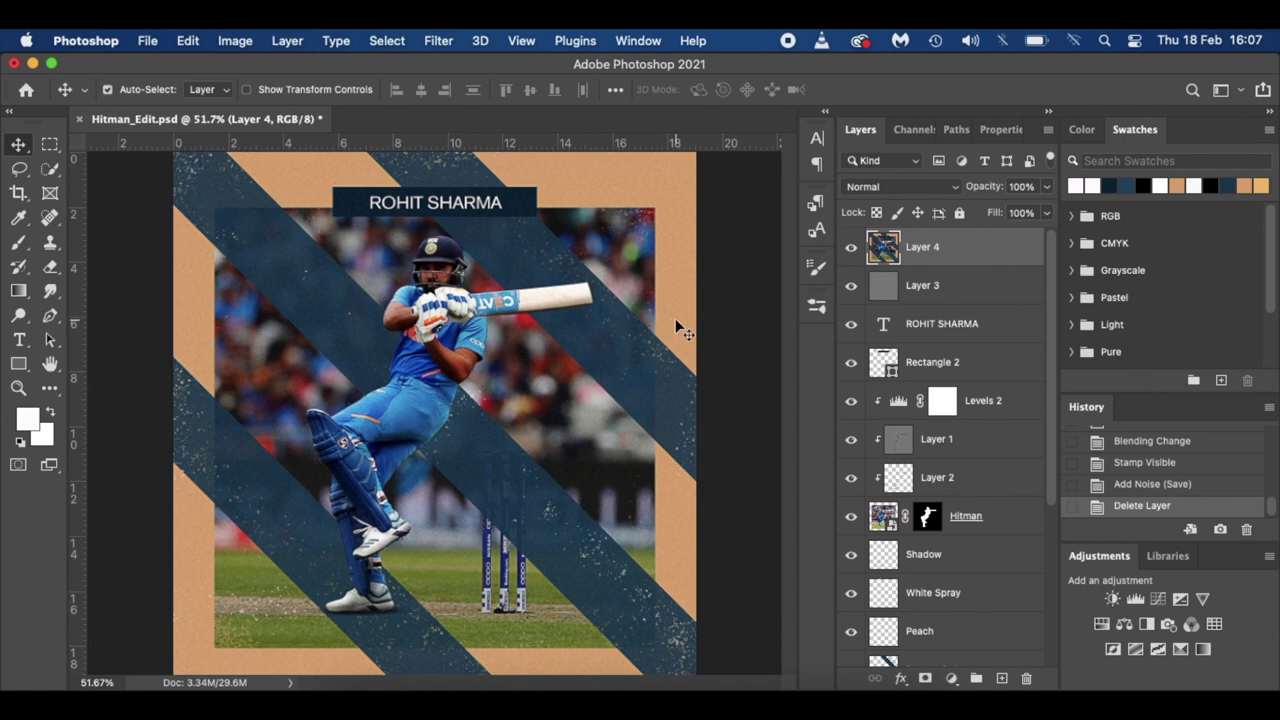
- Create a new 1080 × 1080 px document at 144 resolution
key(super+n)
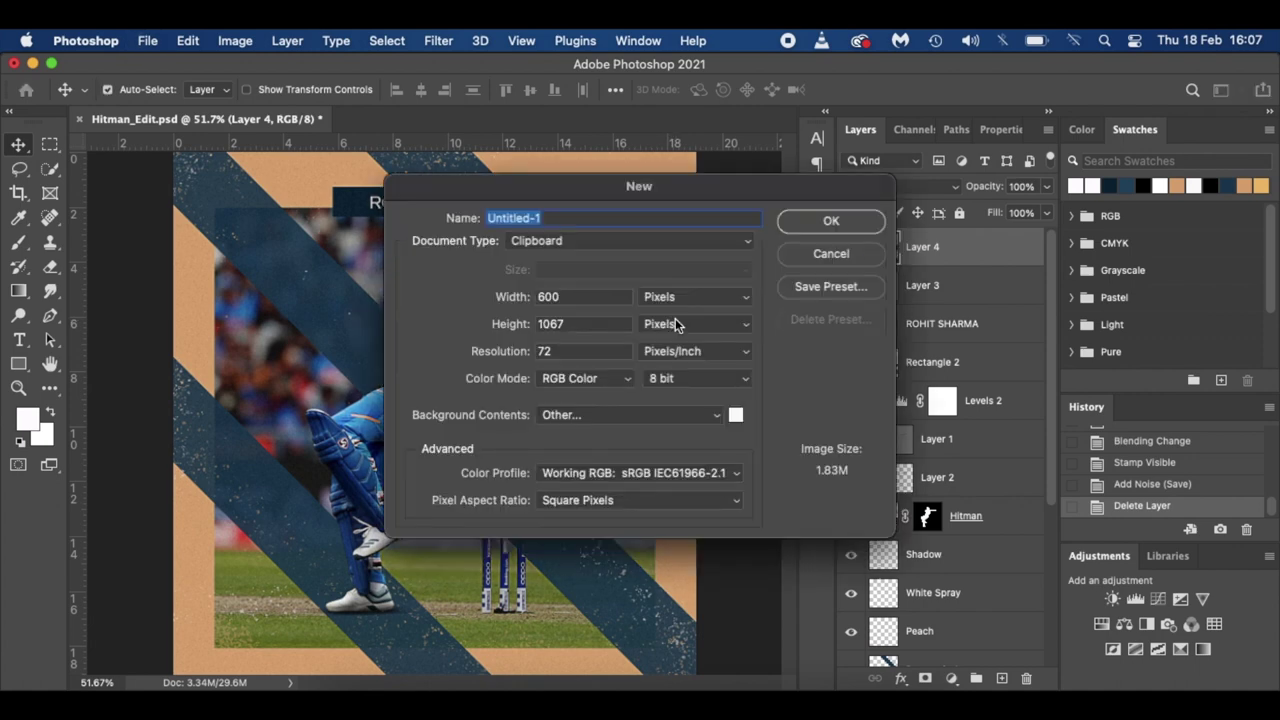
double_click(578, 297)
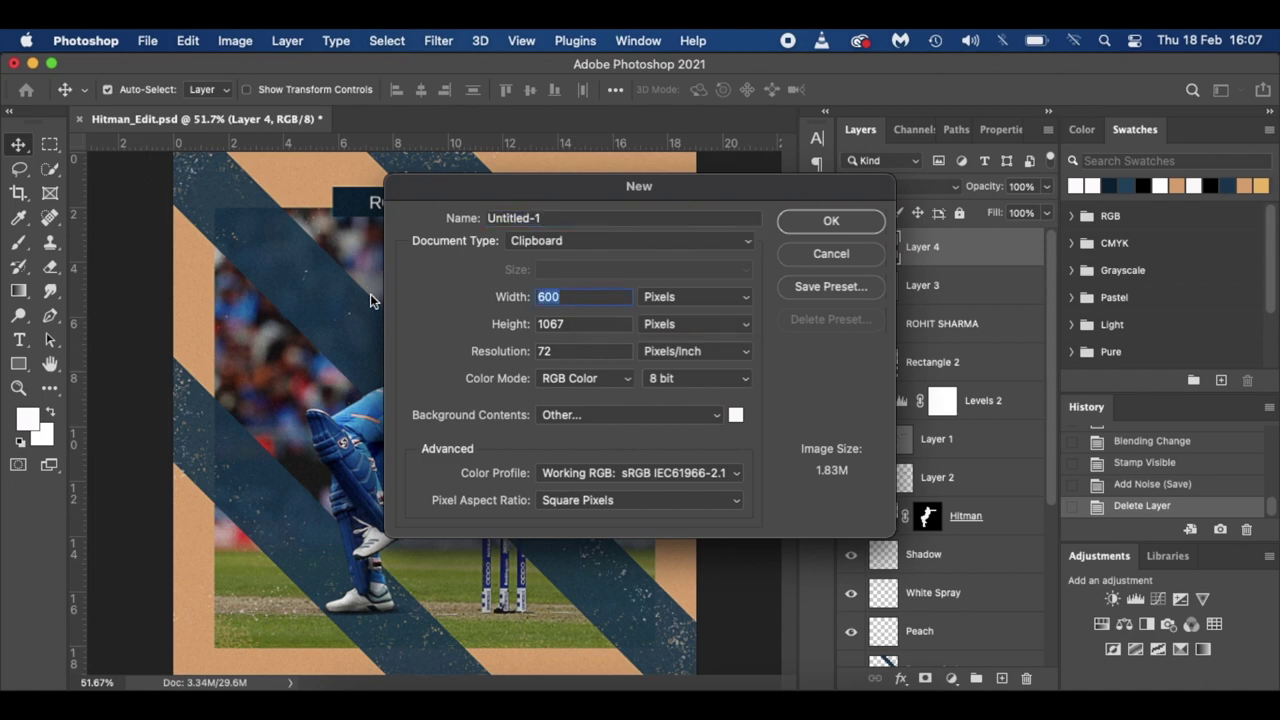
text(1080)
key(Tab)
text(1080)
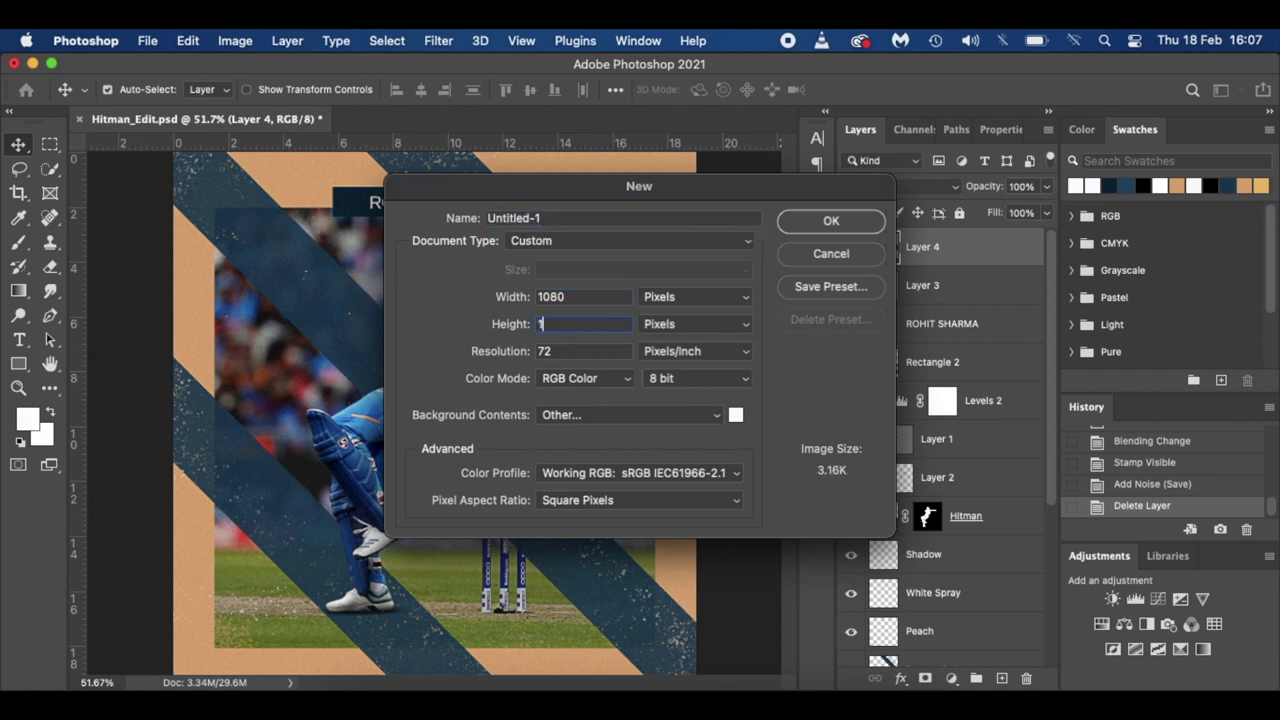
key(Tab)
text(144)
click(844, 228)
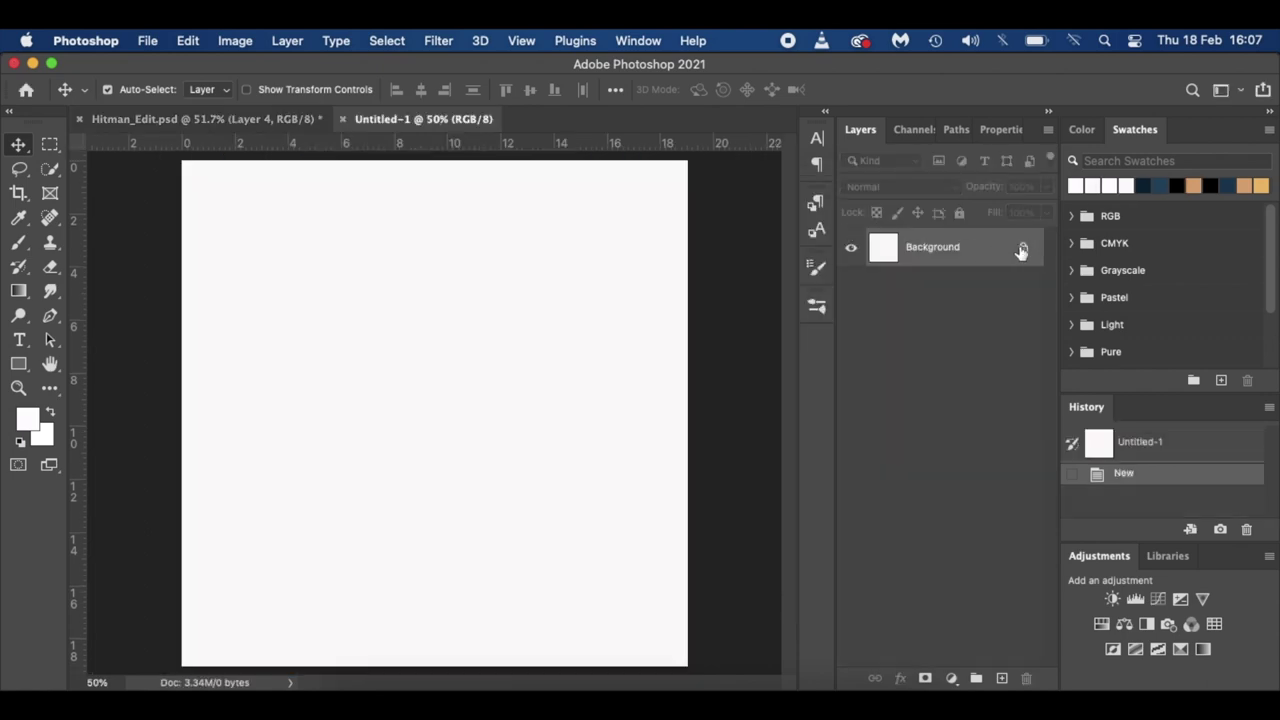
- Unlock the background layer and fill it with the peach colour D8A876
drag(1021, 248, 1026, 678)
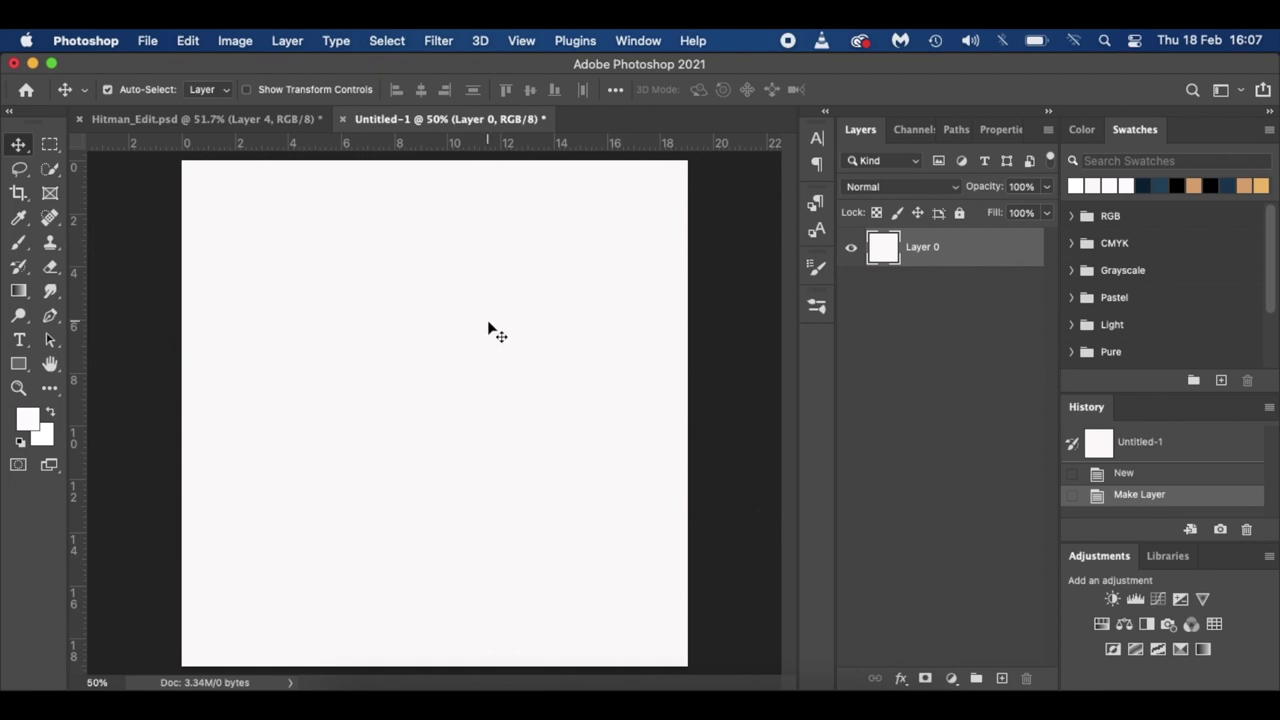
click(268, 116)
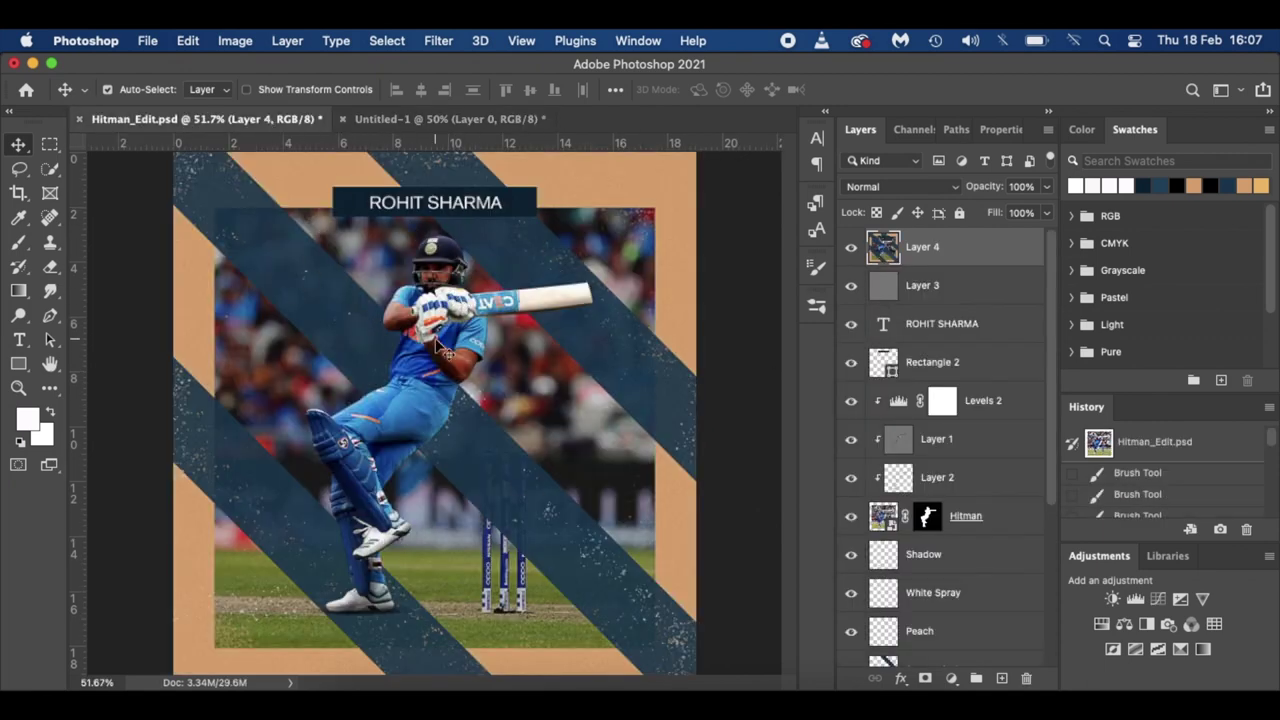
click(477, 120)
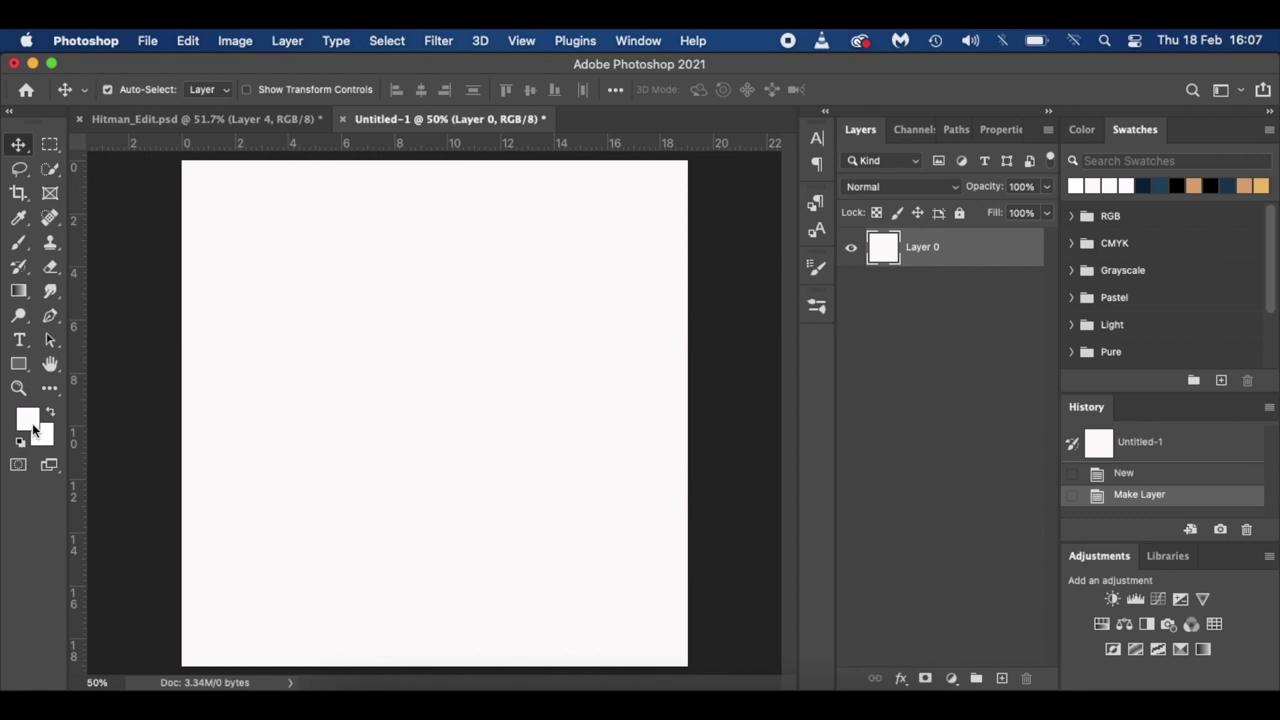
click(1194, 186)
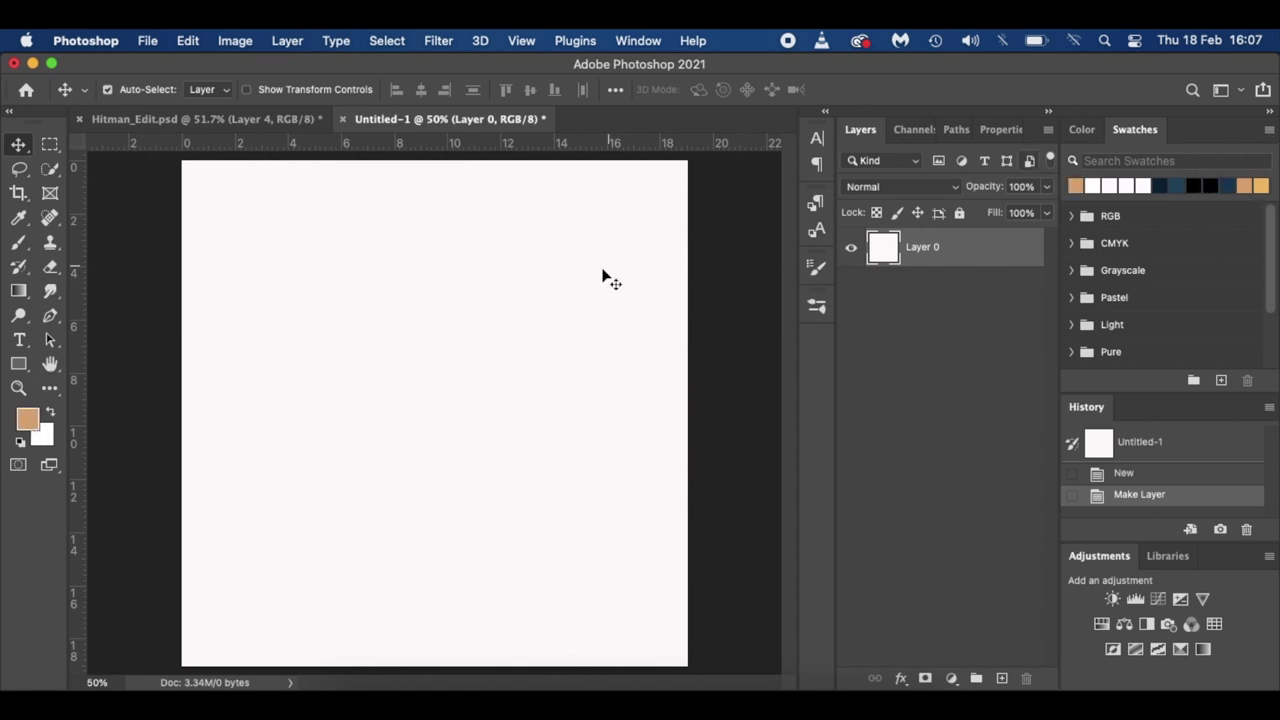
click(27, 419)
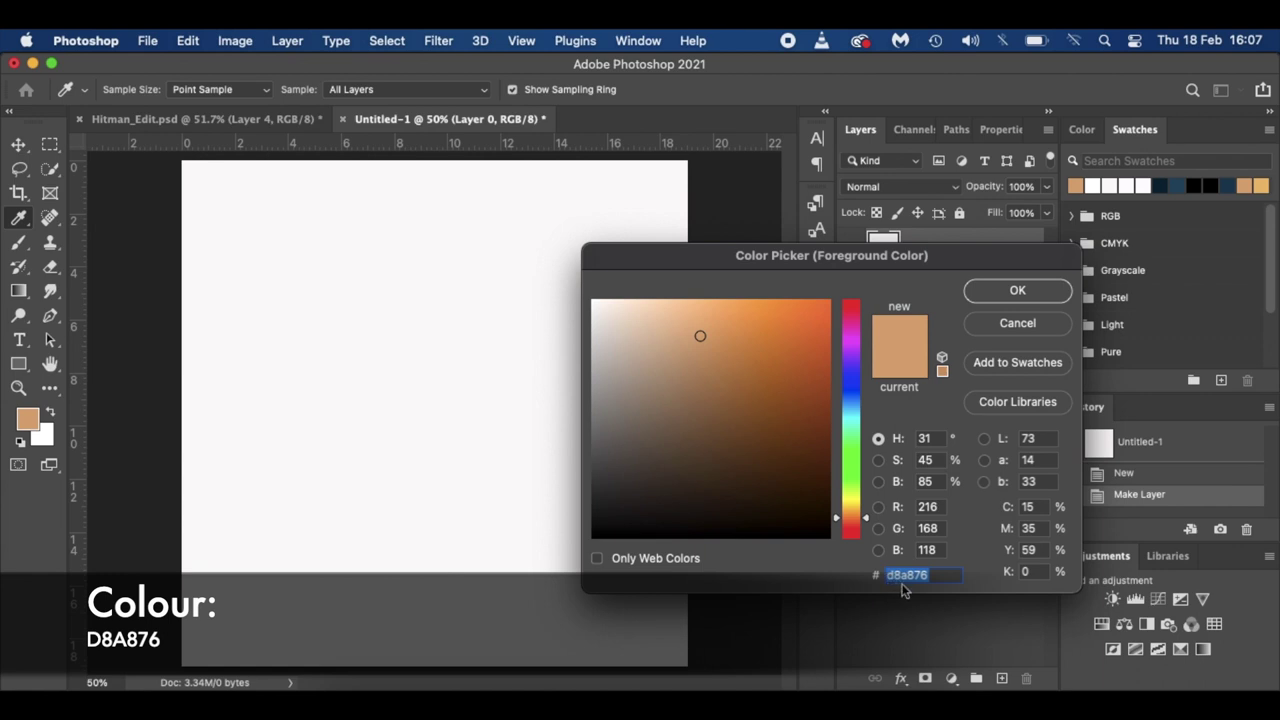
click(1008, 298)
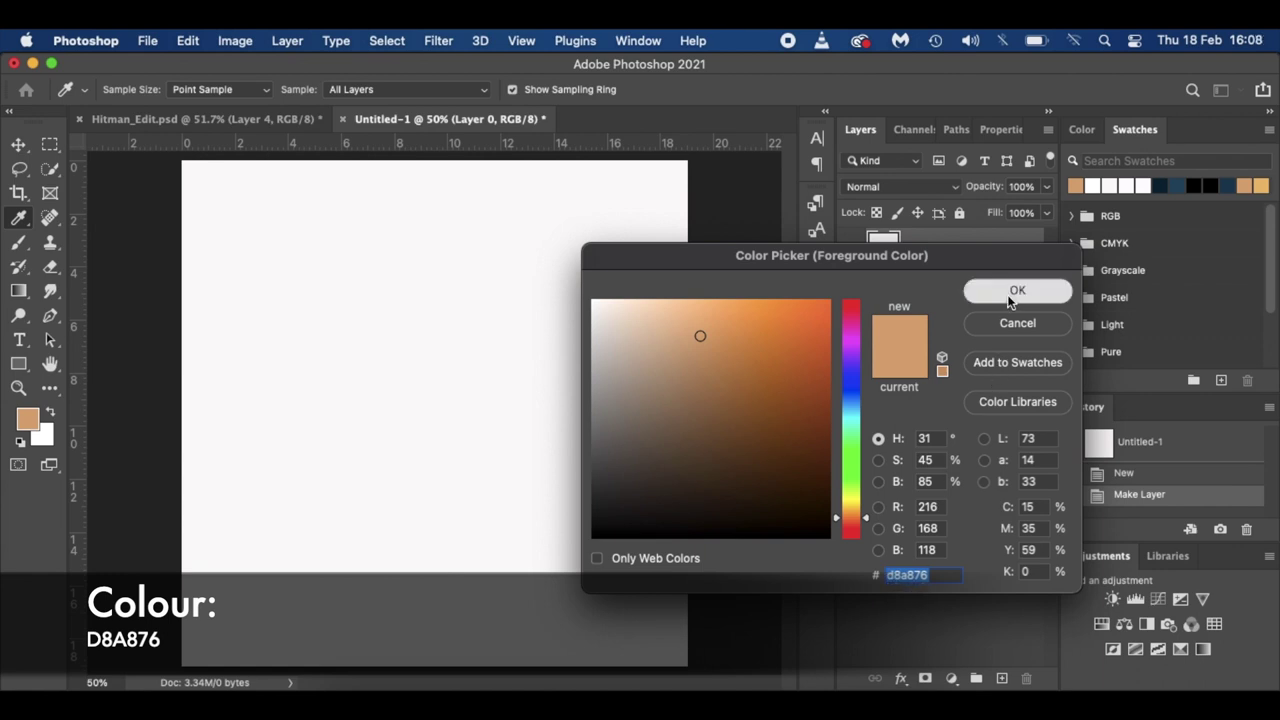
key(v)
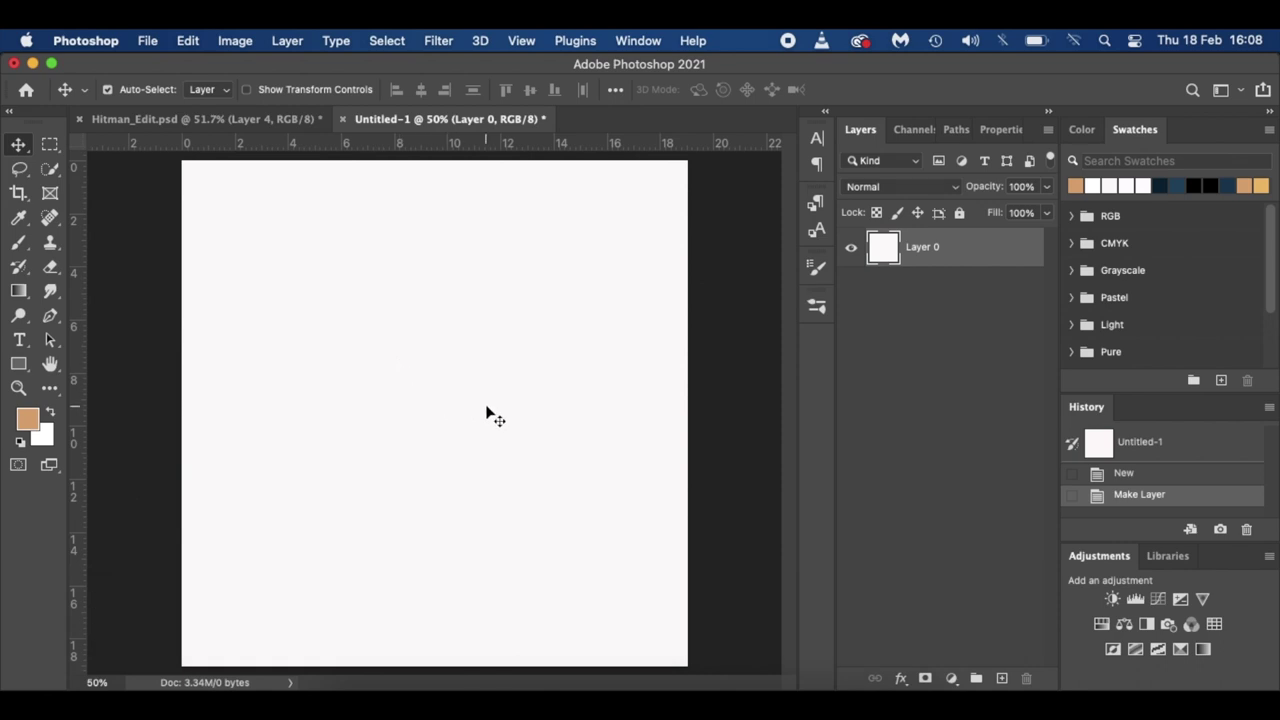
key(alt+BackSpace)
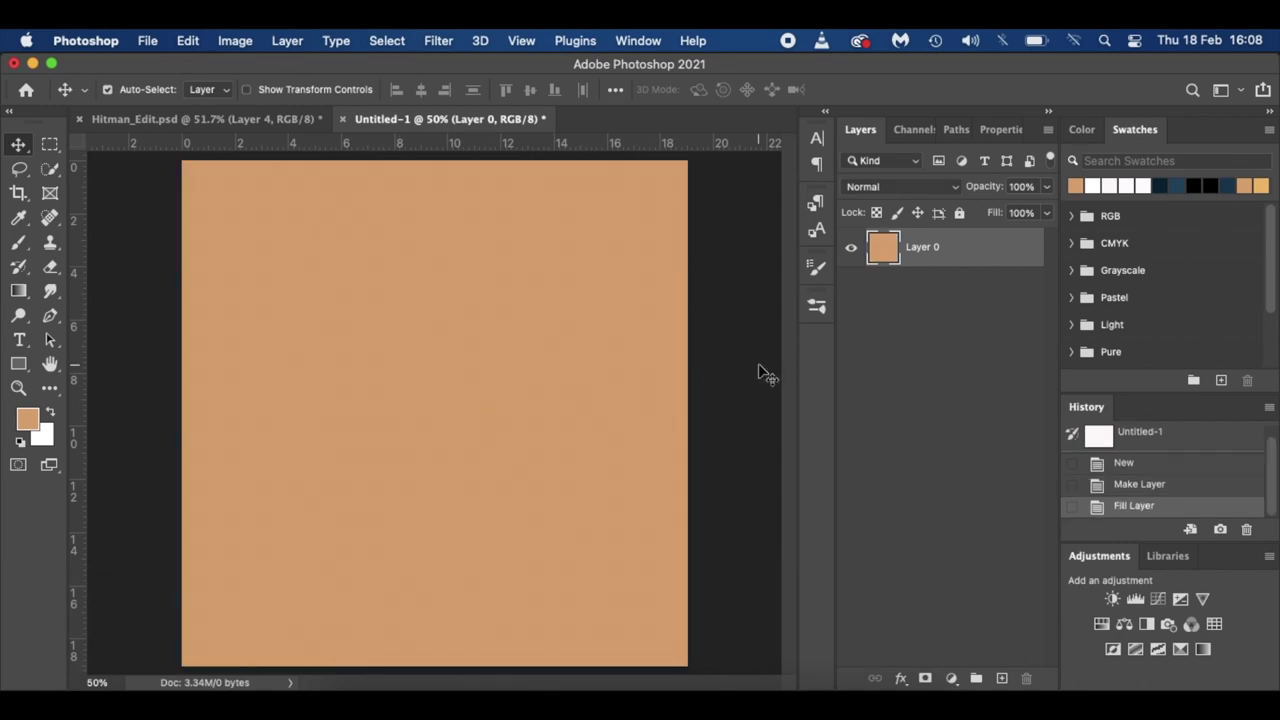
- Drag hitman.JPG from the Cricket Edit folder onto the Untitled-1 canvas
click(350, 702)
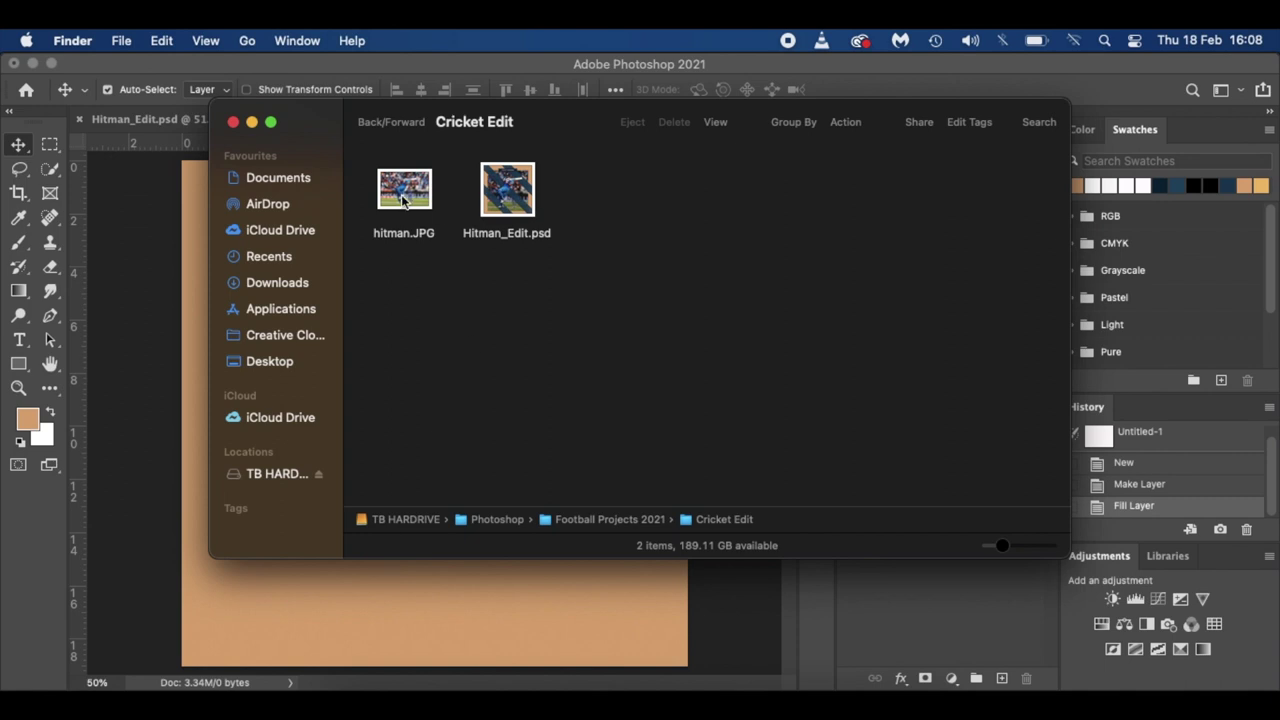
drag(403, 196, 240, 610)
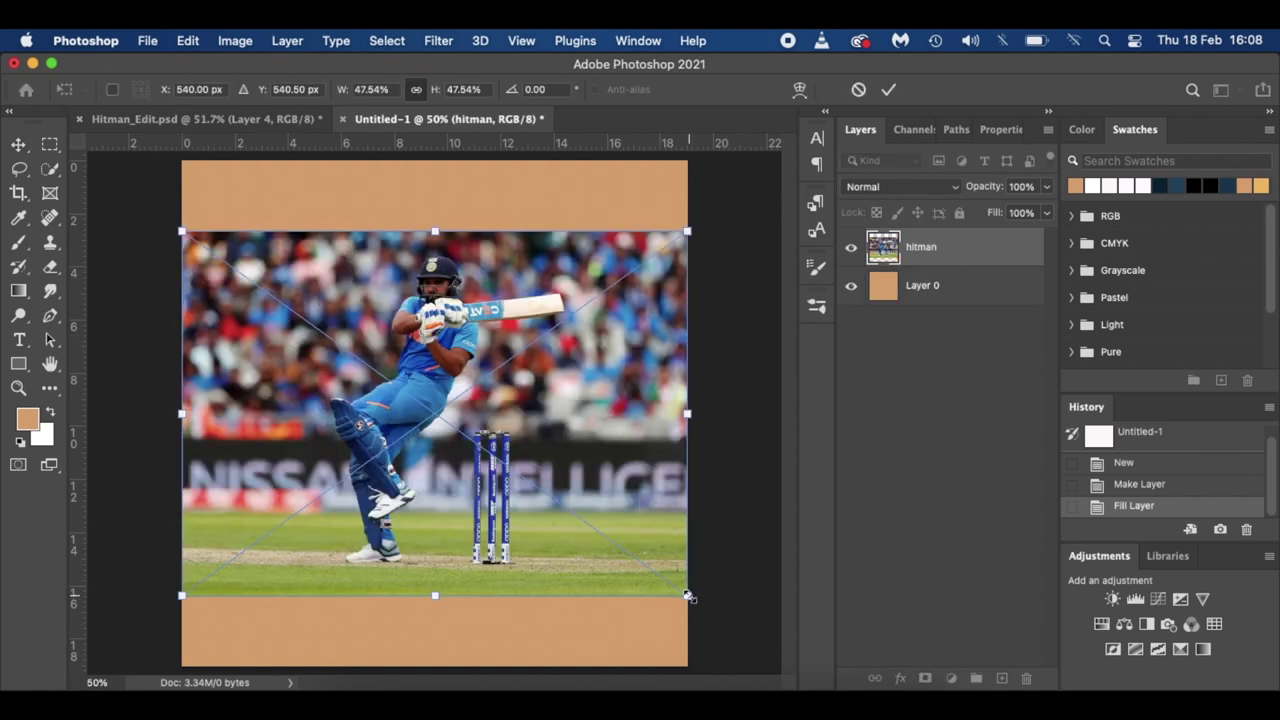
- Enlarge the placed hitman photo and draw an inset square path over it
drag(689, 596, 755, 648)
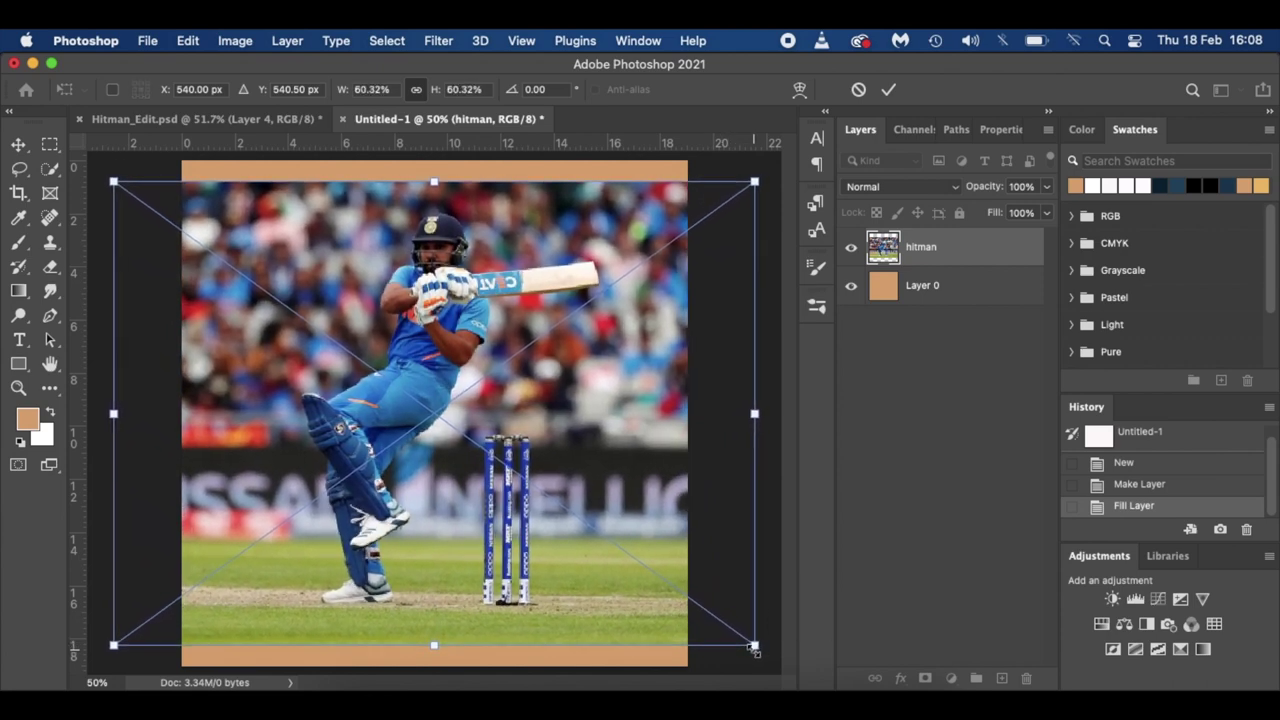
key(Return)
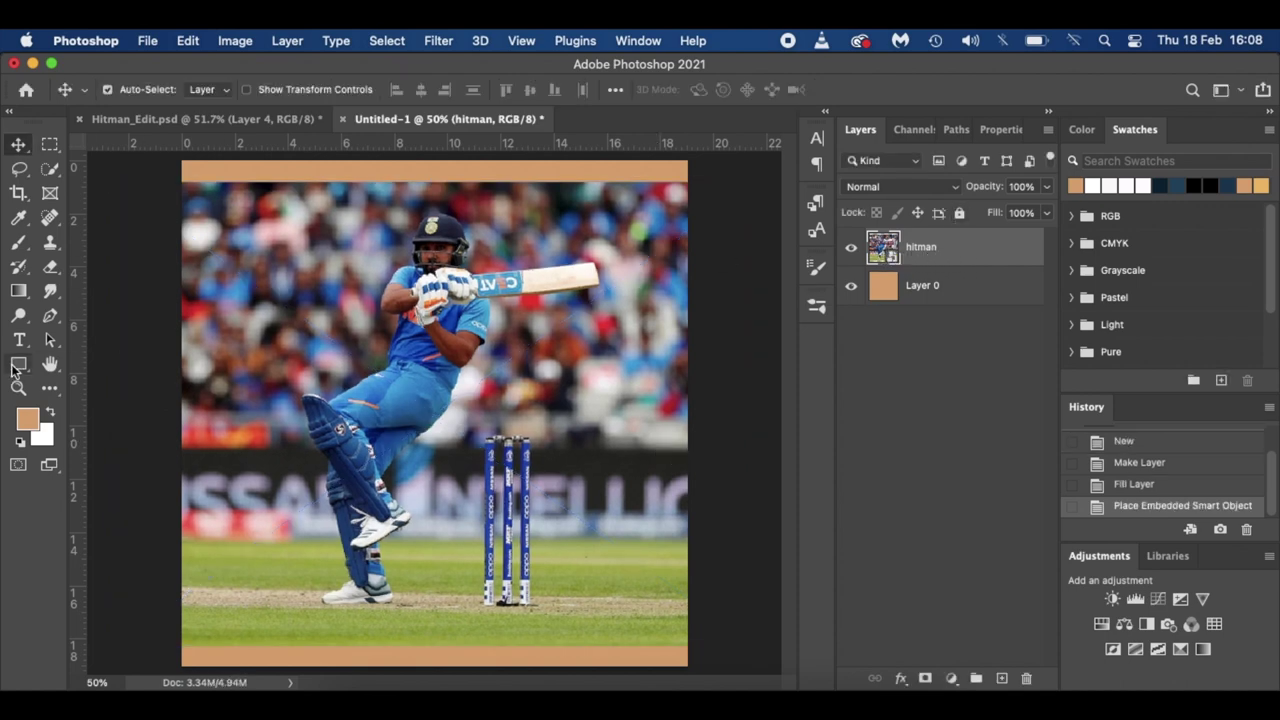
click(18, 364)
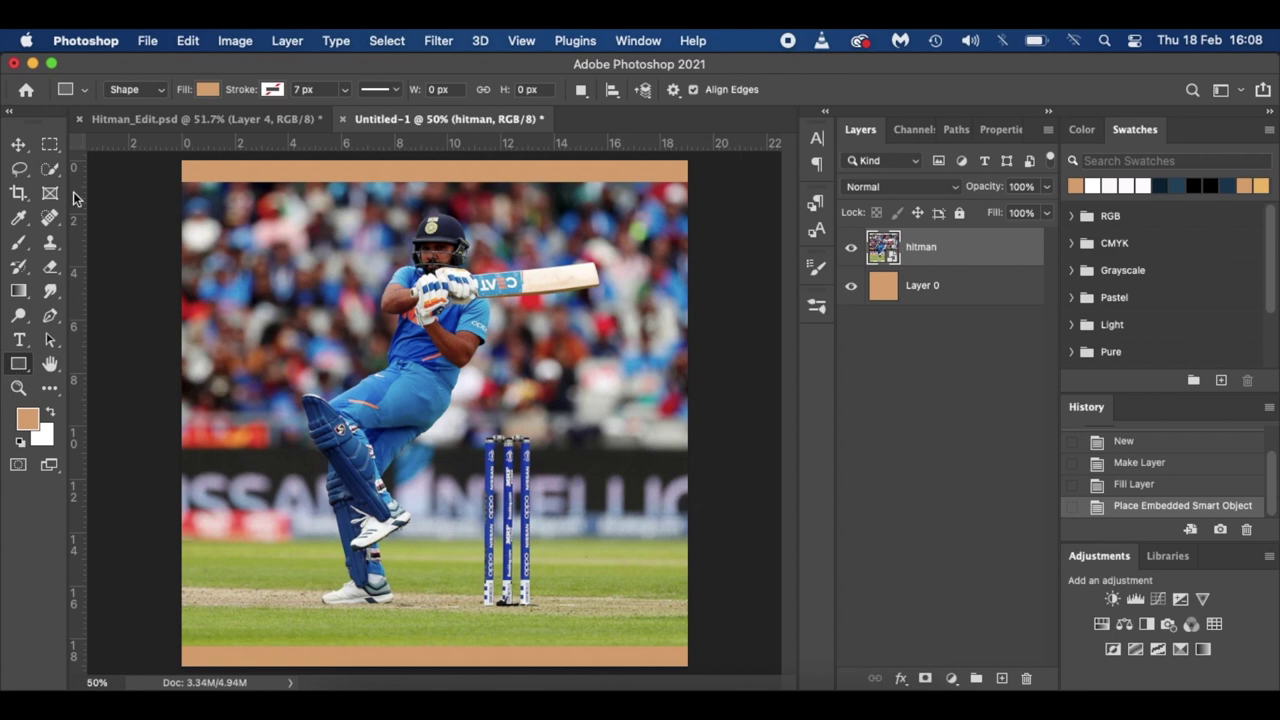
click(127, 92)
click(125, 103)
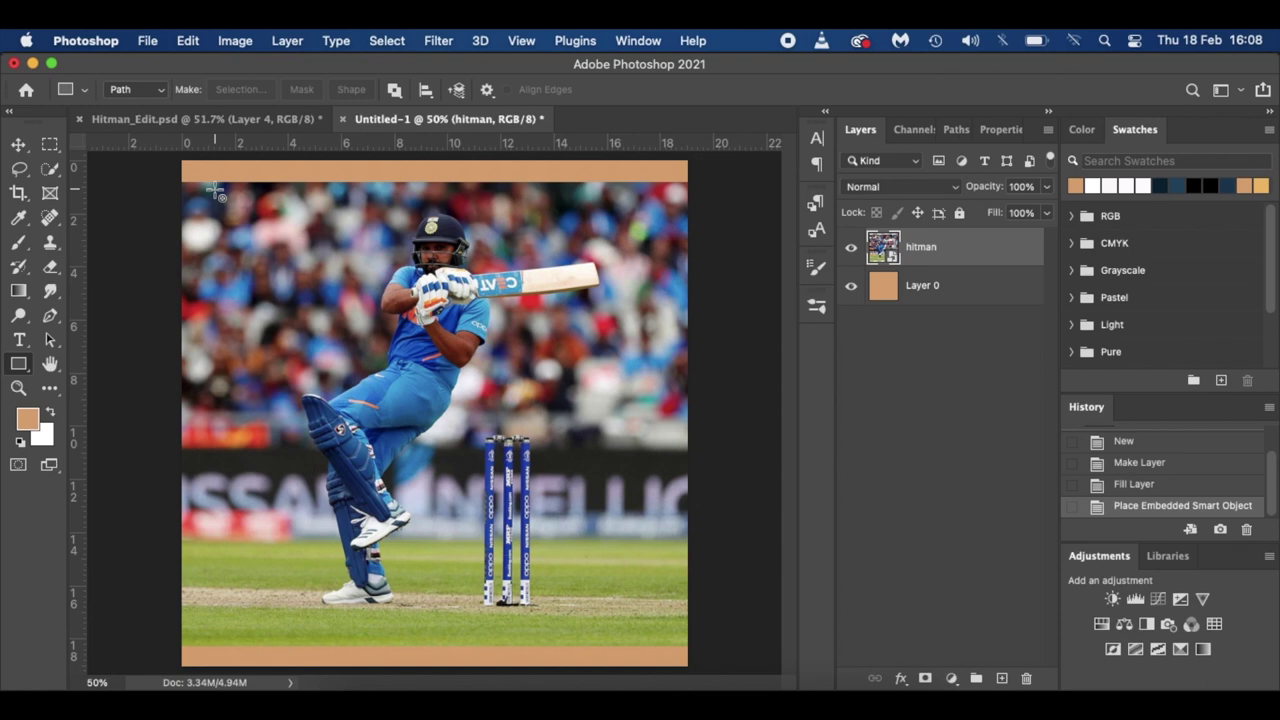
drag(215, 188, 861, 632)
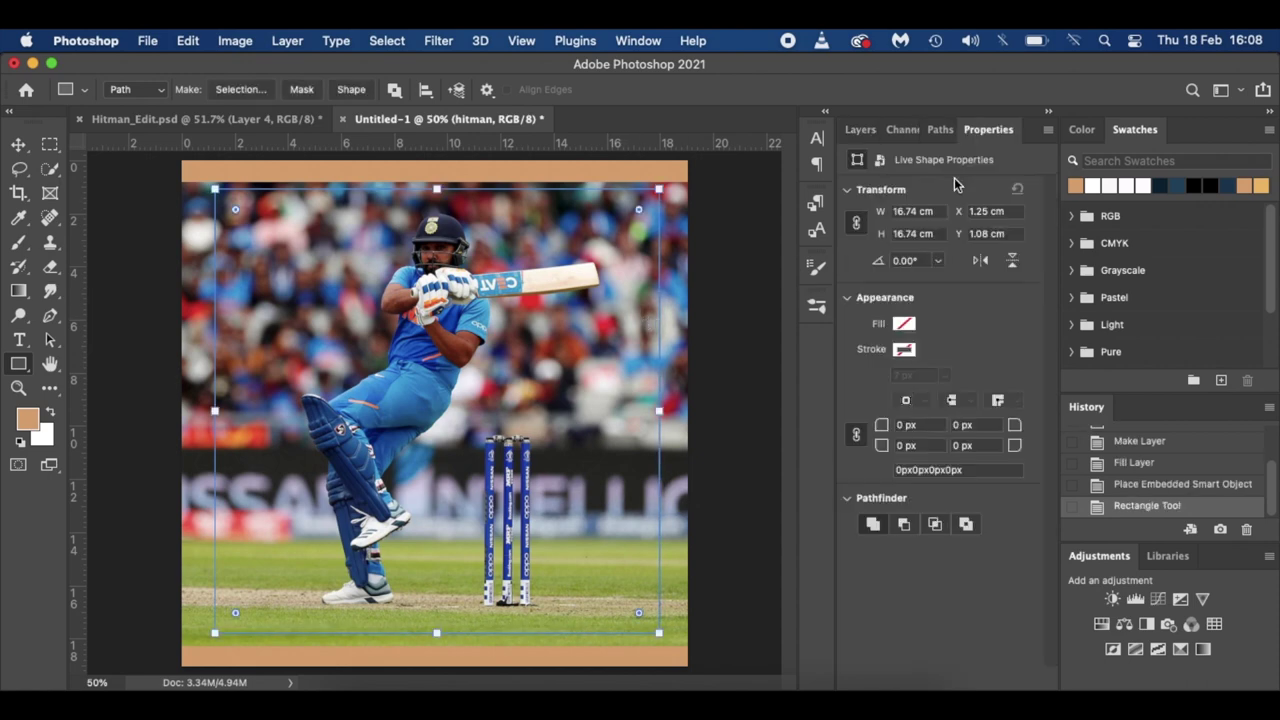
- Mask the photo to the square path's selection and convert it to a smart object
click(860, 130)
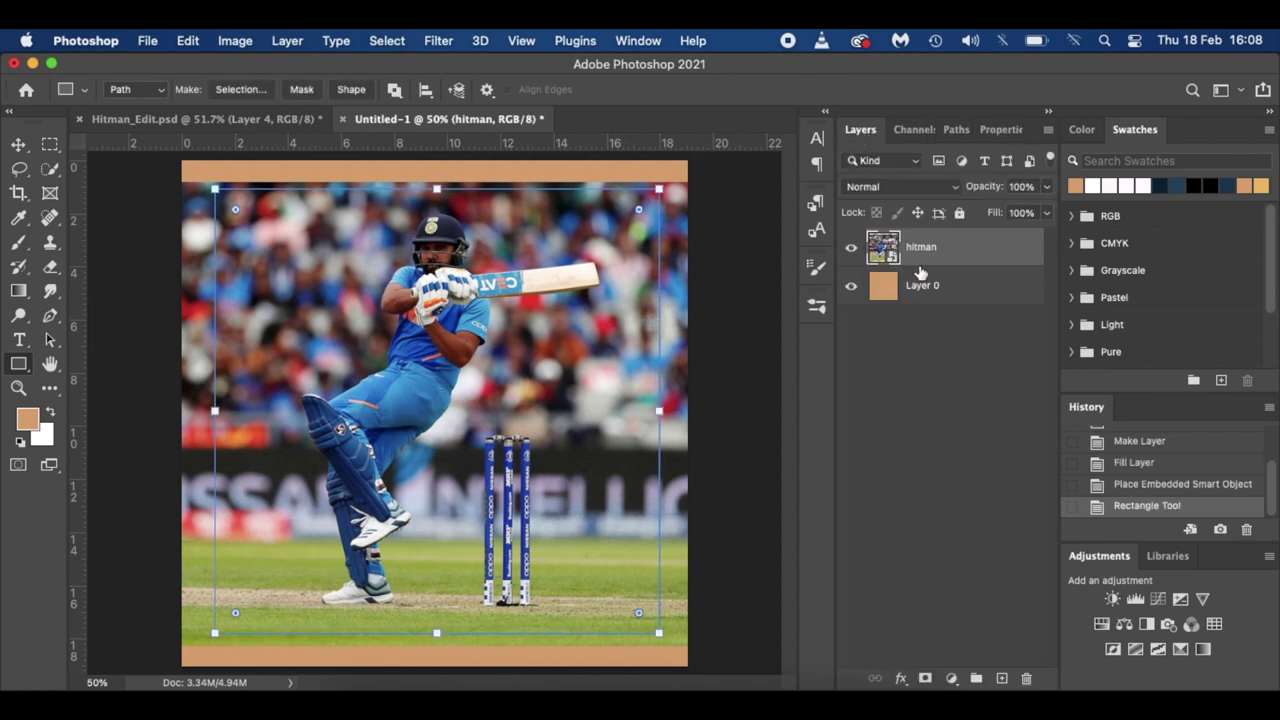
click(229, 93)
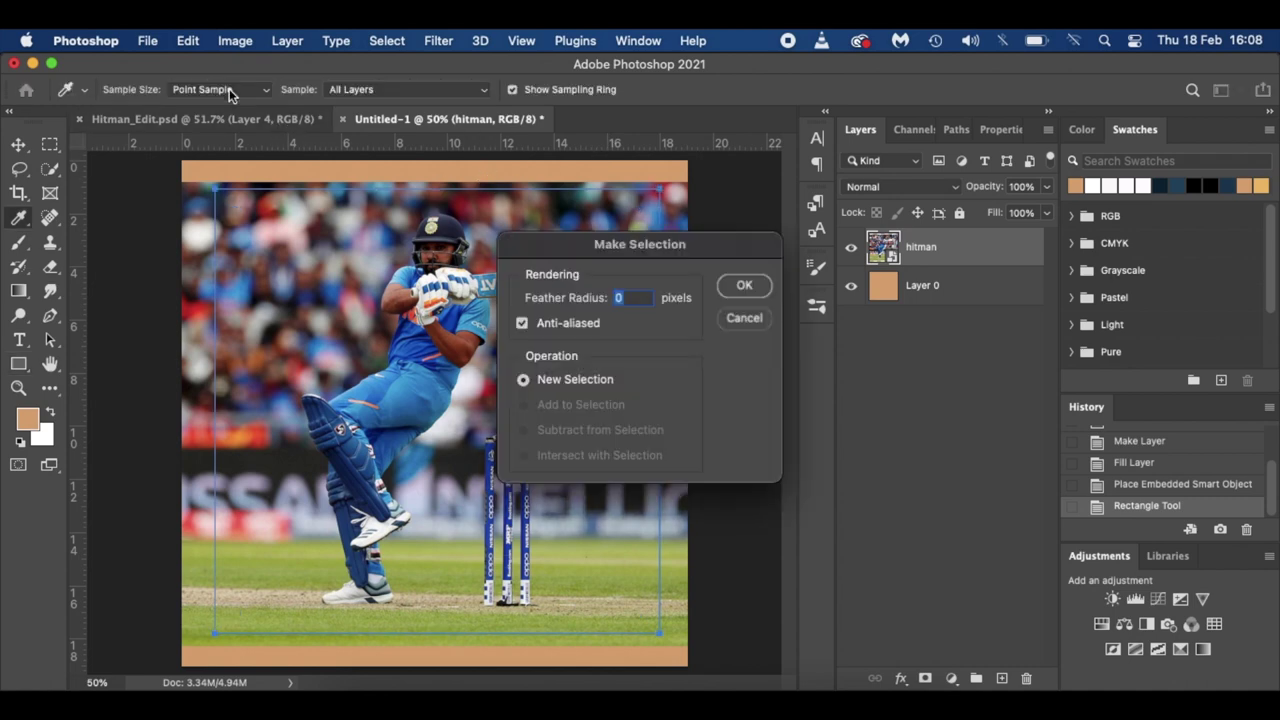
click(753, 285)
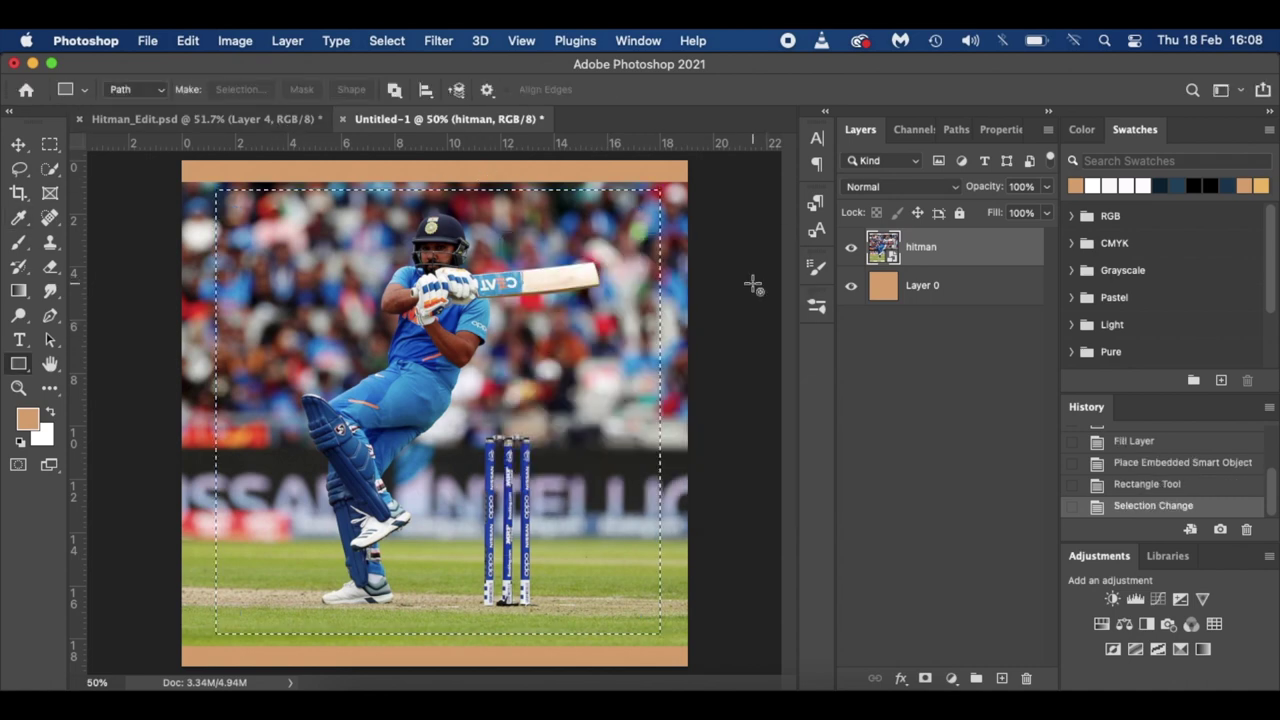
click(925, 679)
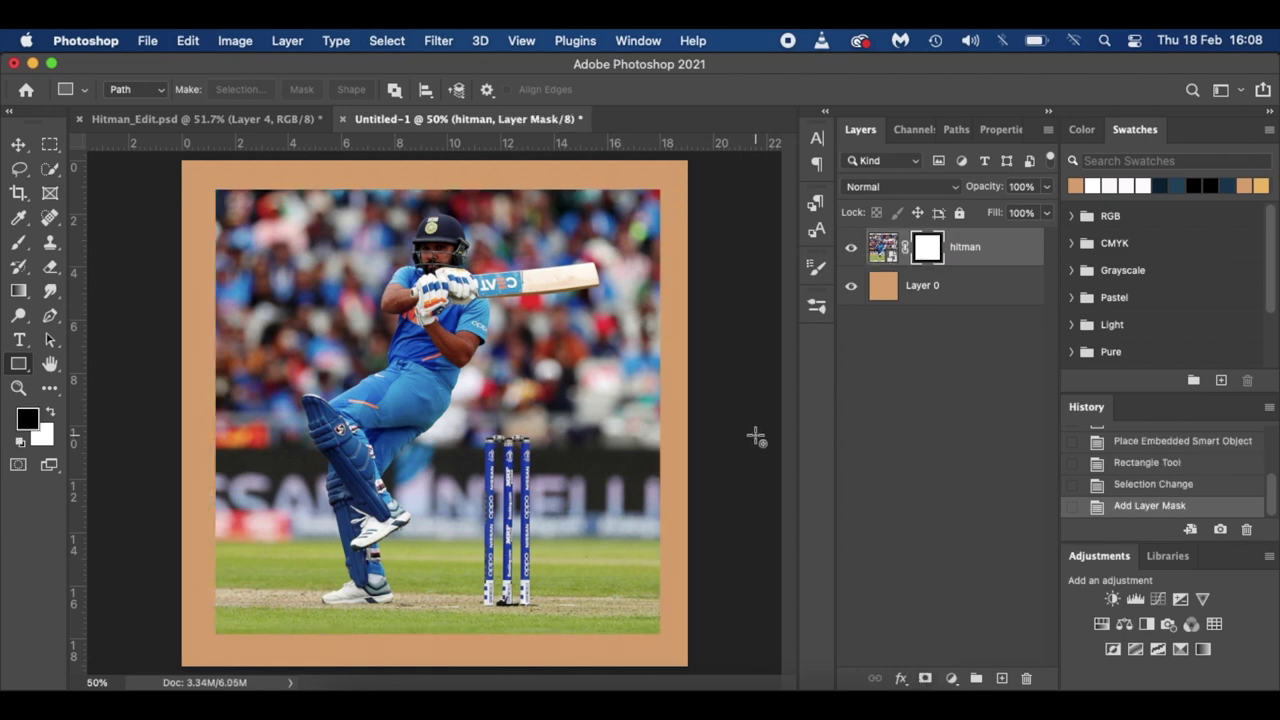
right_click(997, 253)
click(1036, 462)
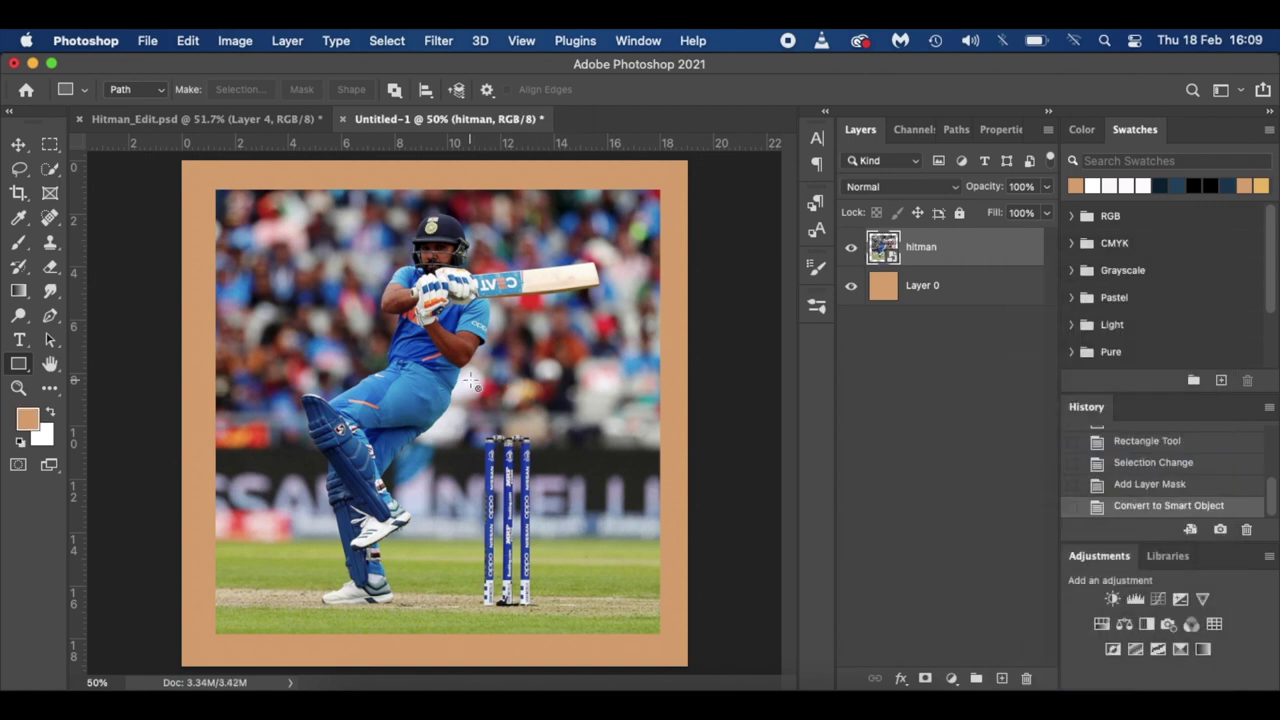
- Nudge, slightly shrink and move the hitman photo down within the peach frame
key(v)
mouse_move(445, 386)
mouse_down()
mouse_move(461, 391)
mouse_move(446, 377)
mouse_move(446, 412)
mouse_move(445, 388)
mouse_up()
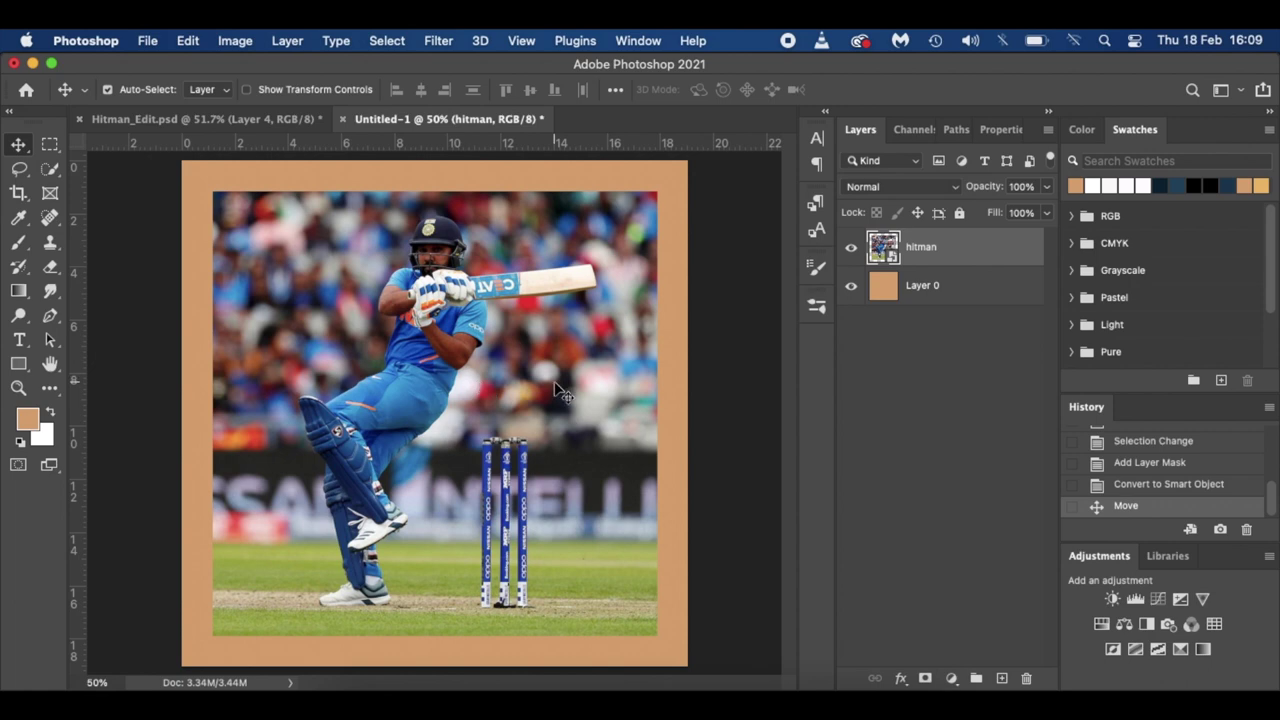
click(269, 110)
click(449, 119)
key(super+t)
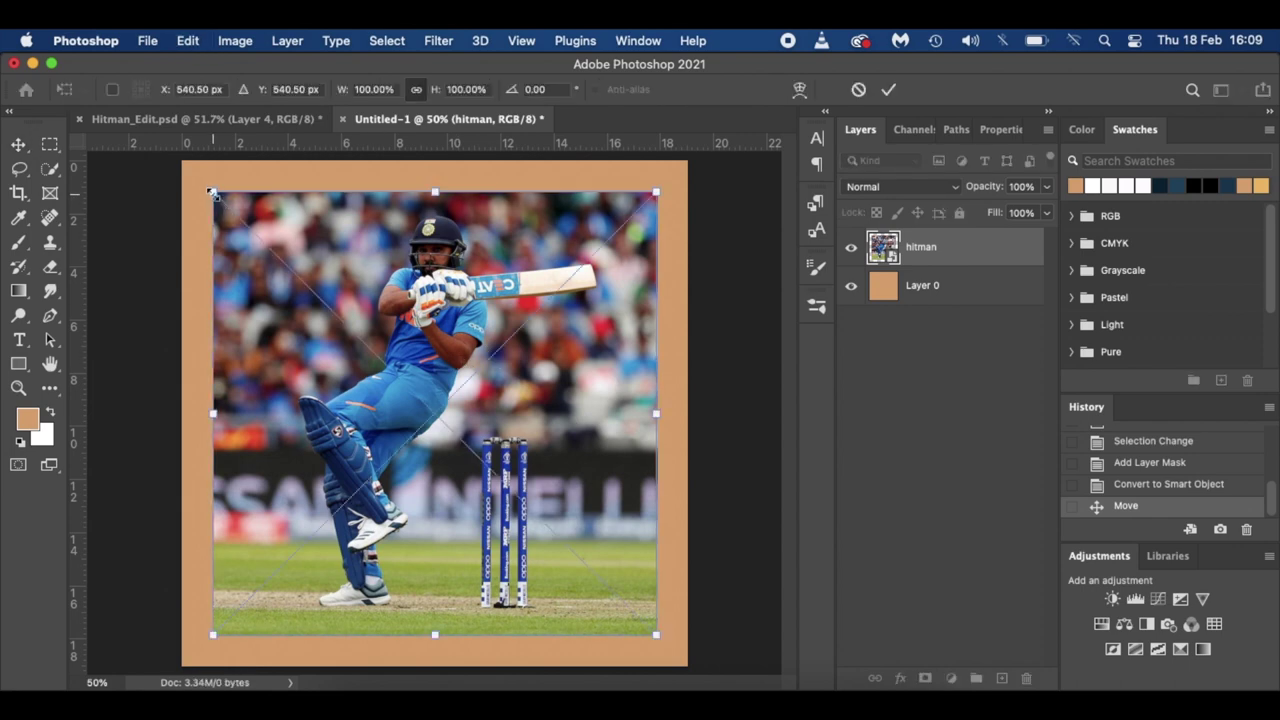
drag(212, 192, 222, 202)
key(Return)
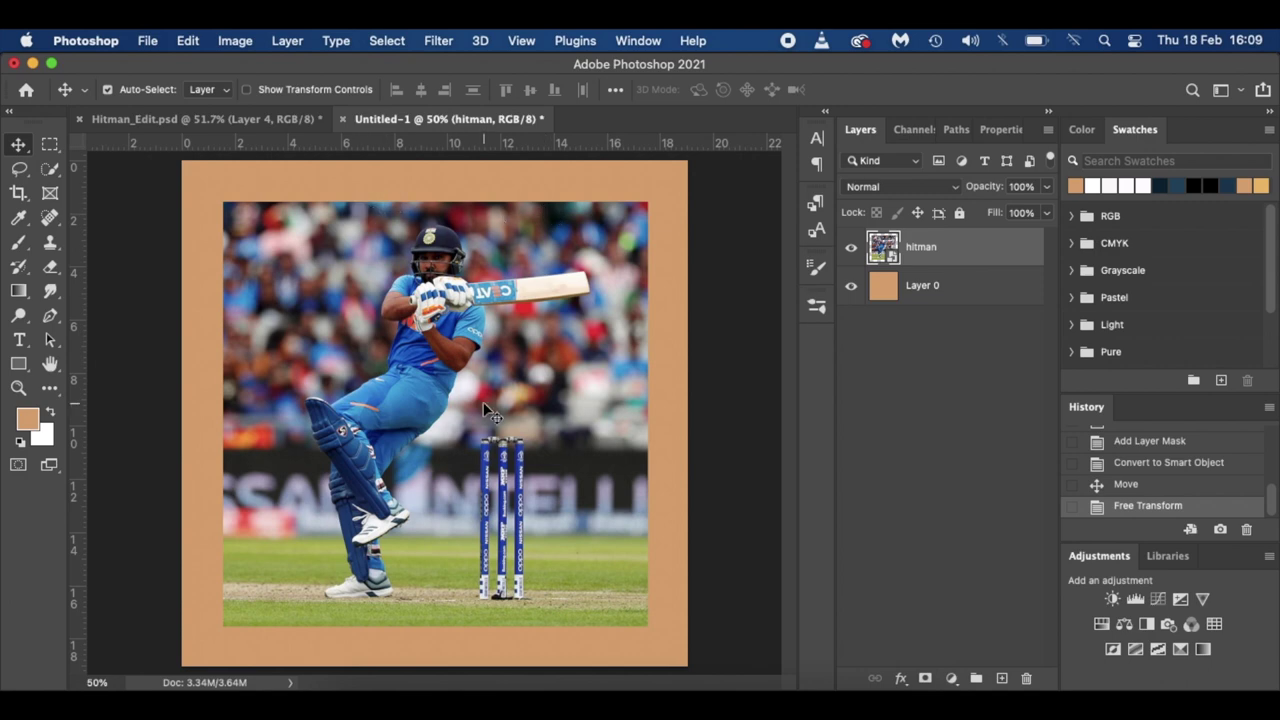
drag(483, 403, 482, 418)
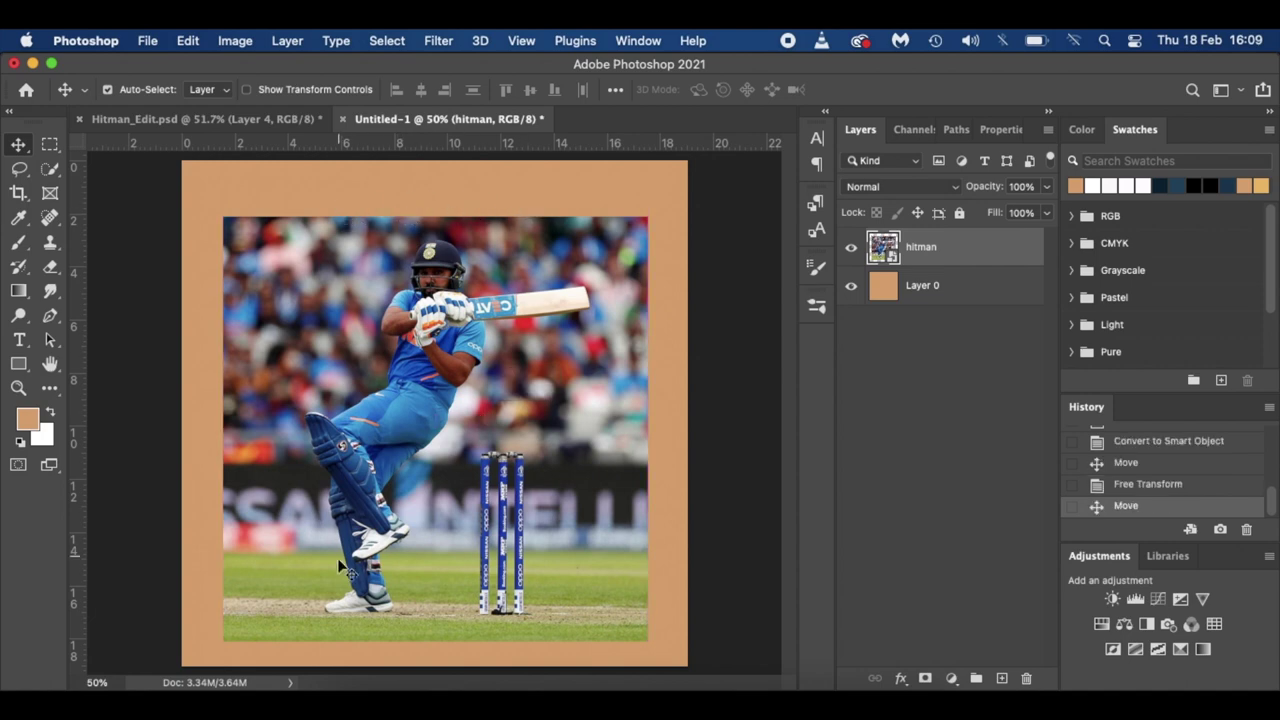
- Compare with Hitman_Edit.psd, then select the hitman layer in Untitled-1
click(267, 116)
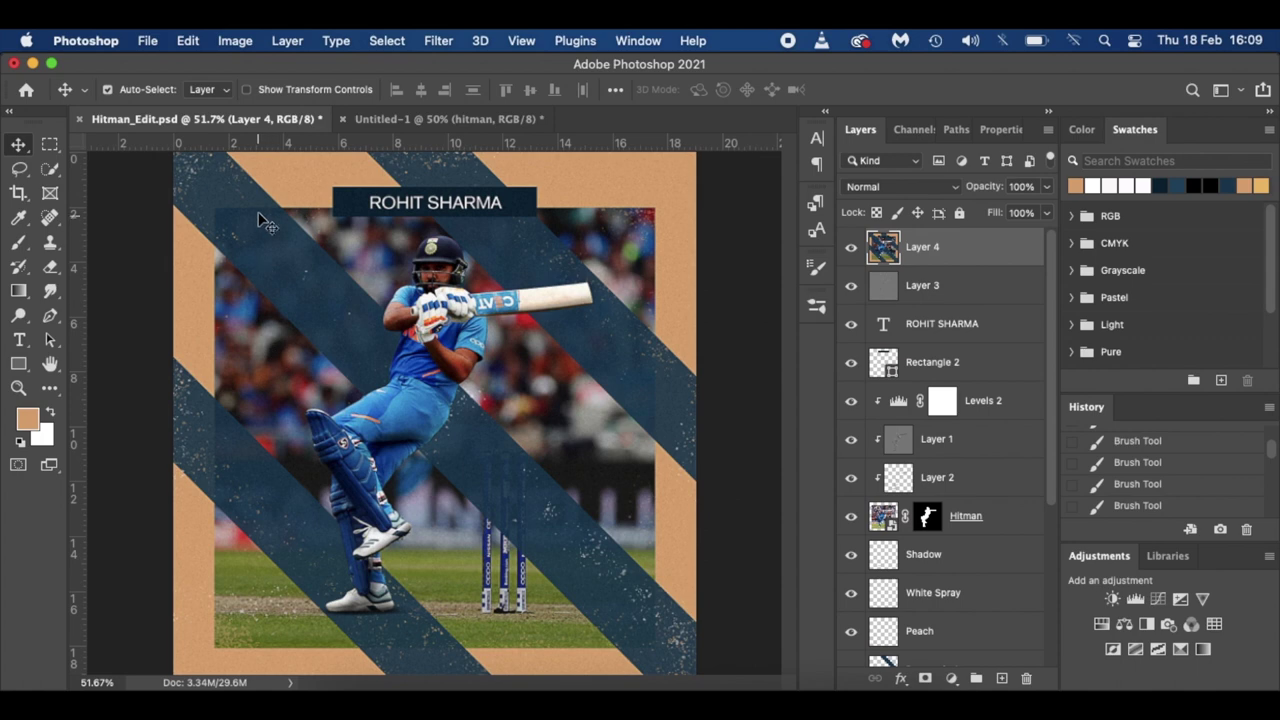
click(440, 119)
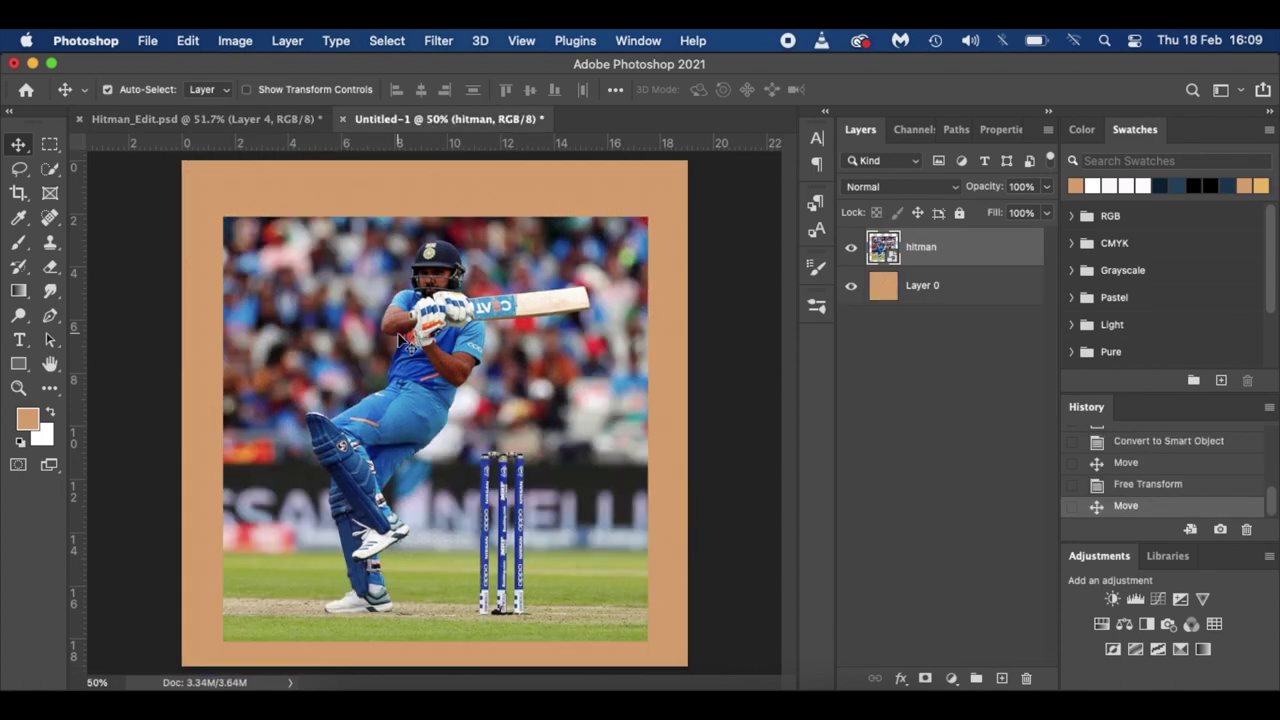
click(905, 462)
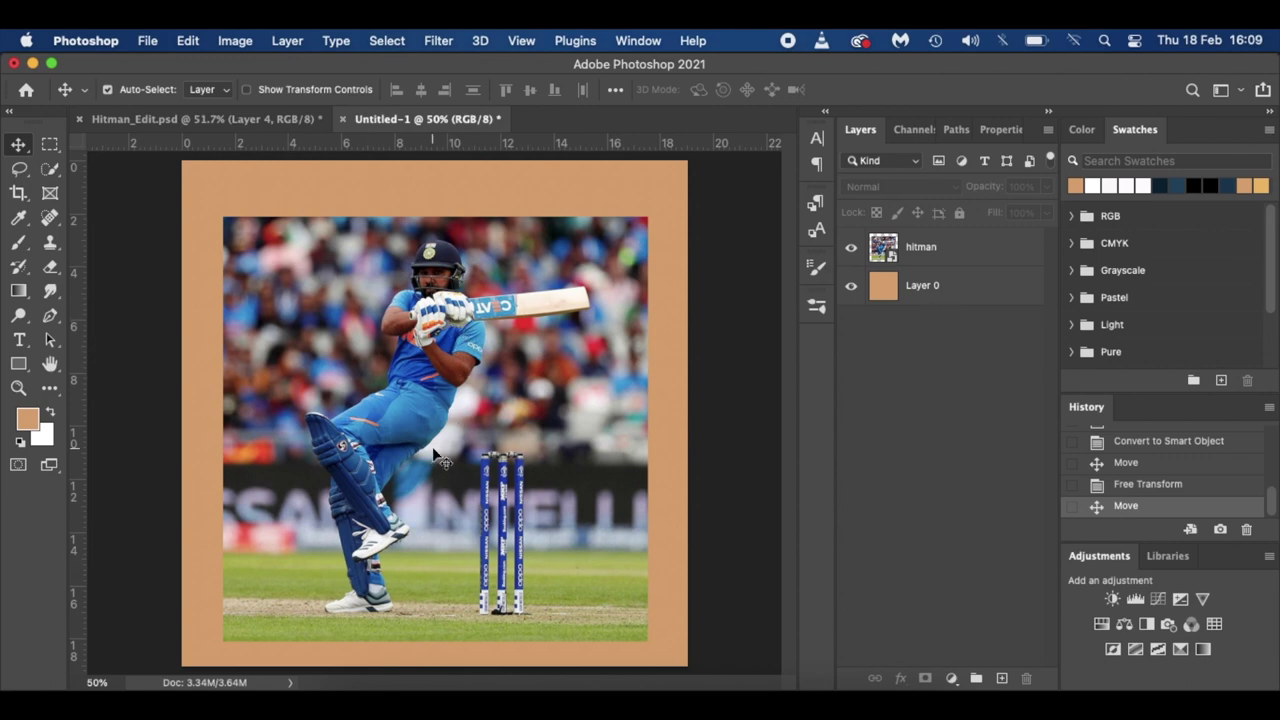
click(978, 255)
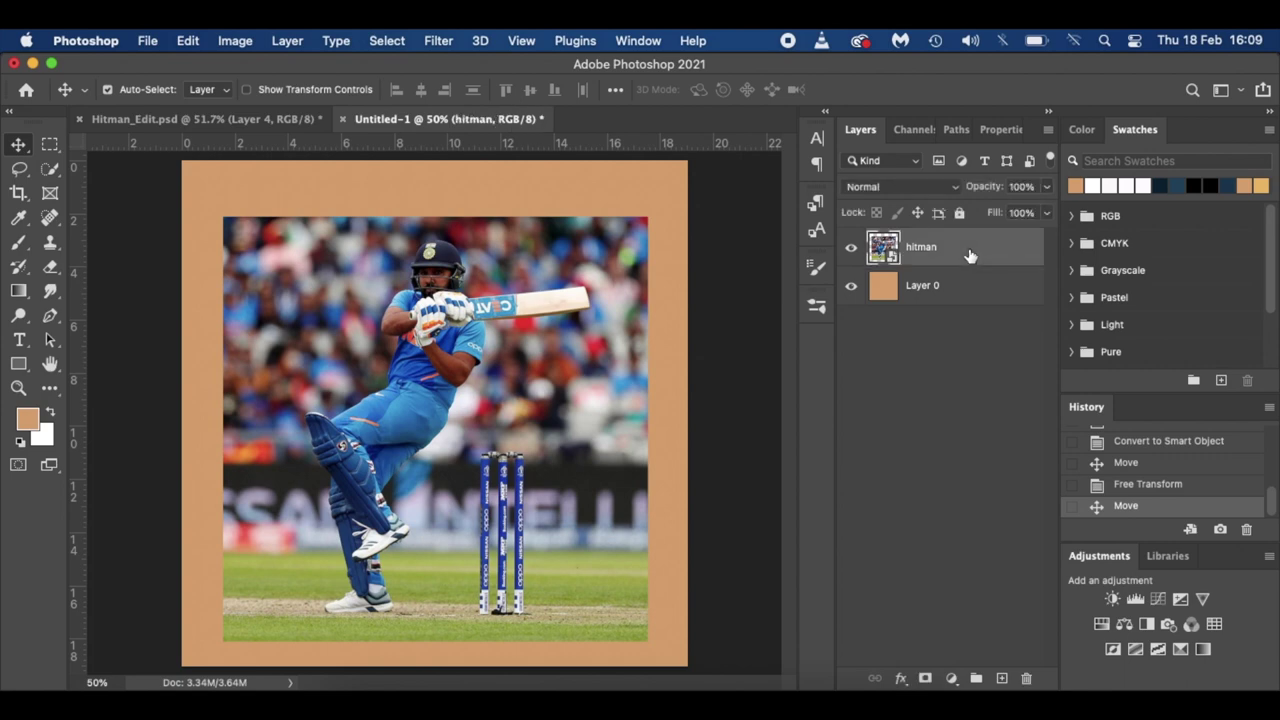
- Duplicate the hitman layer as hitman copy and zoom in with the Pen tool
key(super+j)
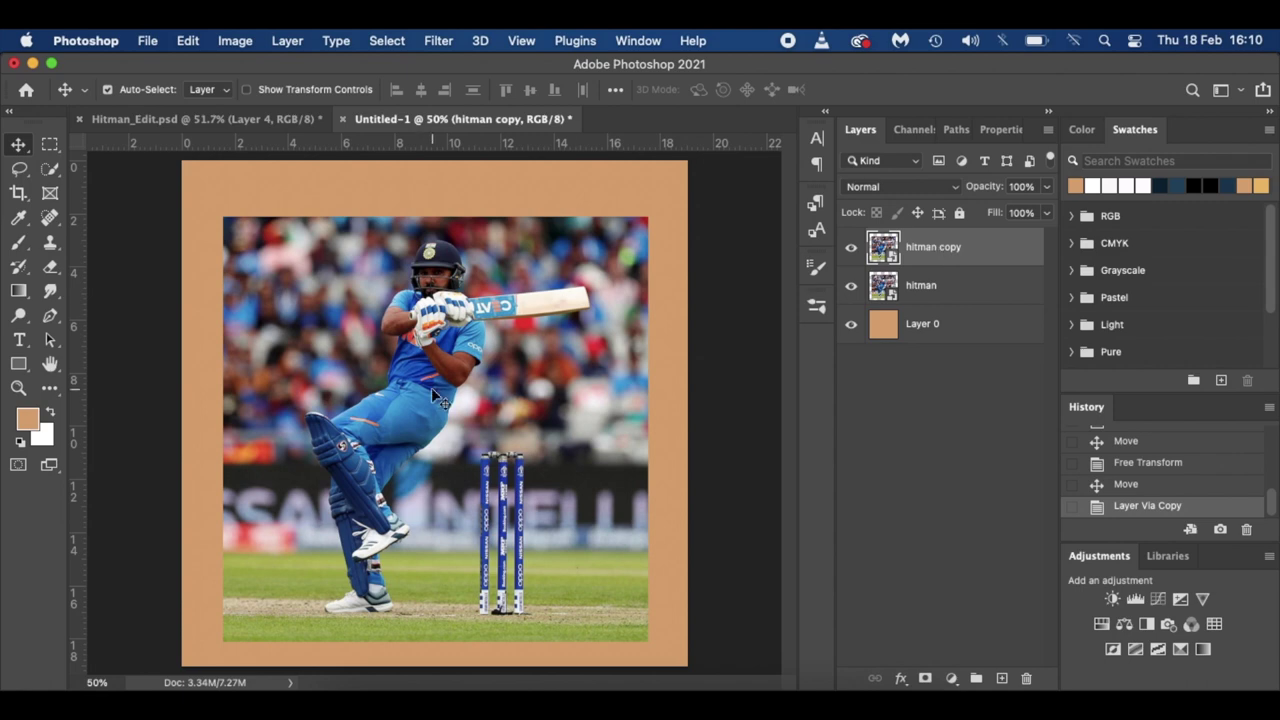
key(p)
scroll(435, 397, up, 5)
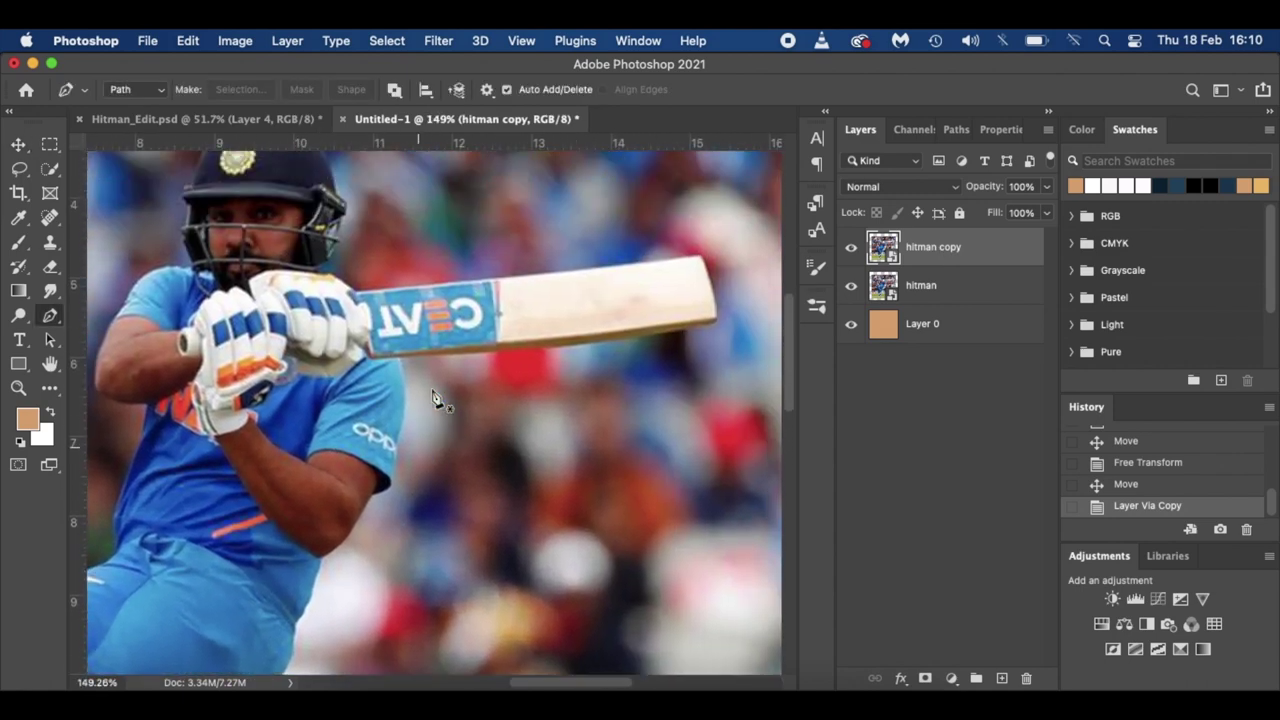
scroll(435, 397, up, 1)
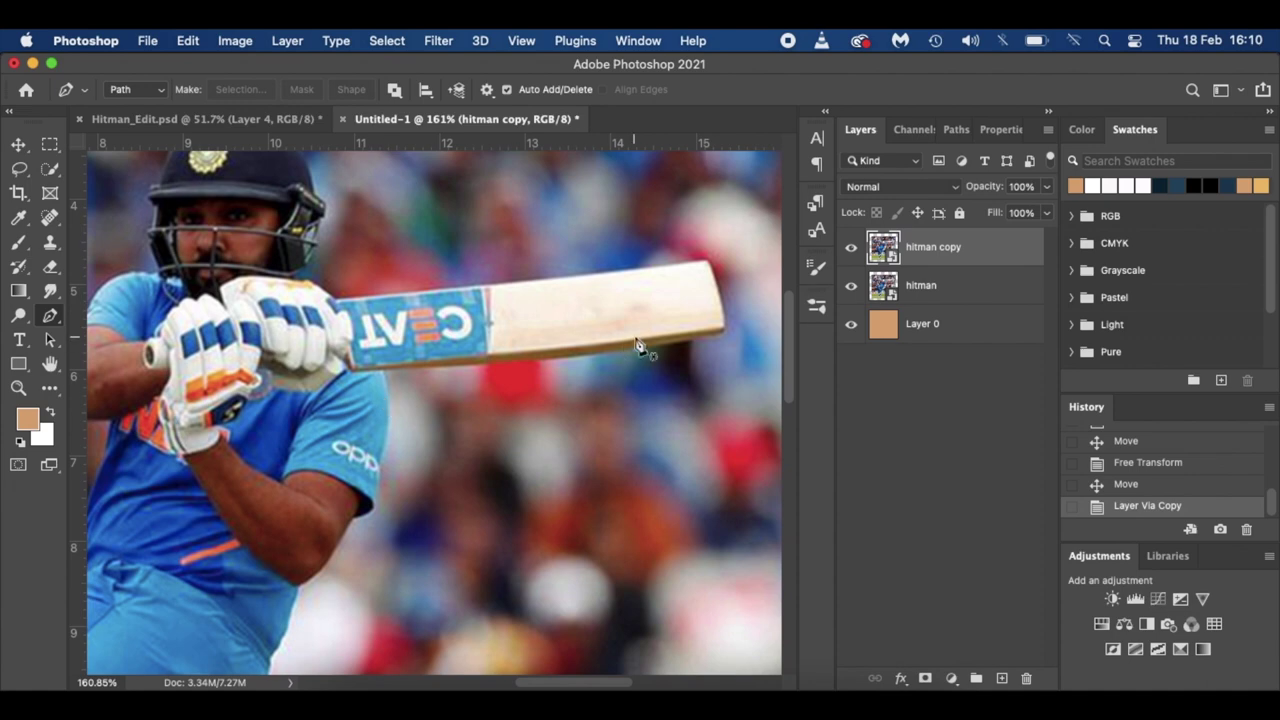
- Start the path at the bat tip and trace the bat's lower edge, shirt and leg
click(700, 345)
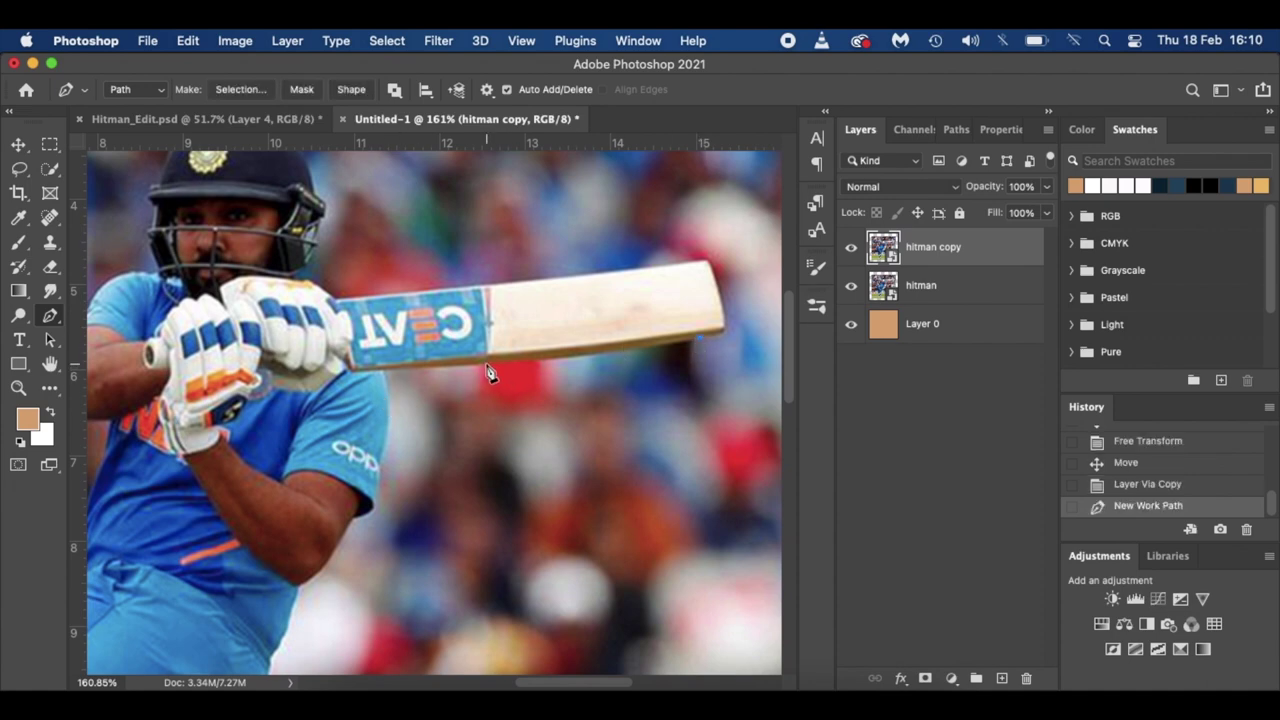
drag(487, 364, 459, 365)
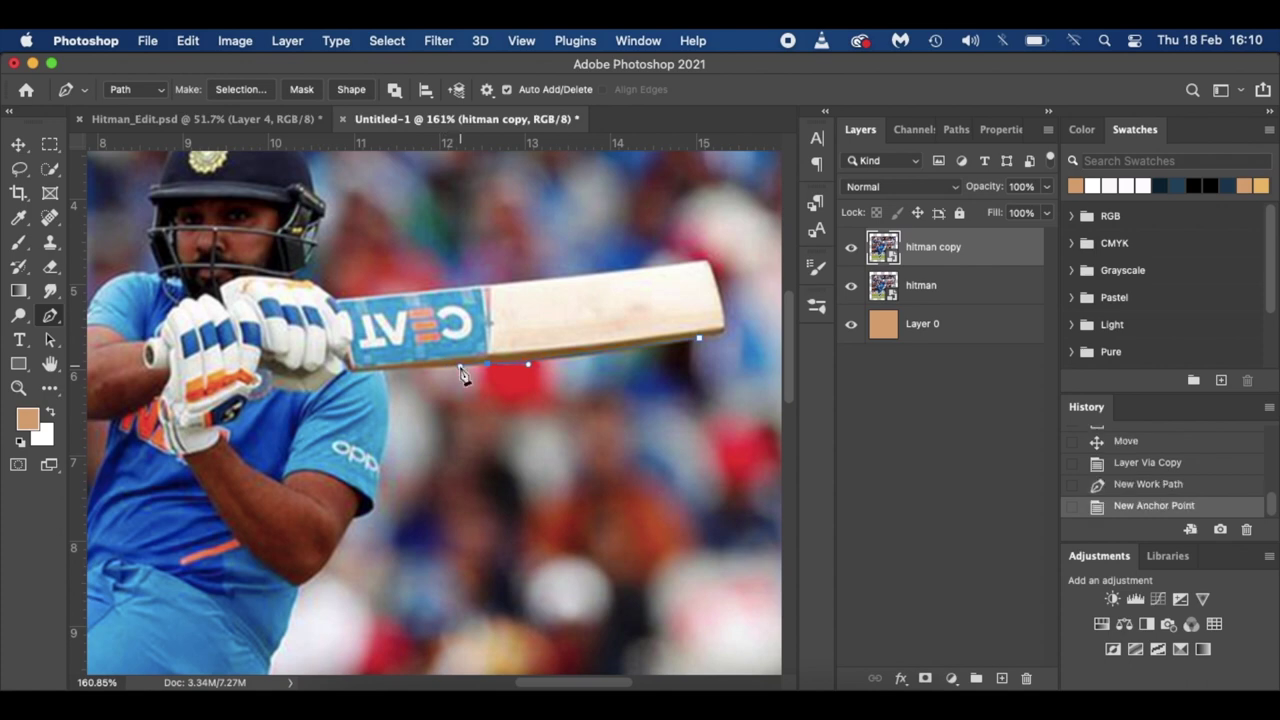
click(380, 372)
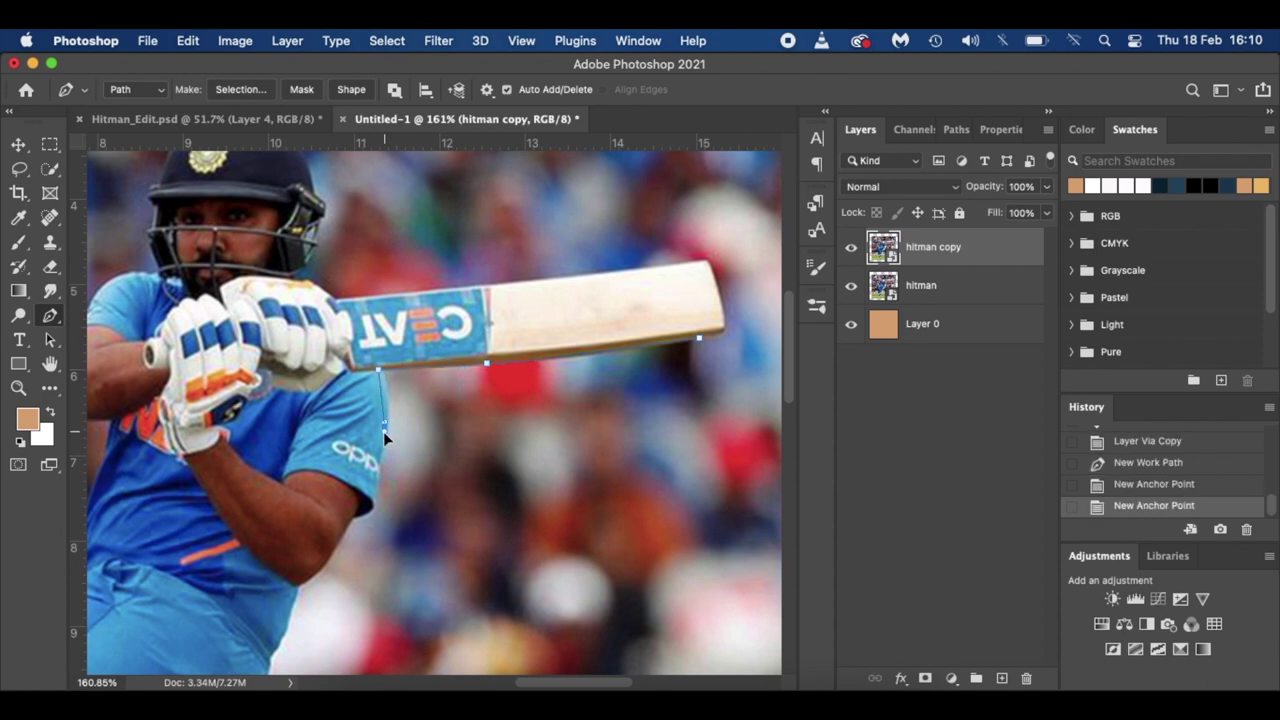
click(380, 450)
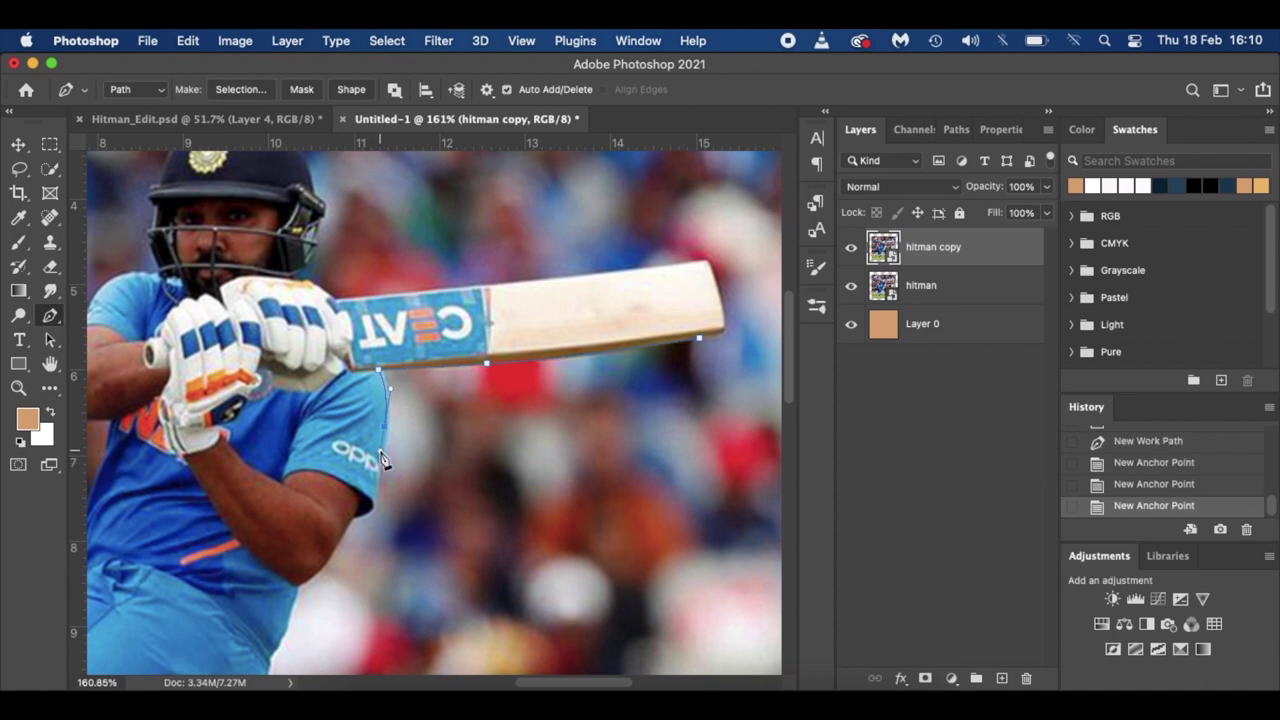
click(371, 509)
scroll(343, 523, down, 3)
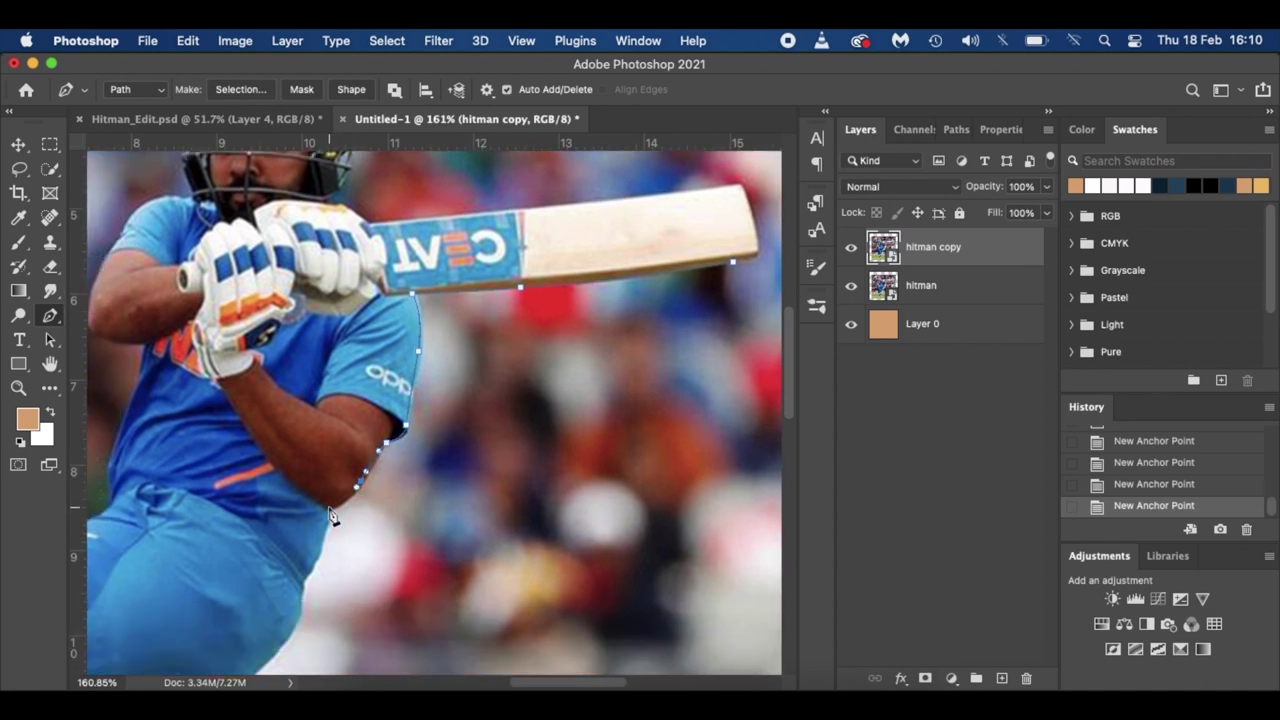
key(super+z)
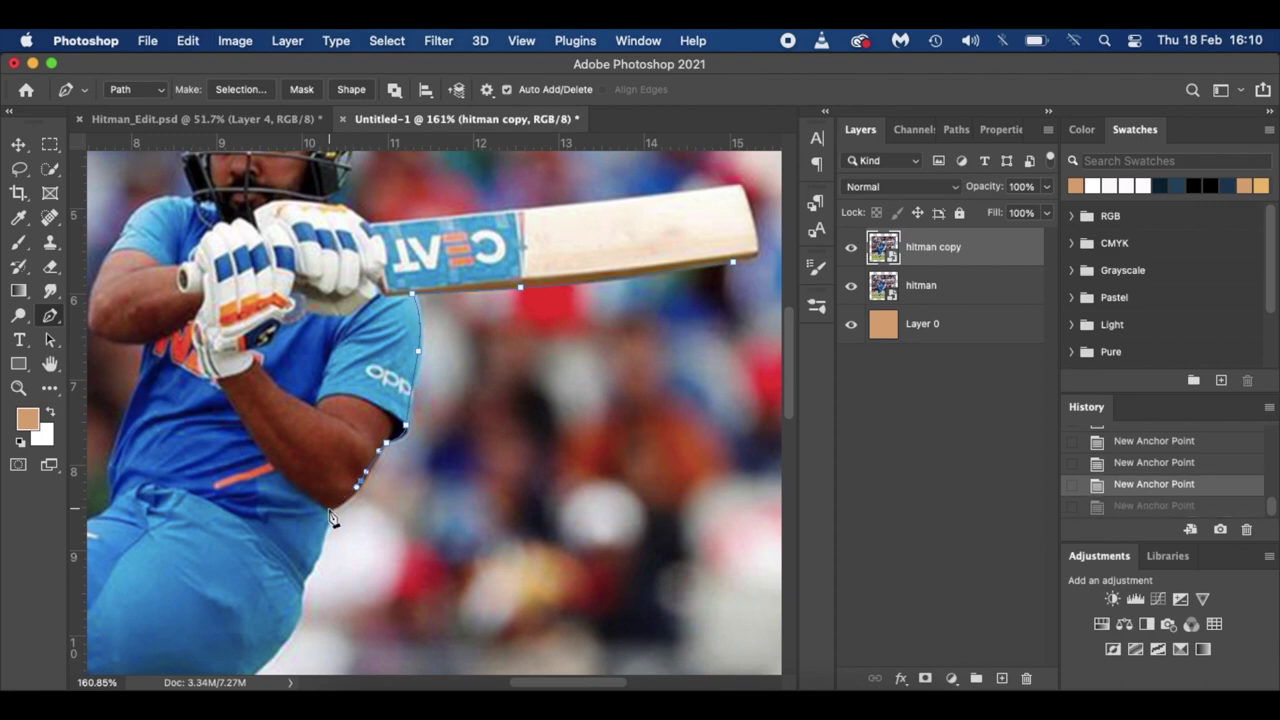
drag(339, 504, 326, 519)
scroll(326, 519, down, 5)
scroll(330, 500, left, 3)
drag(412, 436, 398, 455)
drag(380, 466, 362, 478)
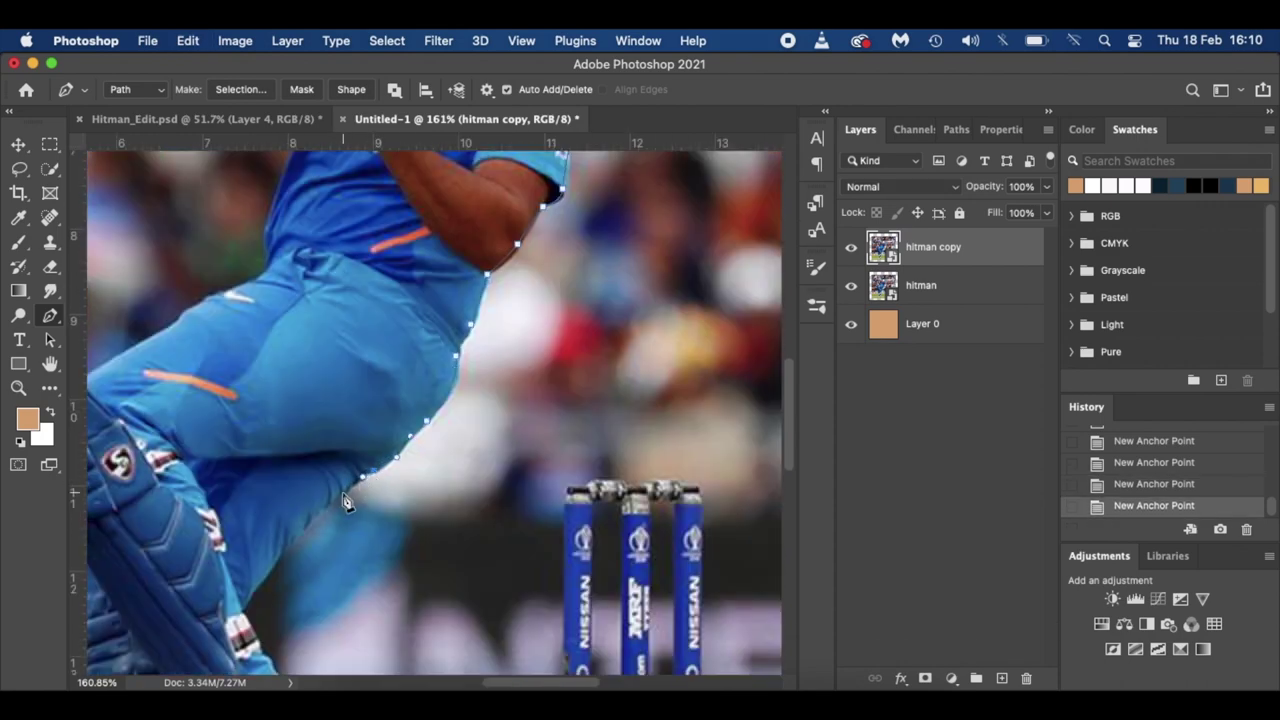
click(344, 494)
click(307, 526)
- Trace the shin, both shoes' toes and soles, and up the leg pad's left edge
scroll(307, 526, up, 3)
click(295, 342)
click(335, 408)
click(389, 472)
click(418, 495)
drag(430, 531, 418, 563)
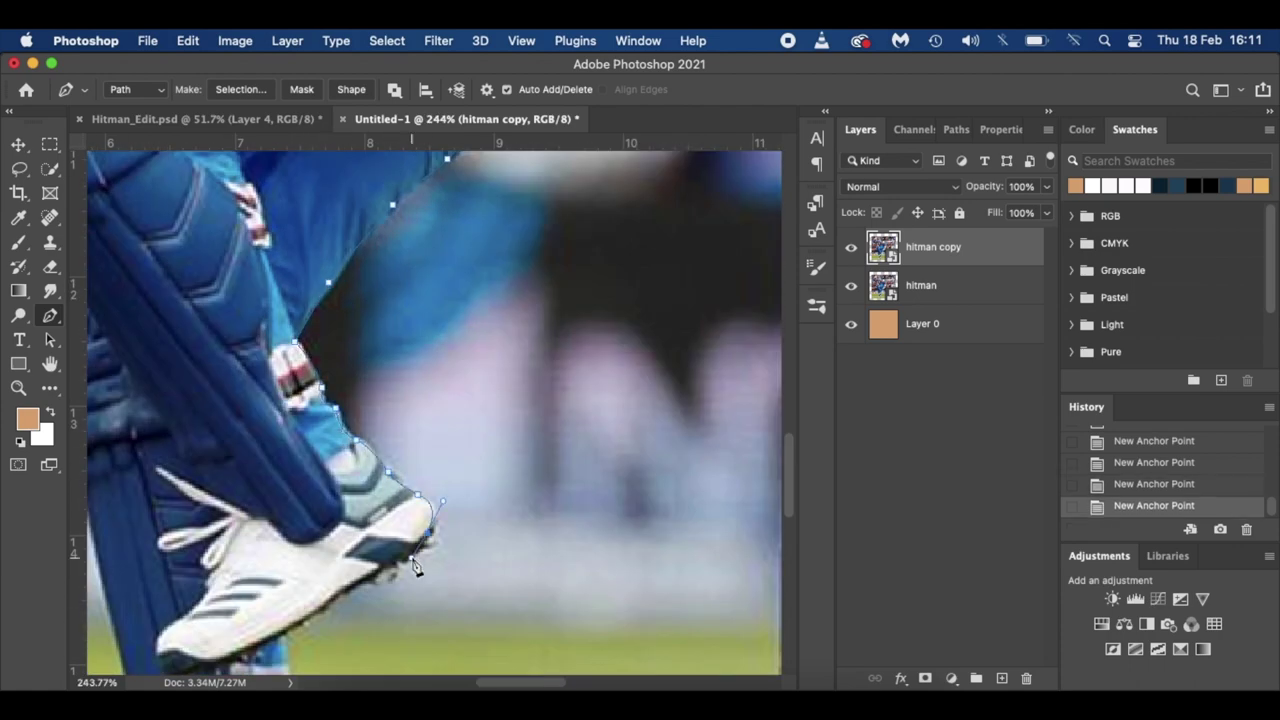
scroll(418, 563, down, 5)
click(351, 523)
scroll(351, 523, down, 5)
click(404, 520)
scroll(404, 520, left, 3)
click(260, 571)
click(178, 559)
click(220, 527)
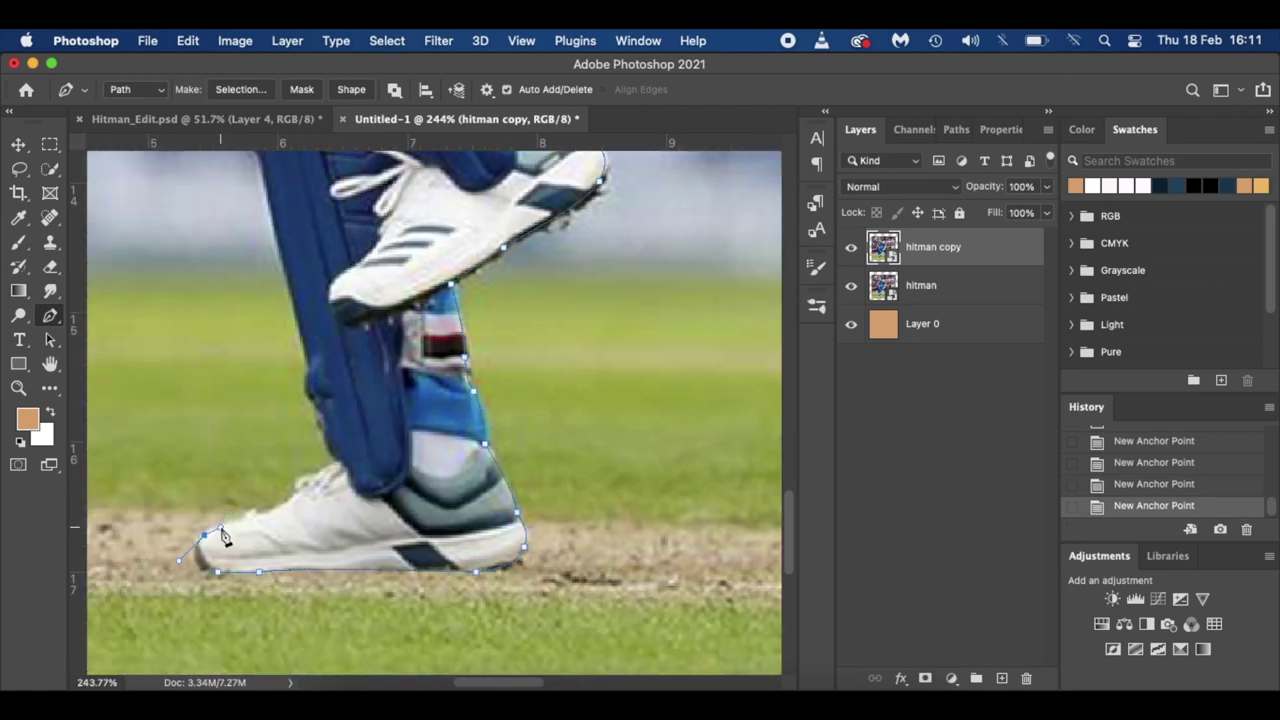
click(342, 470)
click(312, 372)
- Trace up the leg pad to the glove, around the glove tip and onto the arm
scroll(312, 372, up, 3)
click(300, 278)
scroll(300, 278, up, 3)
click(350, 275)
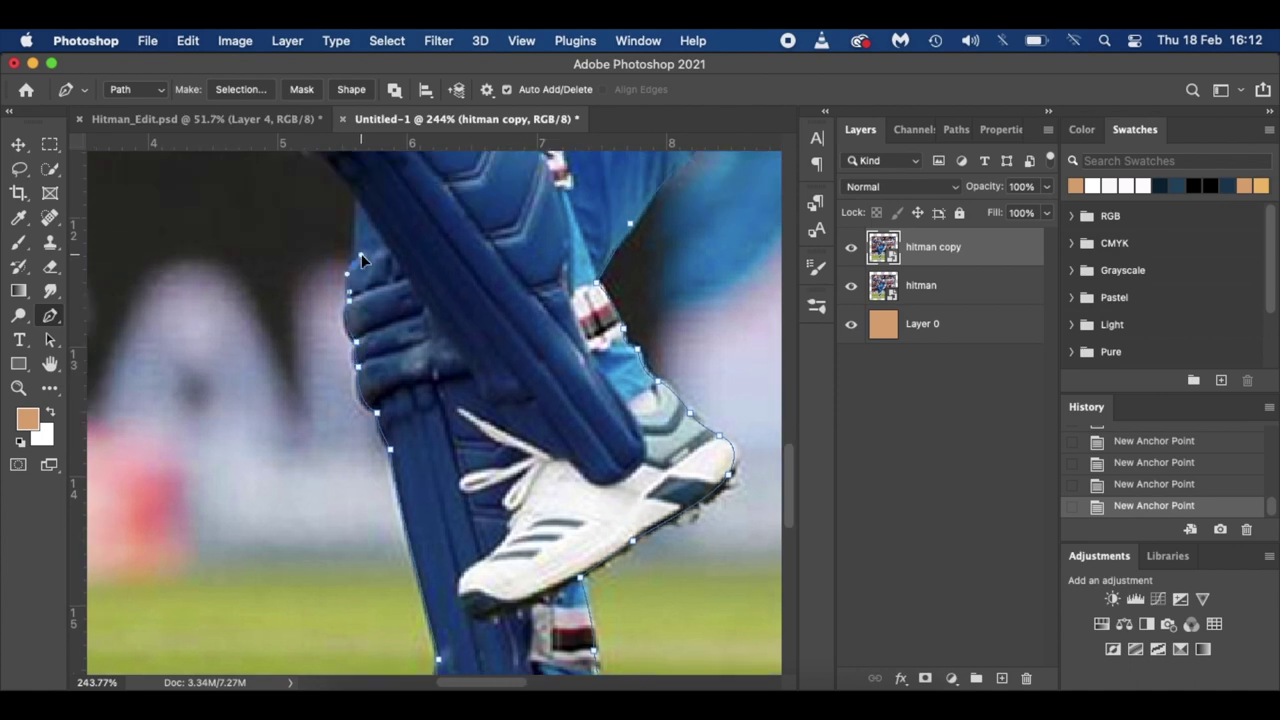
scroll(362, 260, up, 3)
click(388, 359)
click(373, 320)
click(367, 278)
scroll(367, 278, up, 3)
click(370, 302)
click(389, 263)
click(488, 304)
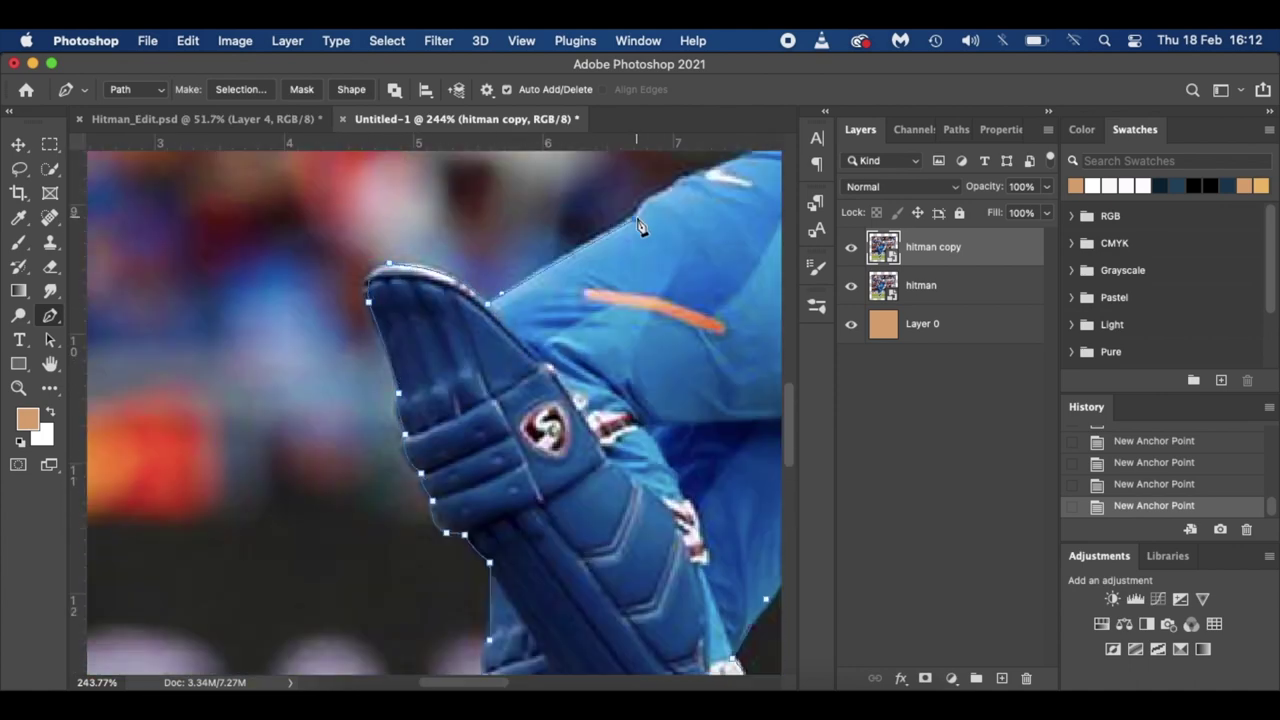
- Trace along the arm and elbow up to the shoulder
scroll(641, 228, up, 5)
scroll(650, 300, up, 2)
scroll(670, 320, up, 2)
click(643, 486)
click(566, 418)
click(591, 299)
click(683, 213)
scroll(683, 213, up, 1)
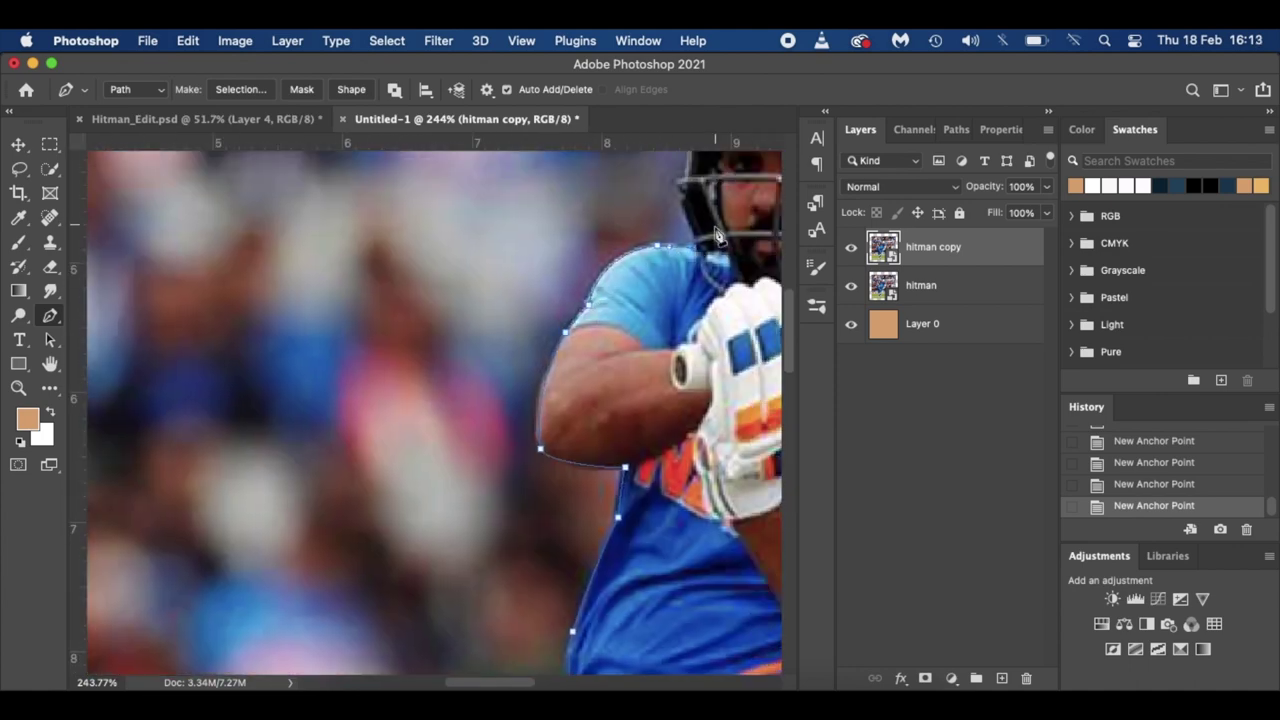
- Trace up the face guard, over the helmet, and close the path at the bat tip
click(696, 238)
click(687, 192)
scroll(687, 192, up, 3)
scroll(687, 192, right, 3)
click(435, 333)
click(533, 222)
click(655, 275)
click(688, 352)
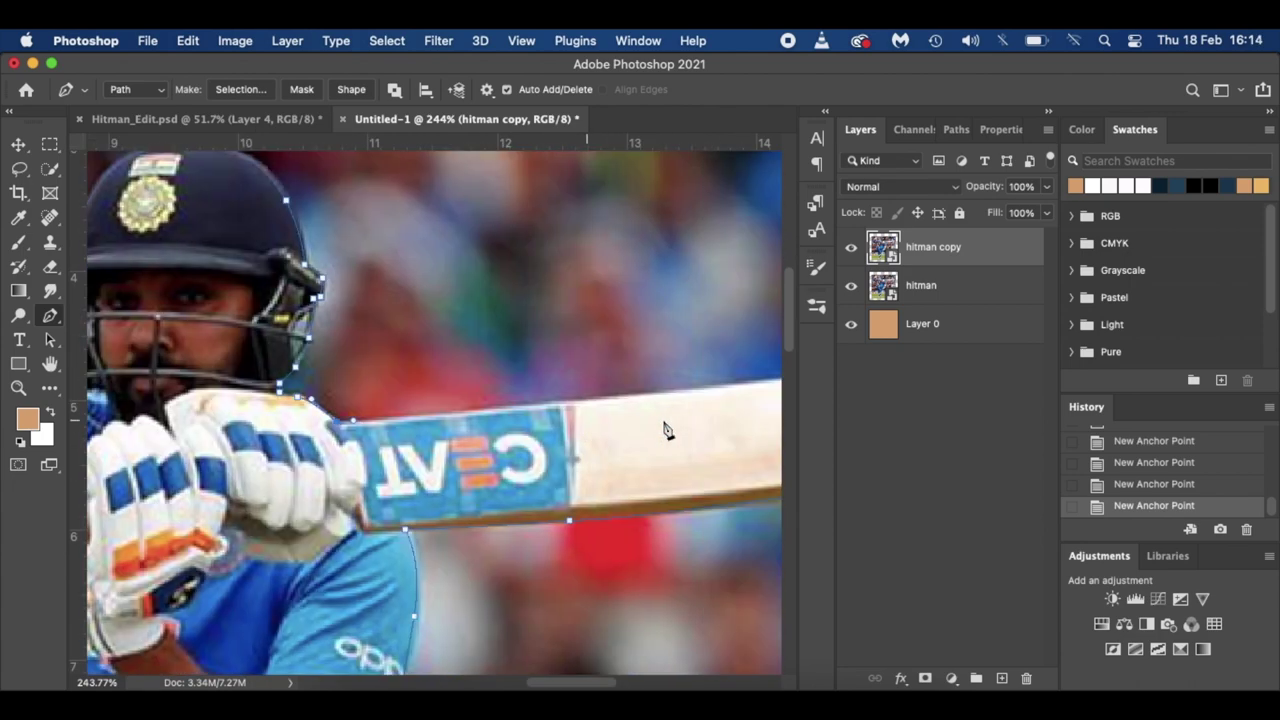
scroll(666, 429, right, 5)
click(703, 378)
click(669, 395)
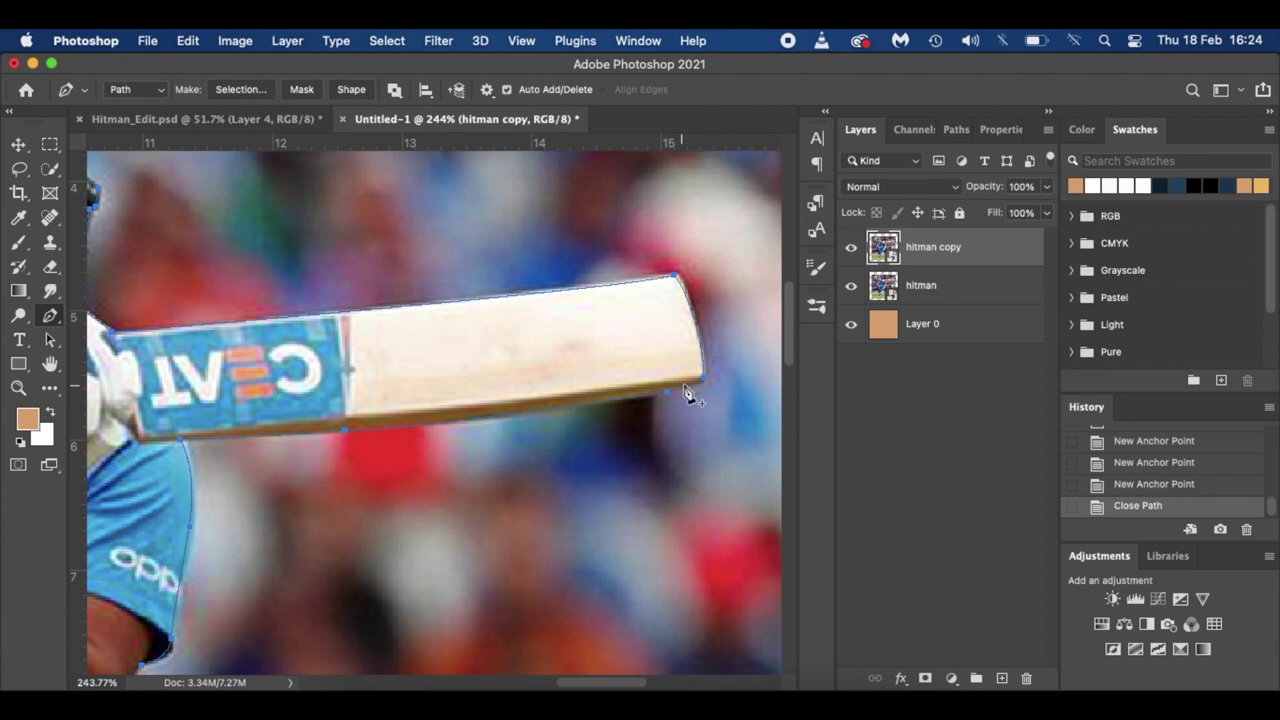
- Mask hitman copy to the traced outline and check the cut-out by toggling the original
click(241, 89)
click(746, 285)
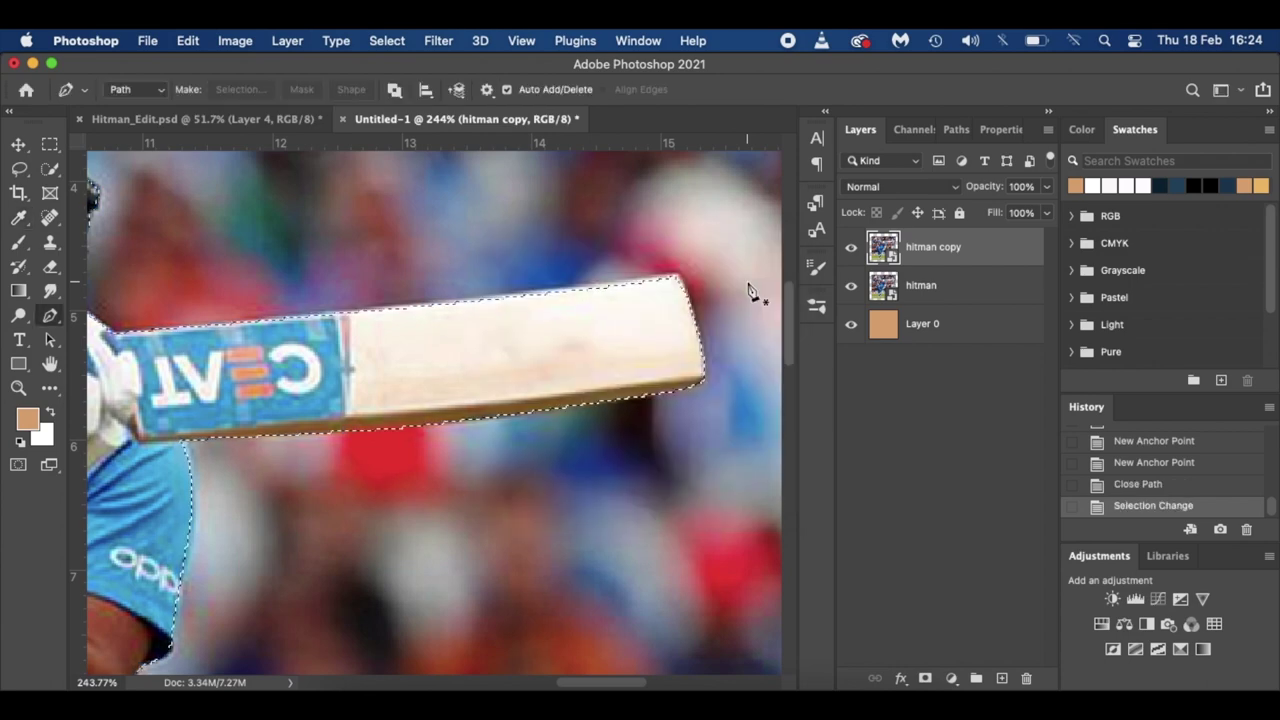
key(super+0)
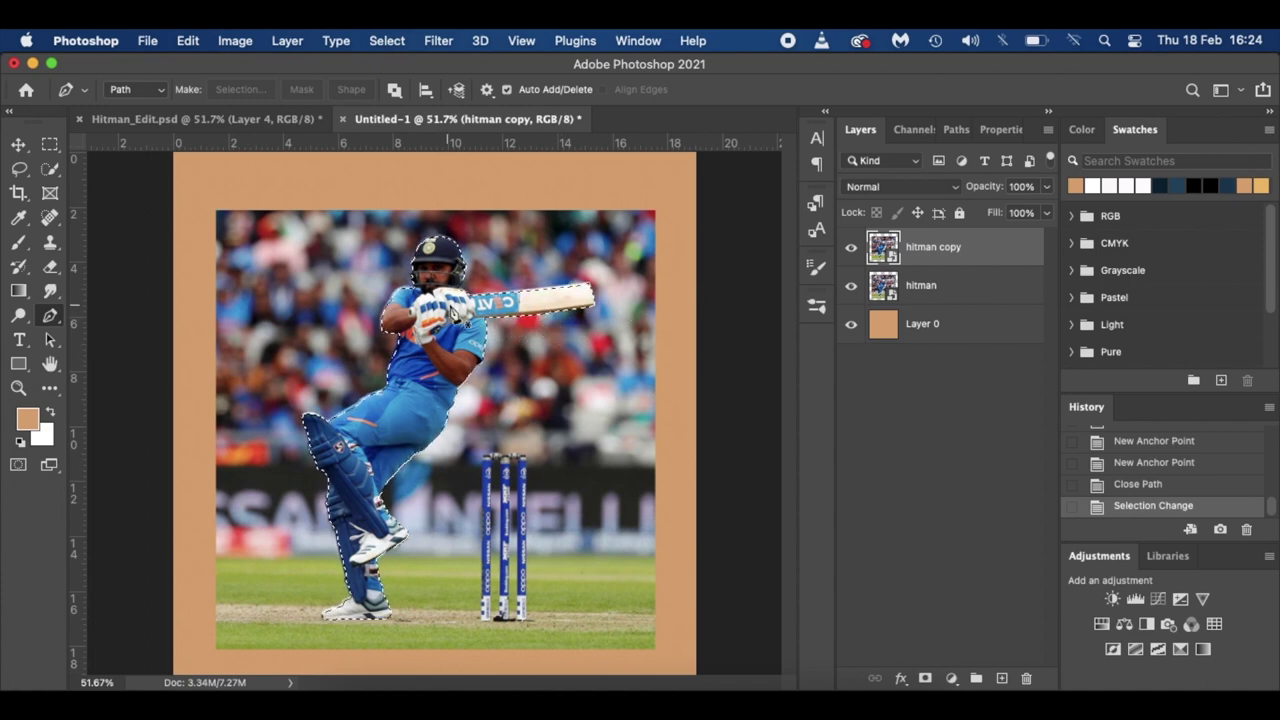
click(926, 678)
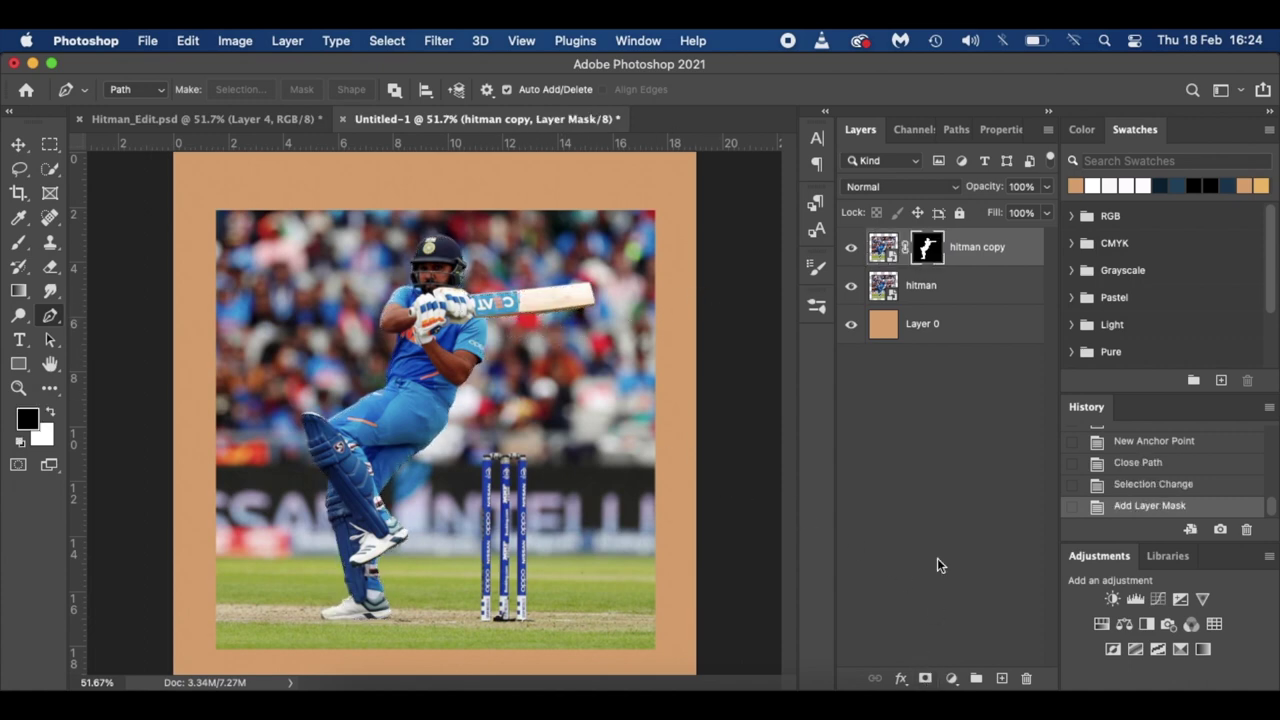
click(851, 286)
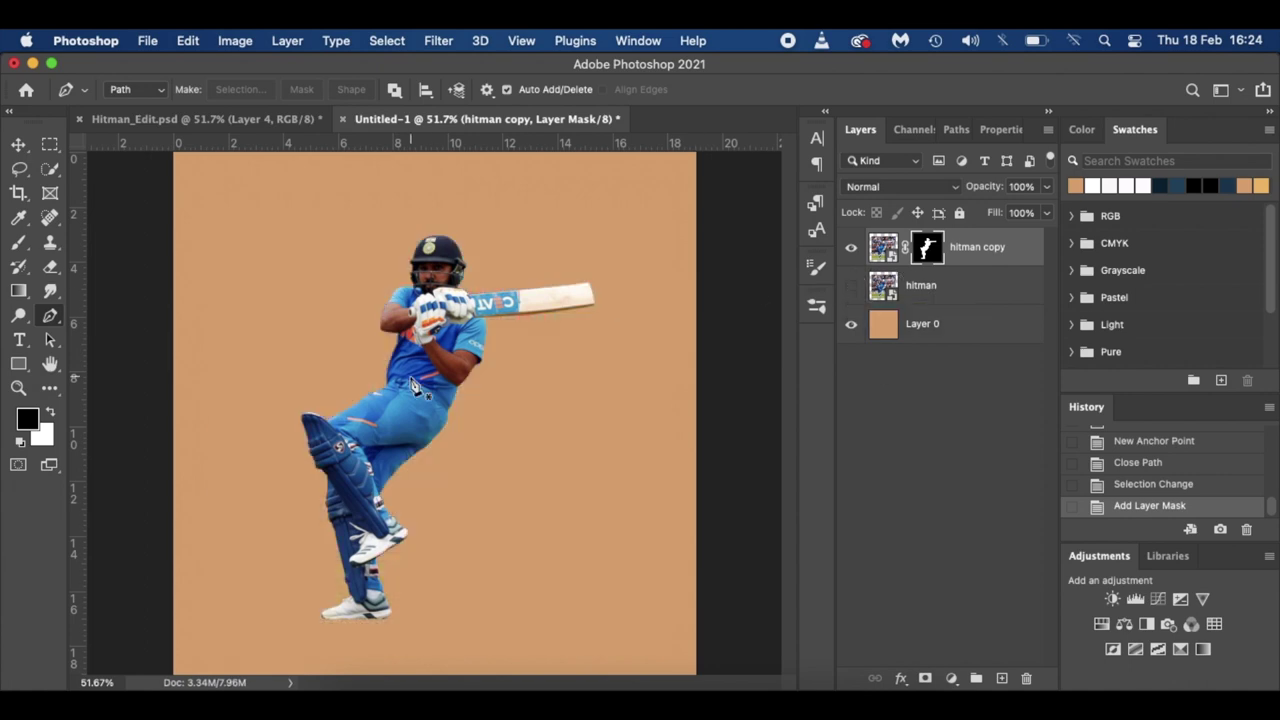
click(851, 286)
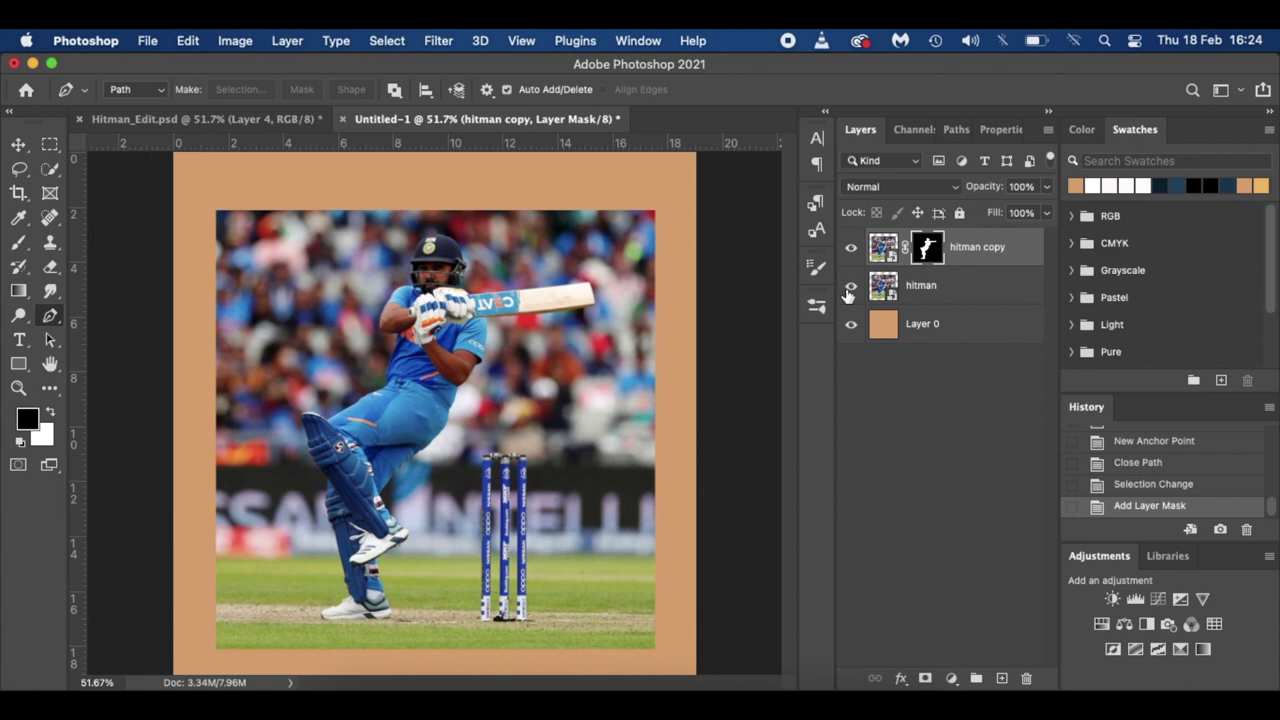
- Convert hitman copy into a smart object
right_click(1016, 252)
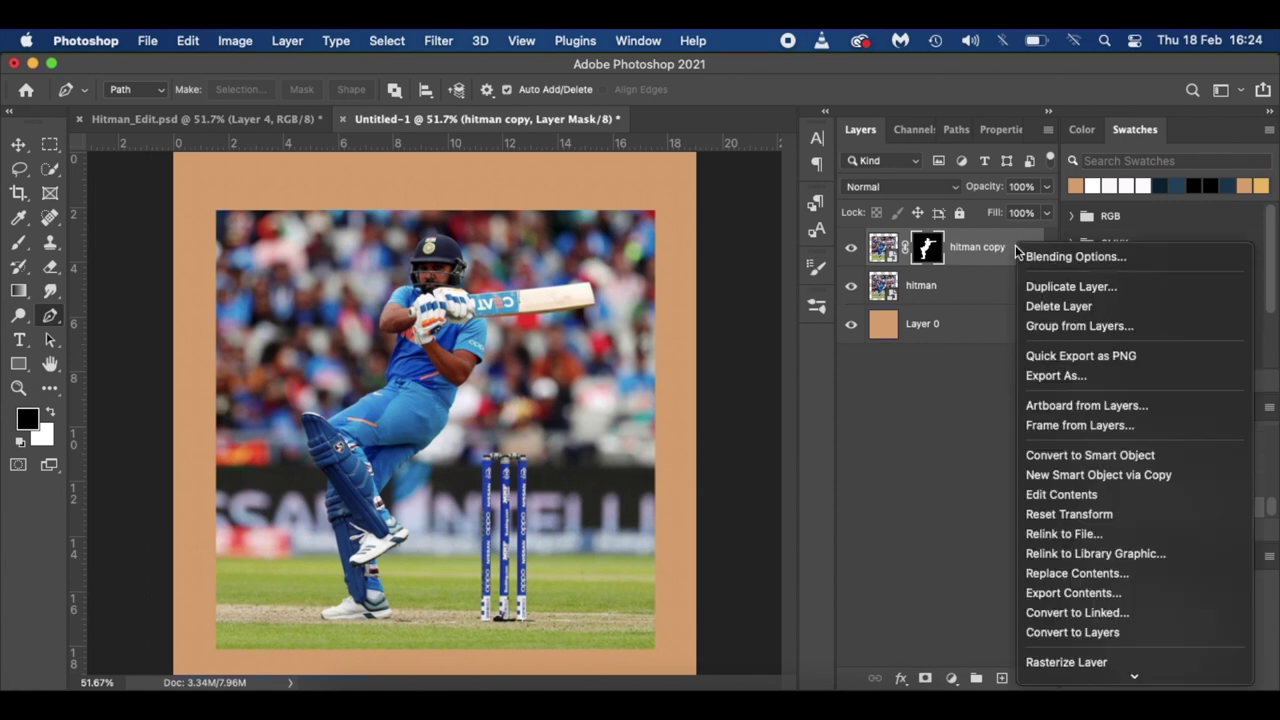
click(1054, 458)
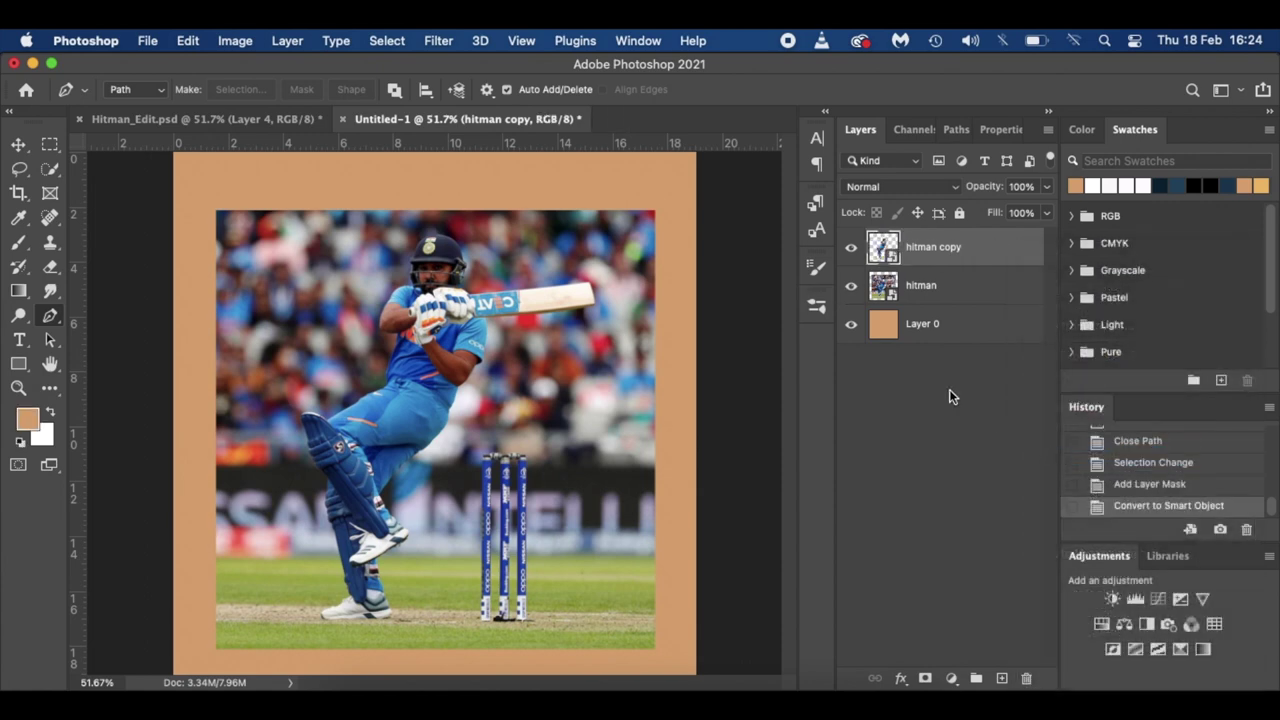
click(906, 452)
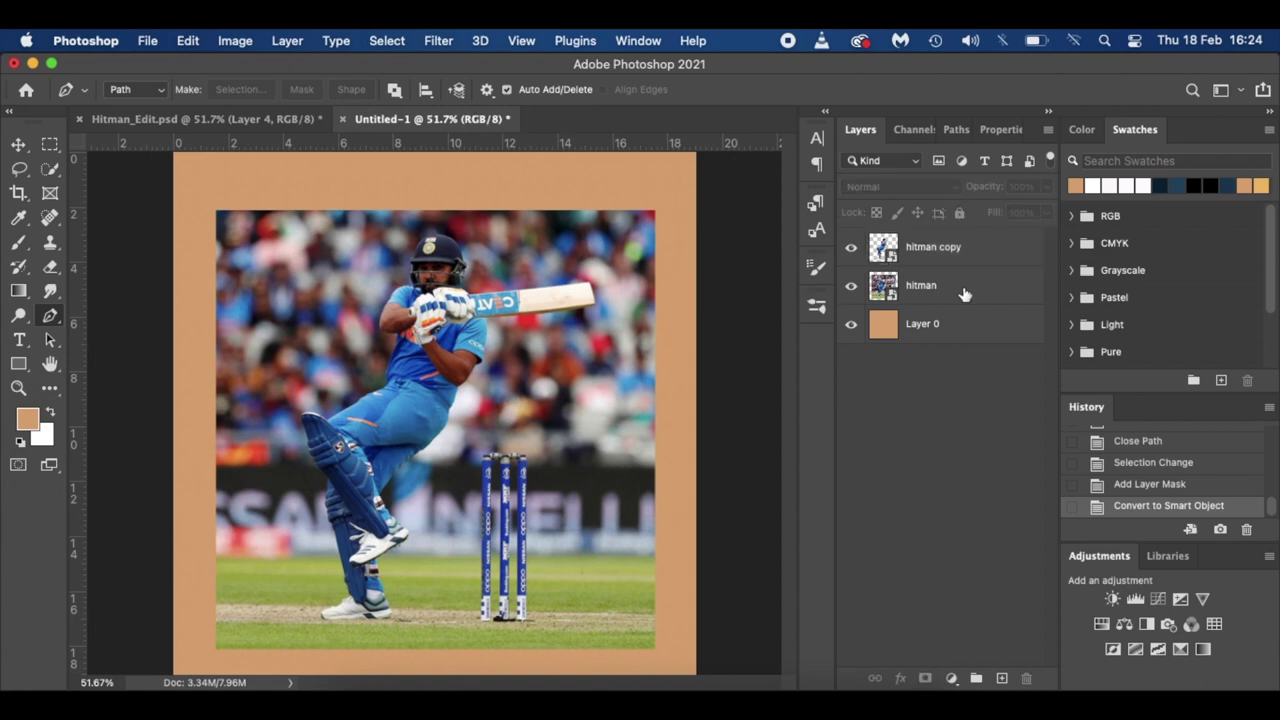
- Draw a full-width navy 1A3D54 rectangle shape across the poster's middle above the hitman layer
click(964, 294)
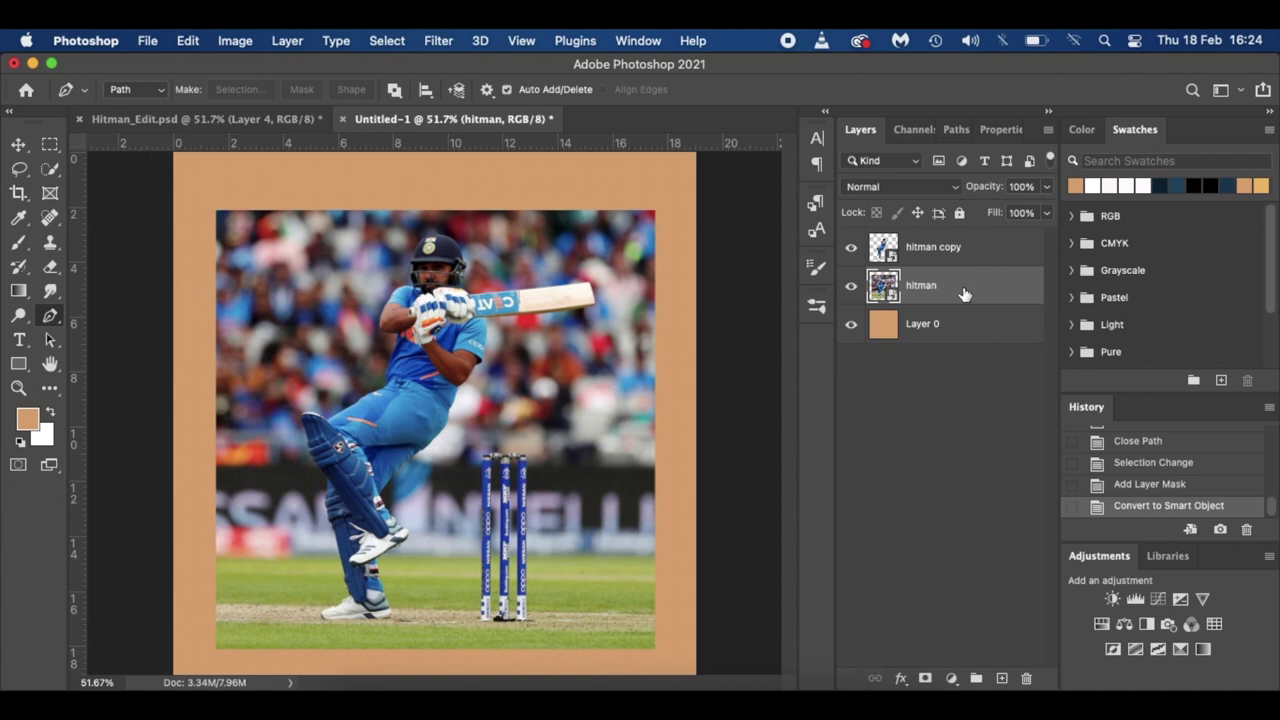
click(18, 366)
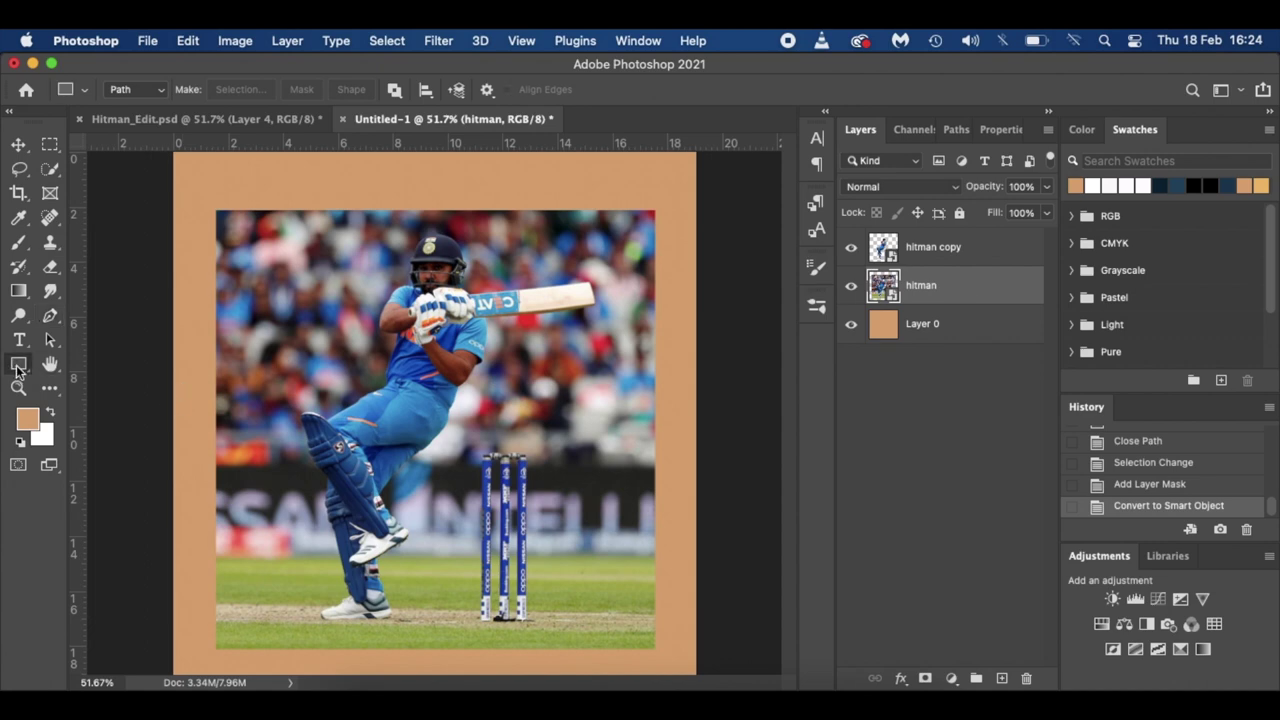
click(140, 91)
click(131, 74)
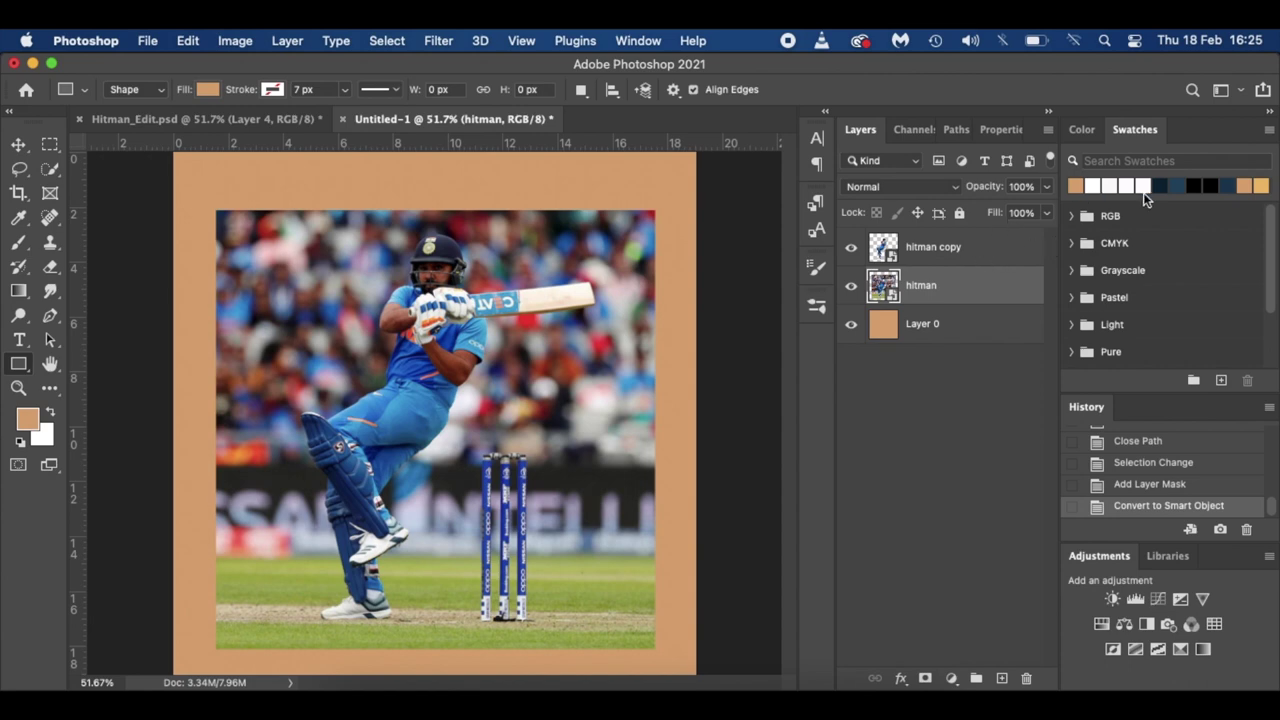
click(1233, 185)
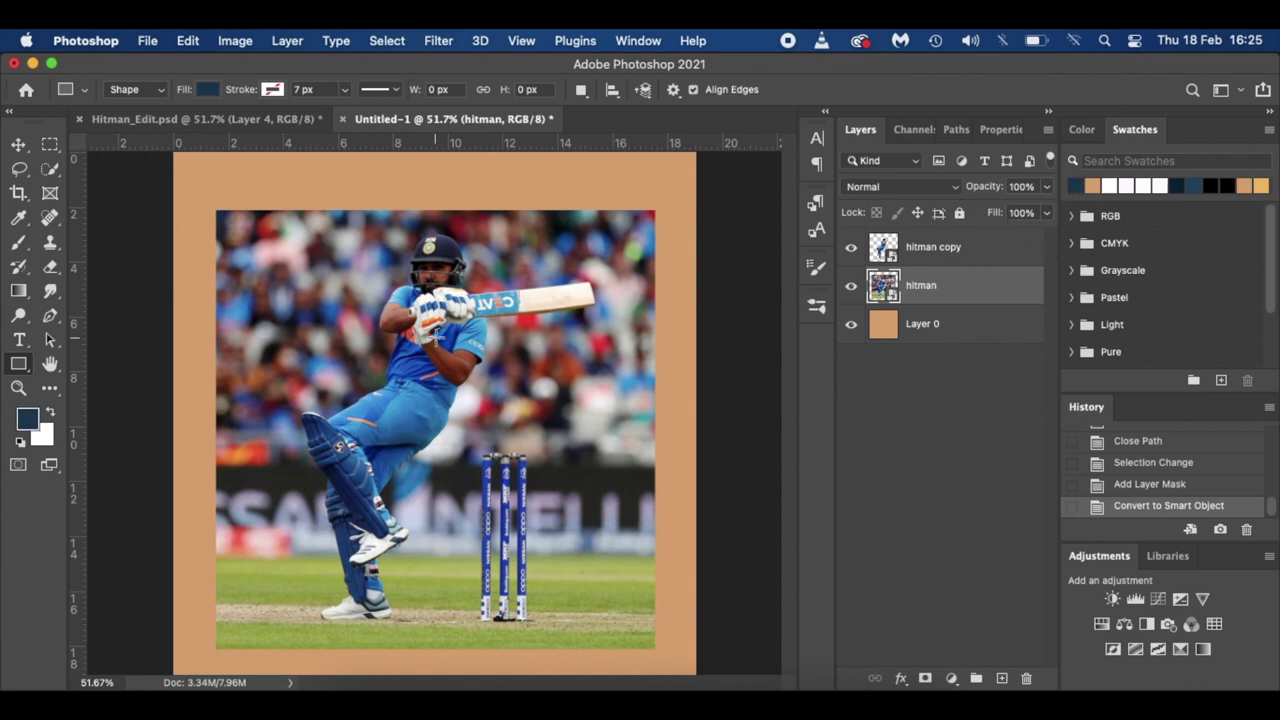
click(27, 418)
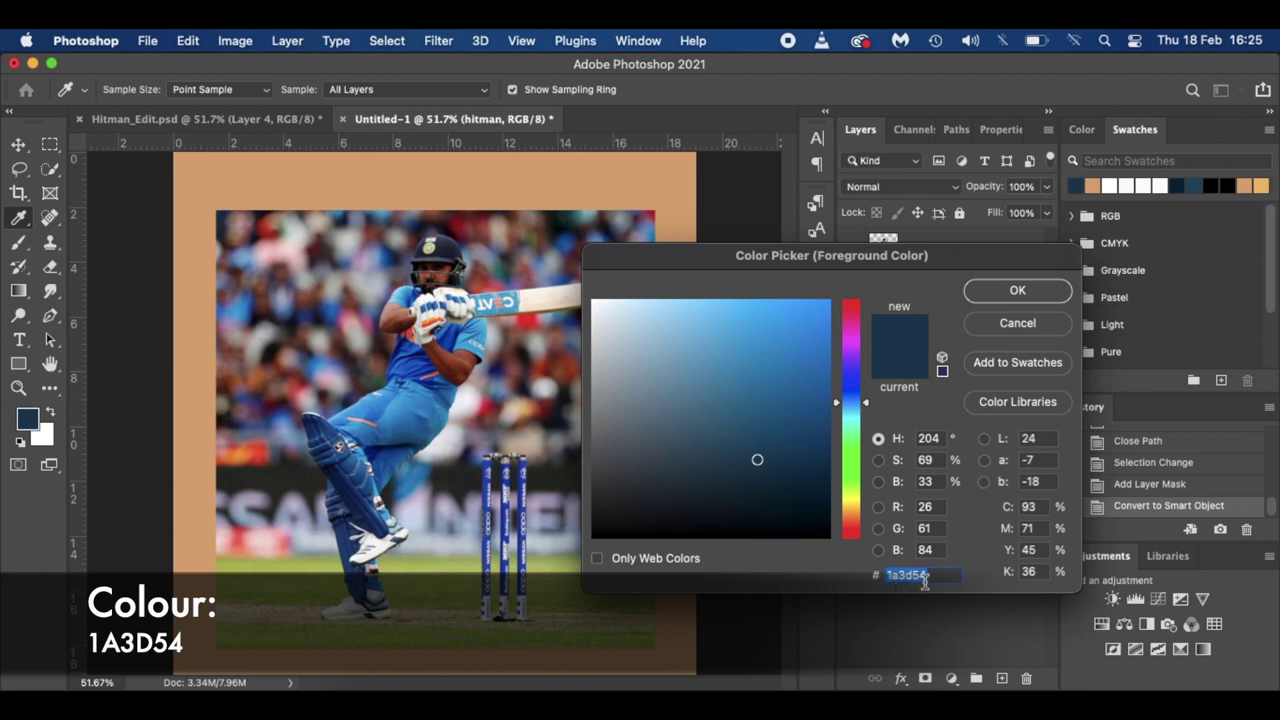
click(1015, 290)
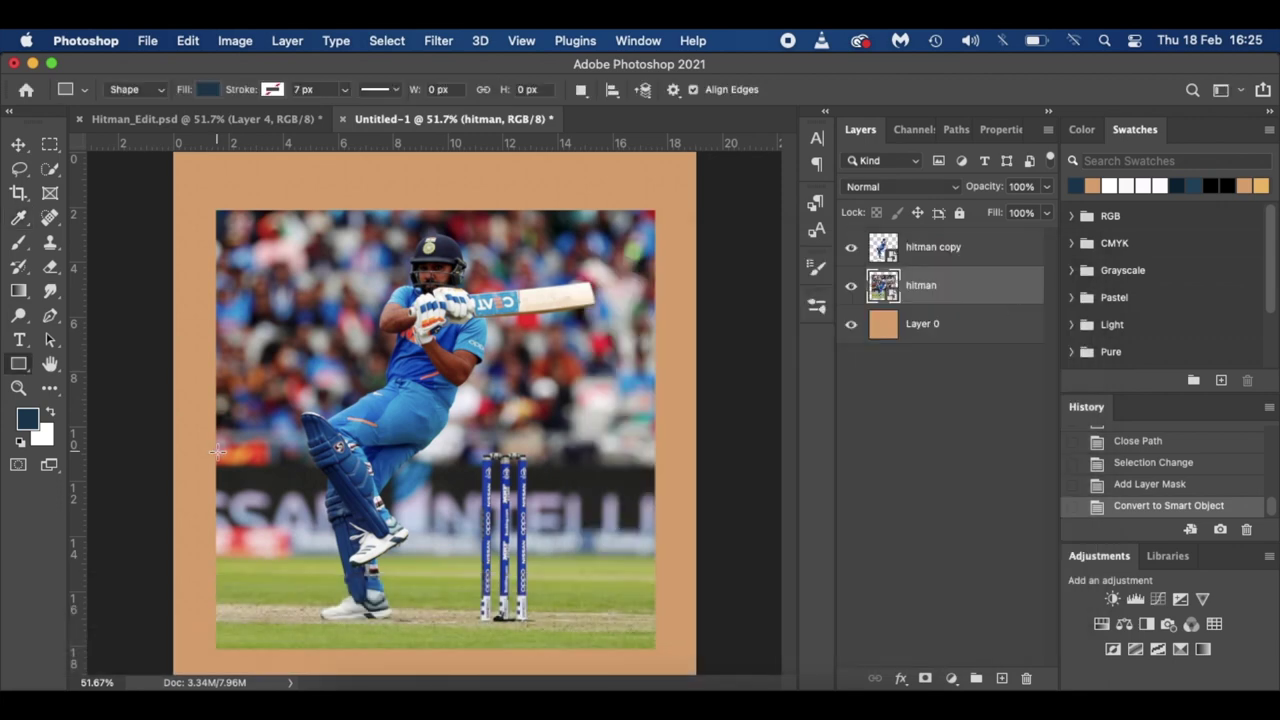
key(super+minus)
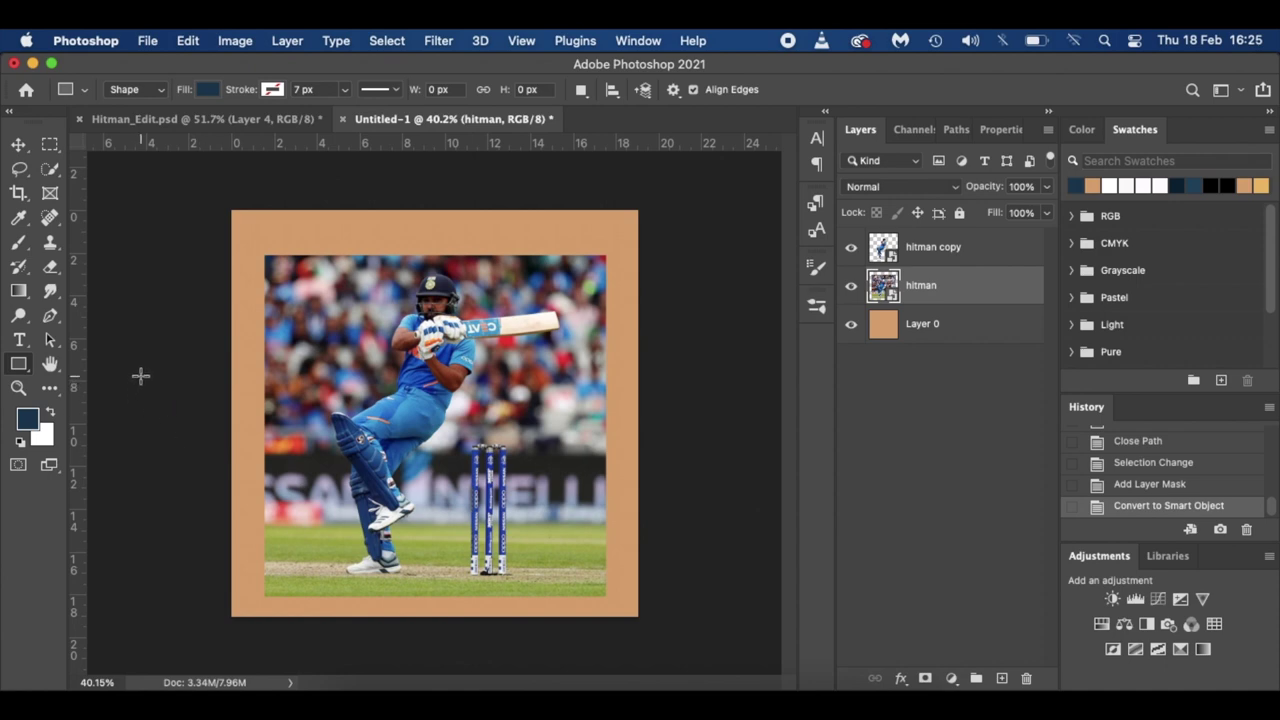
drag(114, 376, 775, 426)
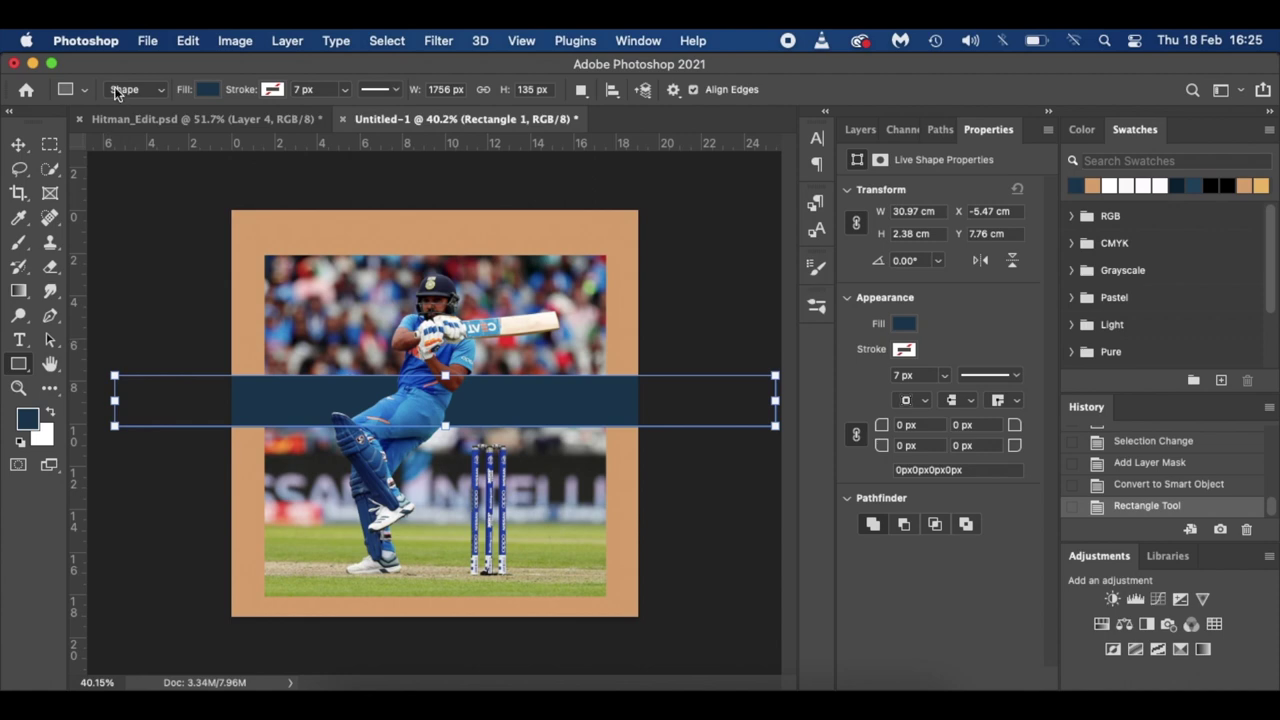
- Rotate Rectangle 1 to 45° and shift it toward the top-left corner
click(18, 146)
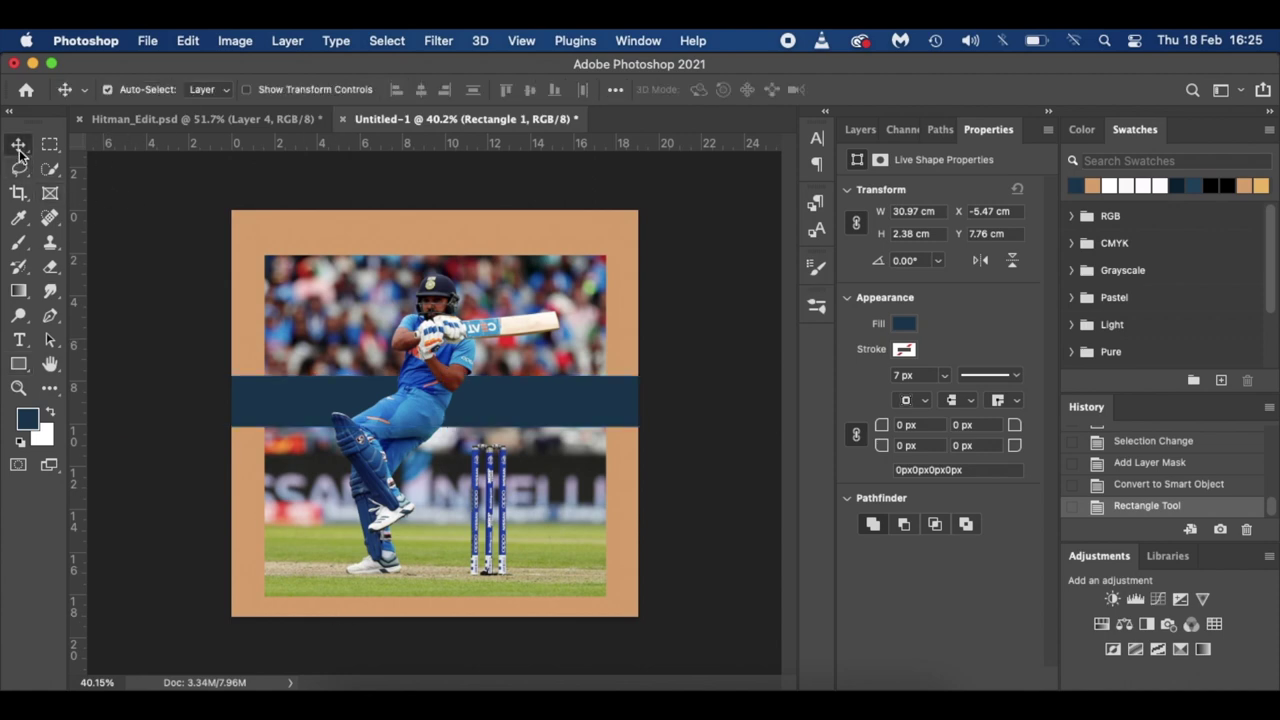
key(super+t)
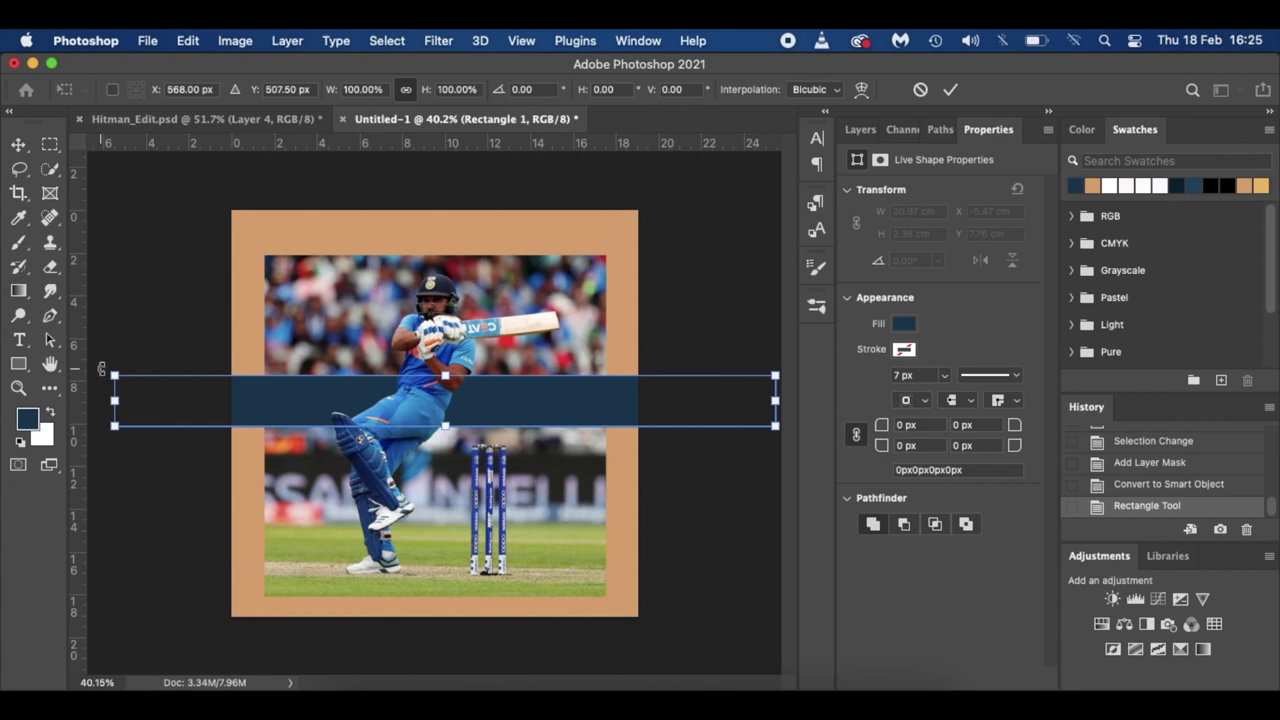
drag(101, 369, 140, 242)
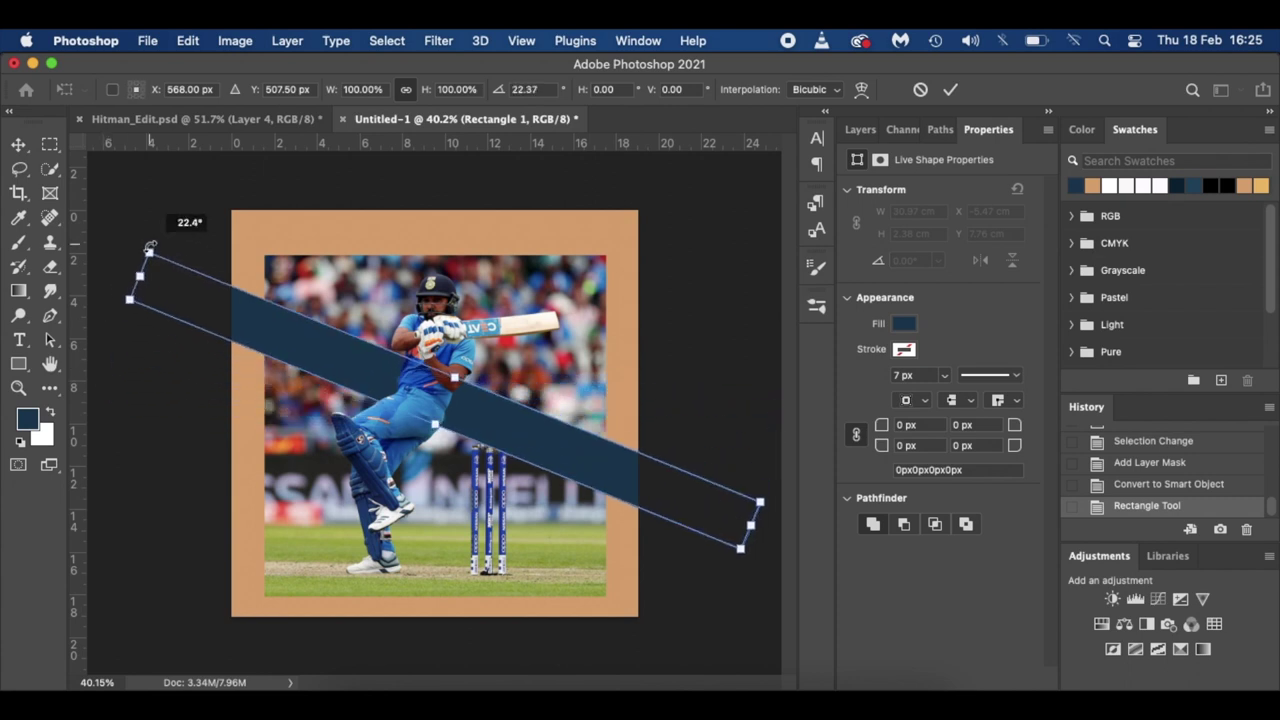
click(540, 89)
text(45)
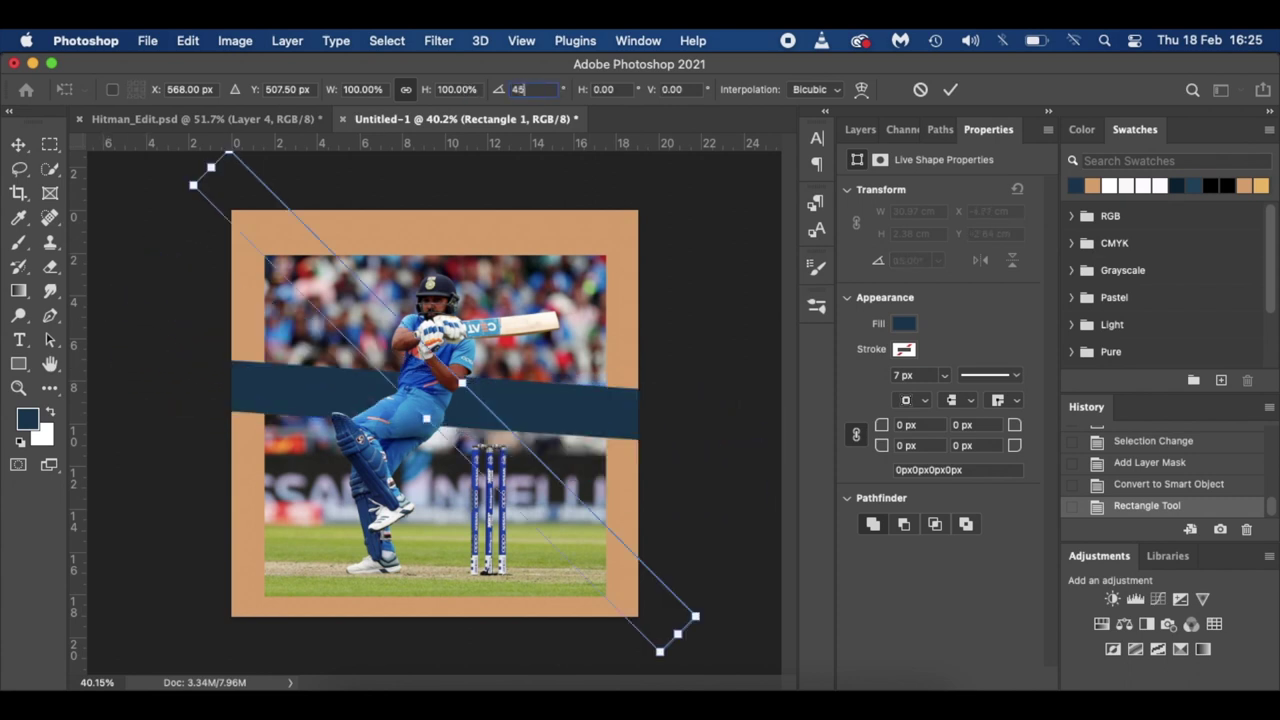
drag(229, 191, 220, 200)
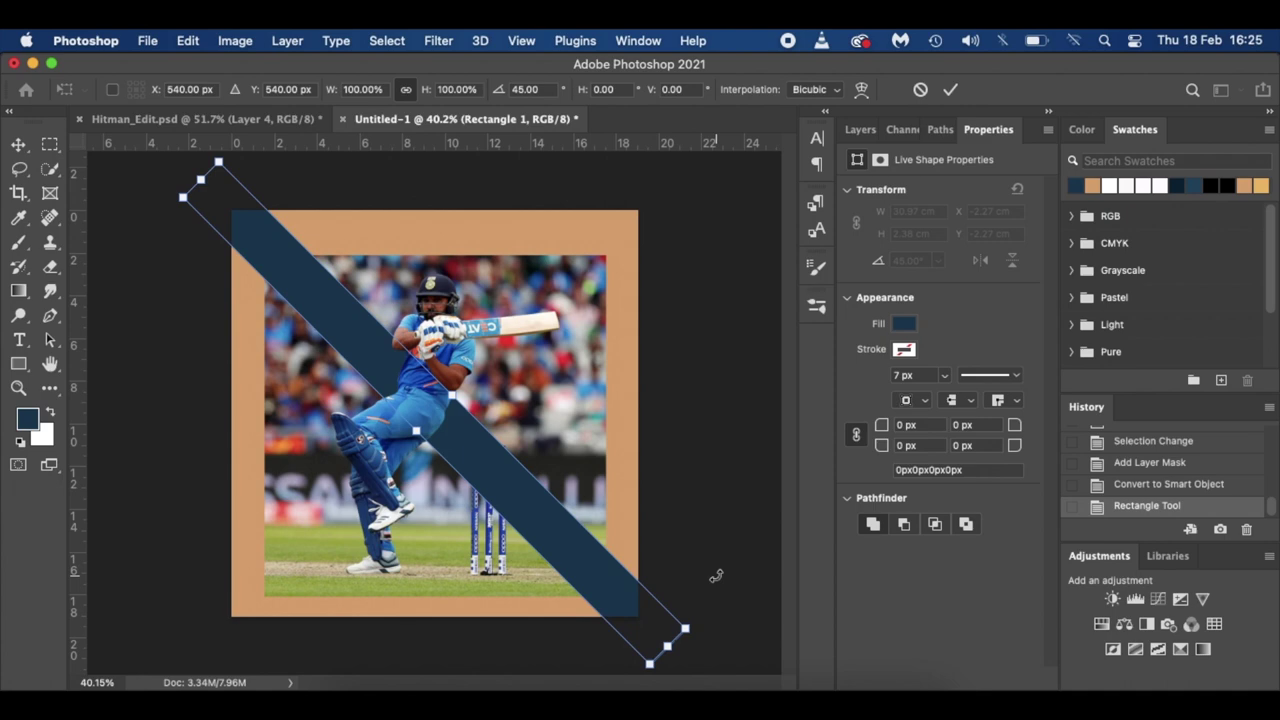
key(Return)
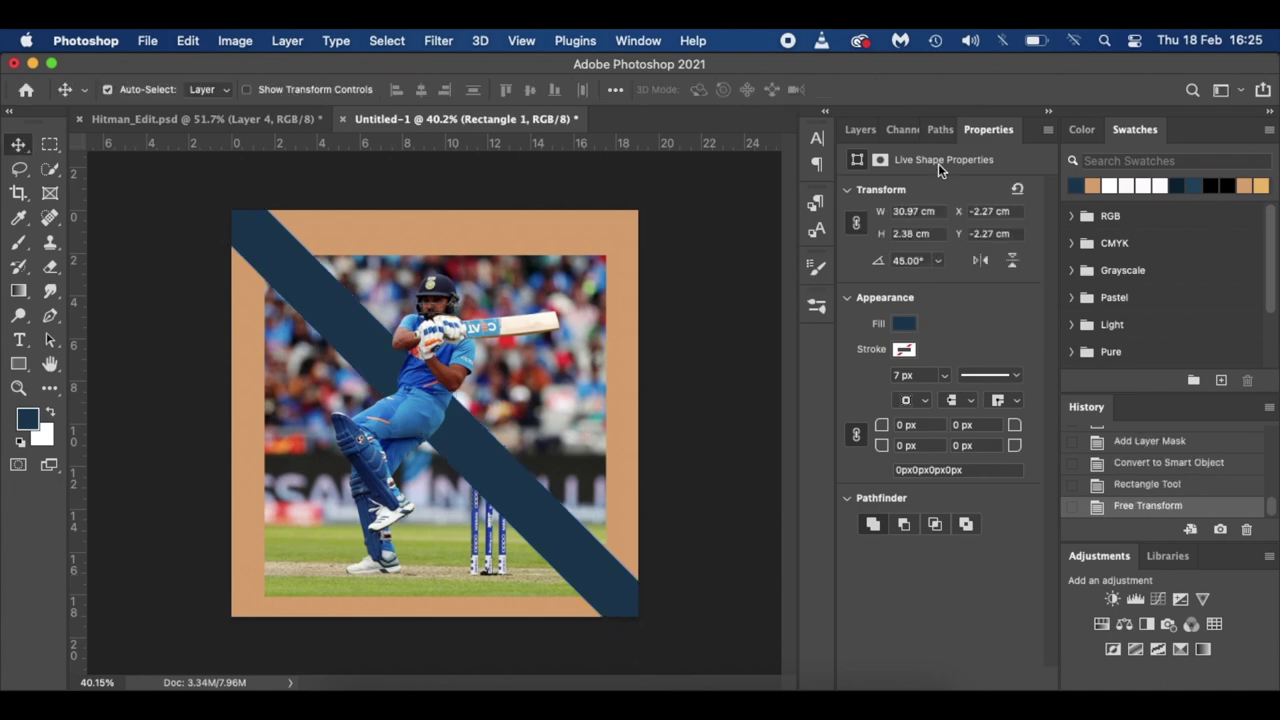
- Duplicate Rectangle 1 twice, moving one copy up-right and the other down-left
click(859, 131)
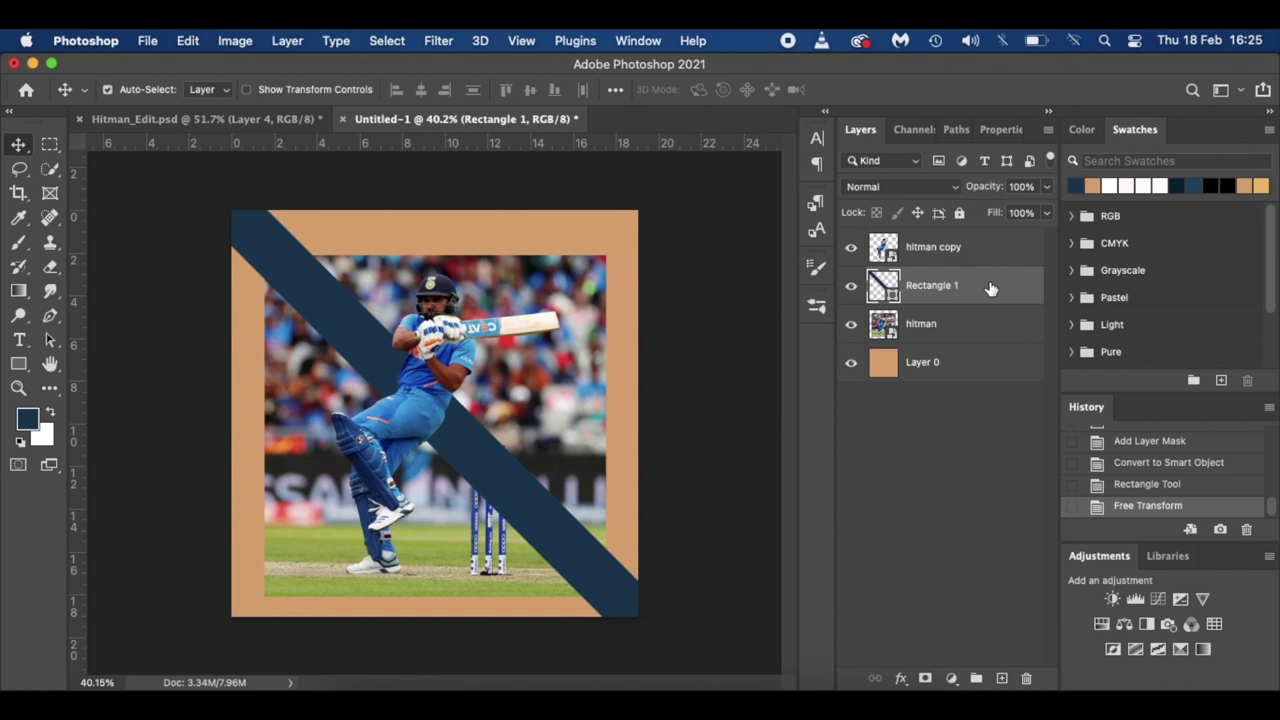
key(super+j)
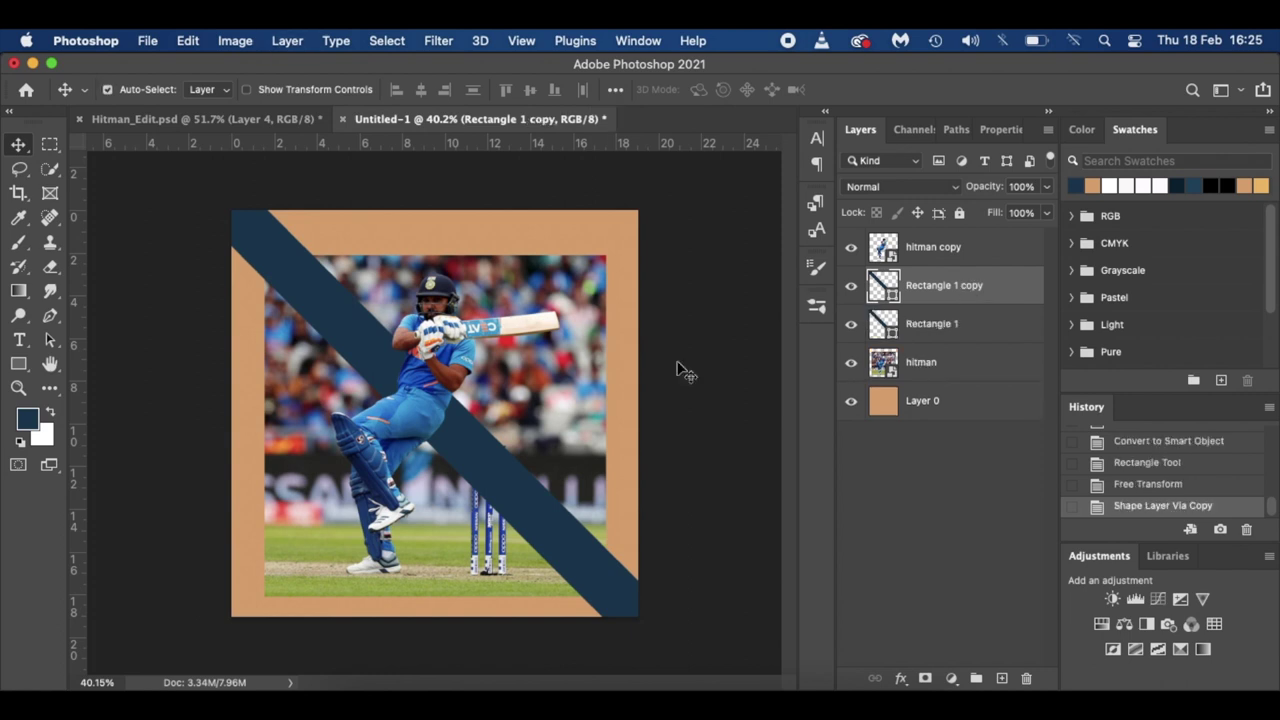
drag(509, 467, 597, 360)
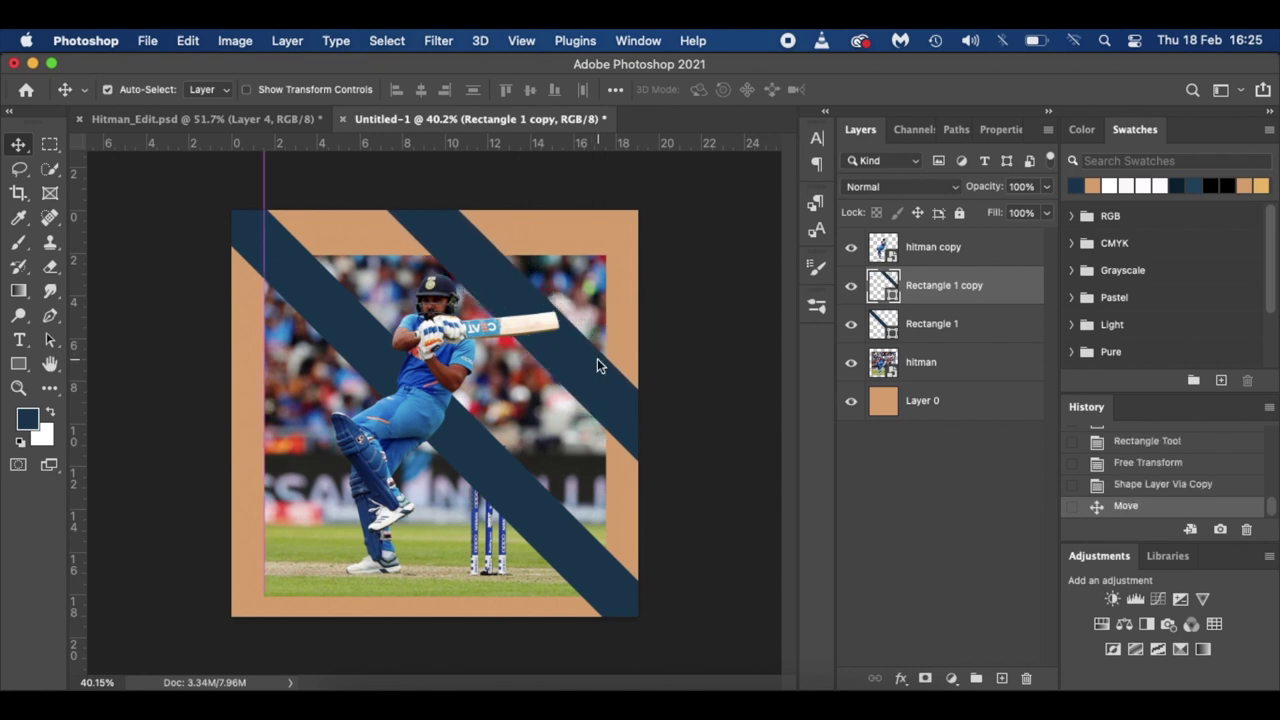
click(963, 325)
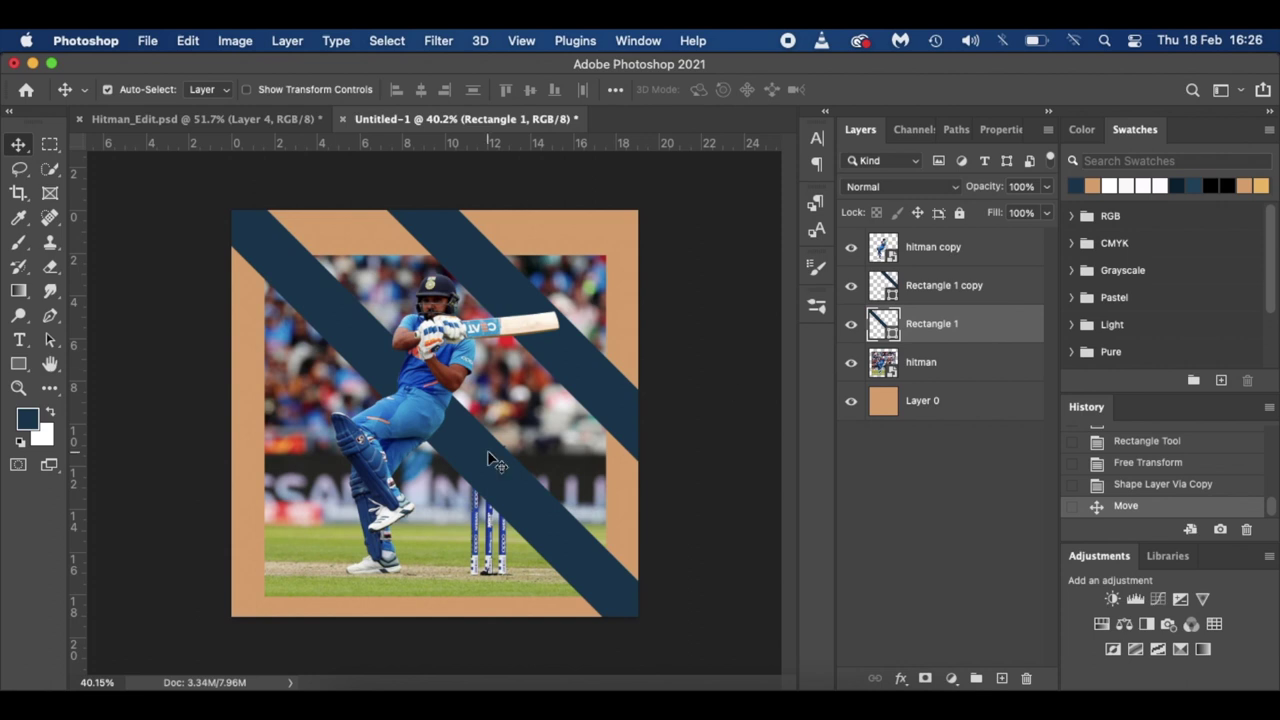
key(super+j)
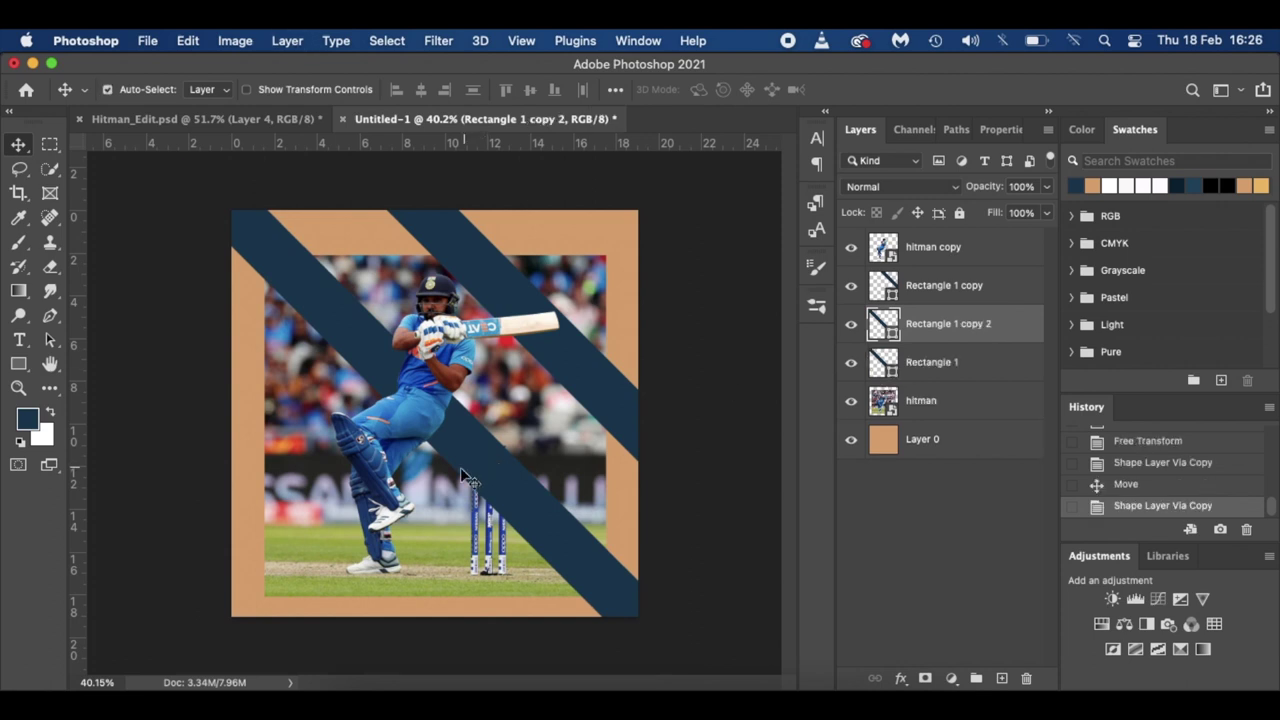
drag(491, 485, 380, 568)
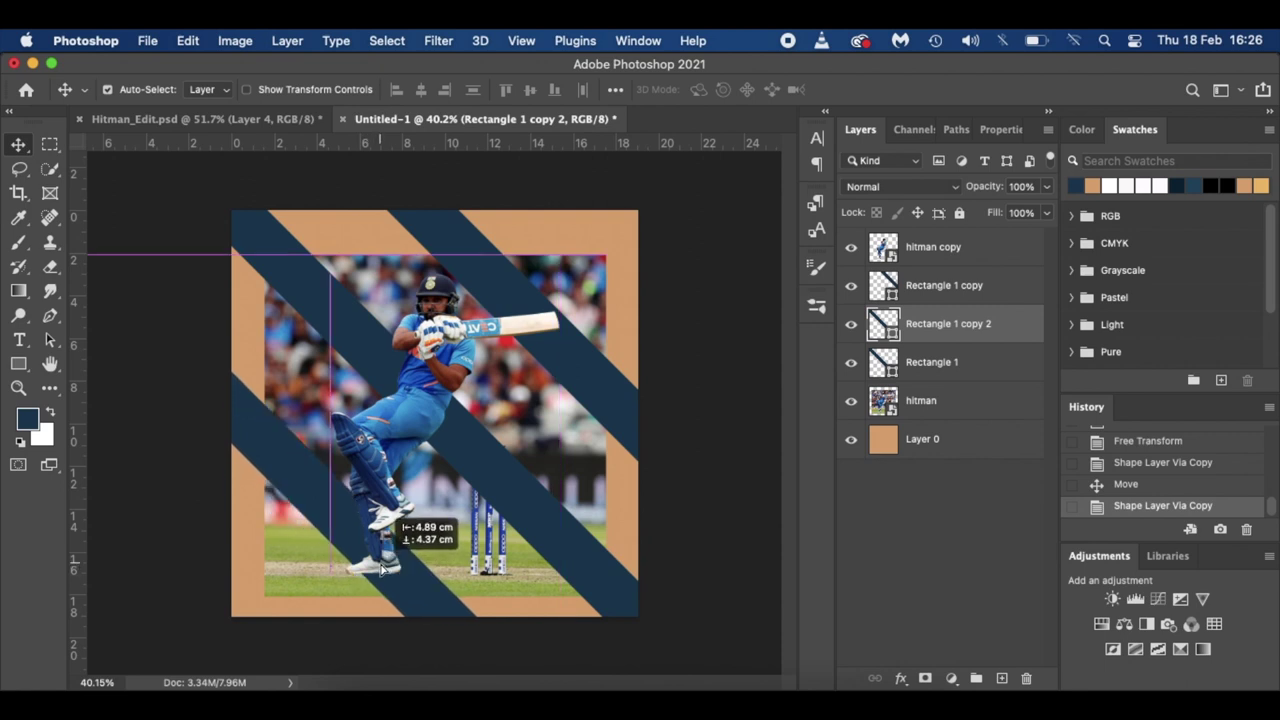
drag(381, 568, 381, 568)
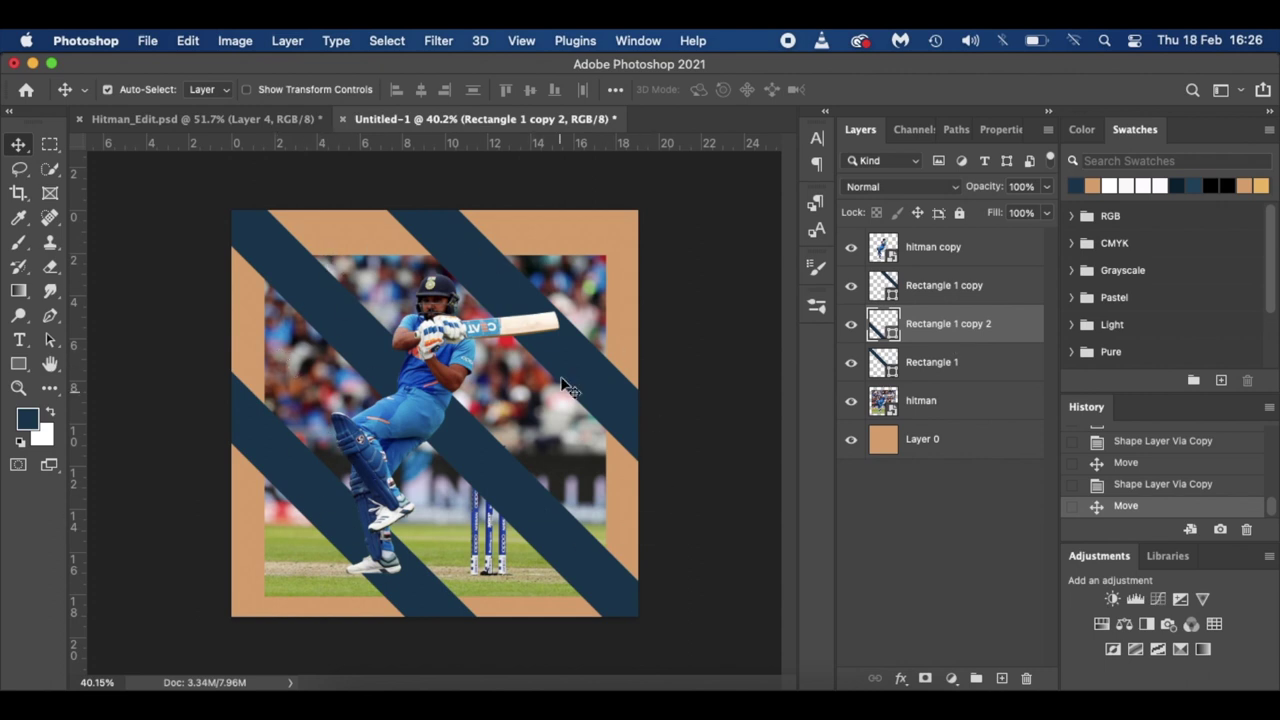
- Select the three navy Rectangle stripe layers and drop their opacity to 90%
click(995, 370)
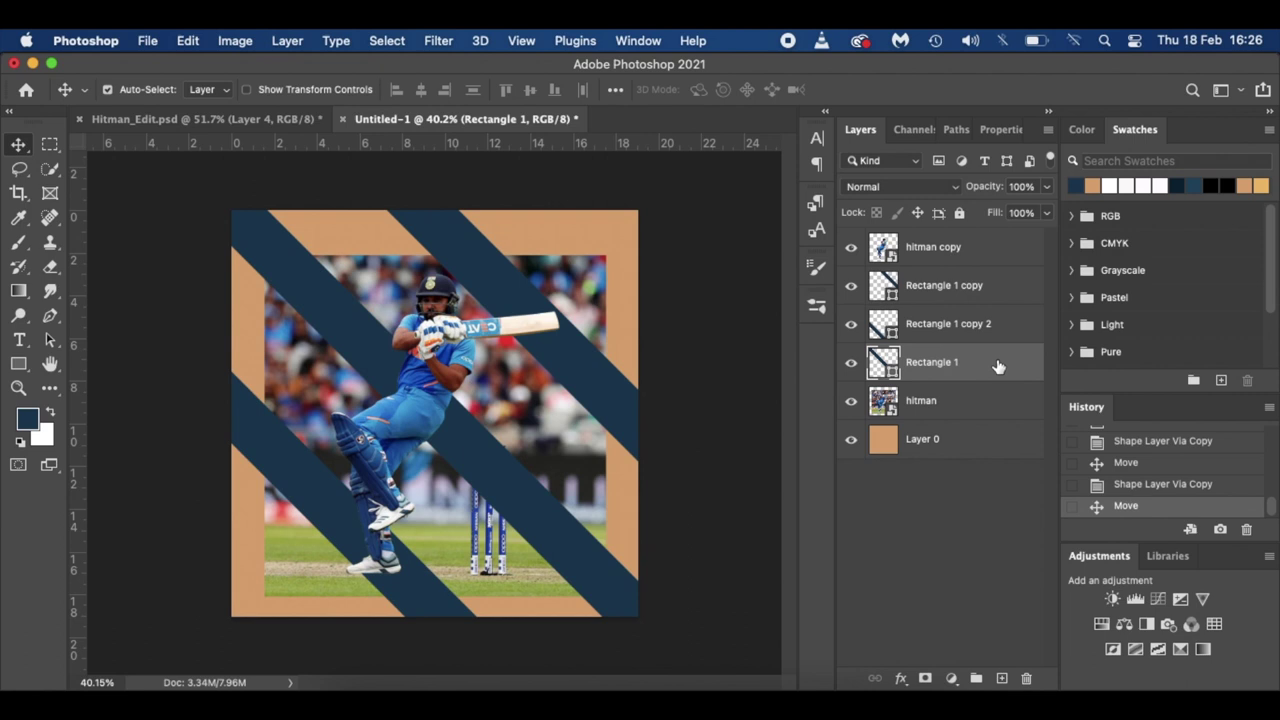
shift+click(1008, 290)
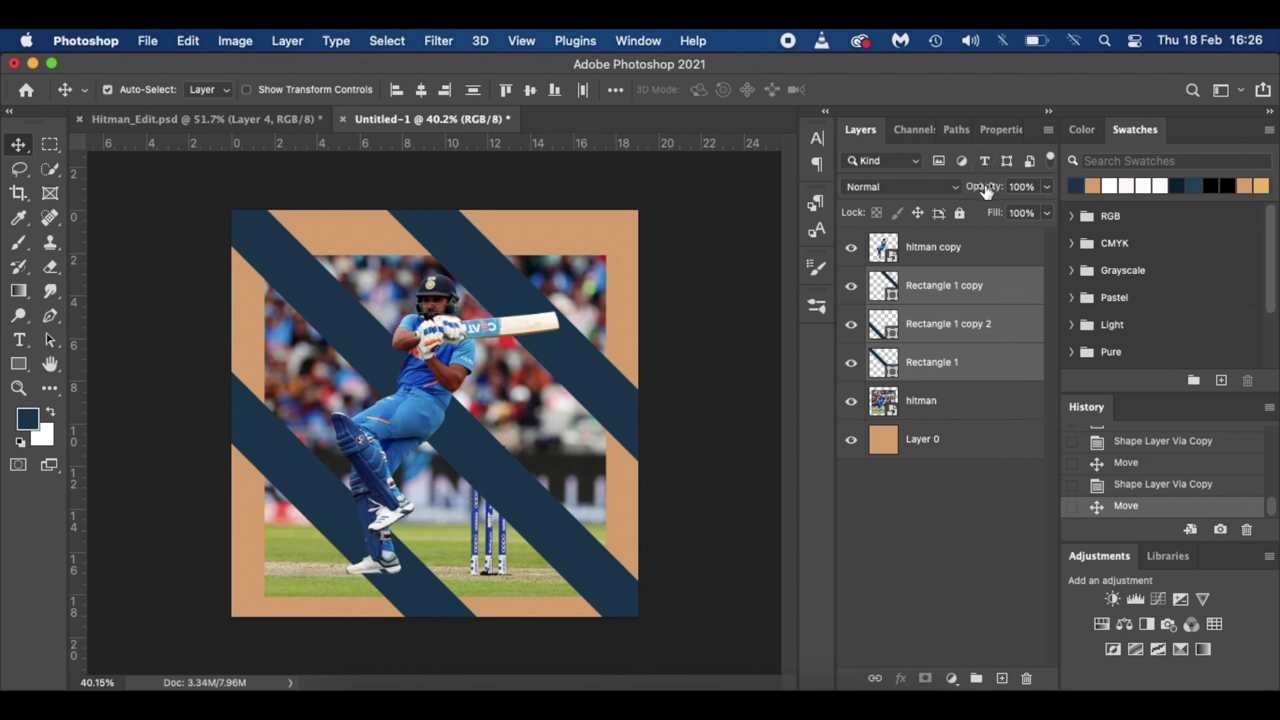
drag(985, 190, 976, 191)
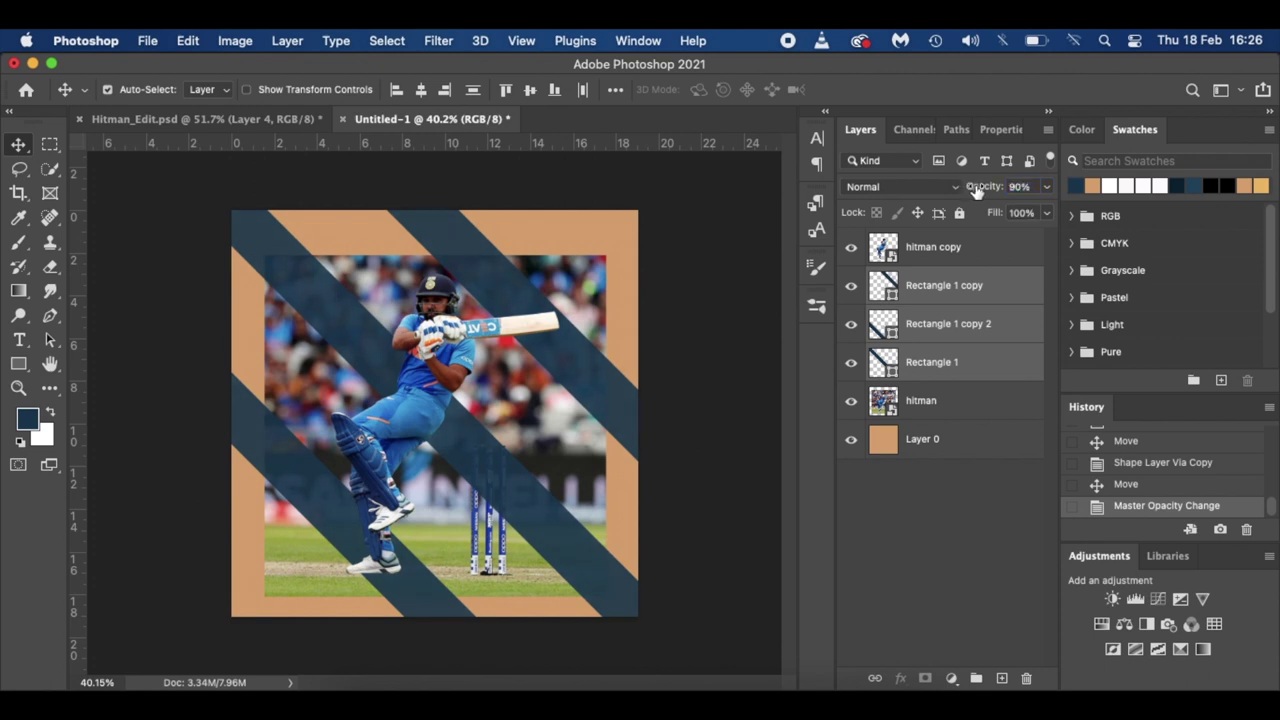
click(1003, 294)
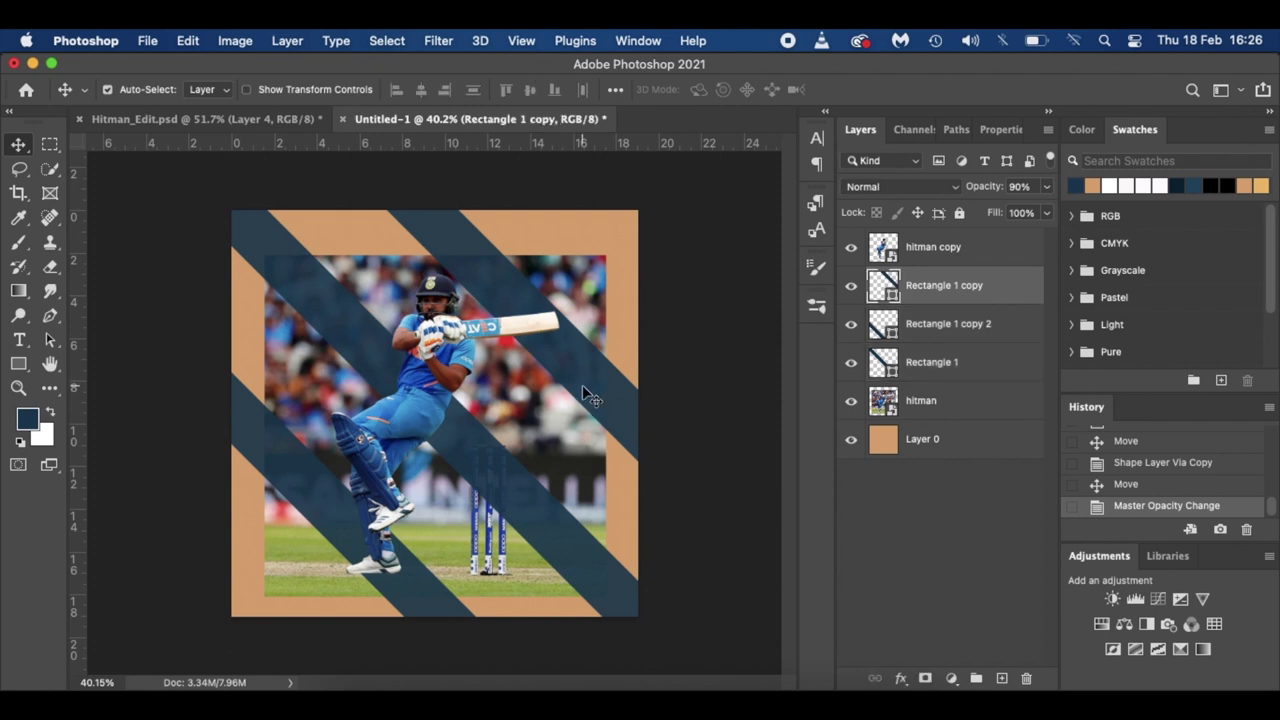
scroll(585, 390, up, 3)
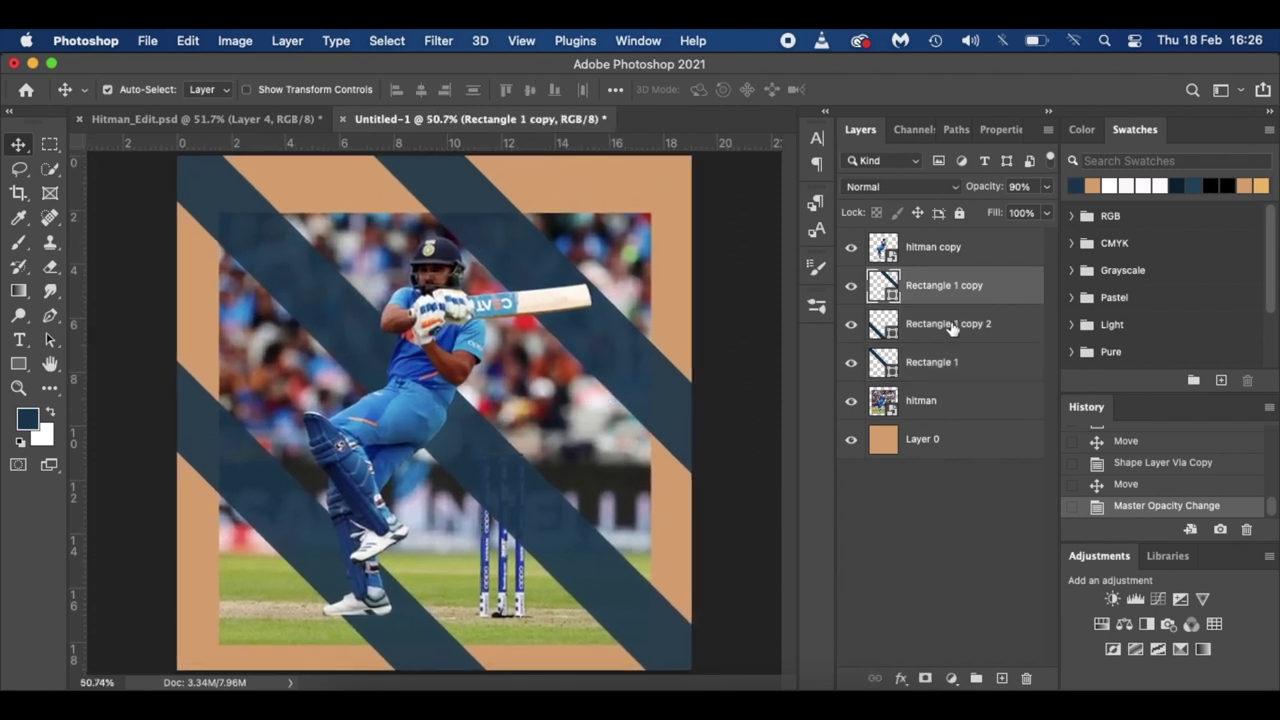
- Add an empty layer above the stripes and briefly toggle the batsman cut-out's visibility
click(1003, 679)
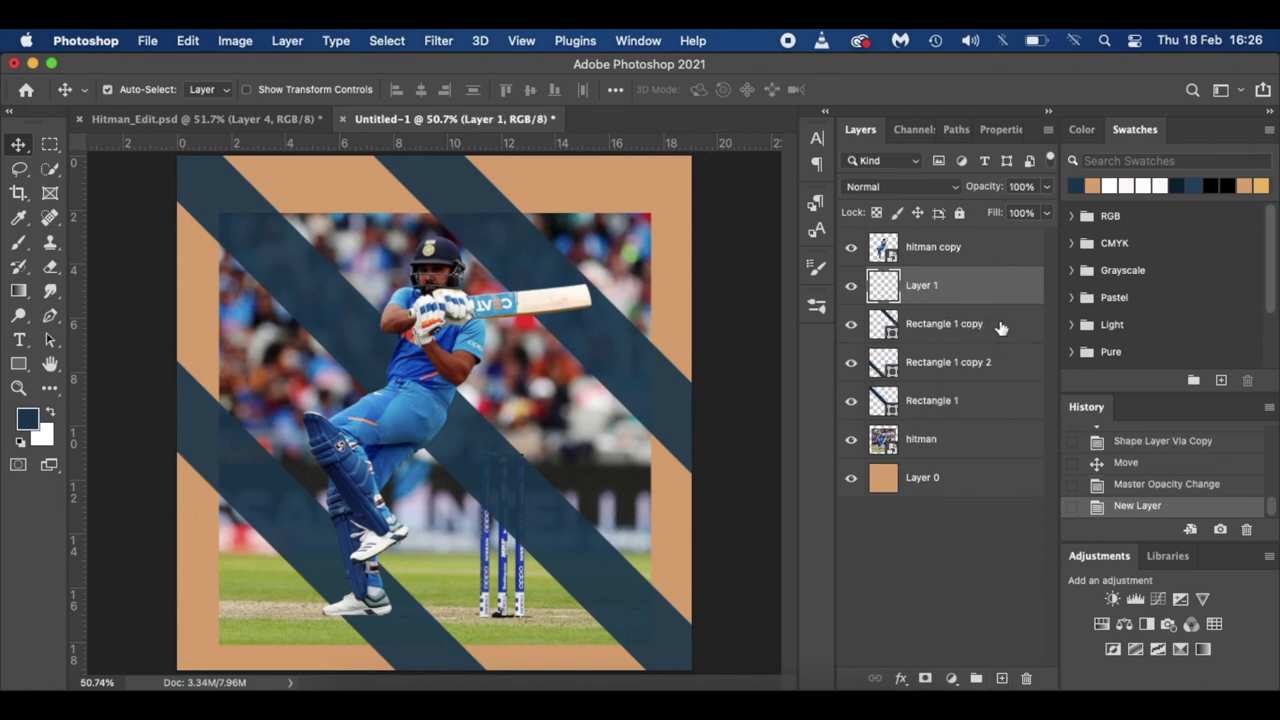
click(851, 247)
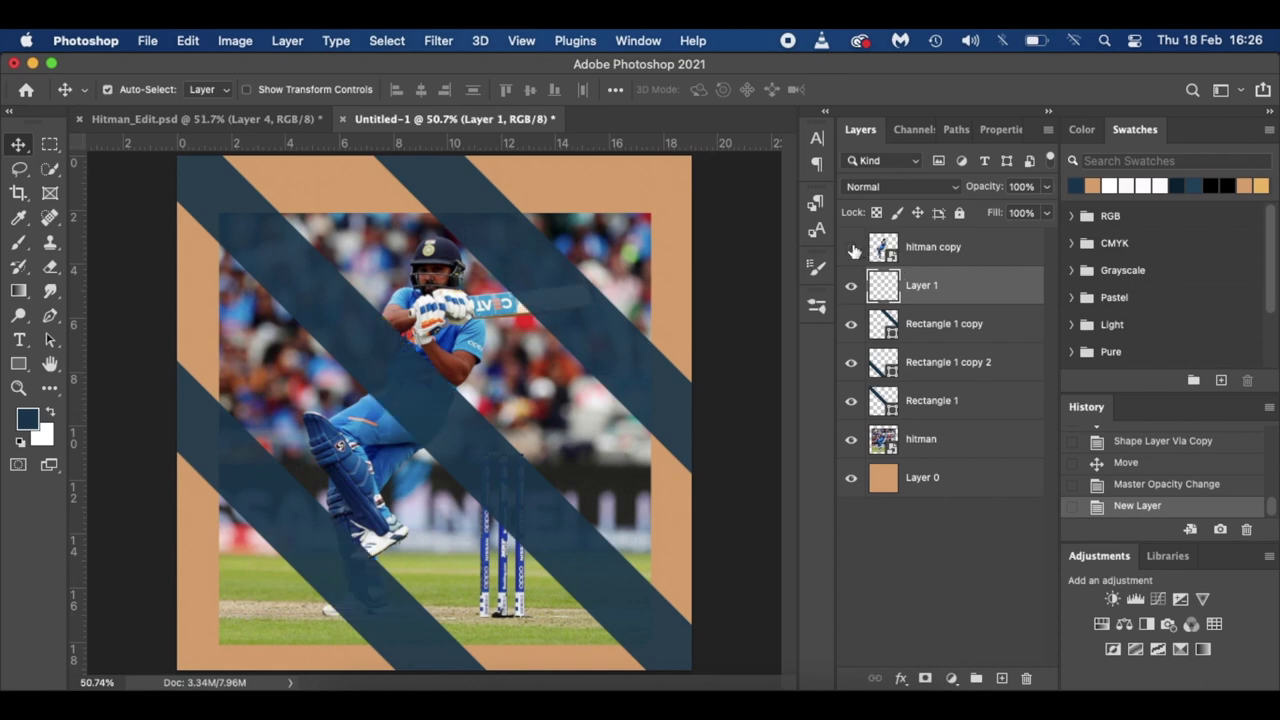
click(851, 247)
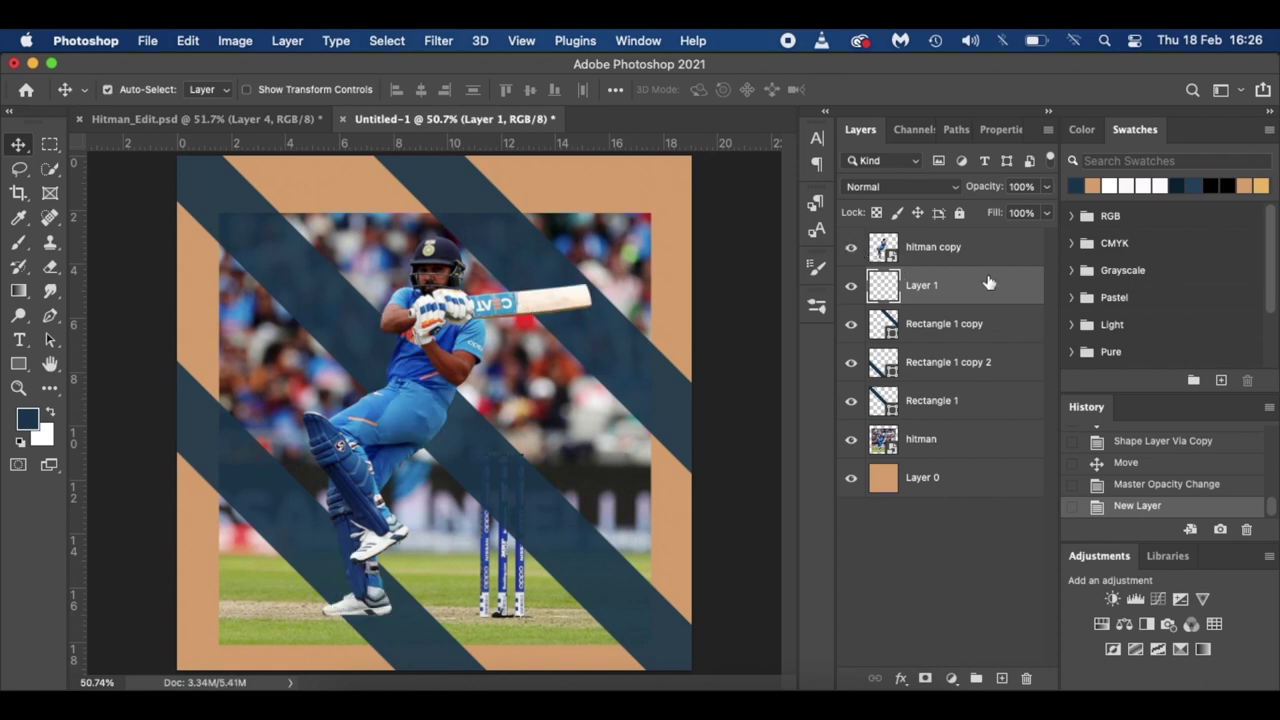
- Sample the peach background with the Eyedropper and confirm d8a876 as the foreground colour
key(i)
click(678, 278)
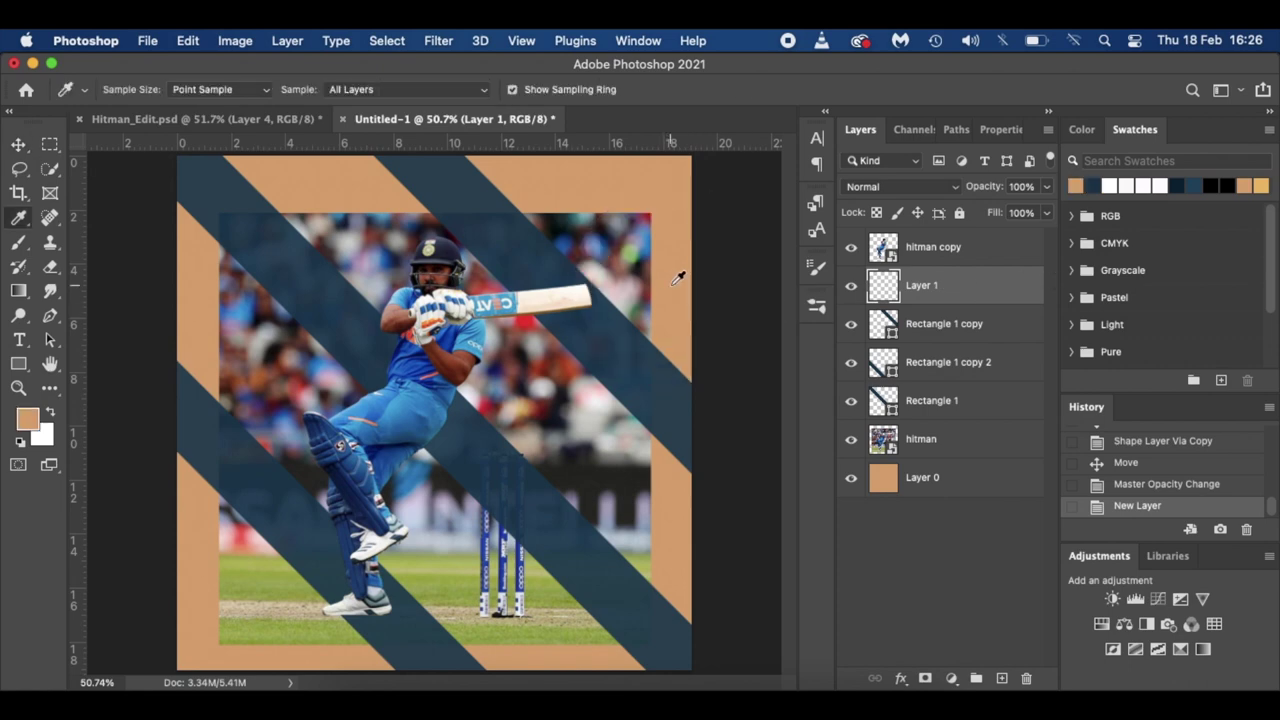
click(27, 418)
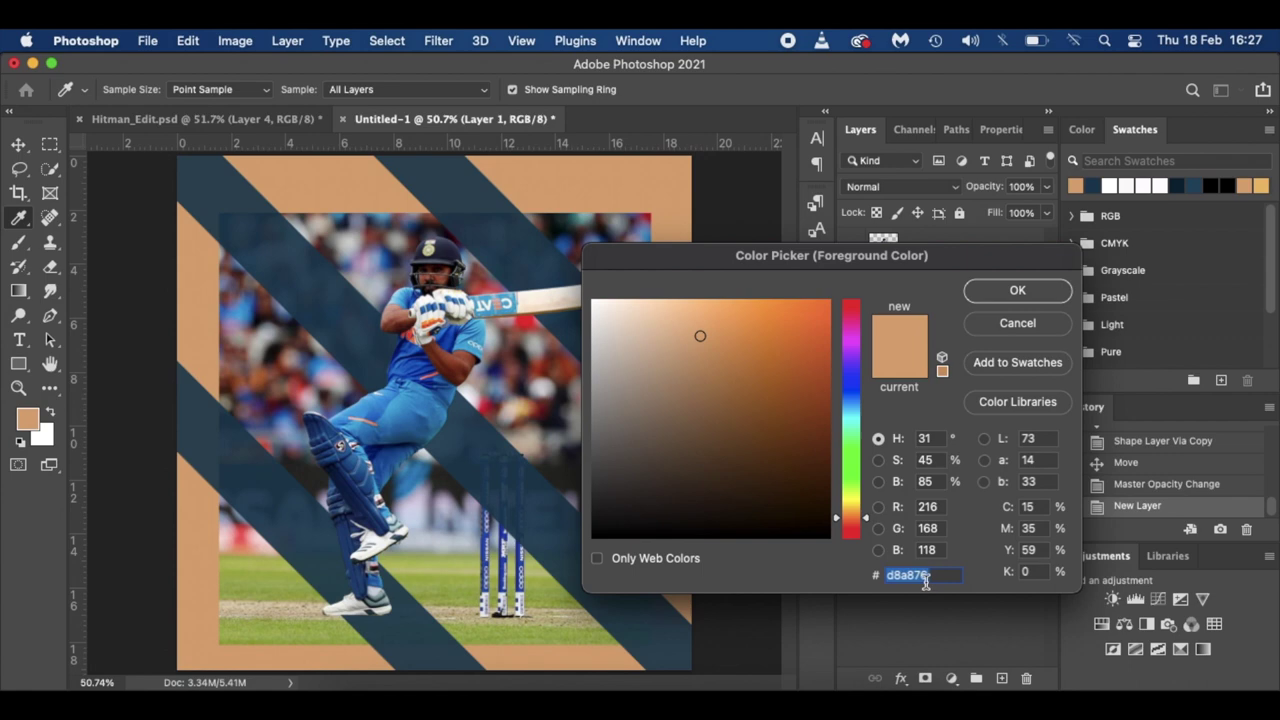
click(993, 290)
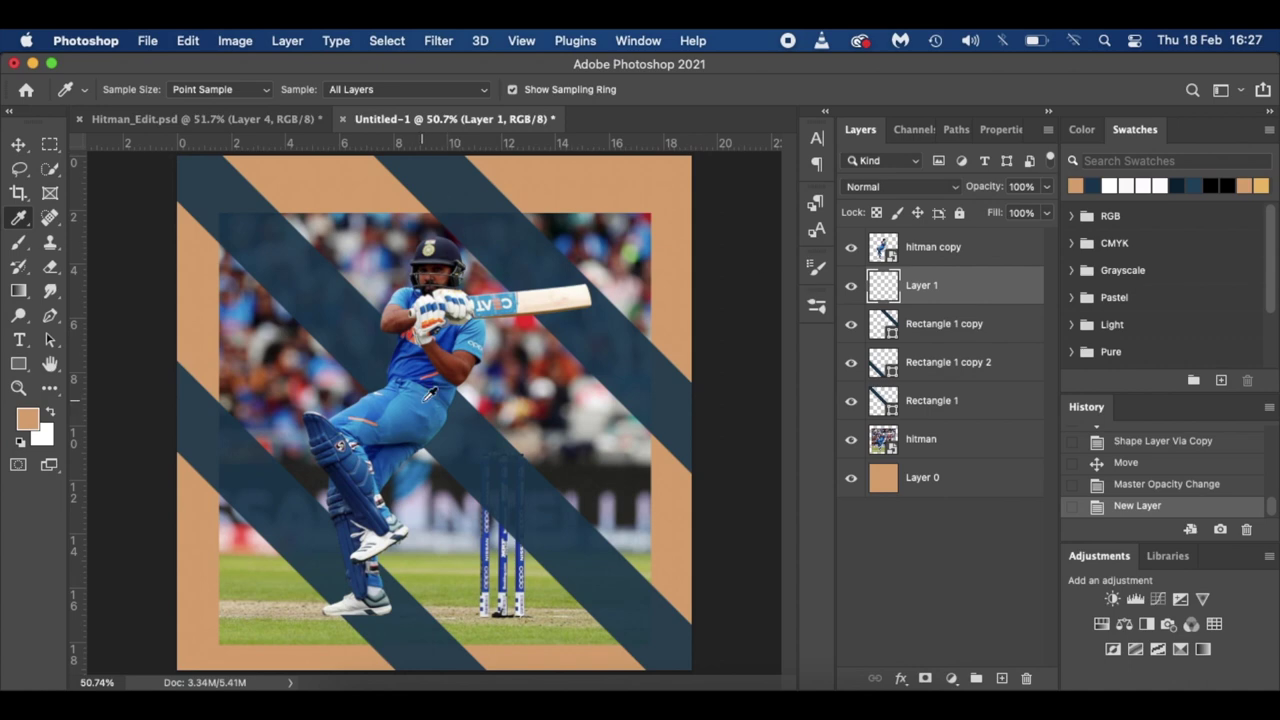
- Choose Kyle's Spatter Supreme brush from the Special Effects Brushes presets
key(b)
right_click(407, 404)
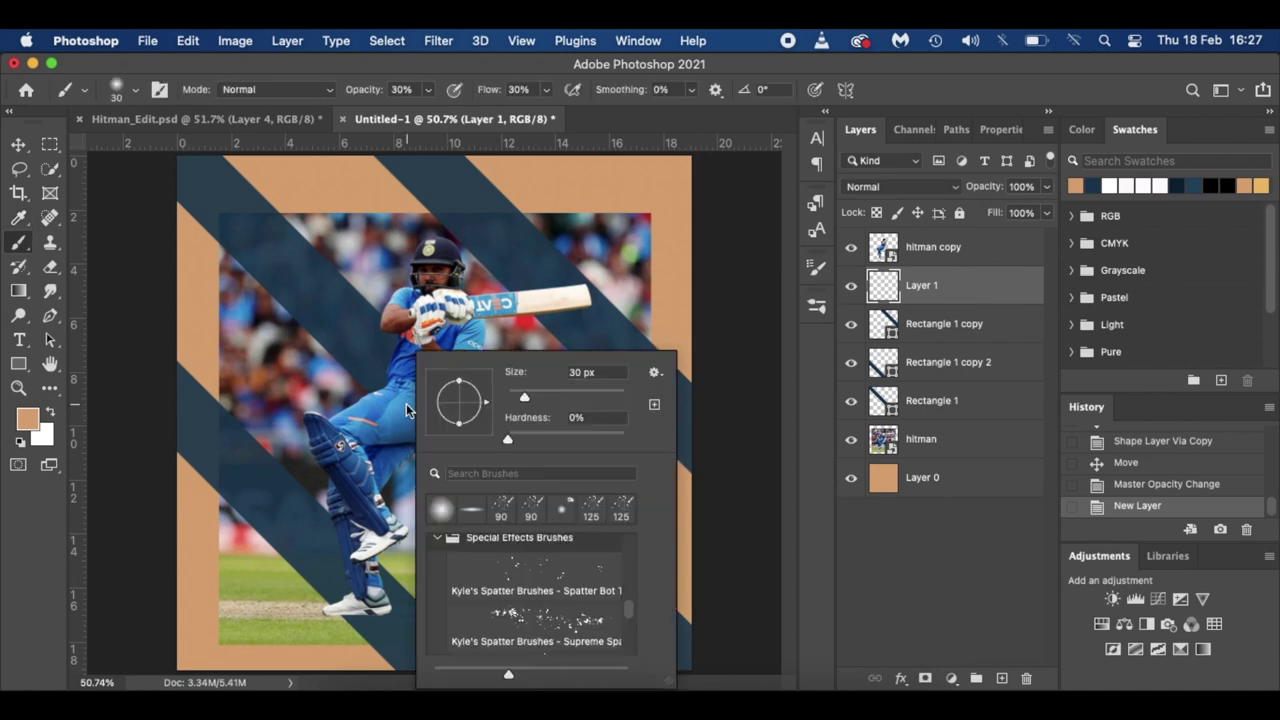
scroll(502, 572, up, 1)
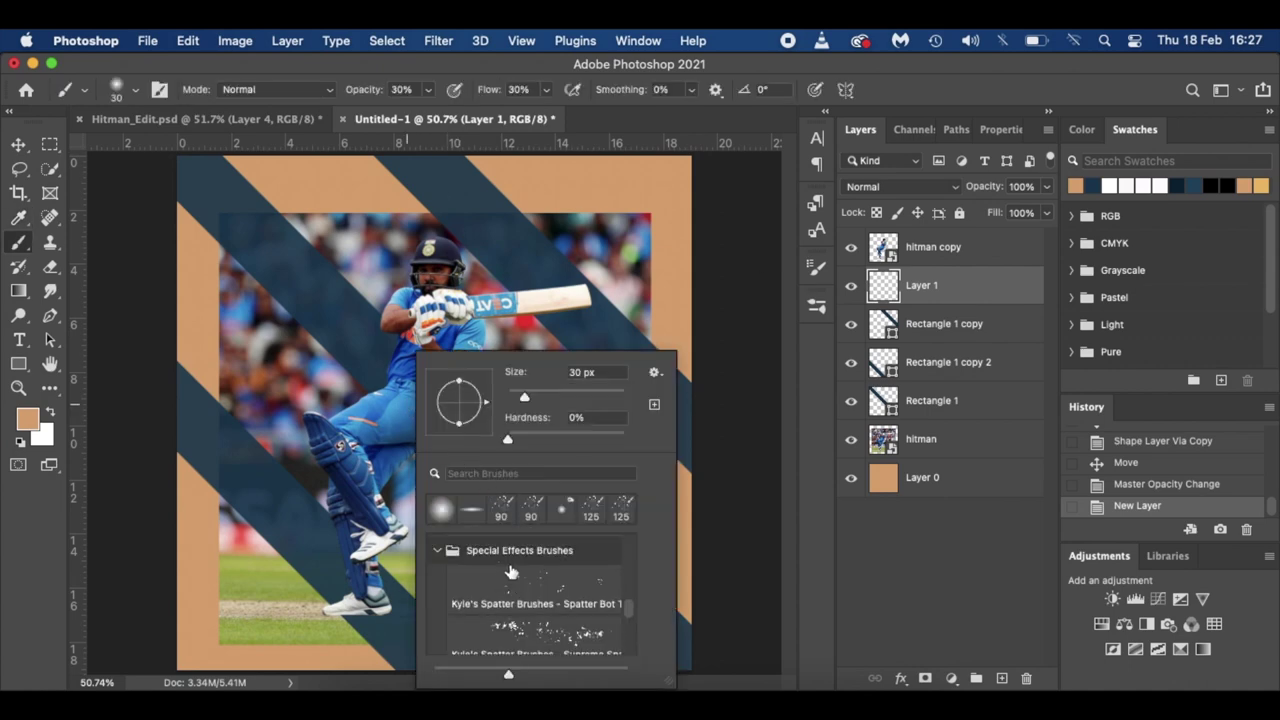
scroll(535, 620, down, 2)
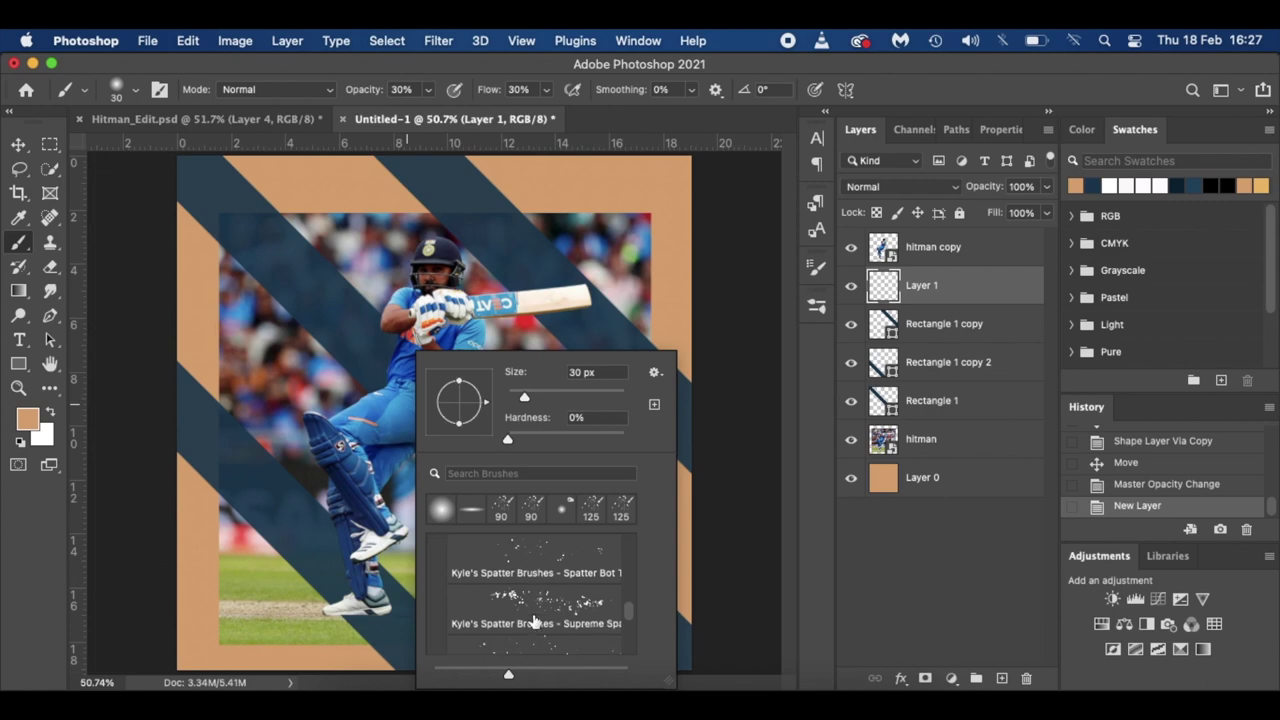
click(510, 608)
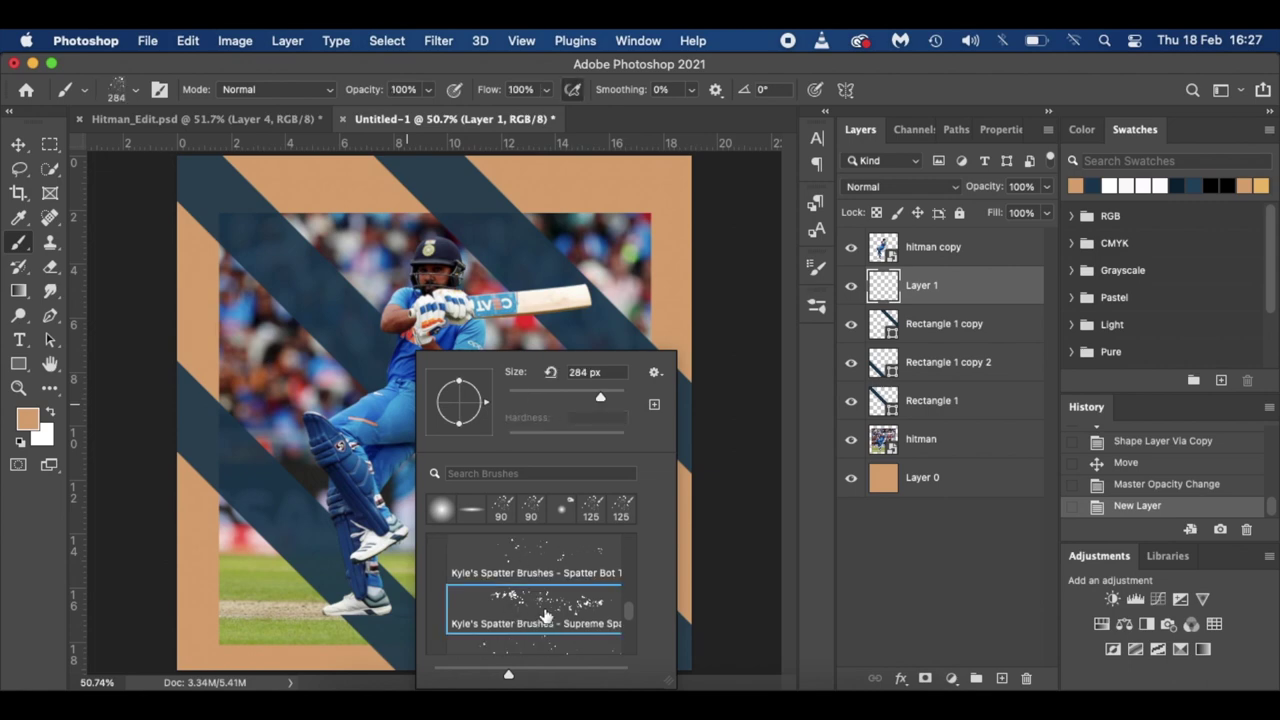
scroll(470, 607, up, 3)
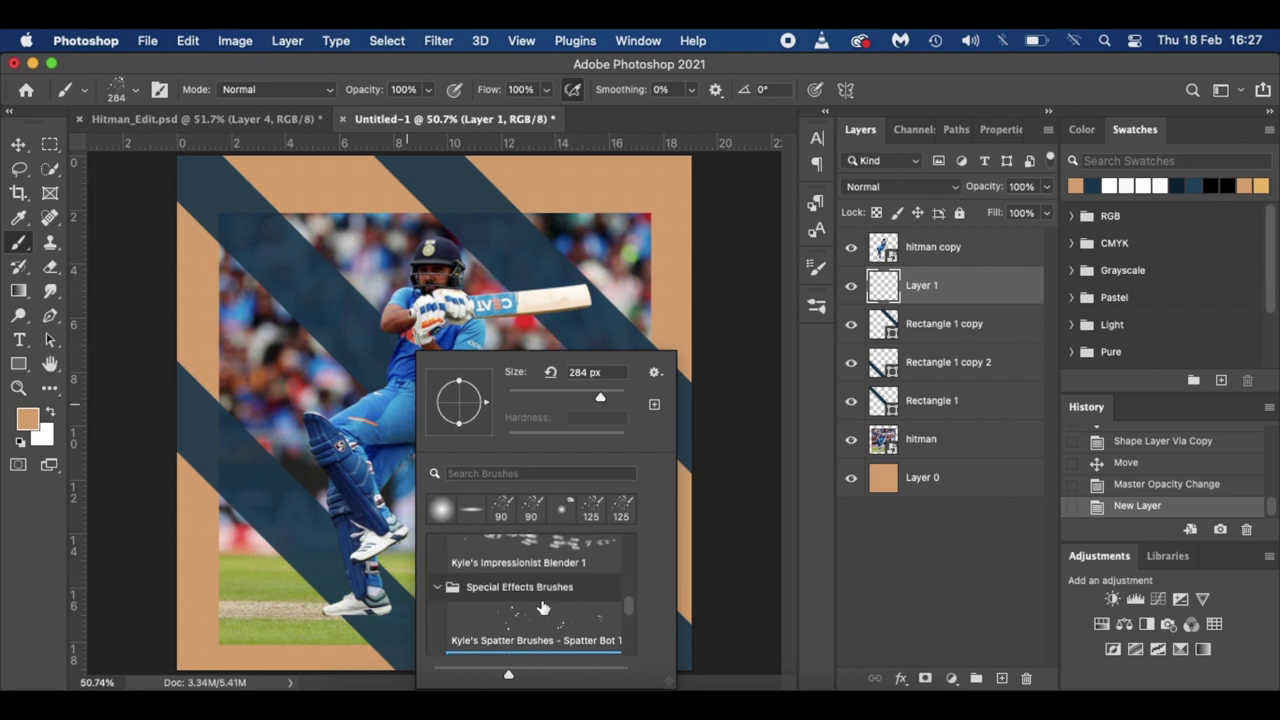
click(437, 618)
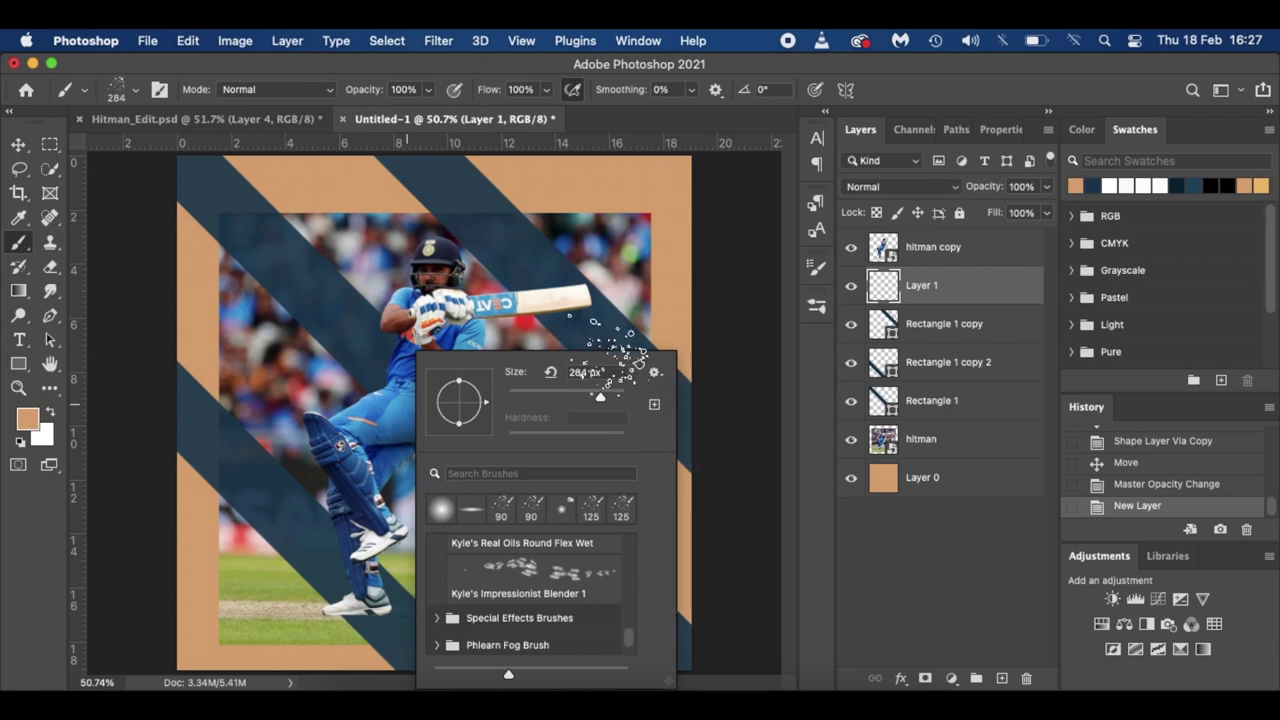
click(698, 292)
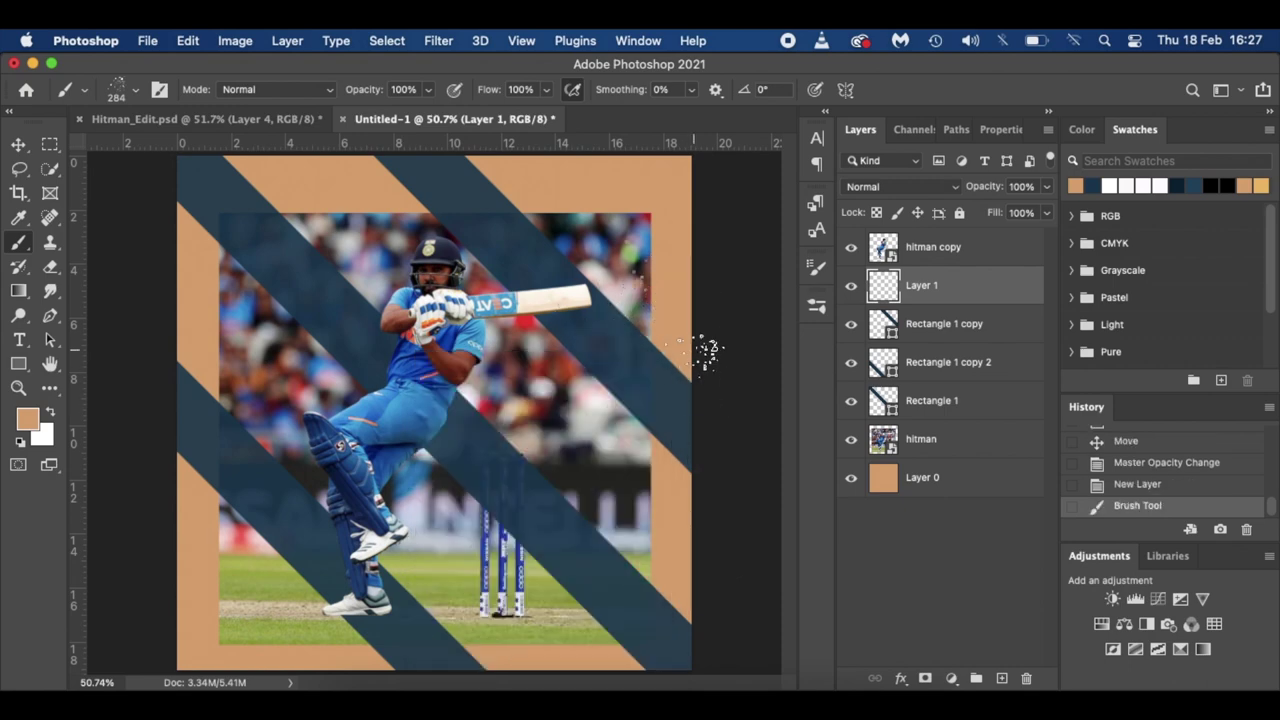
- Size the brush to 200, undo the test dab, and set 52% opacity and 58% flow
key(bracketleft)
key(bracketleft)
key(super+z)
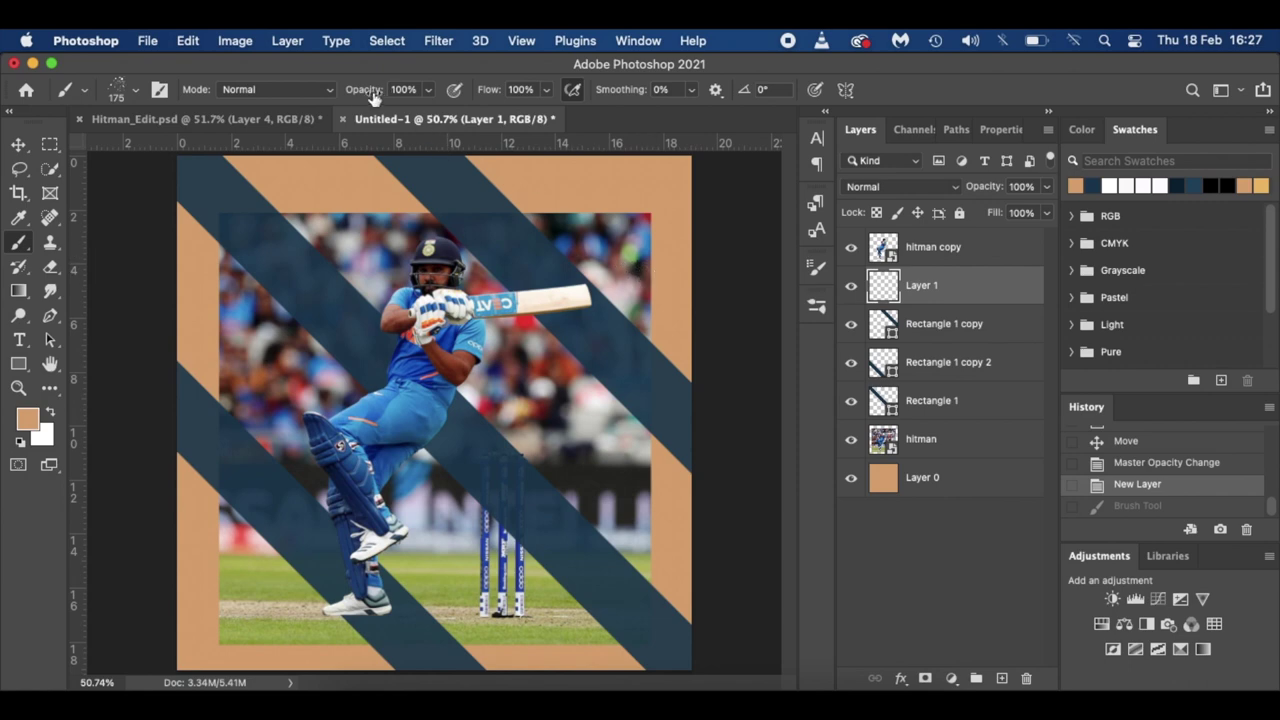
drag(366, 93, 323, 92)
drag(490, 90, 453, 90)
- Dab peach spatter on the right-edge stripe, bottom-right corner, top stripe and grass by the shoe
click(690, 365)
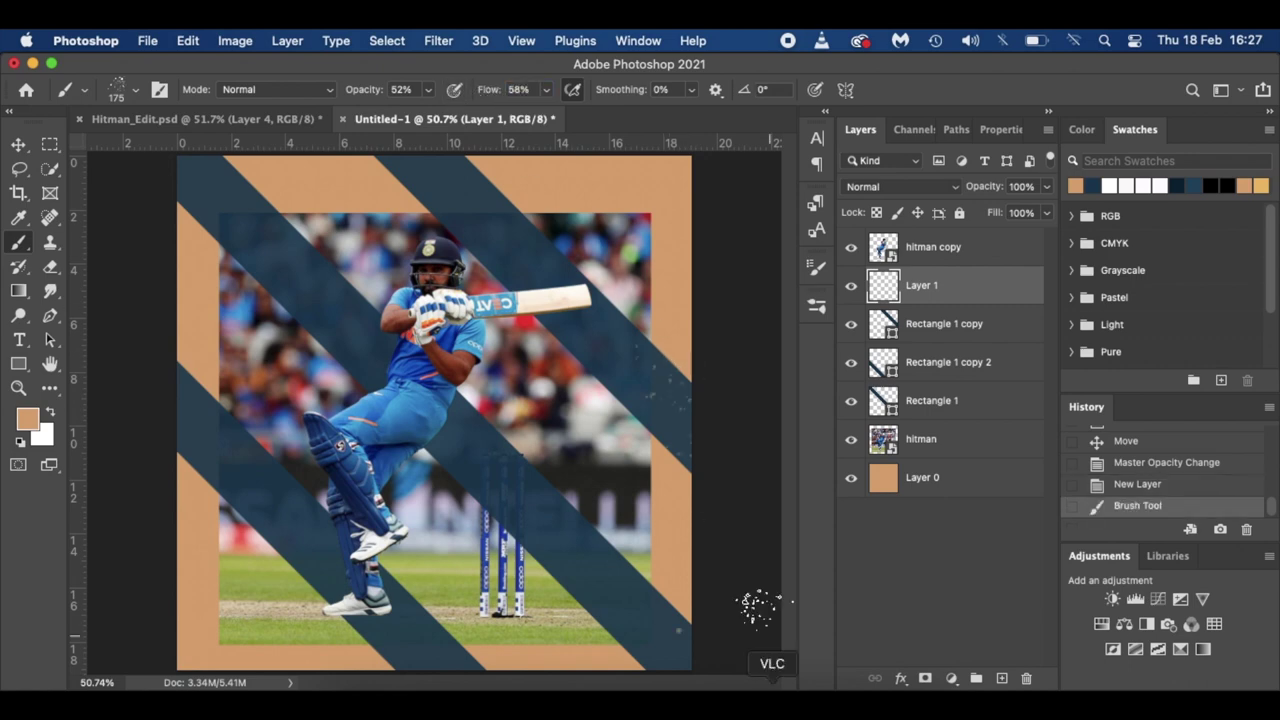
scroll(715, 600, down, 2)
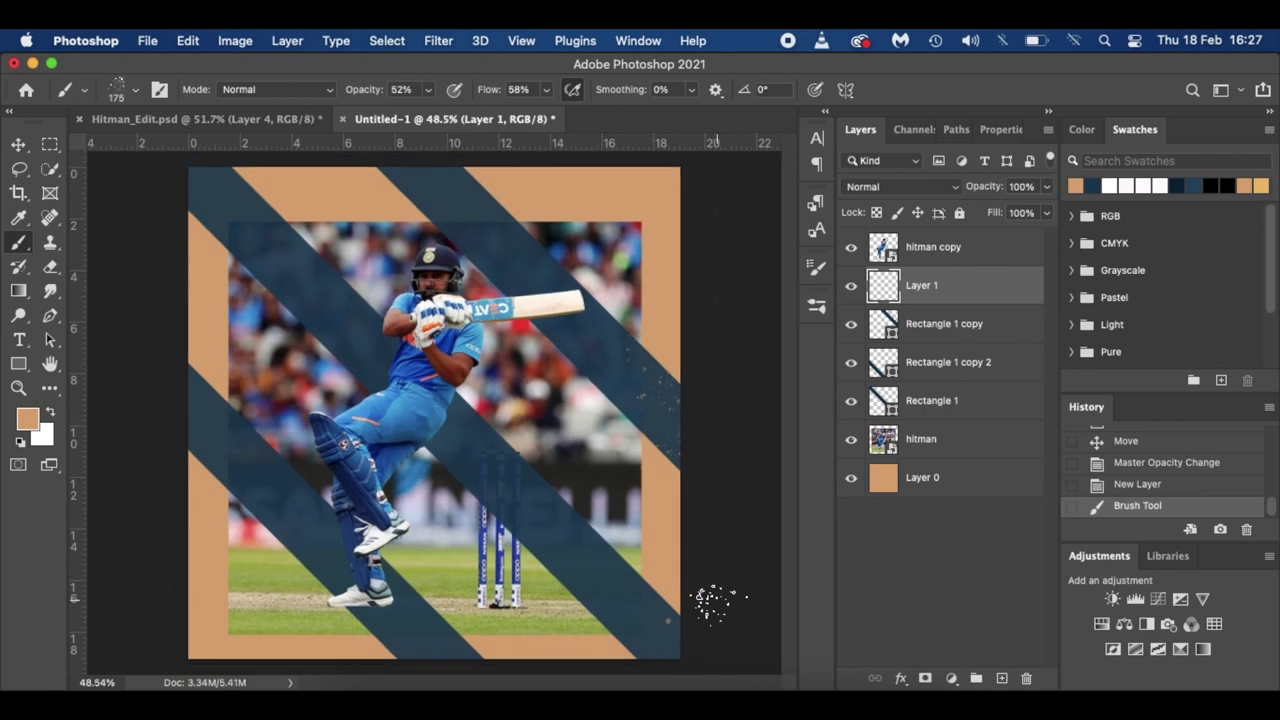
drag(672, 596, 655, 612)
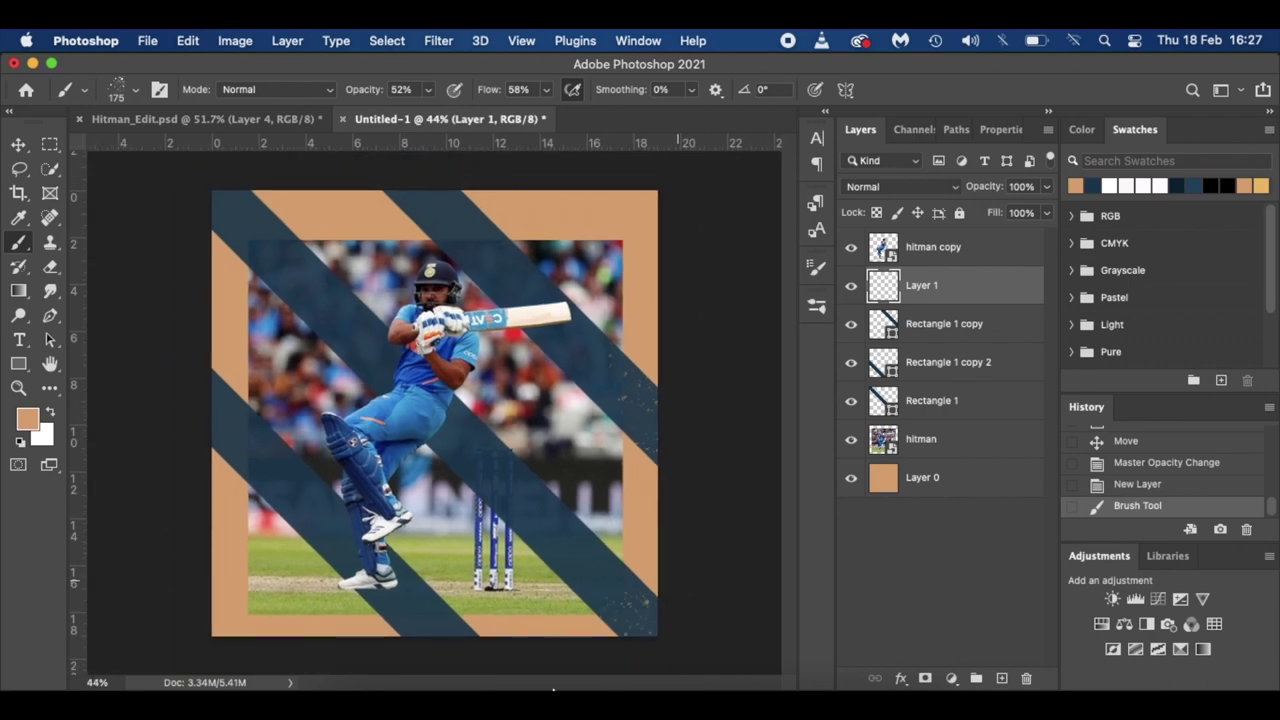
click(700, 490)
click(427, 165)
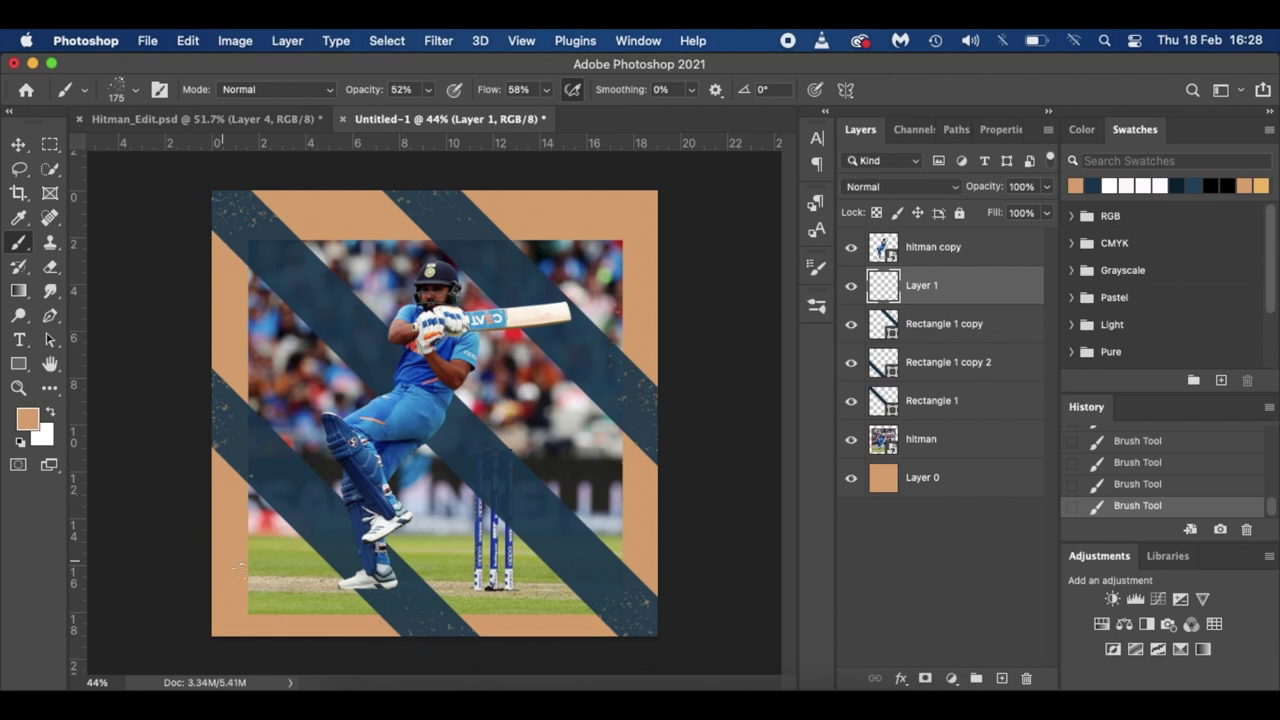
scroll(438, 415, up, 3)
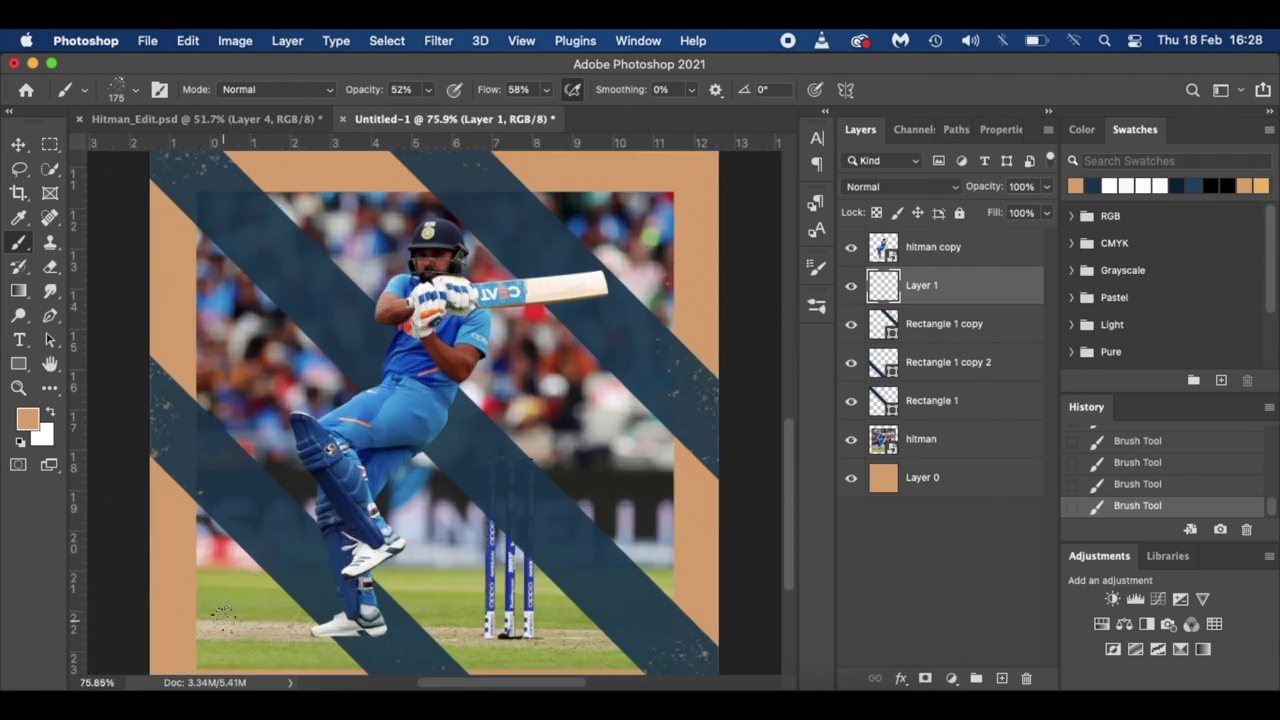
scroll(240, 612, down, 2)
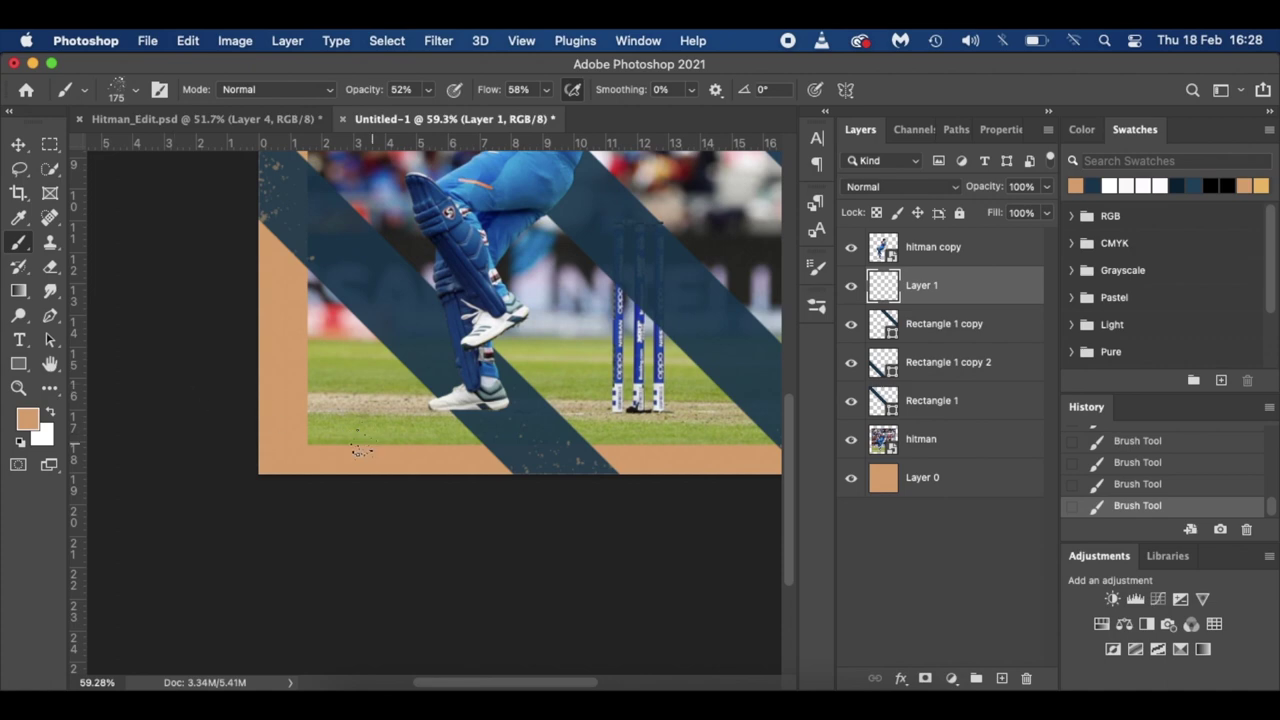
scroll(300, 415, down, 3)
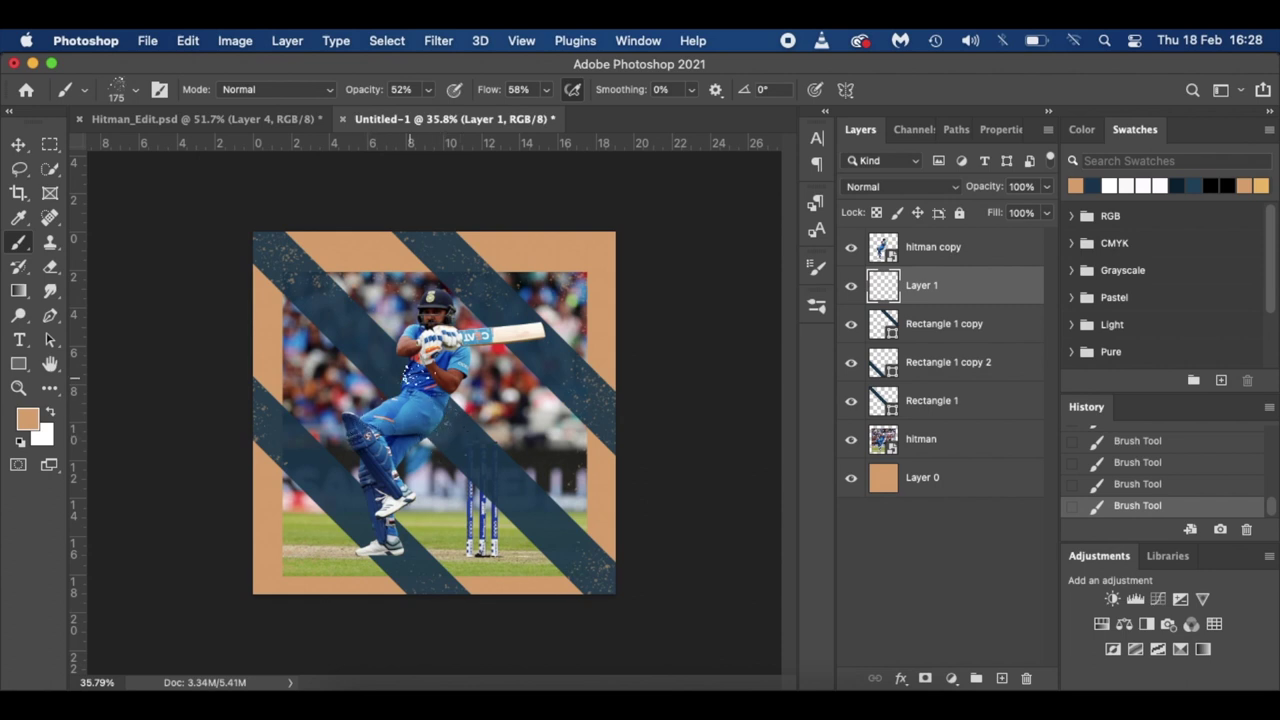
drag(308, 546, 318, 522)
scroll(606, 476, up, 2)
- Rename Layer 1 to Peach
double_click(921, 285)
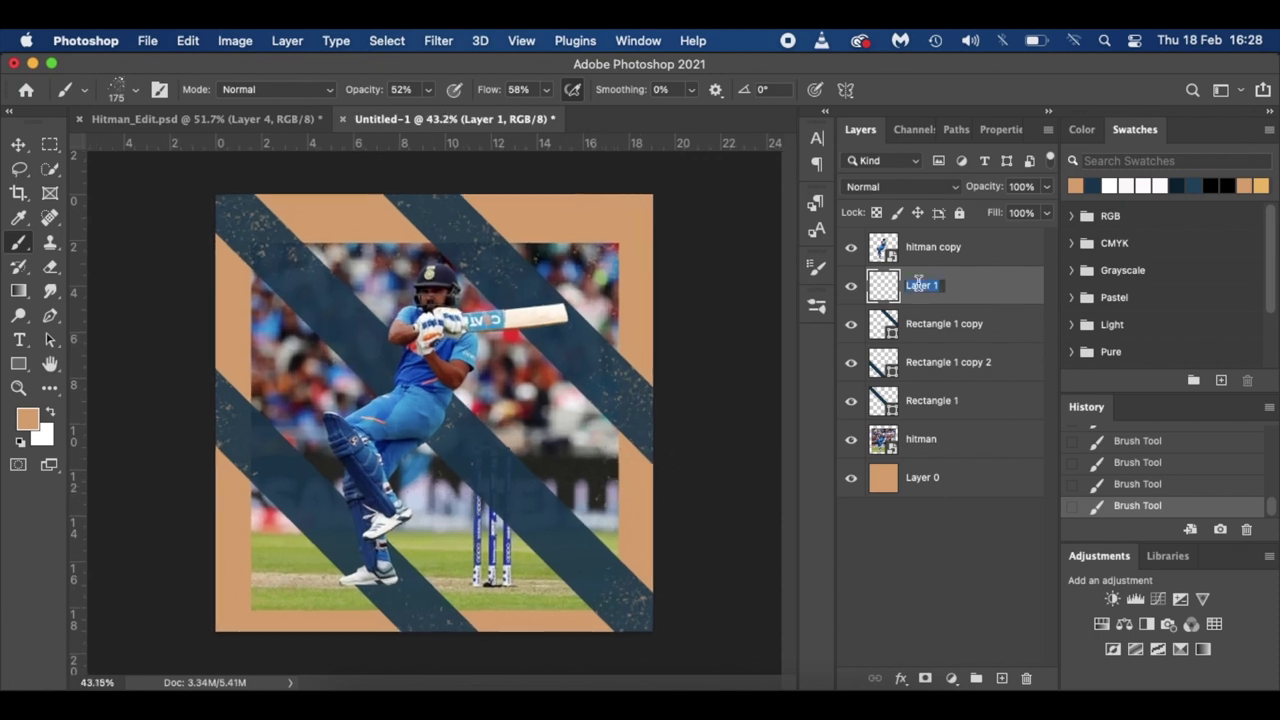
text(Peach)
key(Return)
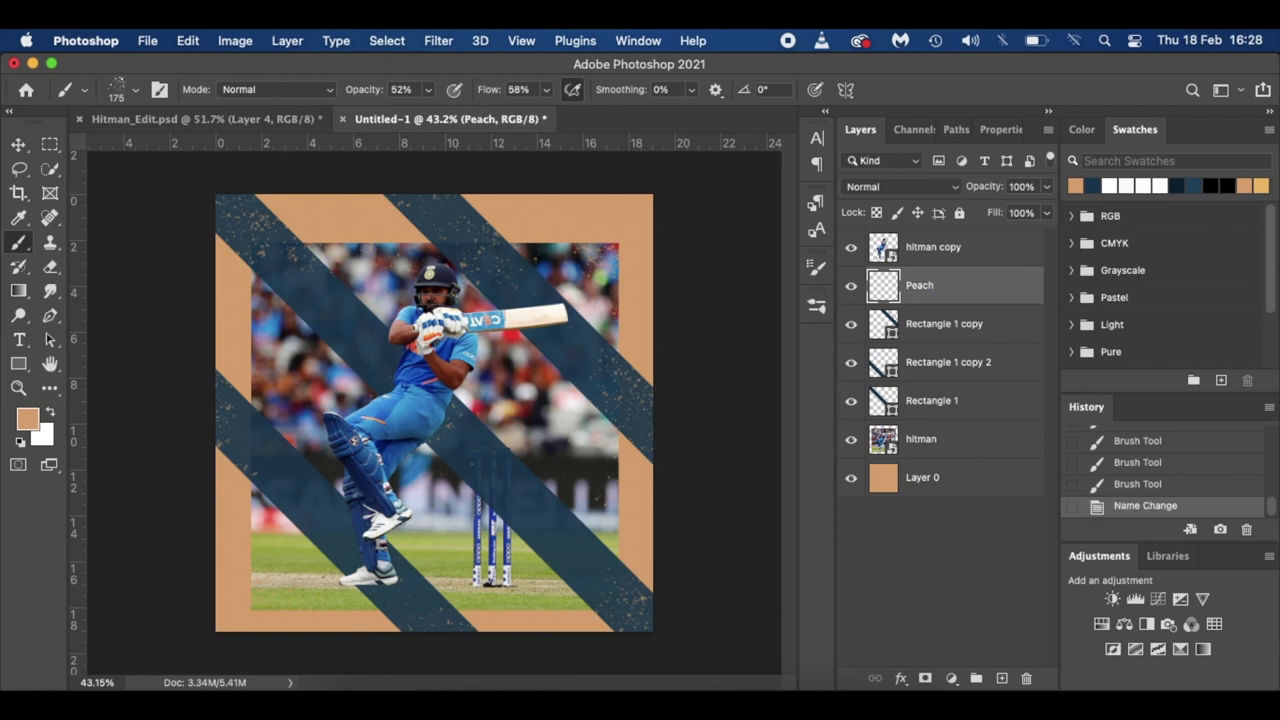
- On a new layer, splatter white along the bottom edge and bottom-right corner
click(1002, 678)
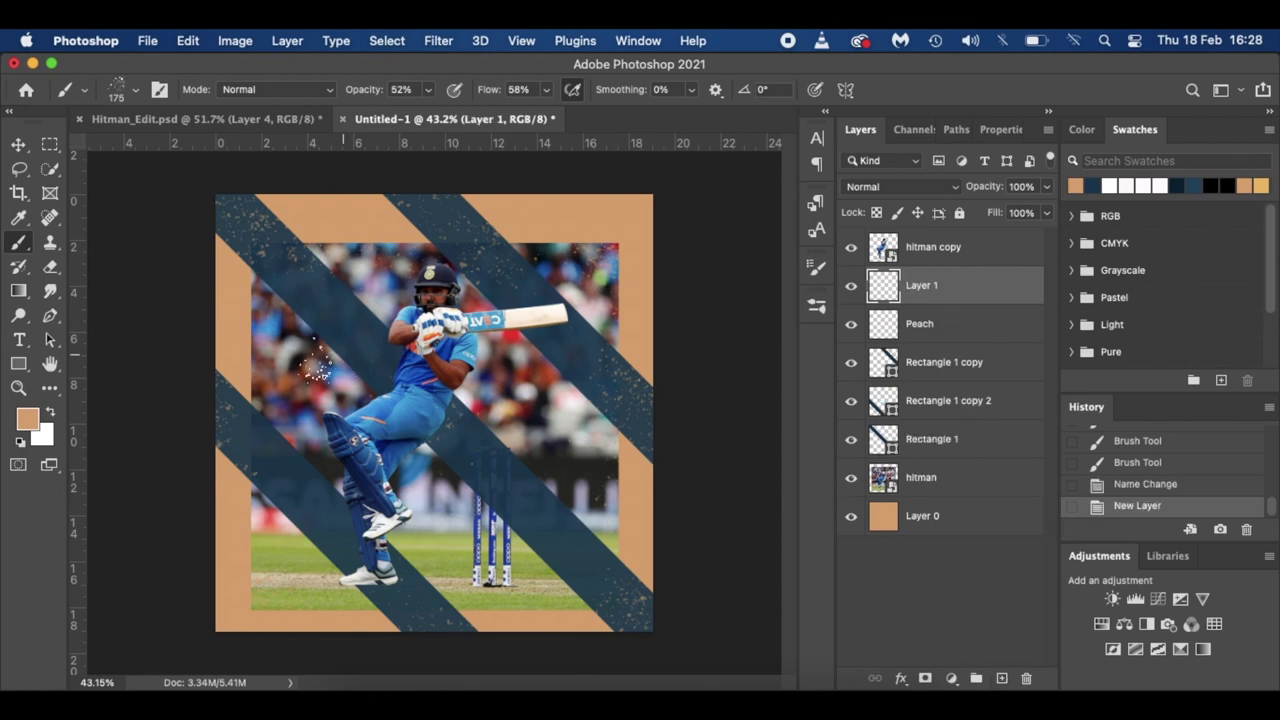
click(51, 416)
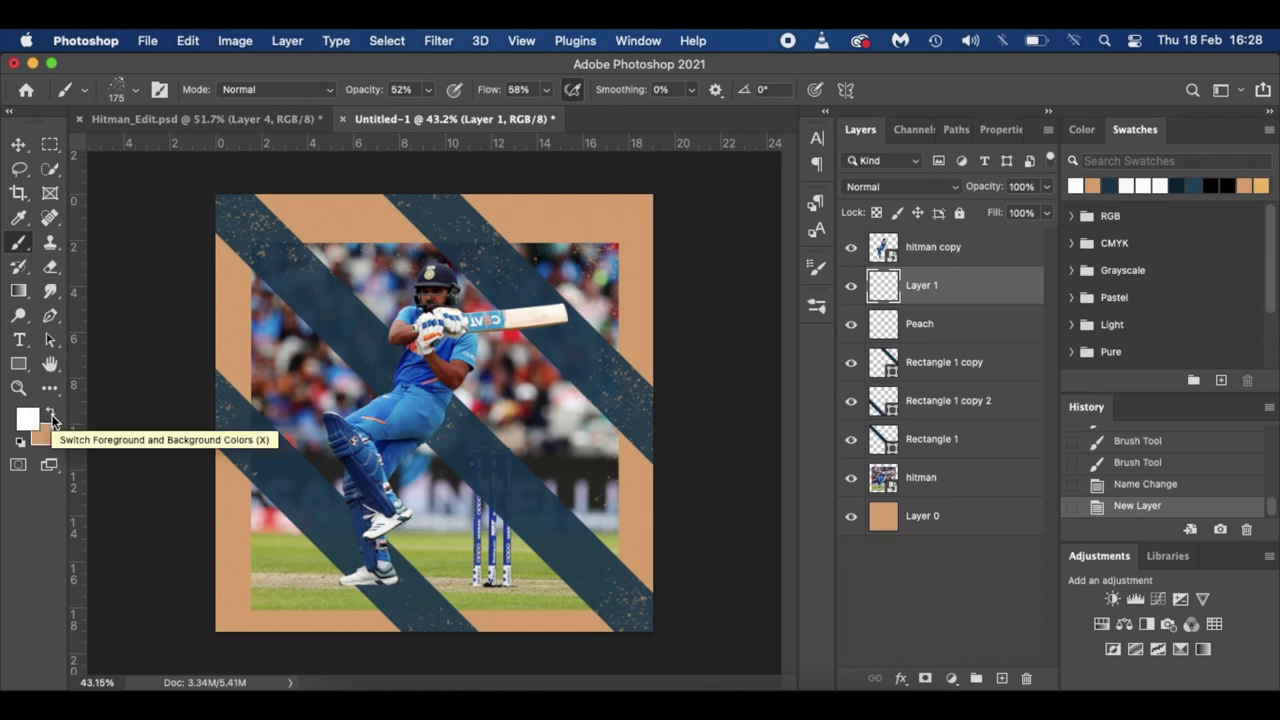
click(440, 622)
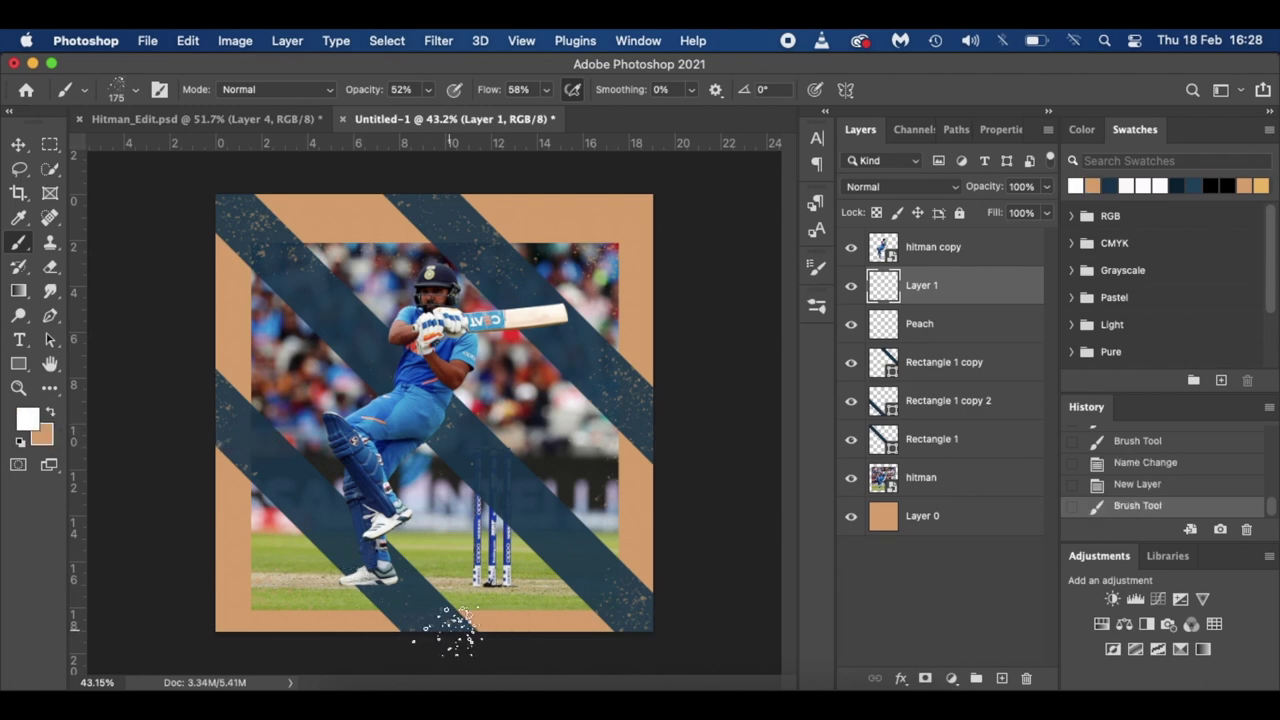
click(447, 627)
click(655, 610)
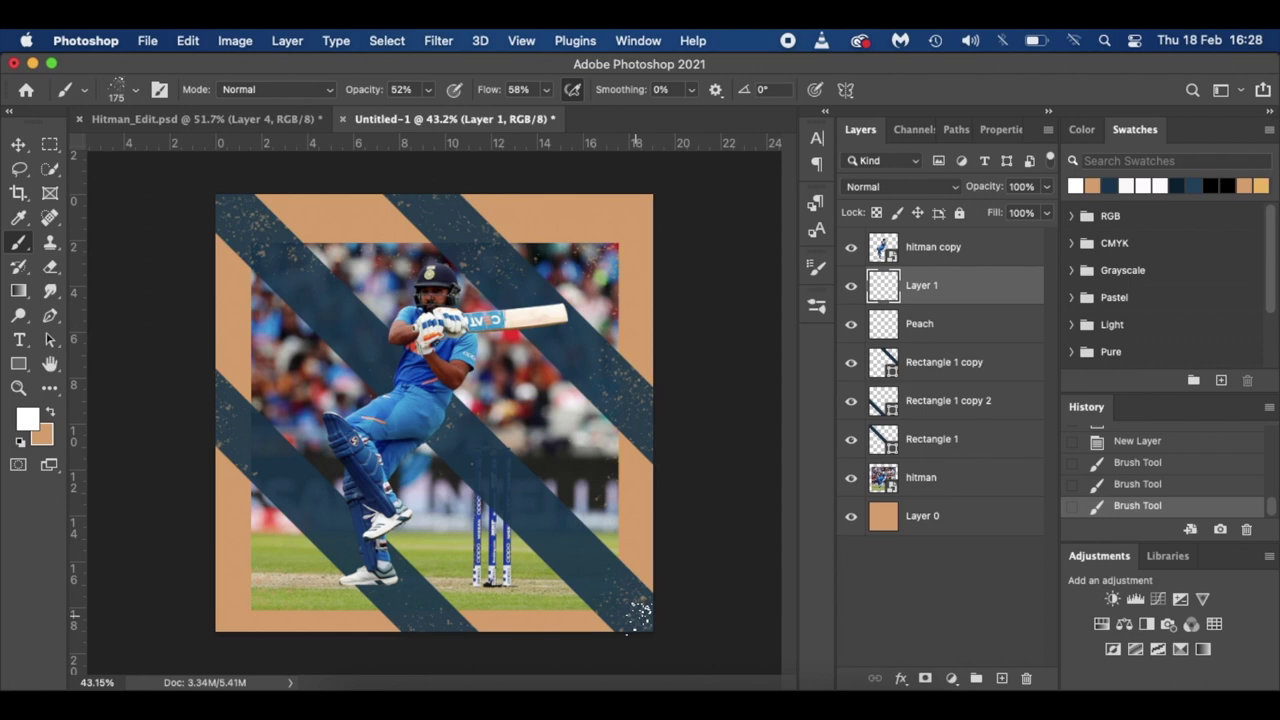
click(640, 612)
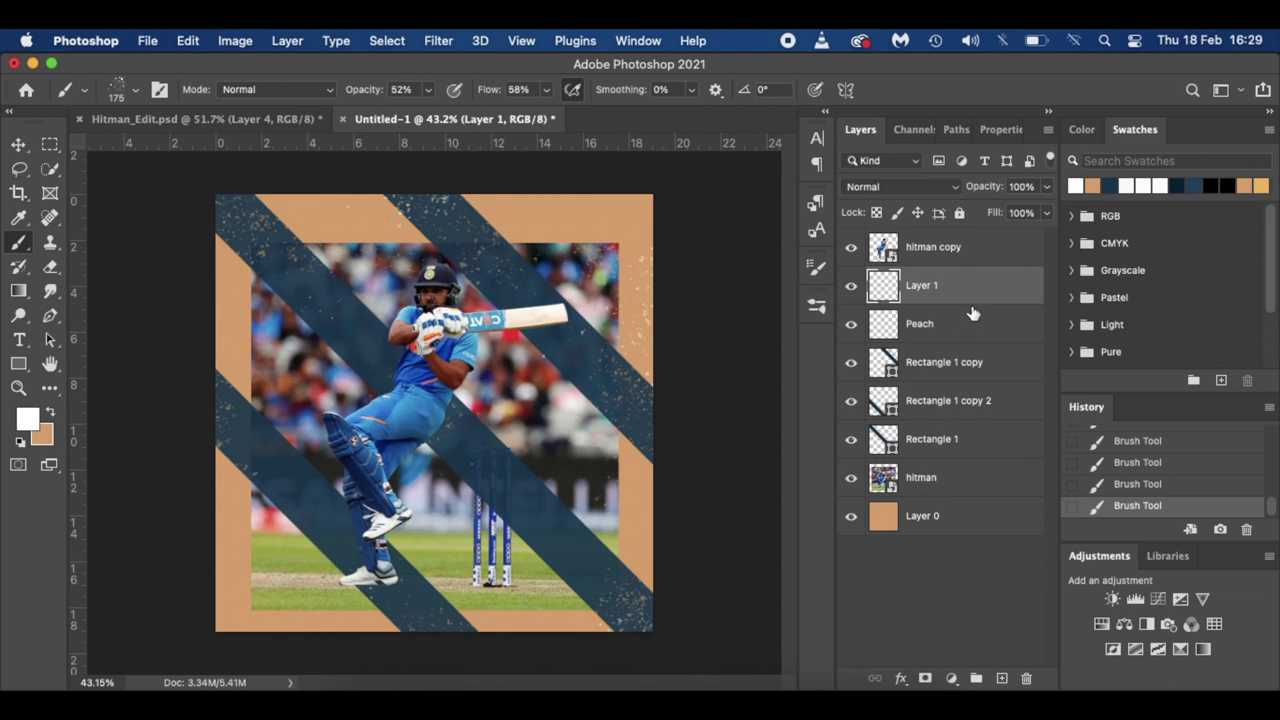
- Rename the white spatter layer to White
double_click(943, 285)
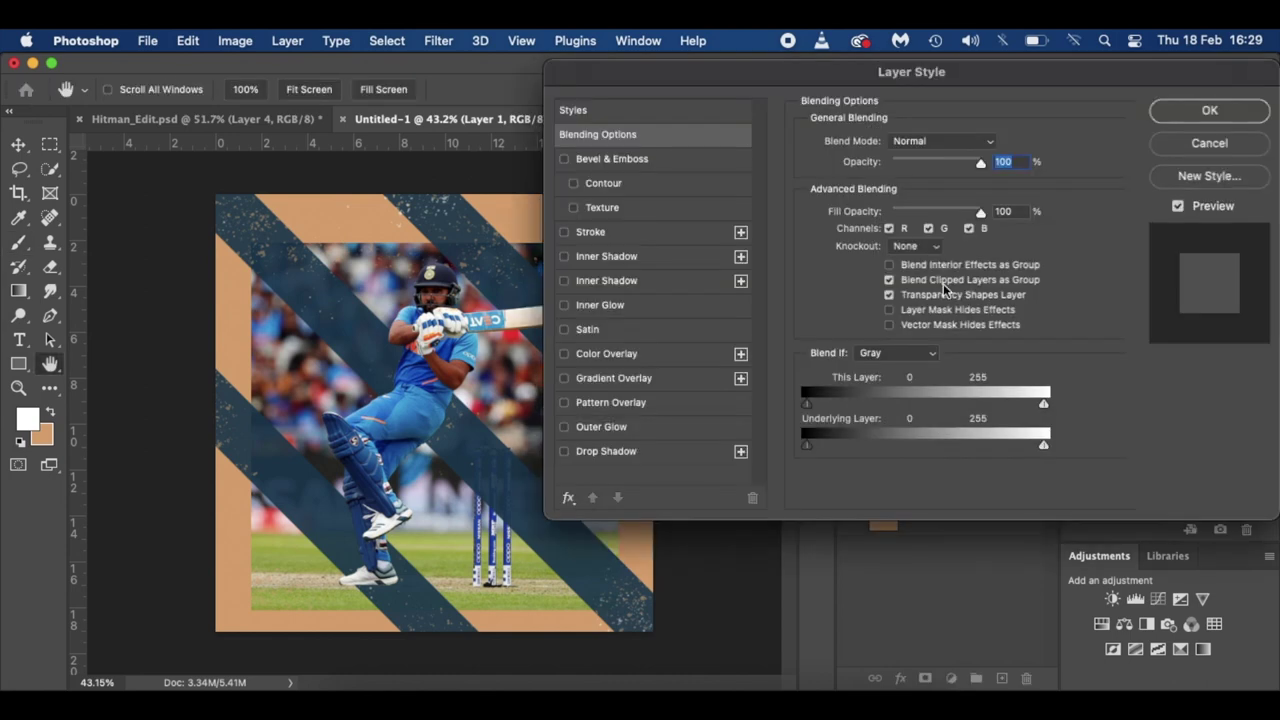
click(1192, 145)
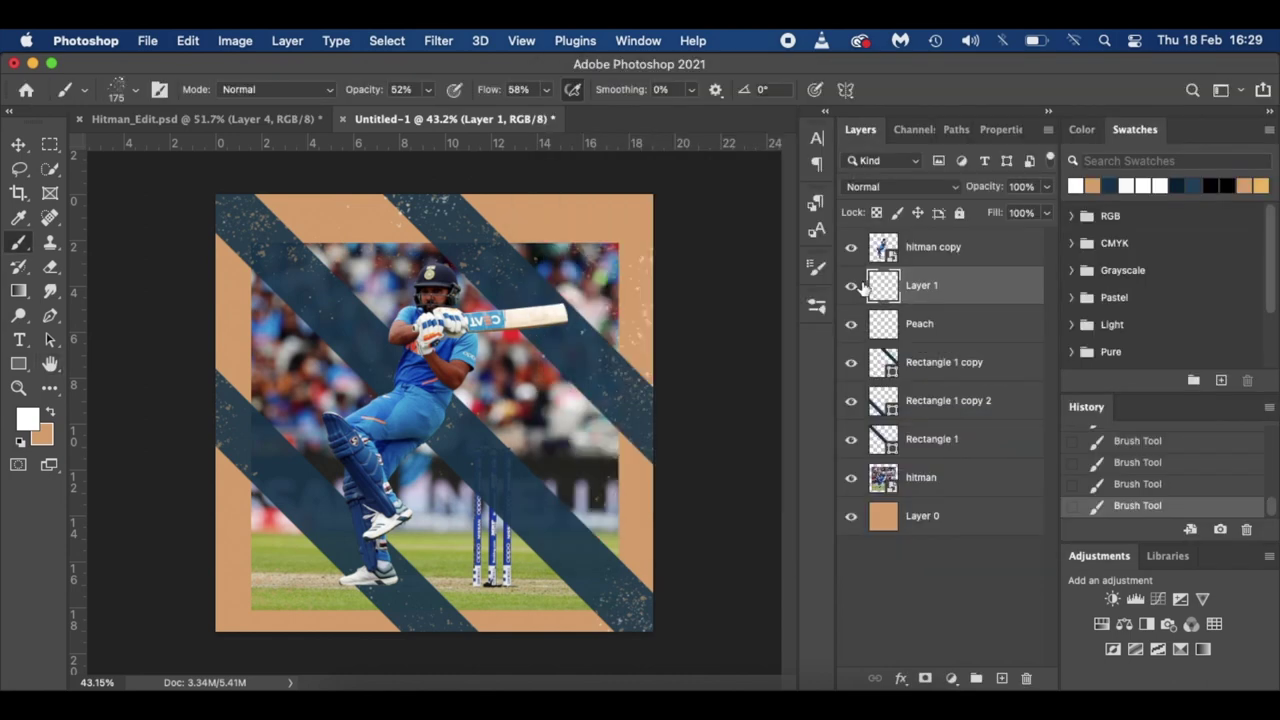
double_click(928, 286)
text(White)
key(Return)
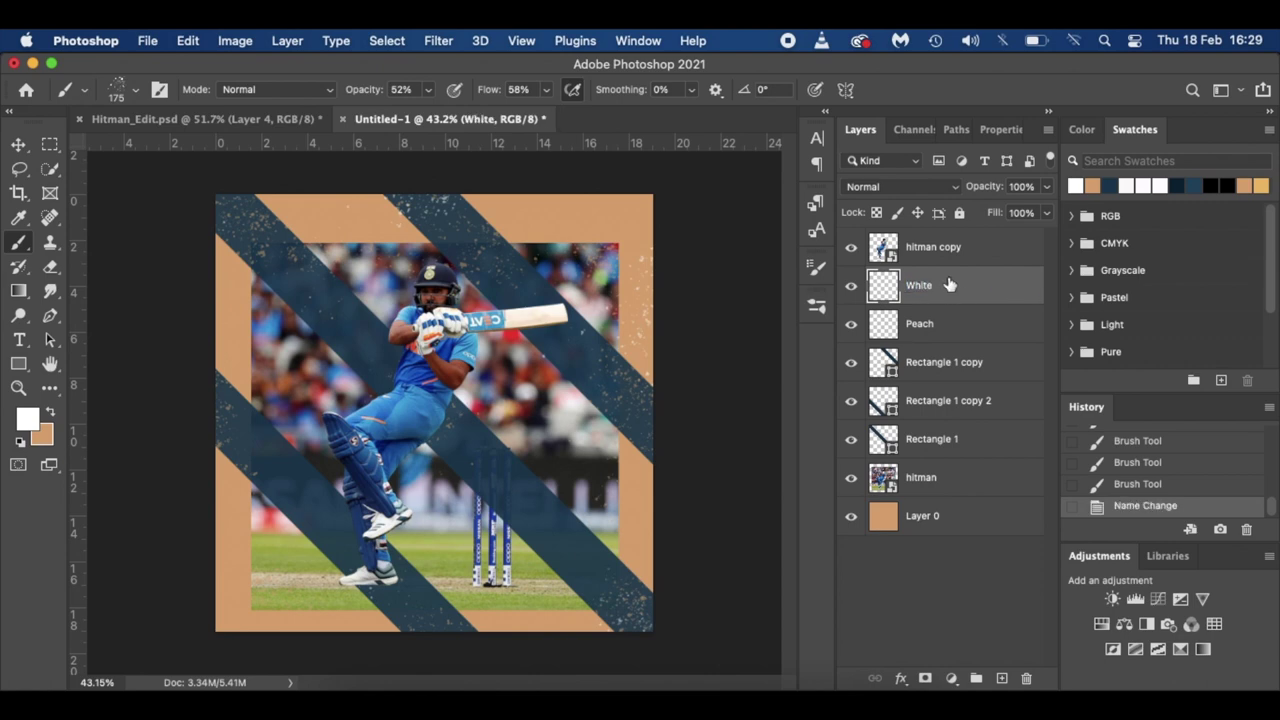
- Add a Levels adjustment clipped to the hitman photo layer
click(985, 480)
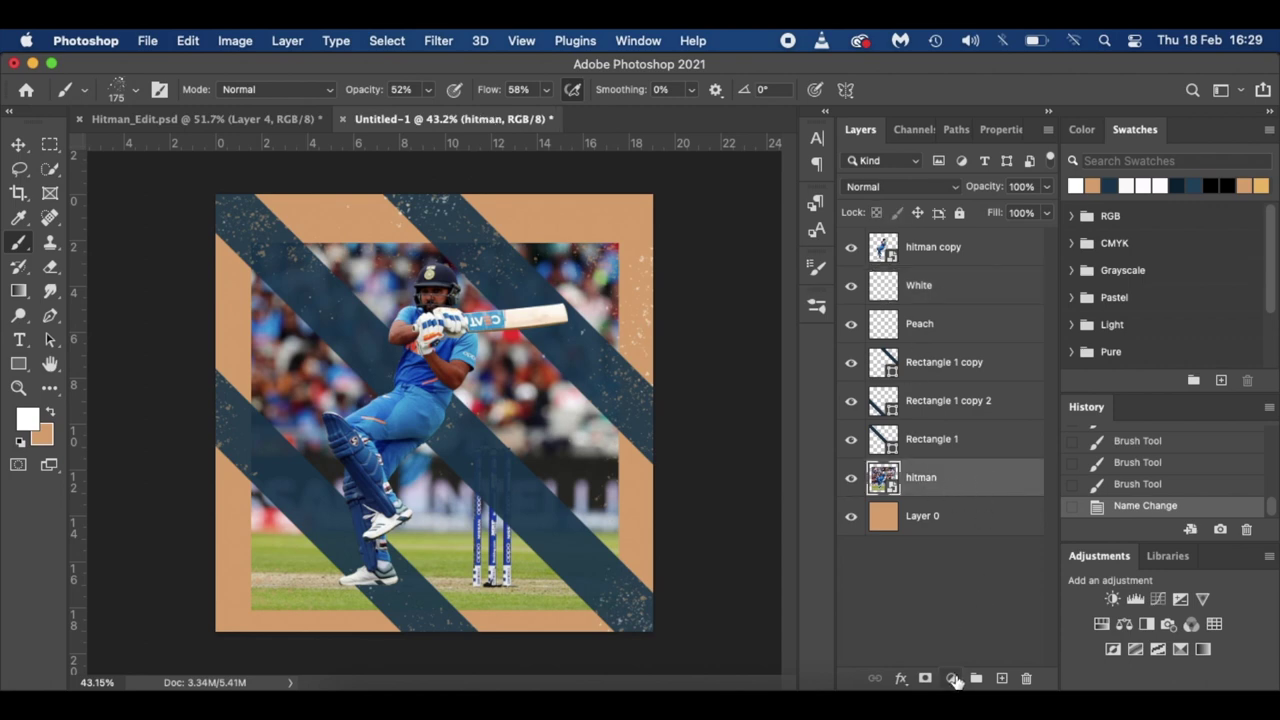
click(953, 679)
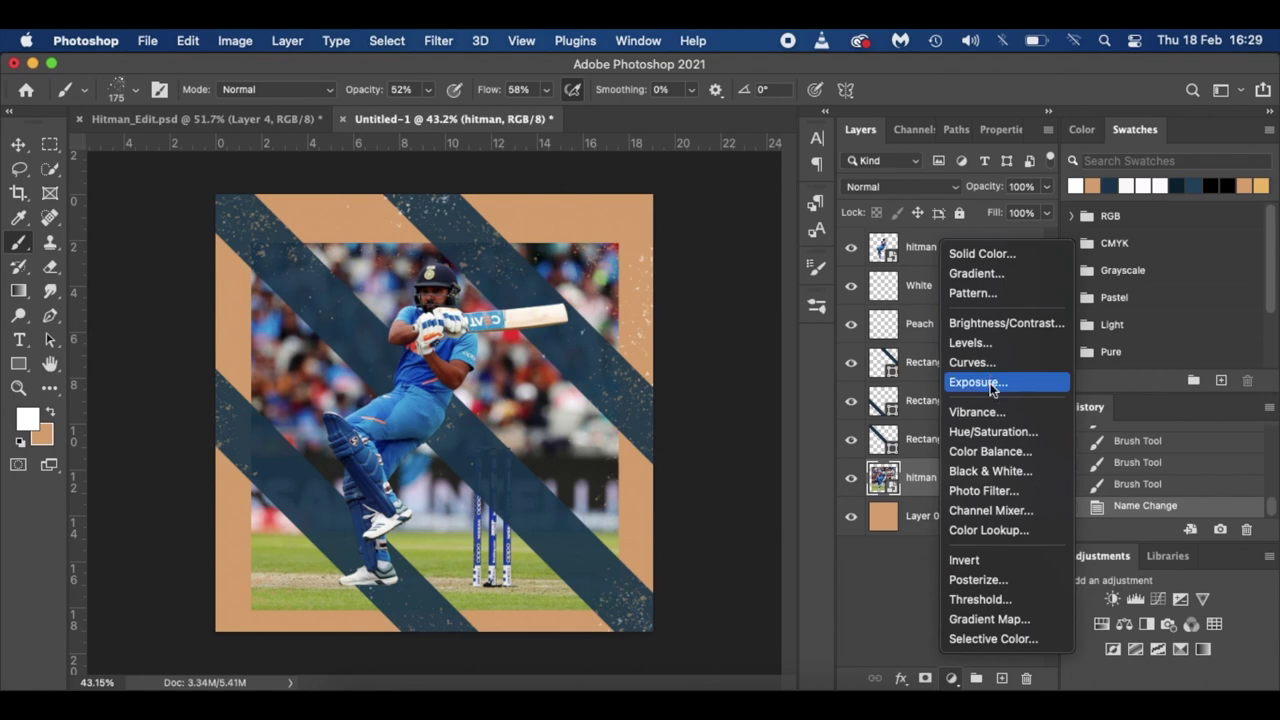
click(968, 343)
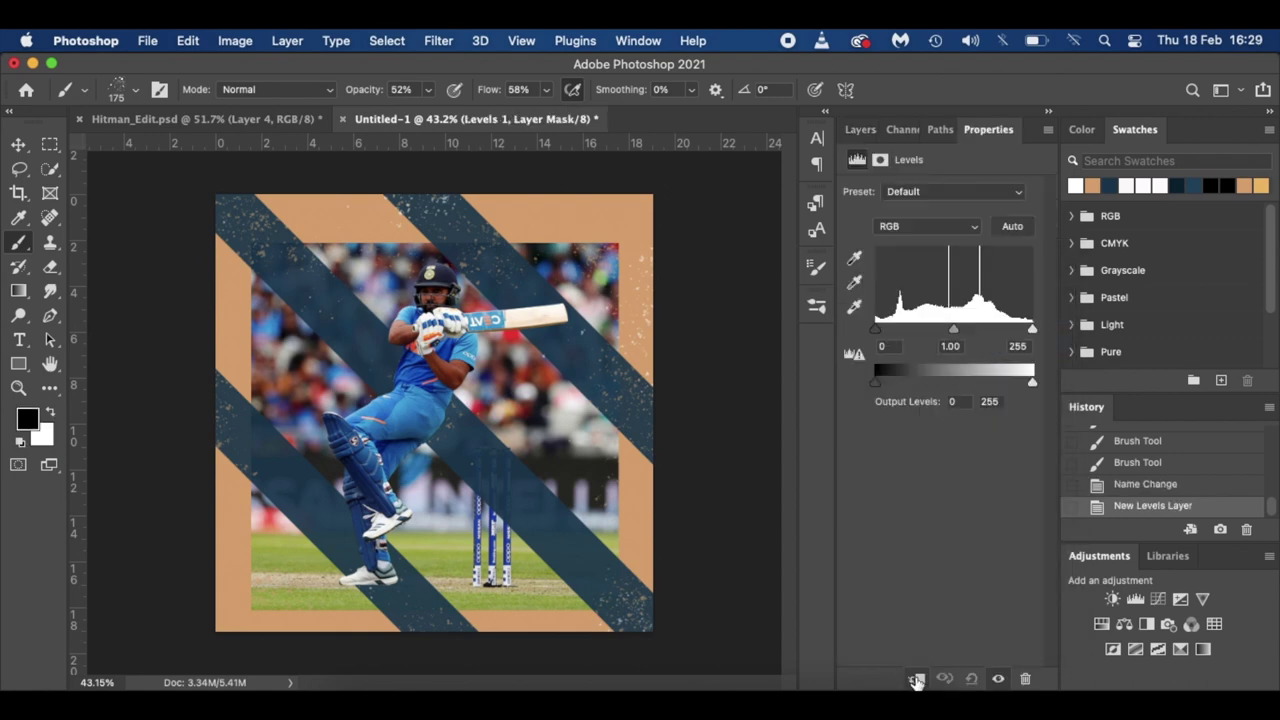
click(916, 679)
click(859, 129)
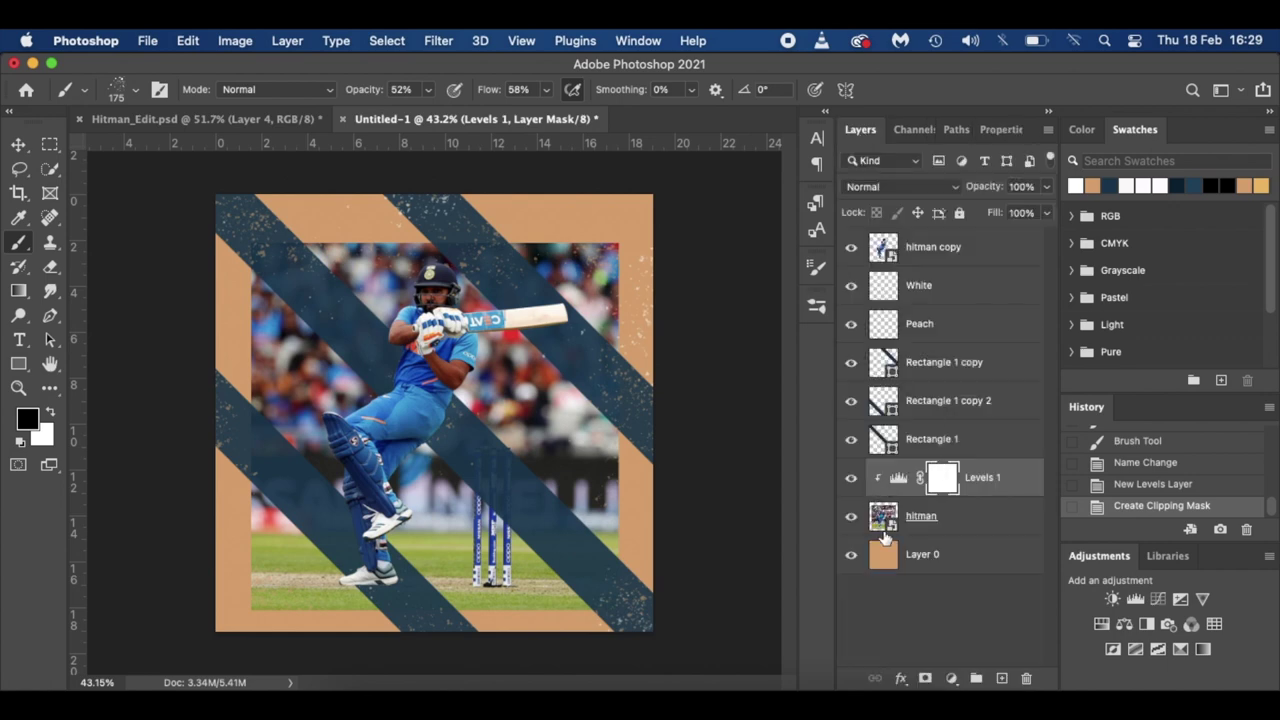
- Set Levels 1 input black to 24 and output black to 11, comparing before and after
double_click(902, 479)
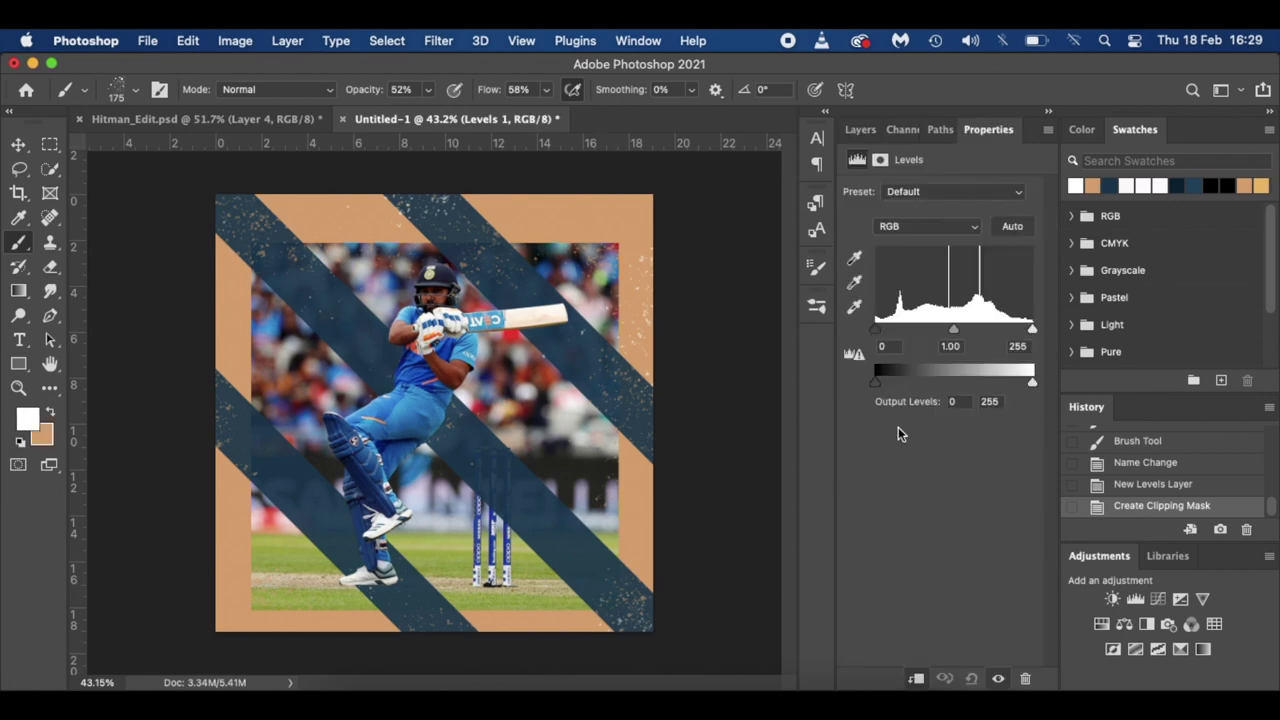
drag(876, 333, 886, 334)
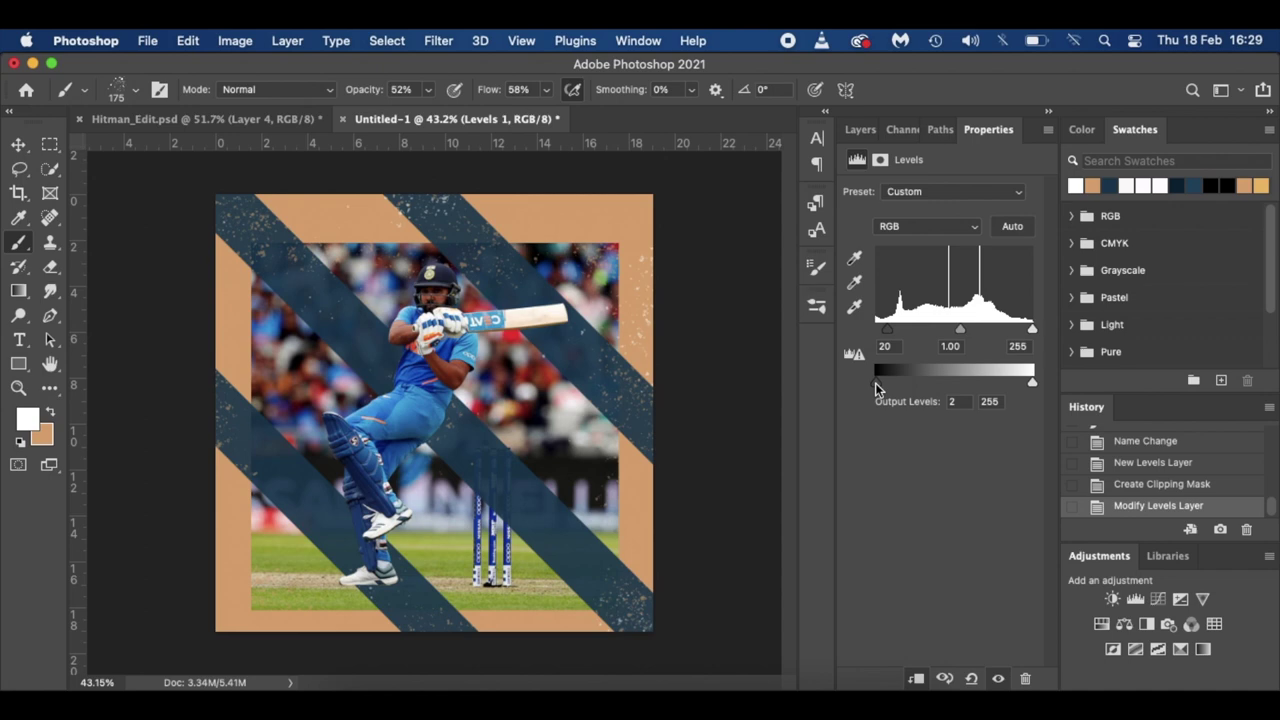
drag(875, 382, 880, 388)
drag(886, 335, 893, 337)
click(998, 679)
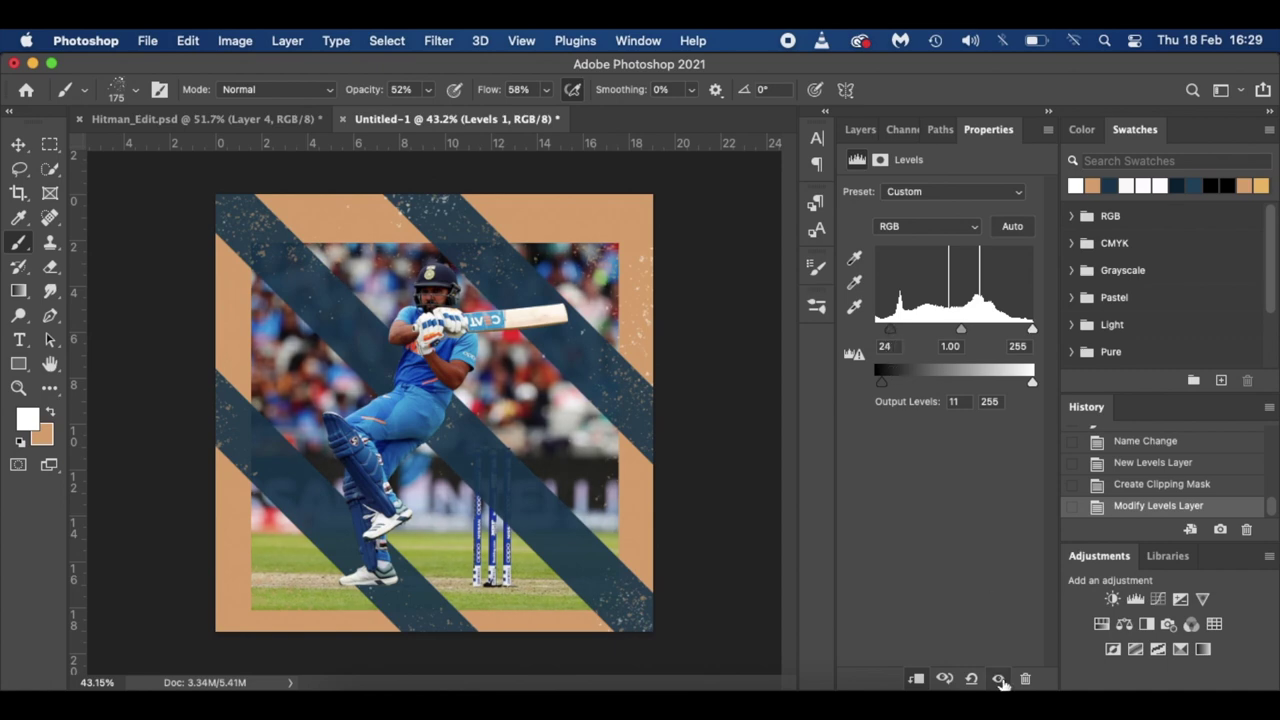
click(998, 679)
click(998, 679)
click(998, 679)
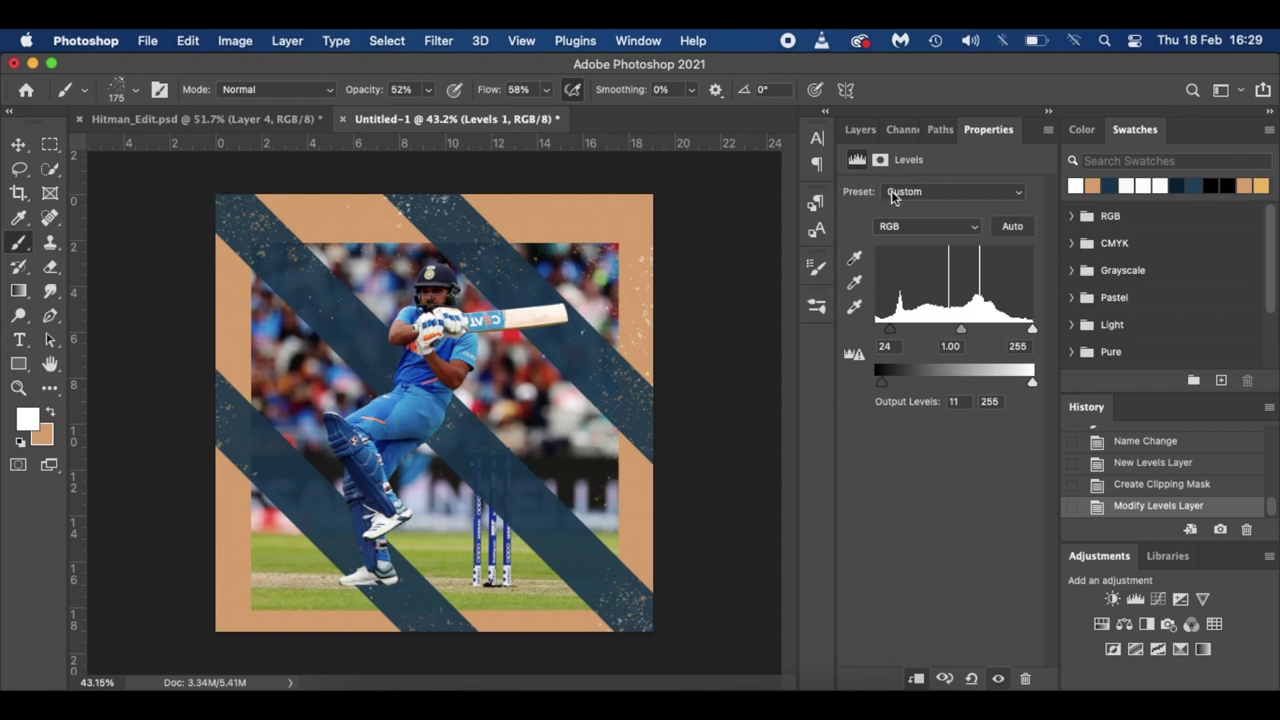
click(859, 130)
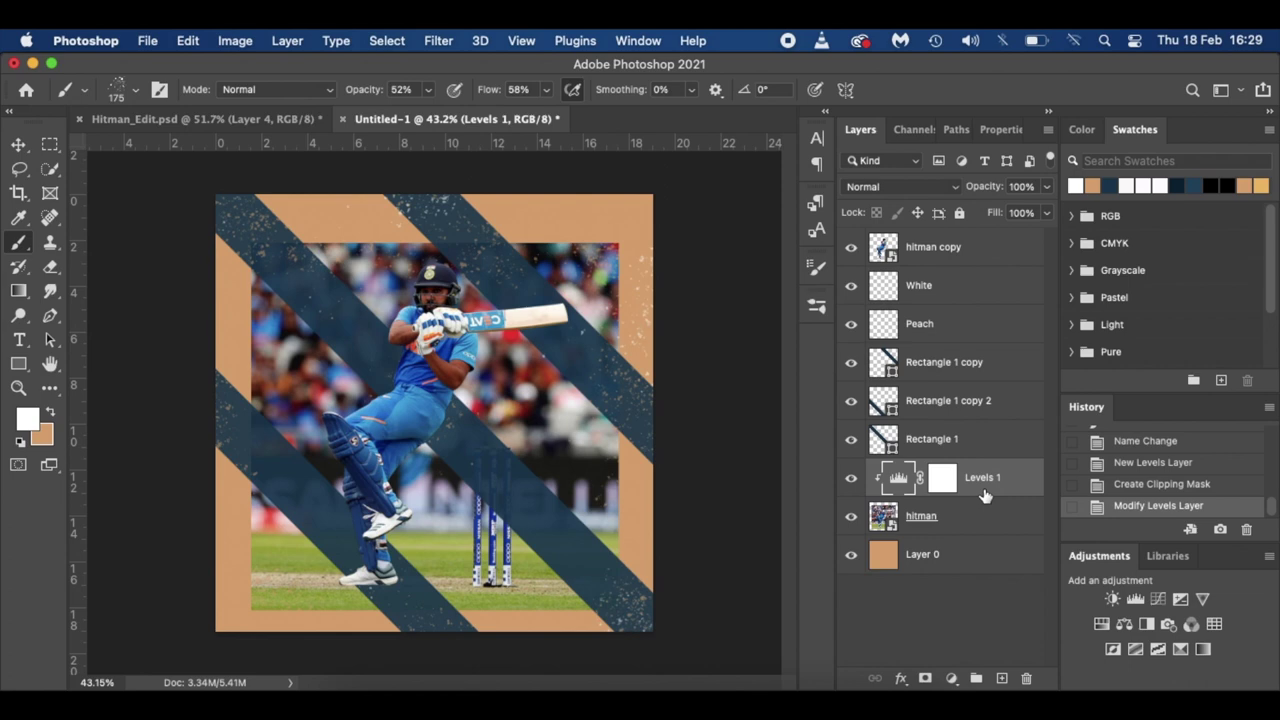
- Add a Levels adjustment clipped to the hitman copy cut-out
click(988, 246)
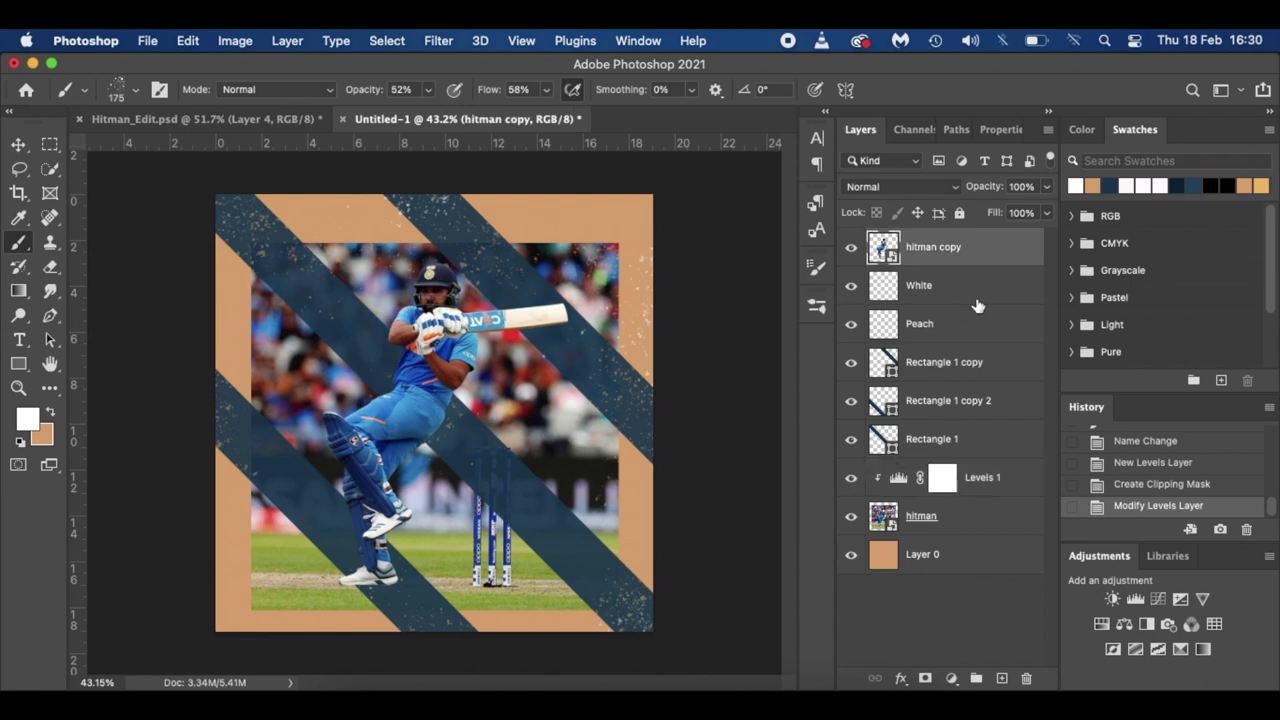
click(951, 679)
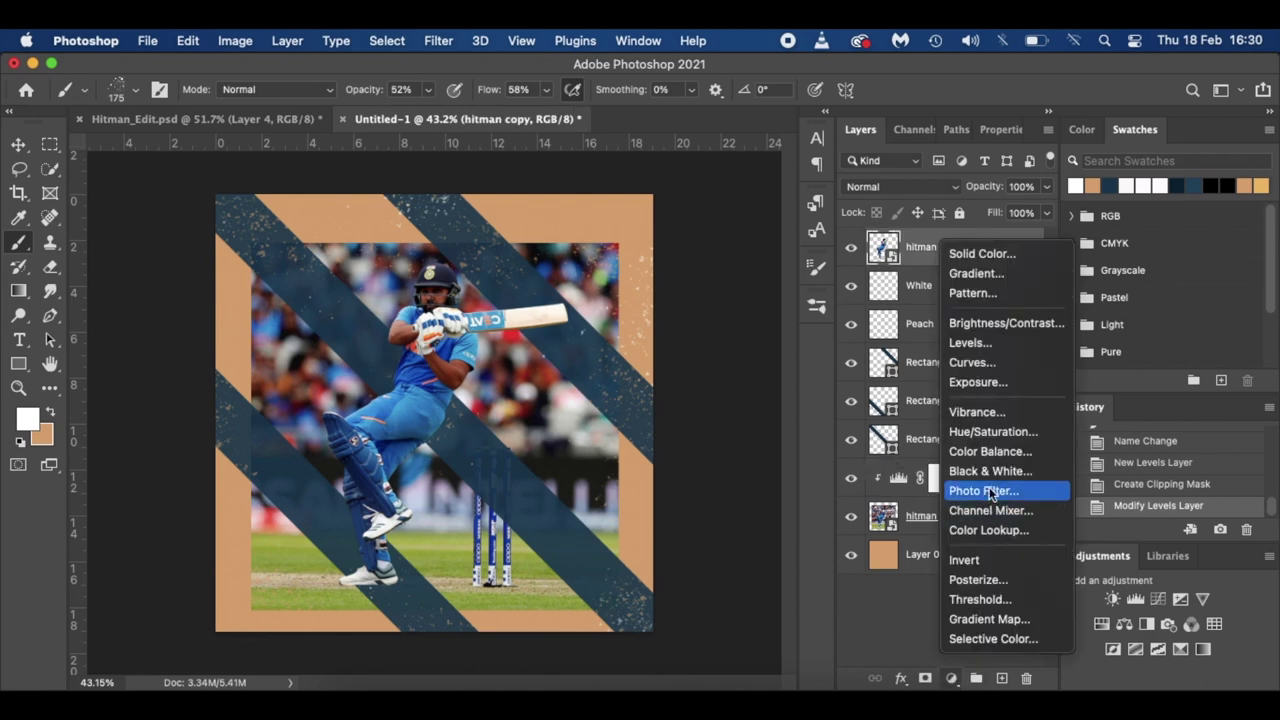
click(999, 346)
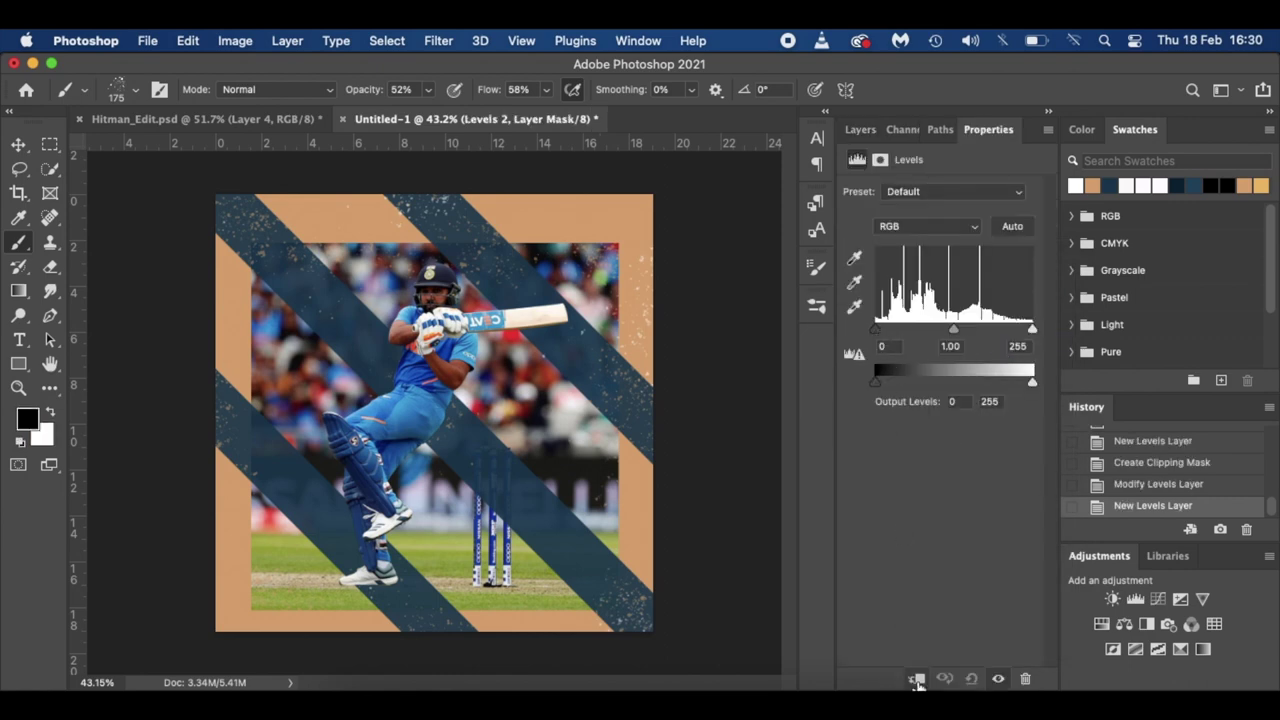
click(915, 678)
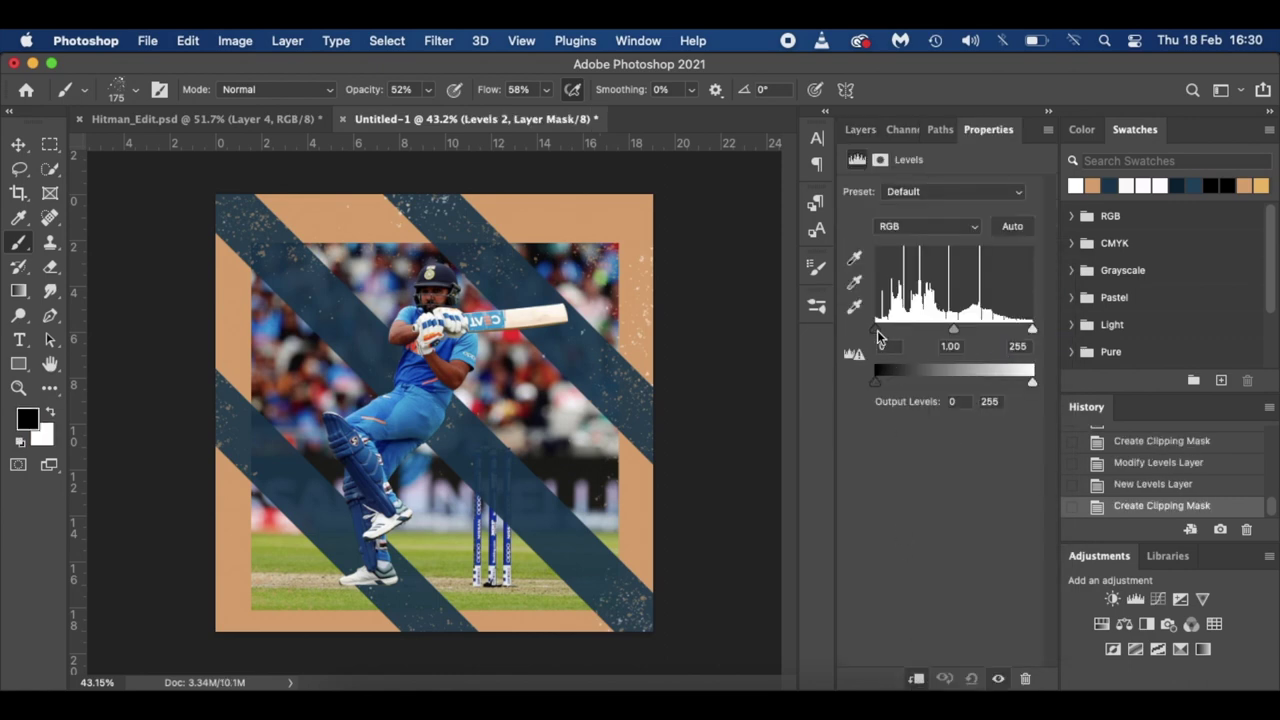
- Set Levels 2 input black to 11 and midtone to 0.96, keeping white at 255
drag(877, 332, 882, 344)
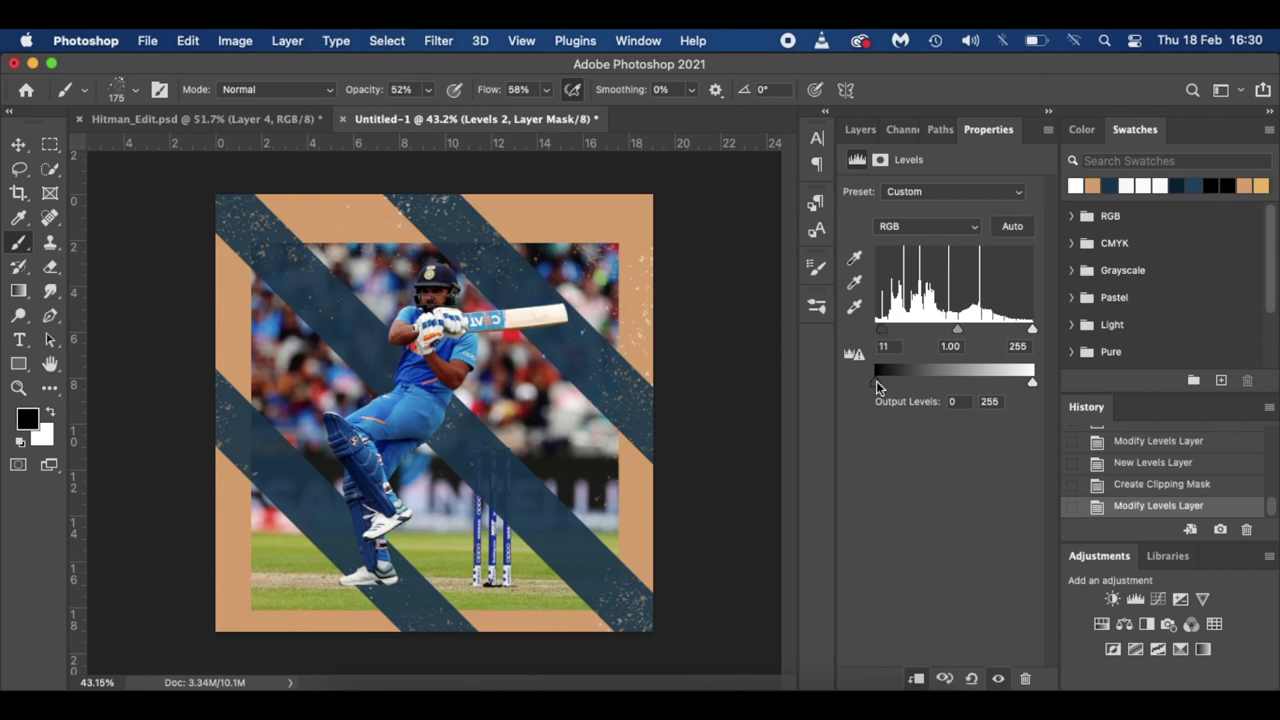
drag(958, 333, 961, 335)
drag(1031, 333, 1051, 334)
click(860, 130)
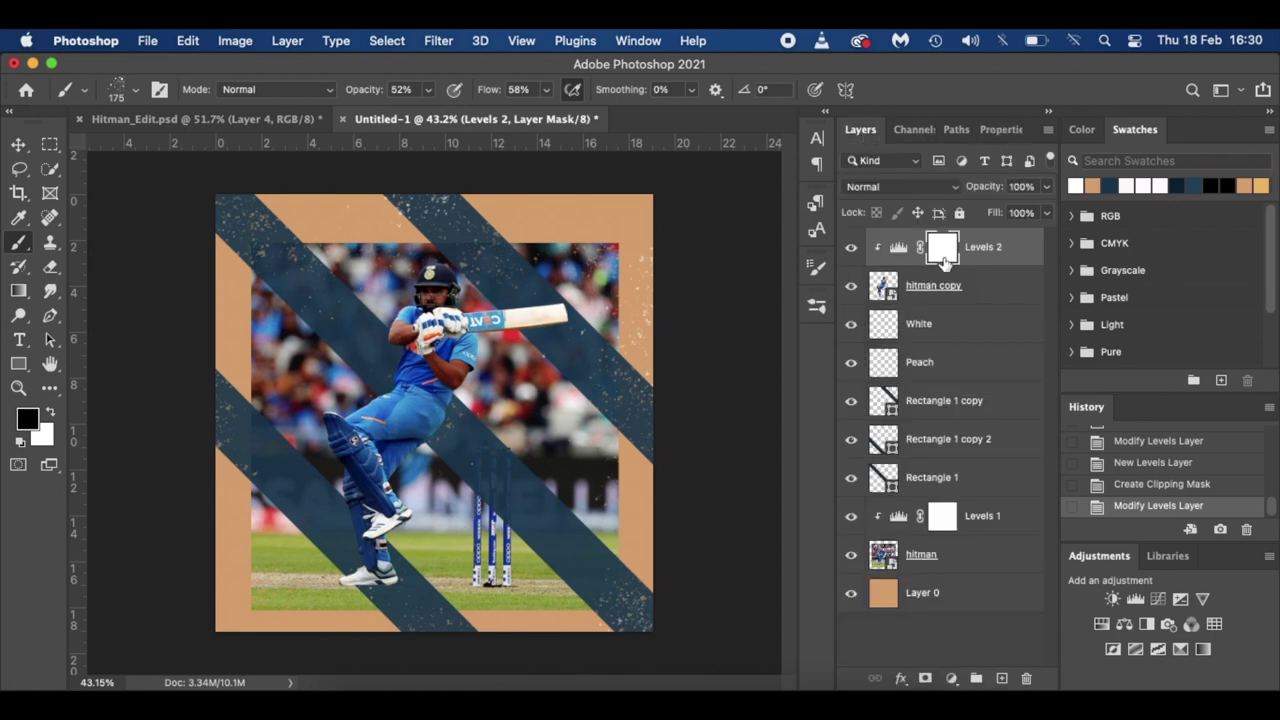
click(993, 286)
- Add a Curves adjustment with the midpoint pulled down and the black point lifted to 5
click(953, 678)
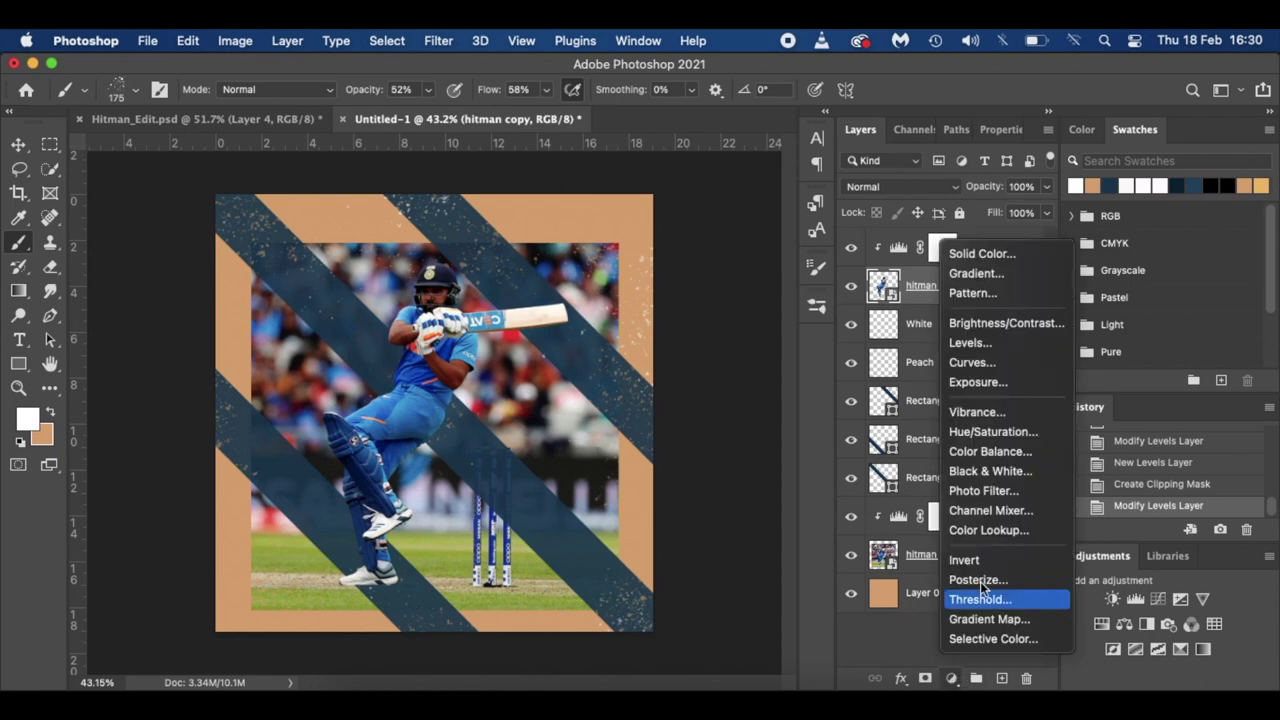
click(1001, 365)
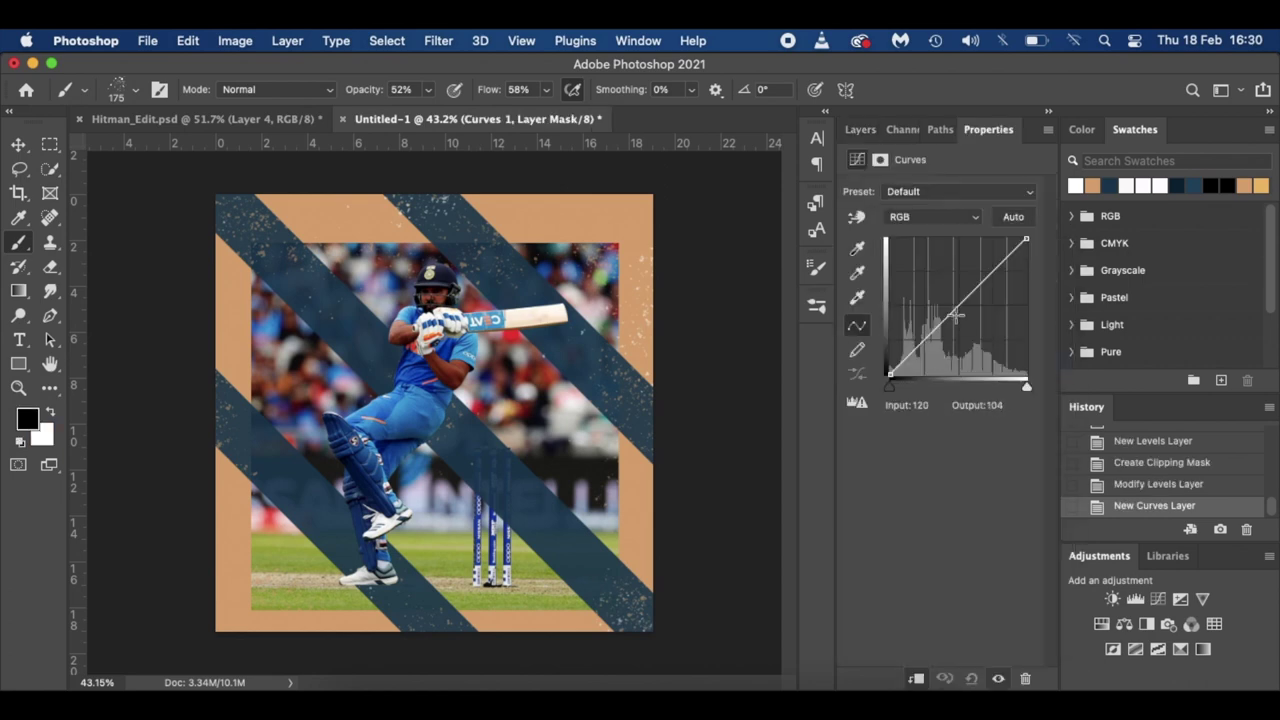
drag(955, 312, 956, 313)
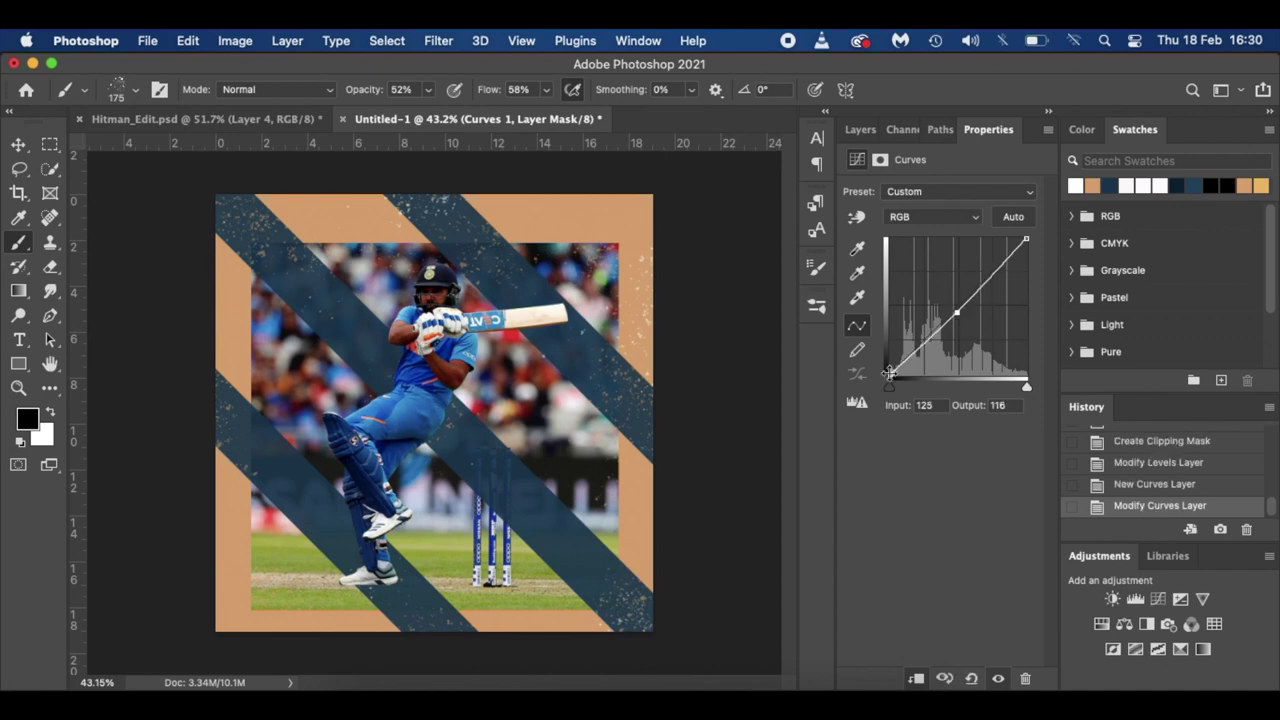
drag(890, 374, 890, 371)
click(997, 679)
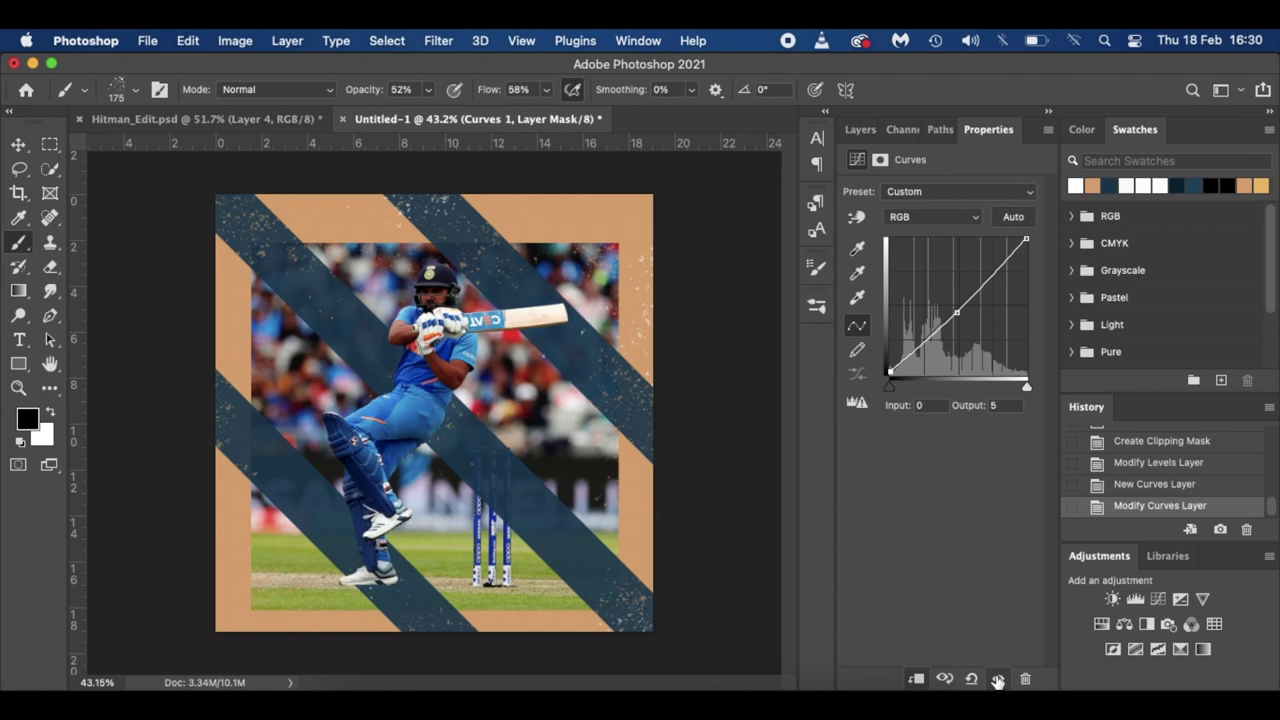
click(858, 130)
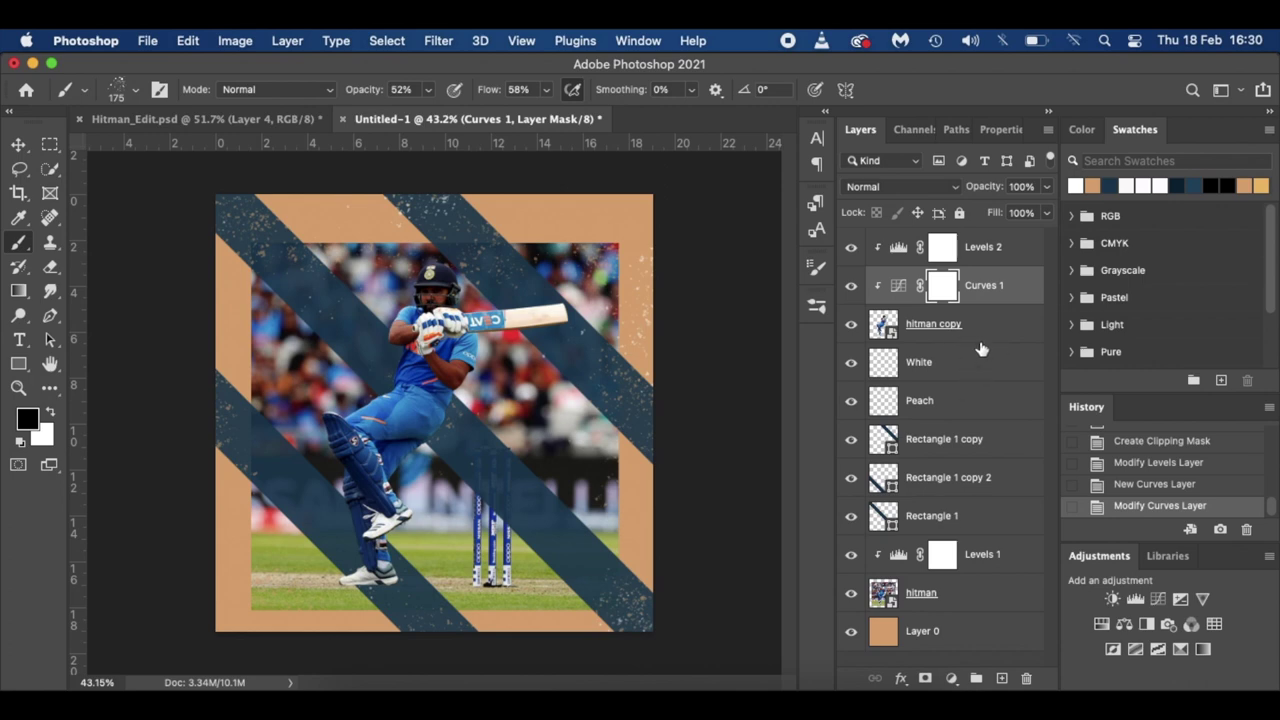
- Check the Hitman_Edit.psd reference document, then return to the Untitled-1 poster
click(240, 118)
scroll(940, 345, down, 1)
scroll(940, 345, down, 2)
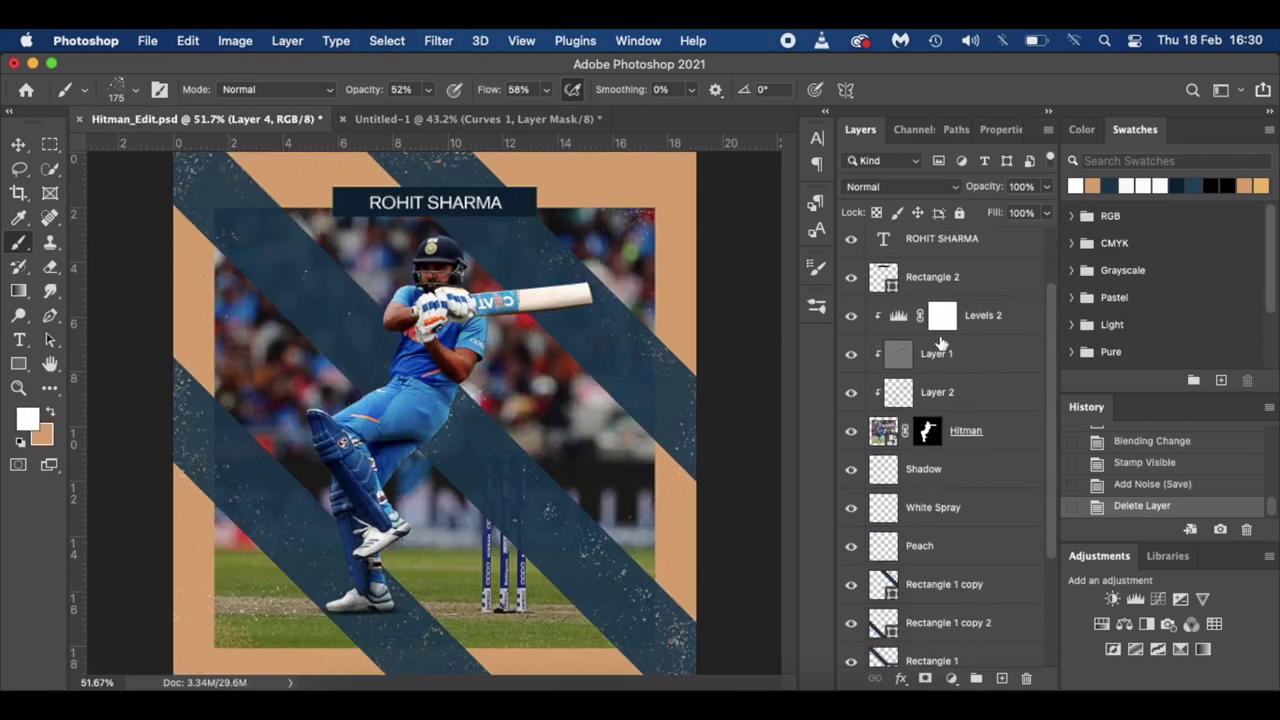
scroll(968, 433, down, 4)
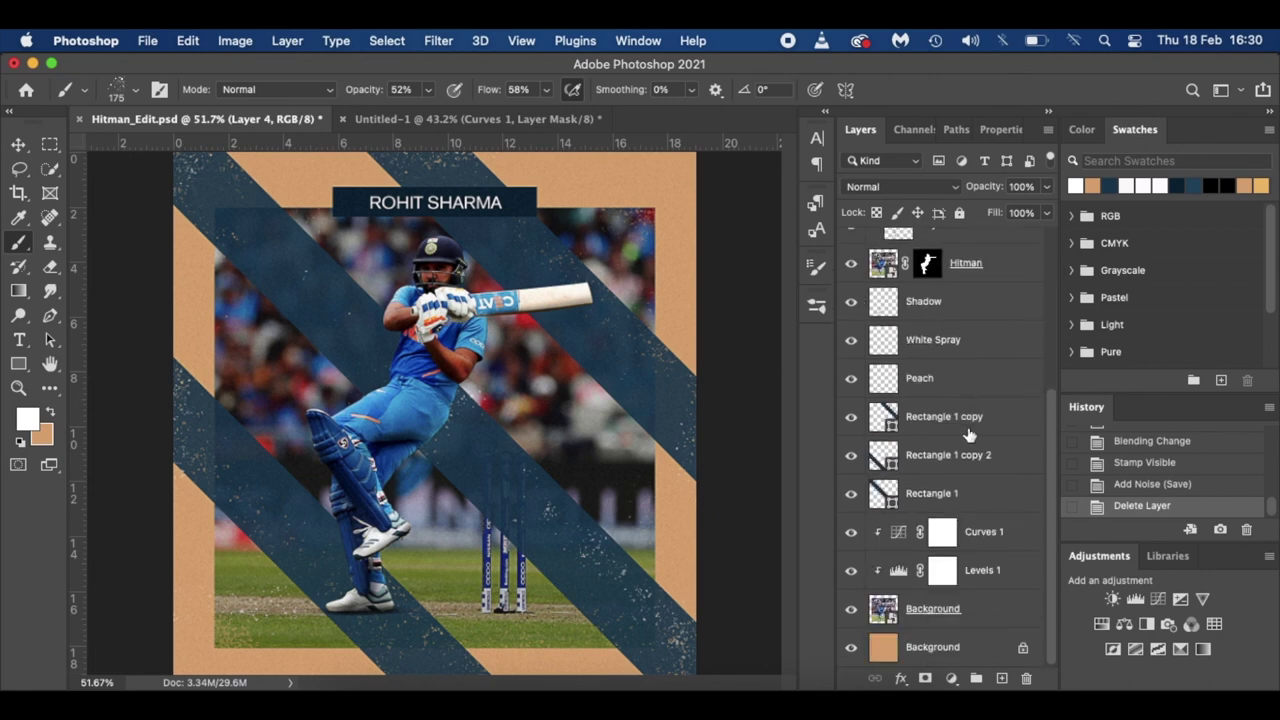
click(955, 130)
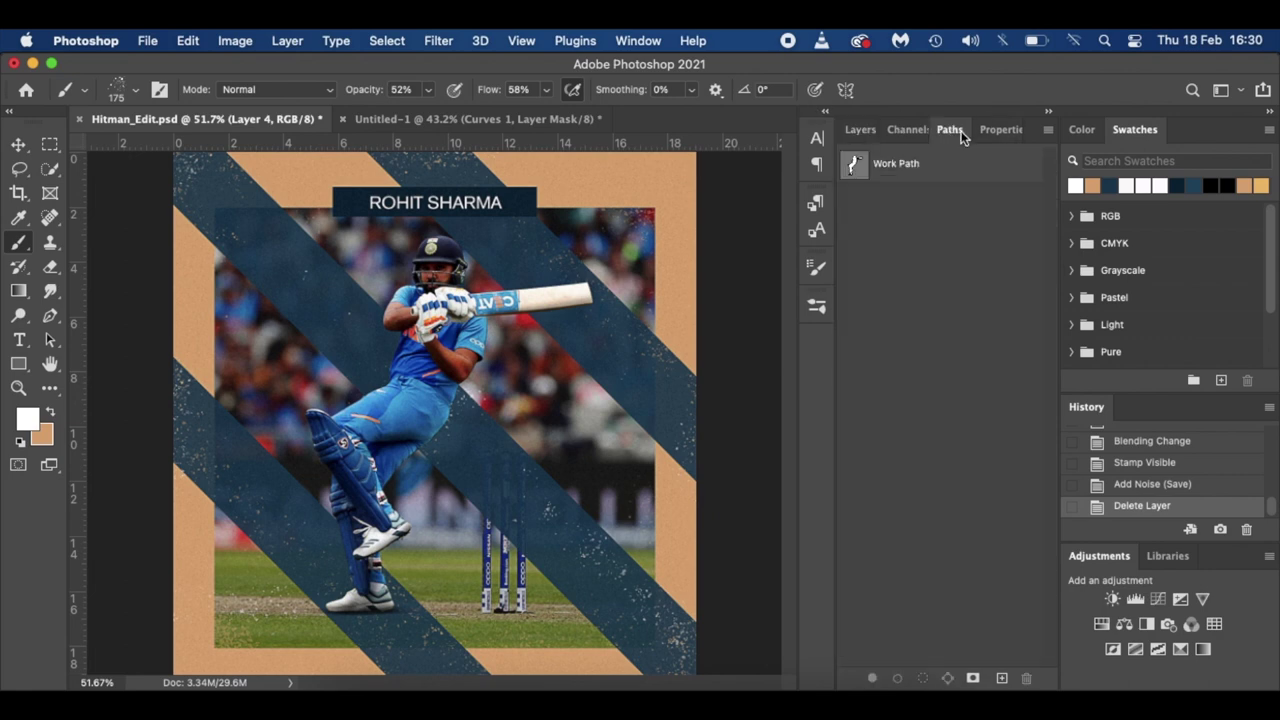
click(860, 129)
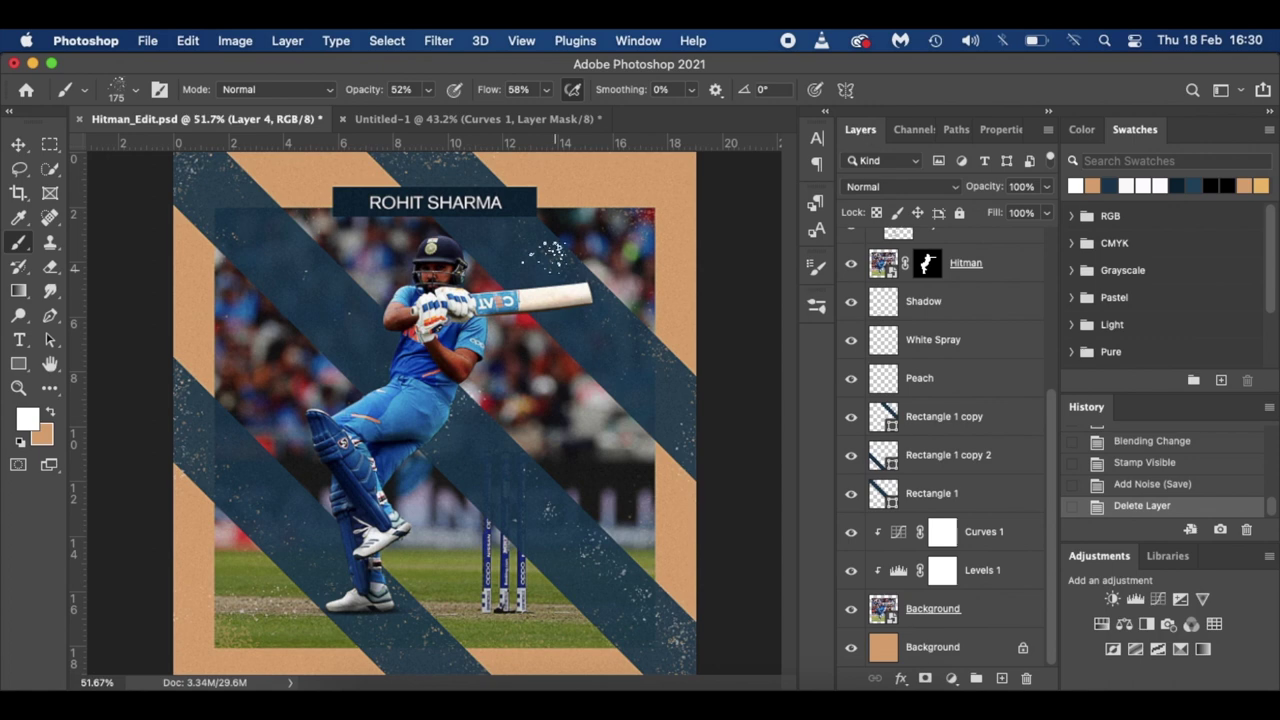
click(491, 124)
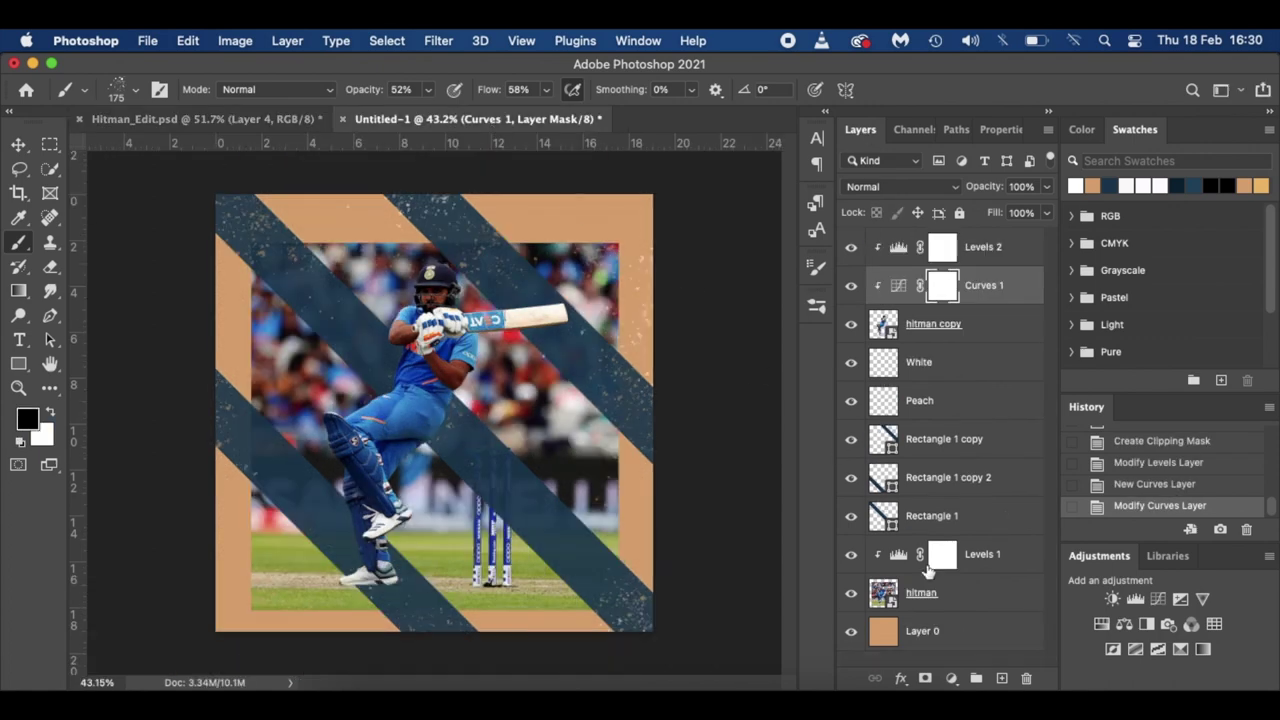
- Try a Curves 2 adjustment on the hitman photo with darker midtones and a lifted black point
click(971, 590)
click(951, 678)
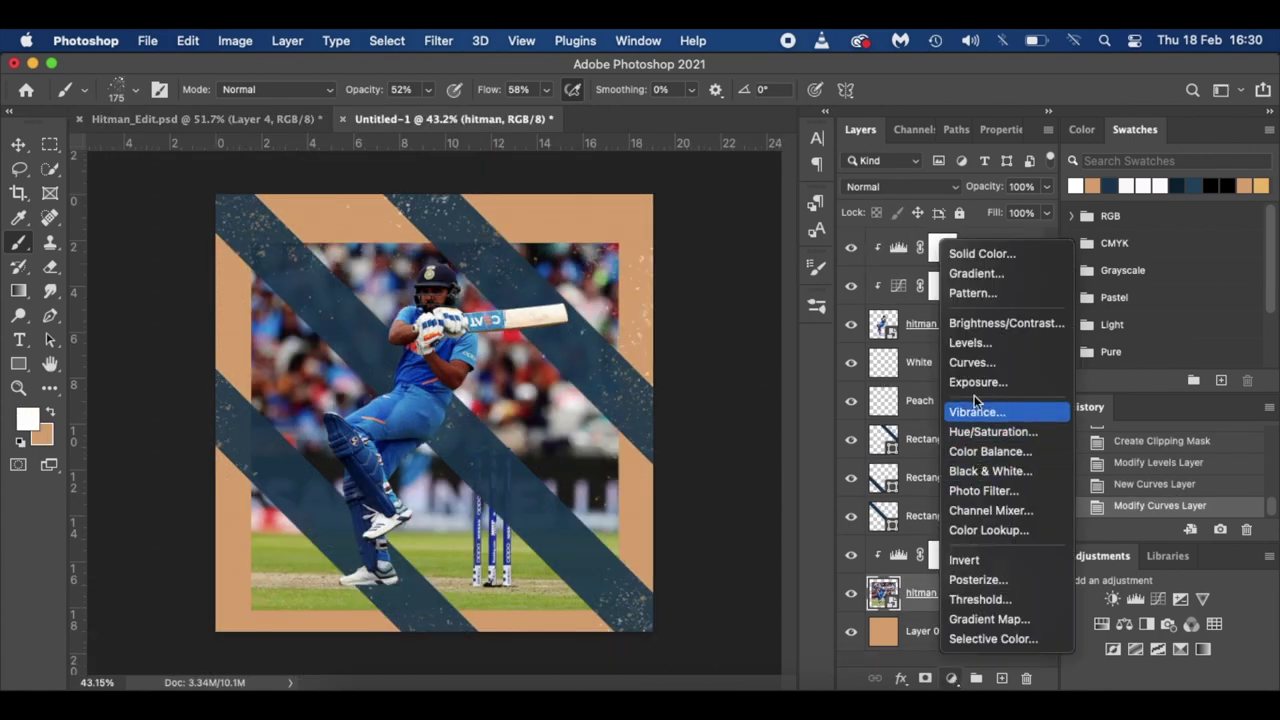
click(970, 362)
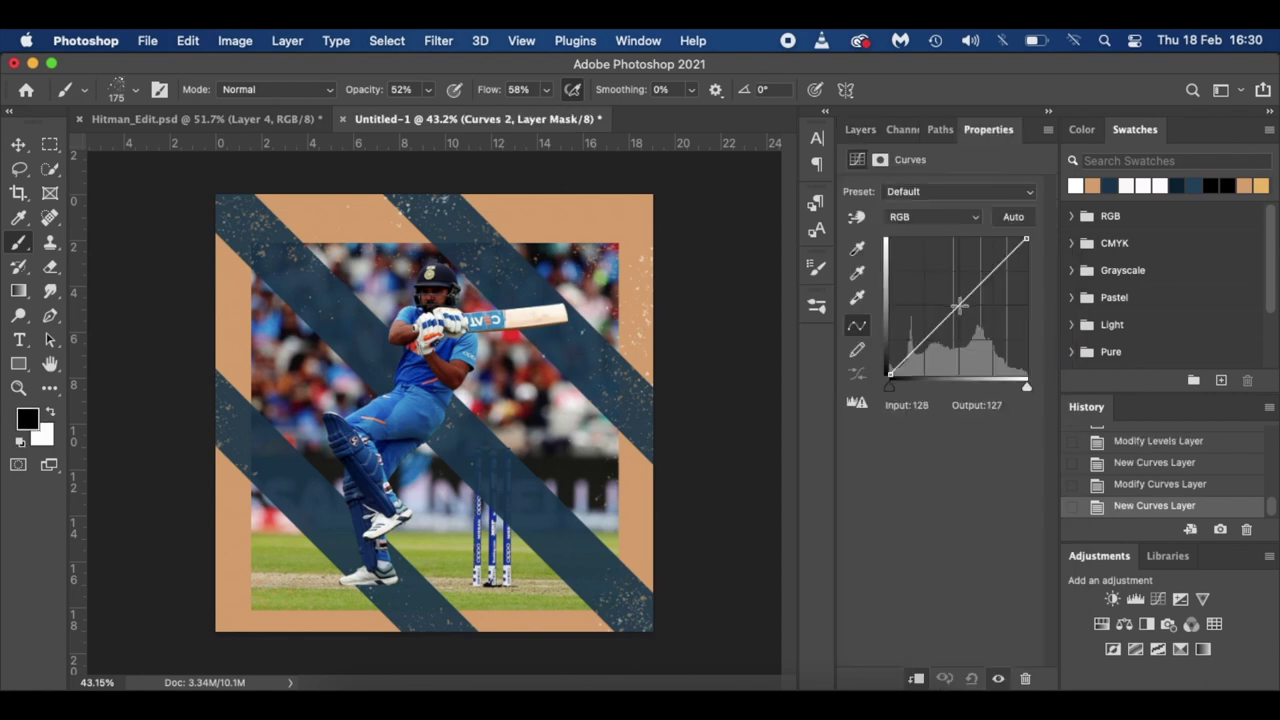
drag(959, 305, 959, 313)
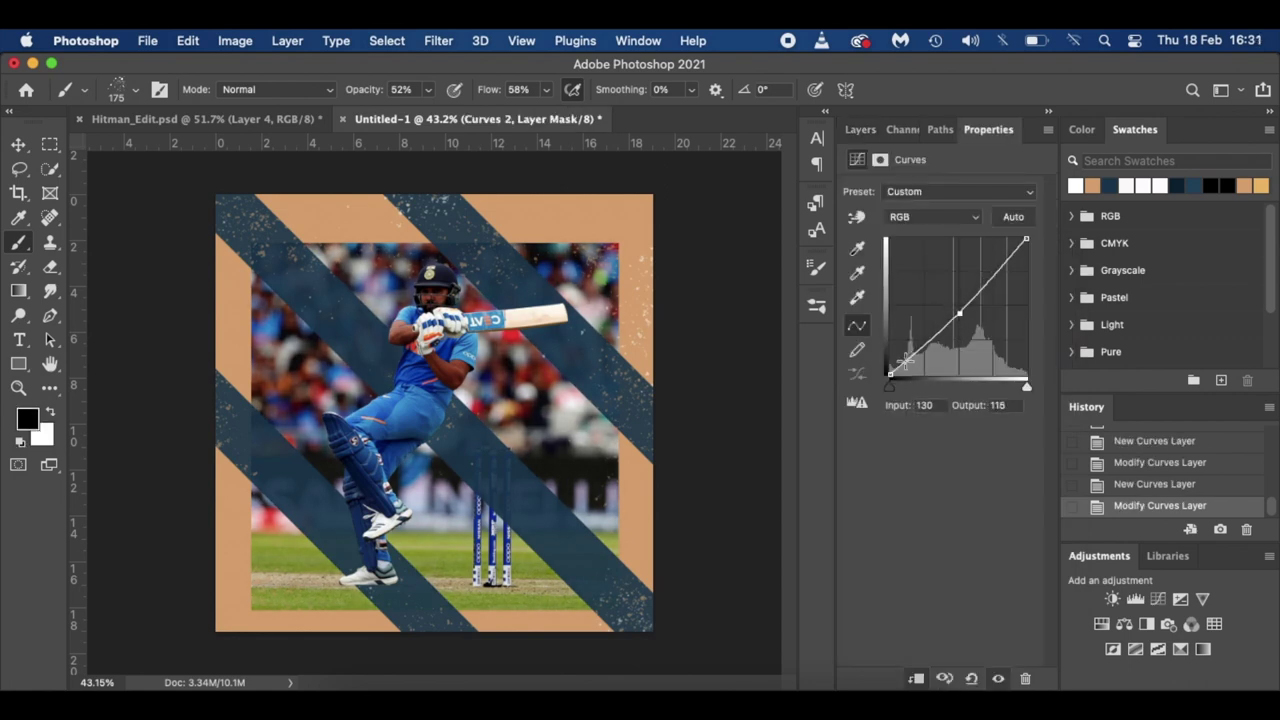
click(889, 373)
drag(889, 373, 889, 369)
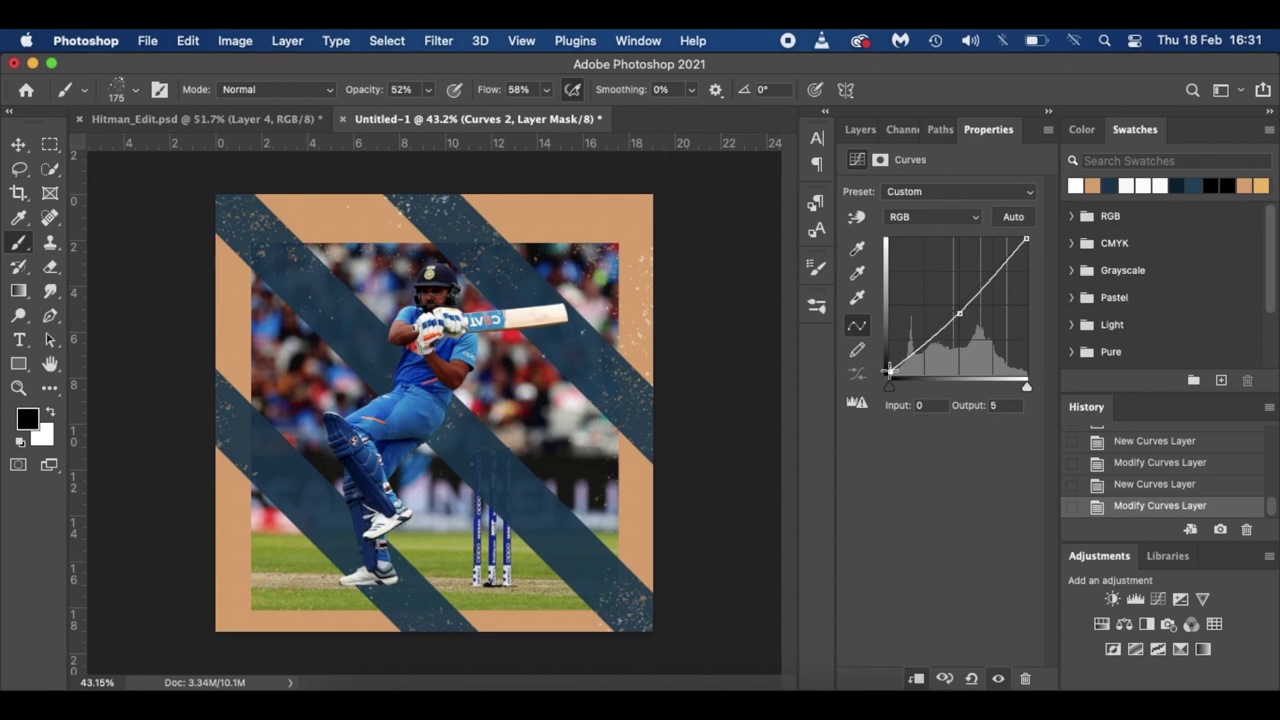
click(998, 679)
click(998, 679)
click(859, 129)
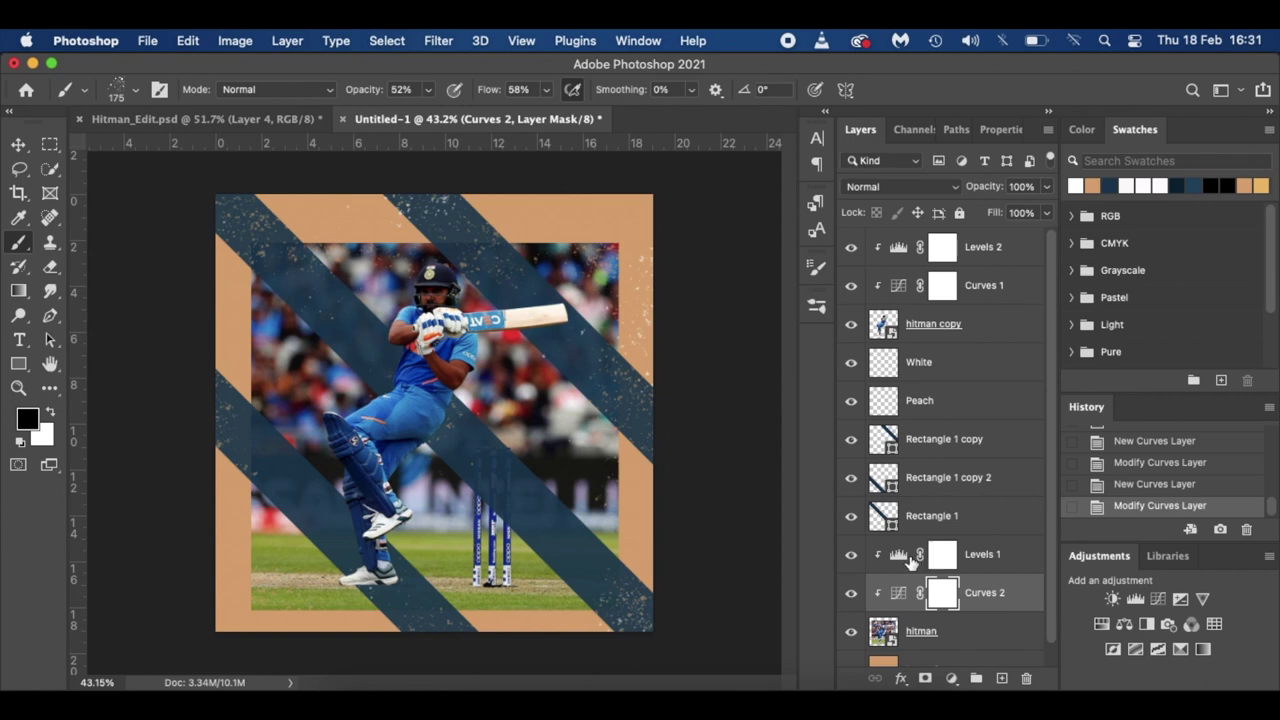
- Delete the Curves 1 adjustment and add a new empty layer above hitman copy
click(903, 289)
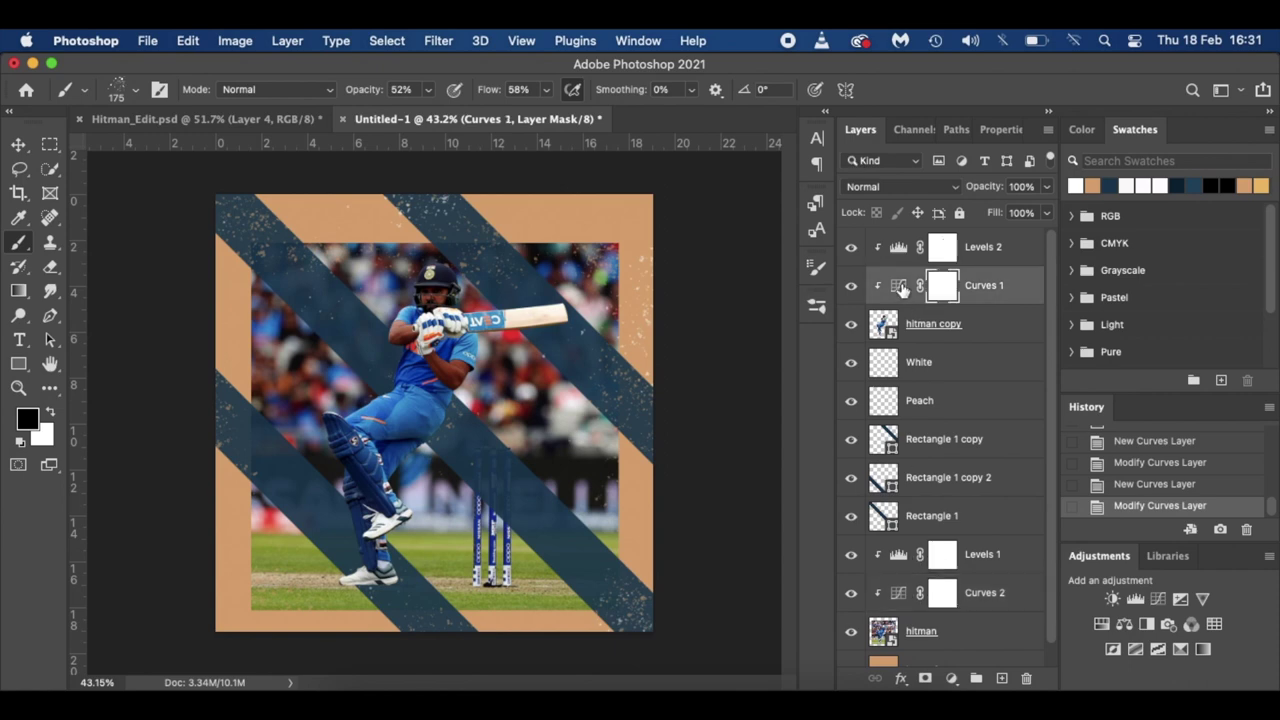
drag(1020, 292, 1028, 680)
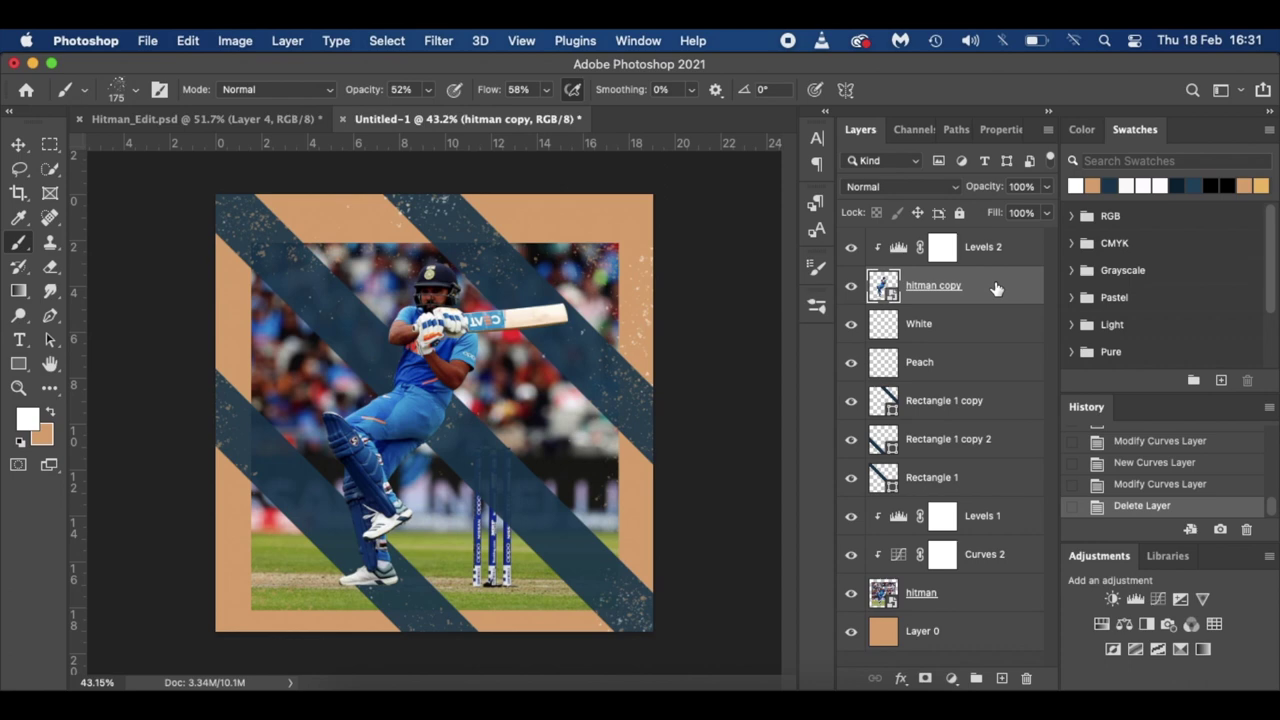
click(1001, 678)
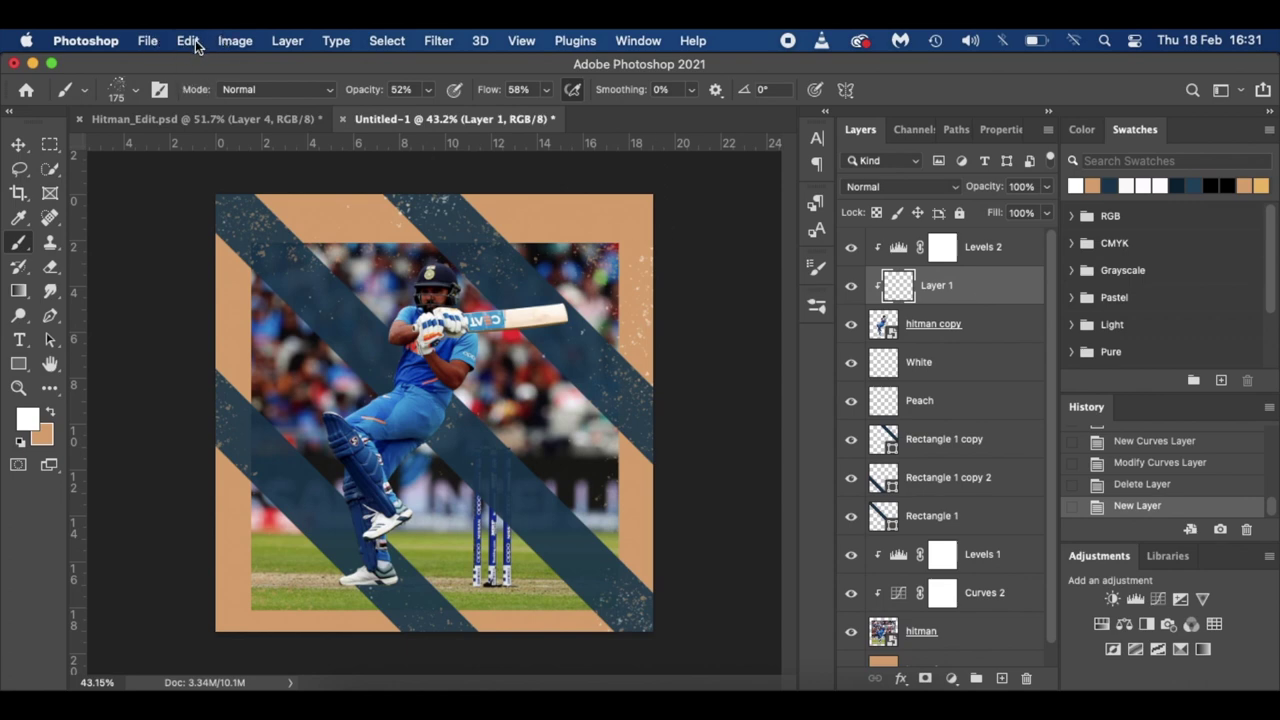
- Fill the new clipped layer with 50% Gray
click(233, 42)
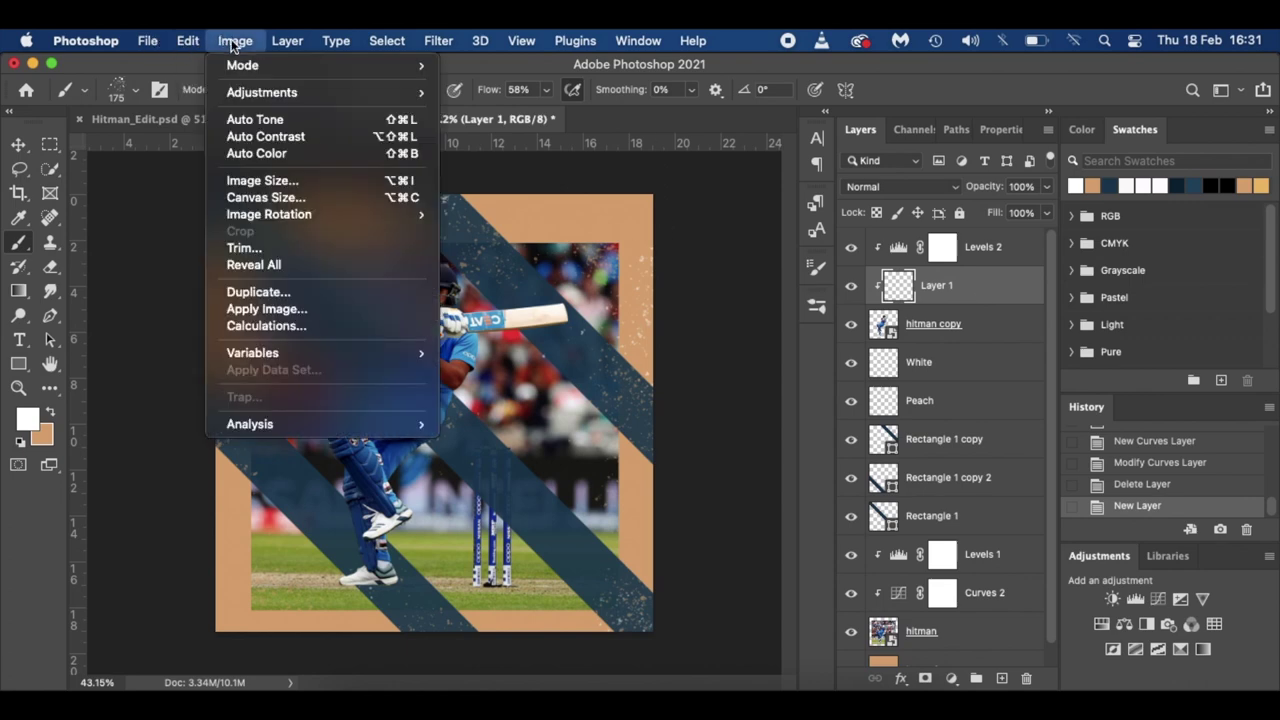
mouse_move(192, 46)
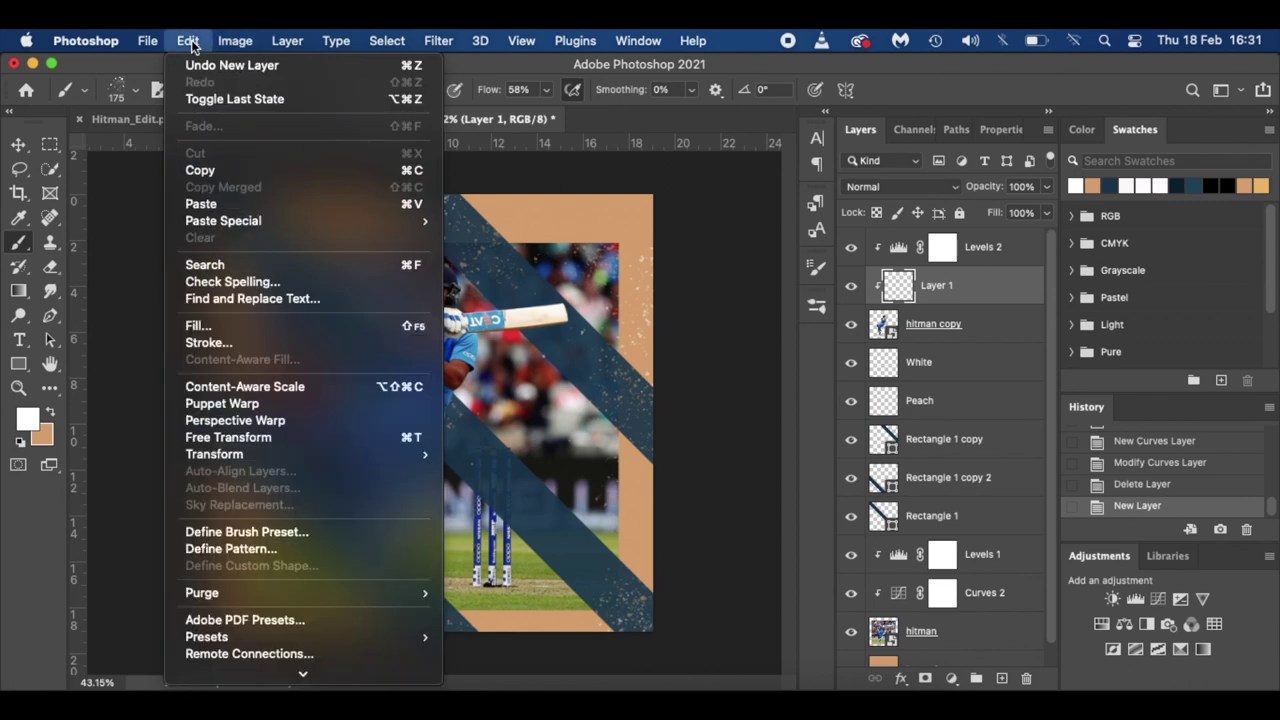
click(216, 325)
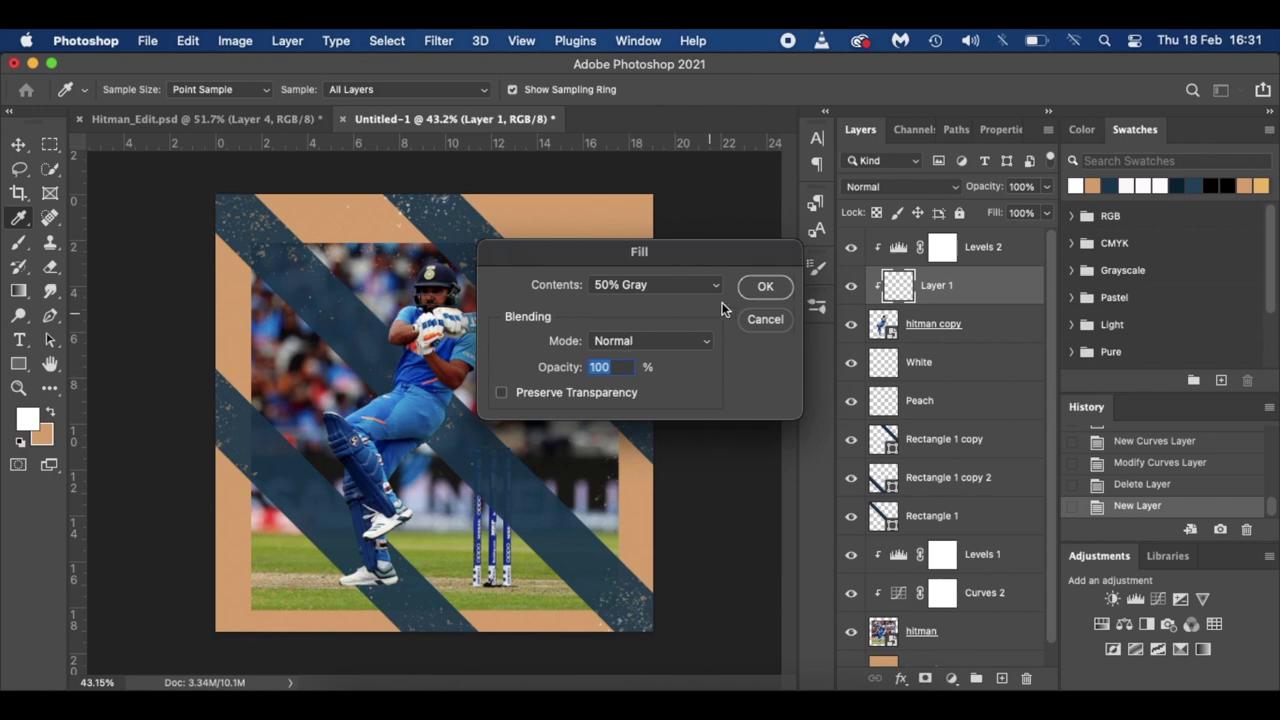
click(757, 287)
key(b)
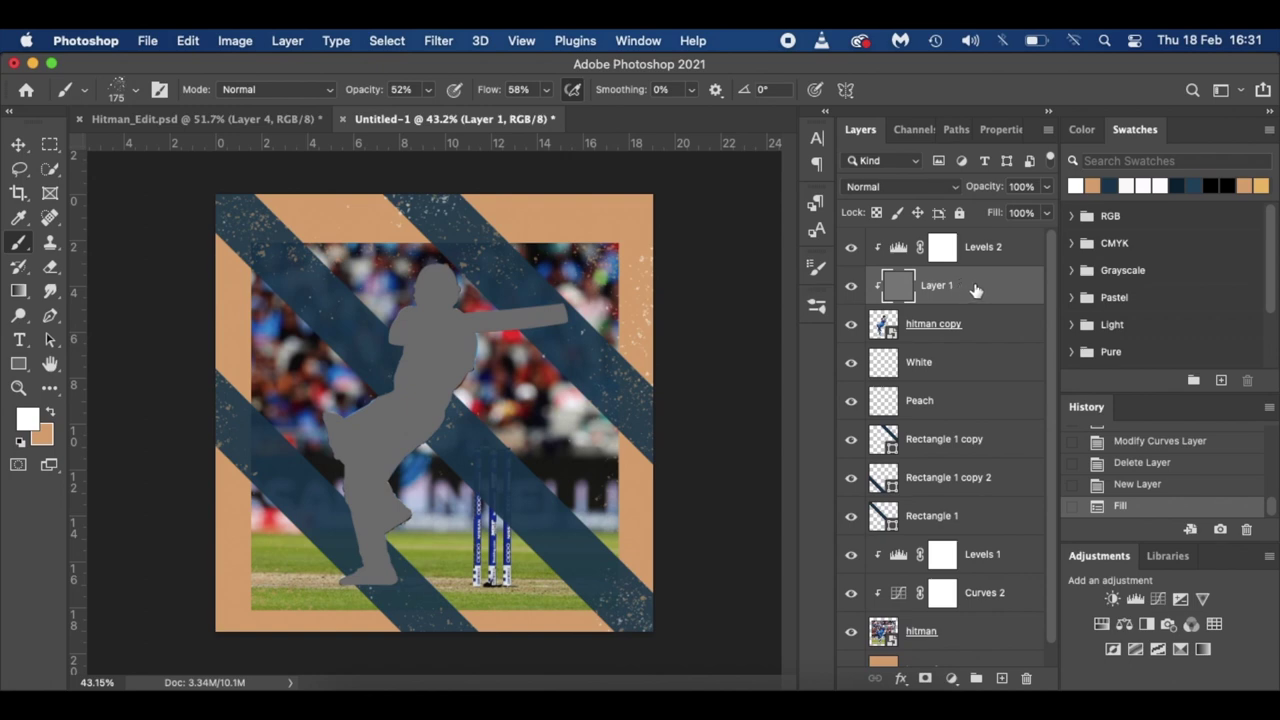
- Set the gray layer's blend mode to Overlay
click(906, 186)
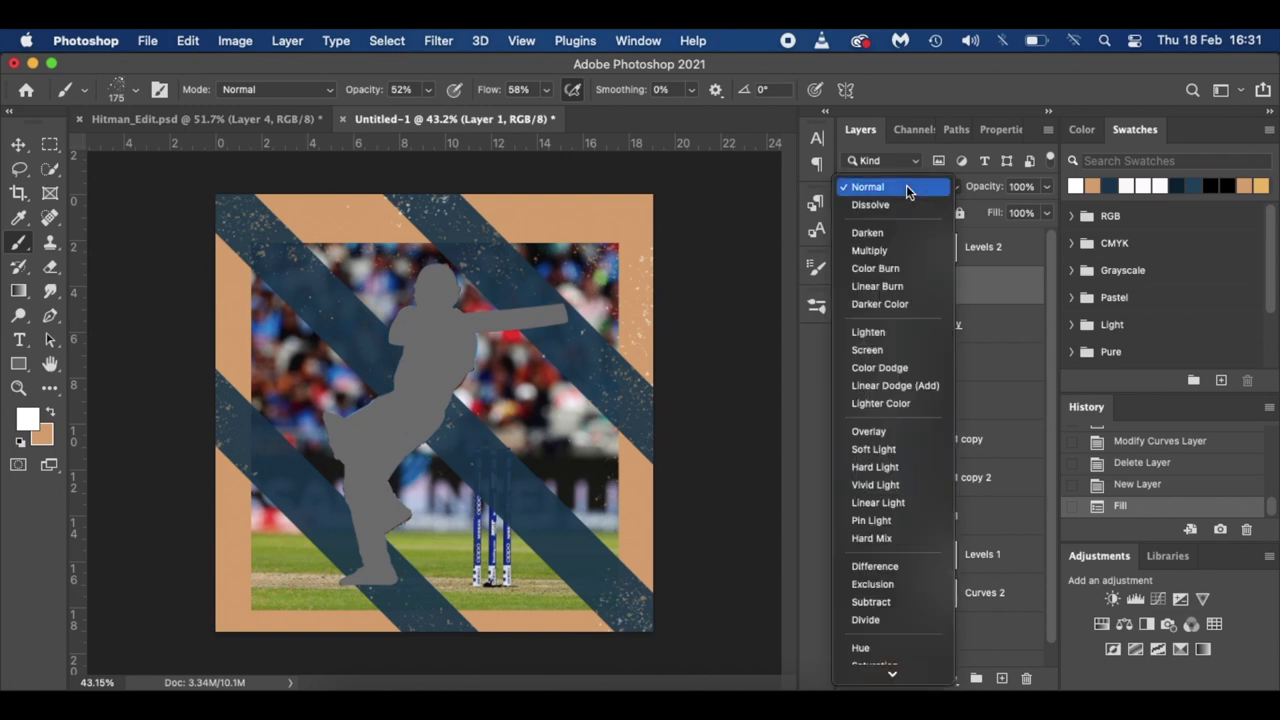
click(898, 430)
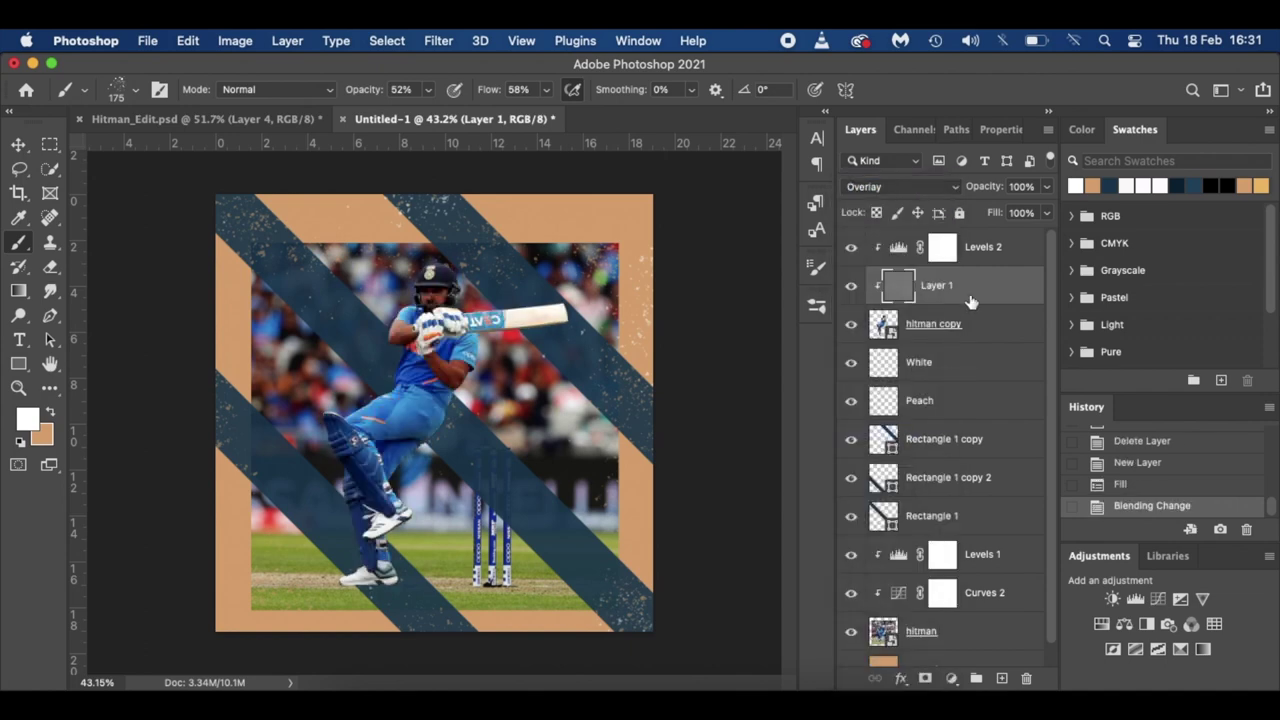
click(18, 316)
- With a 30 px Burn Tool at Midtones 15%, darken the batsman's knee pad, lower leg and shoe
right_click(18, 316)
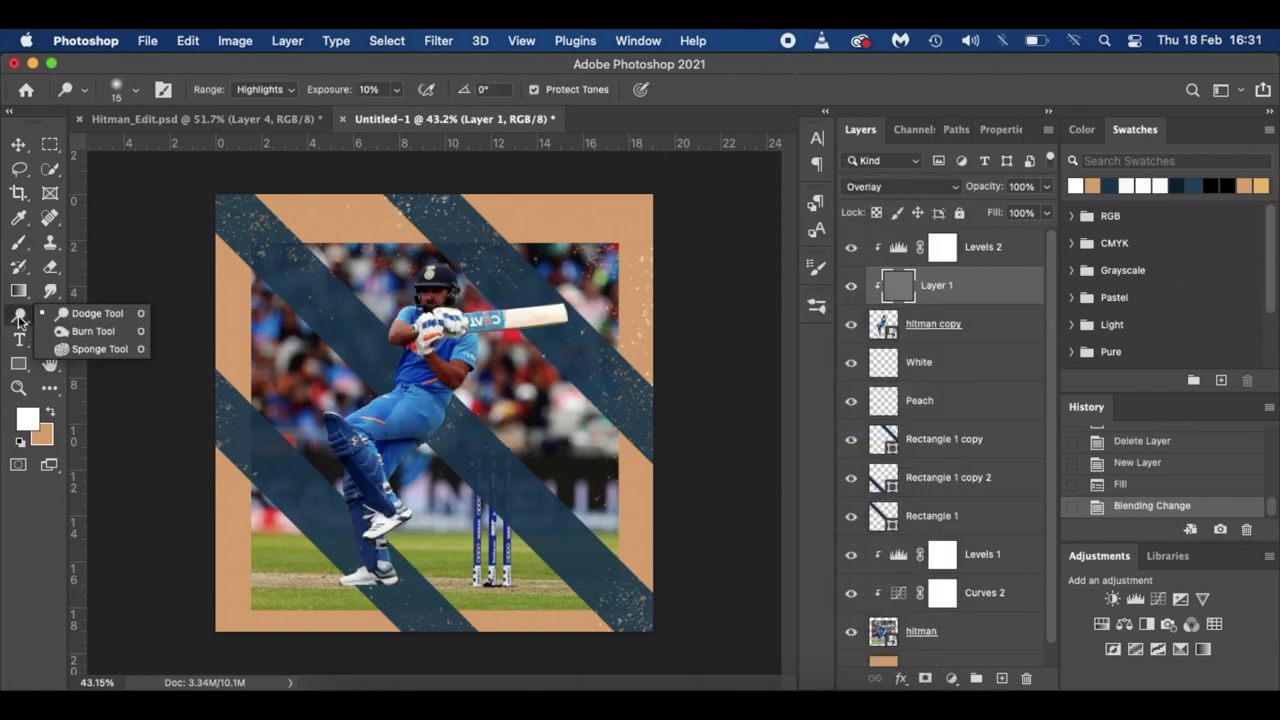
click(100, 332)
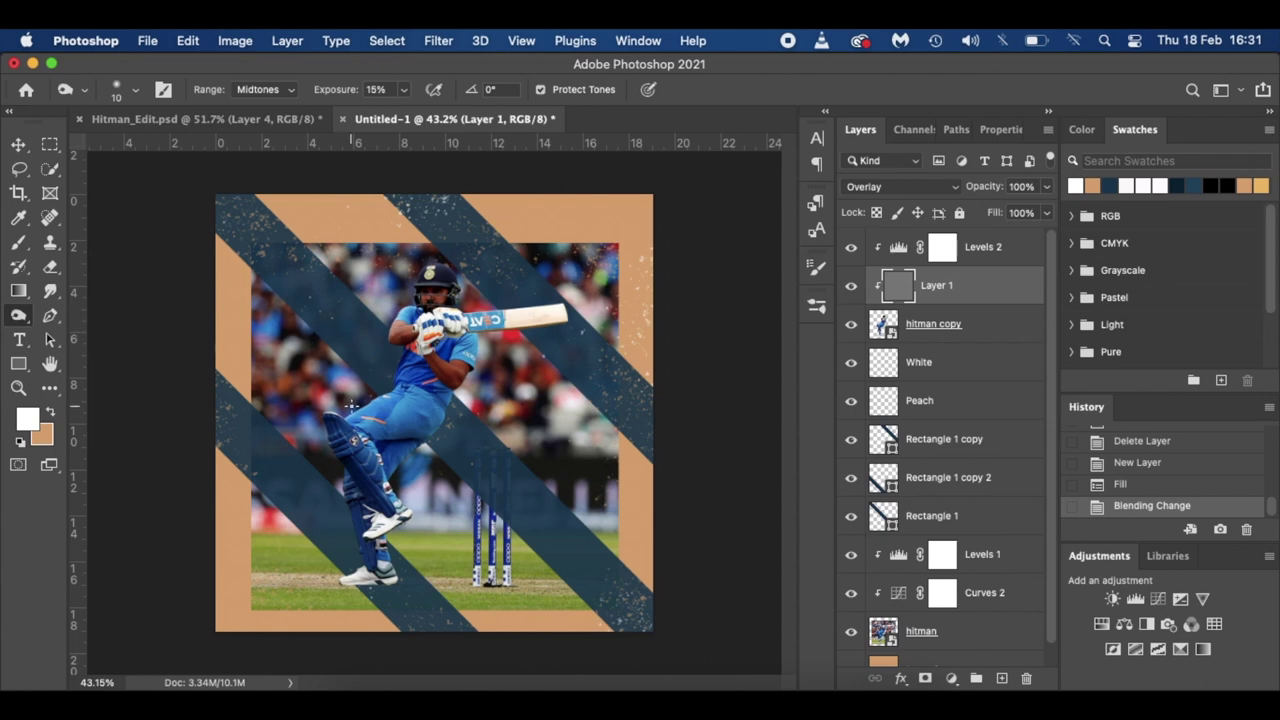
scroll(352, 405, up, 3)
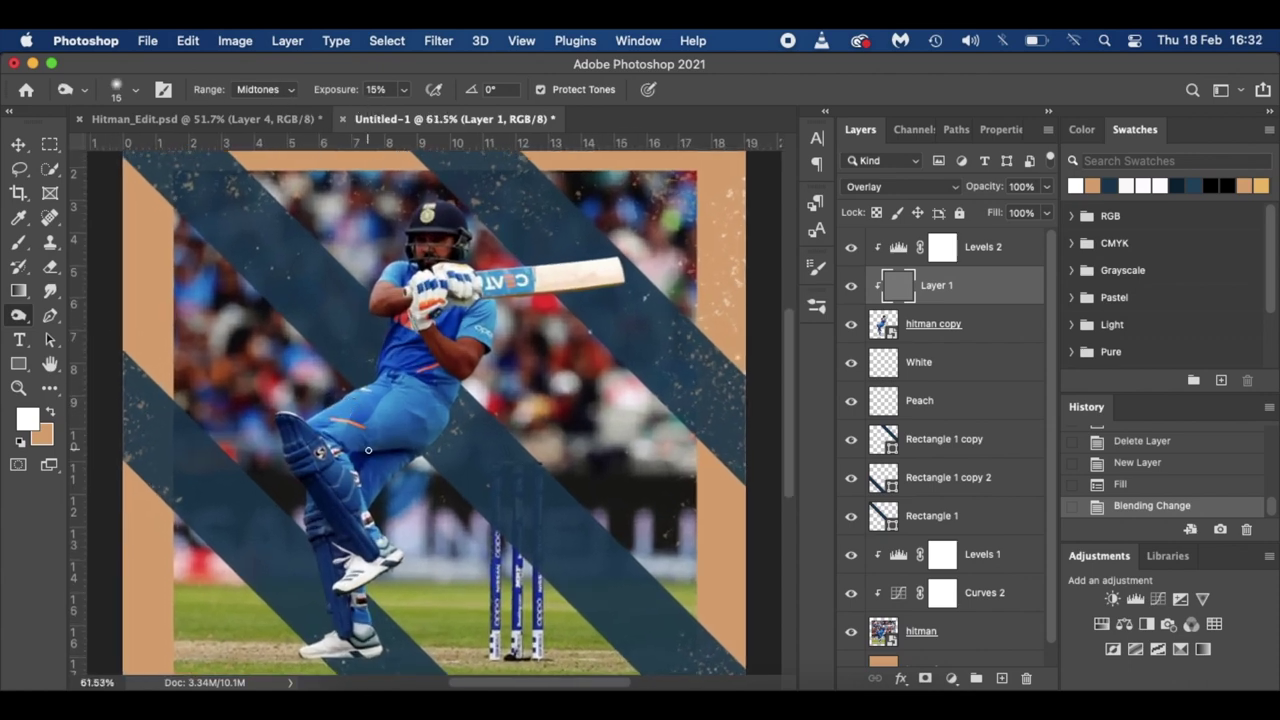
key(bracketright)
key(bracketright)
key(bracketright)
click(408, 455)
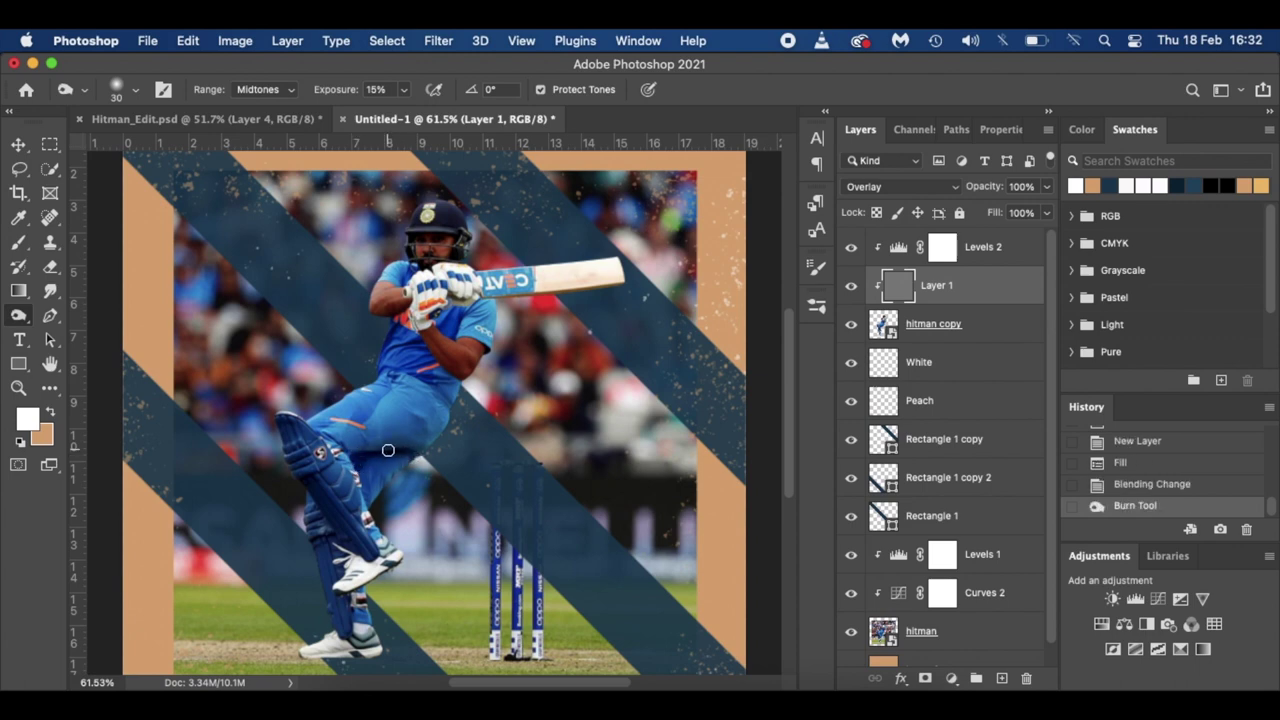
scroll(375, 447, down, 3)
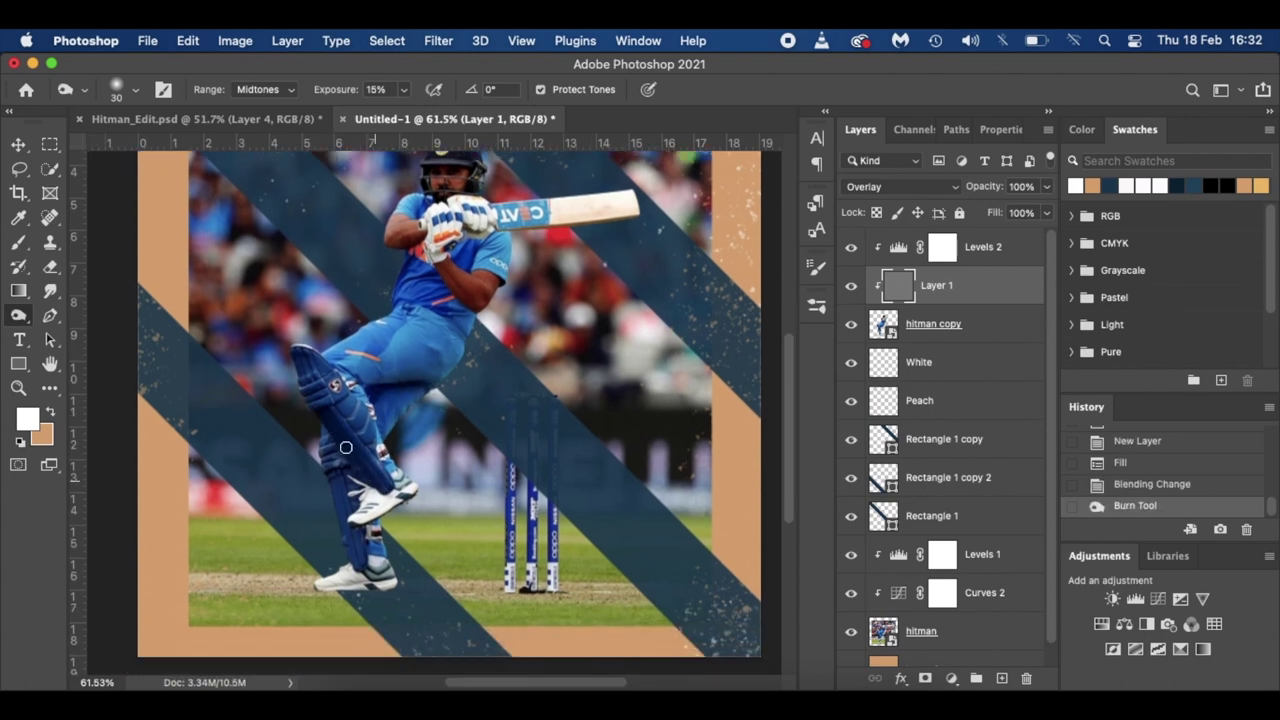
drag(347, 447, 323, 413)
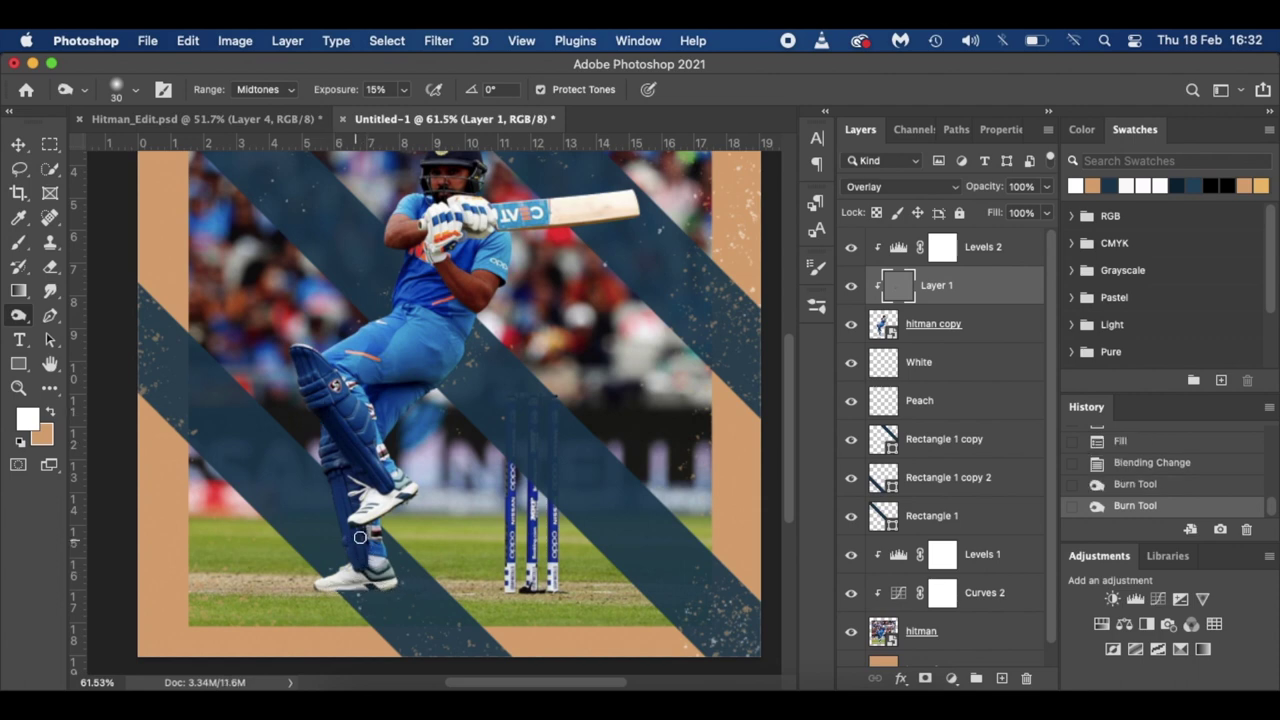
drag(370, 529, 367, 535)
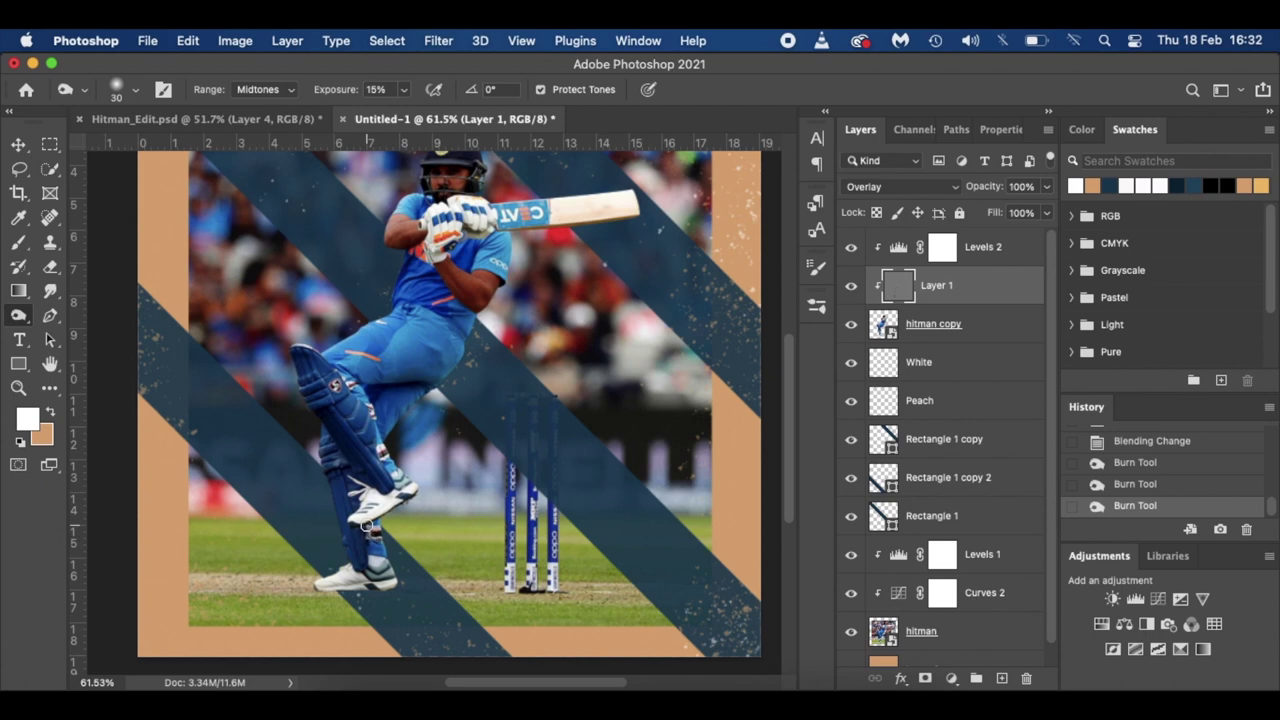
click(406, 505)
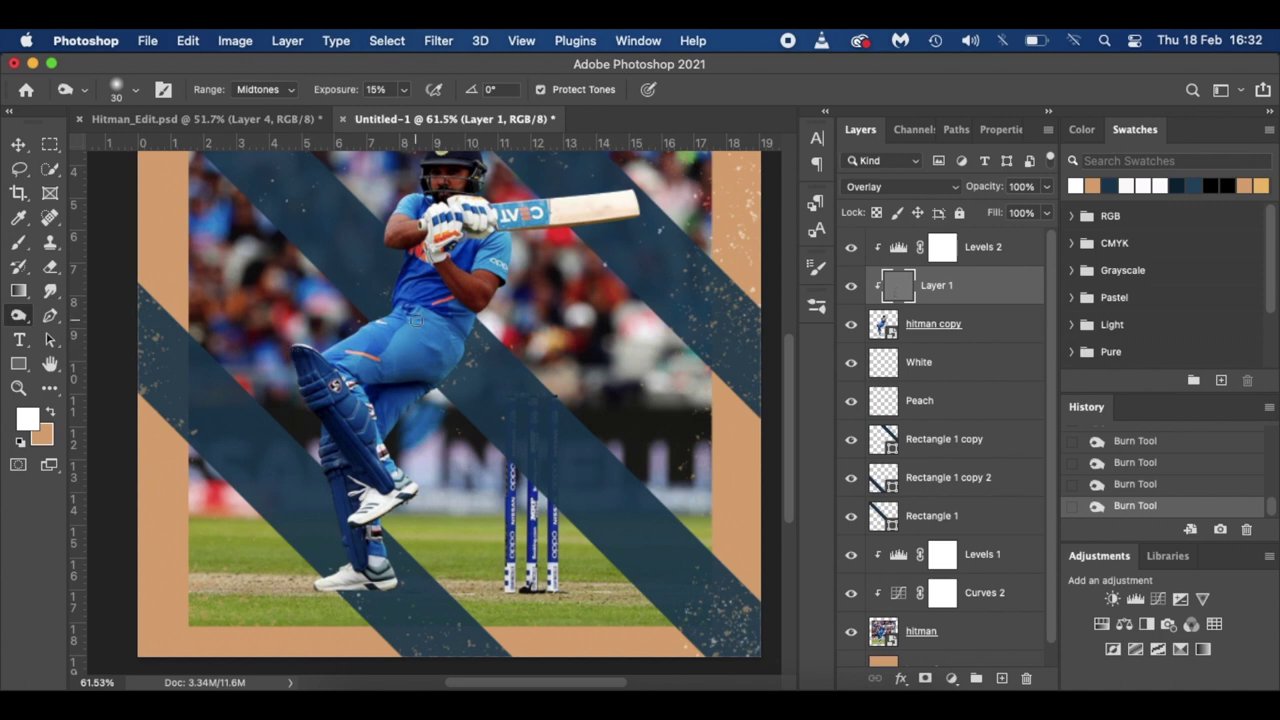
- Resize the burn brush between 15 and 30 px, settling on 20 px
scroll(414, 327, up, 5)
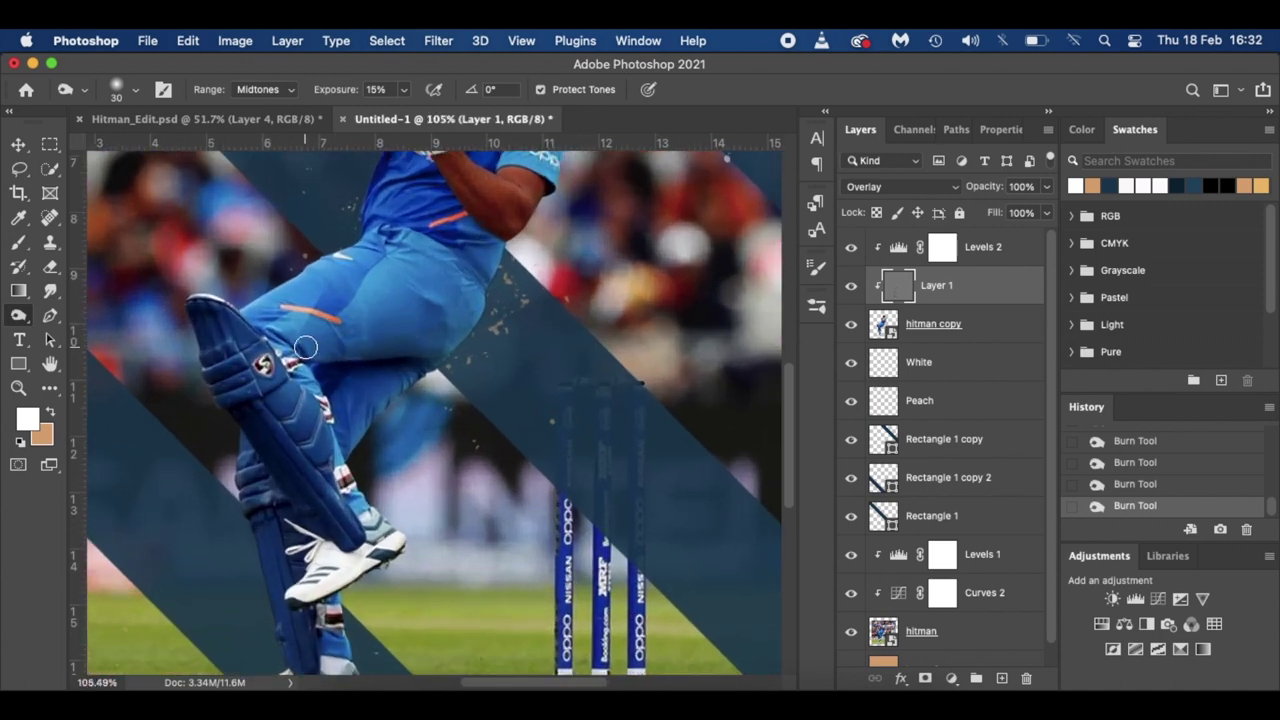
key(bracketleft)
key(bracketleft)
key(bracketleft)
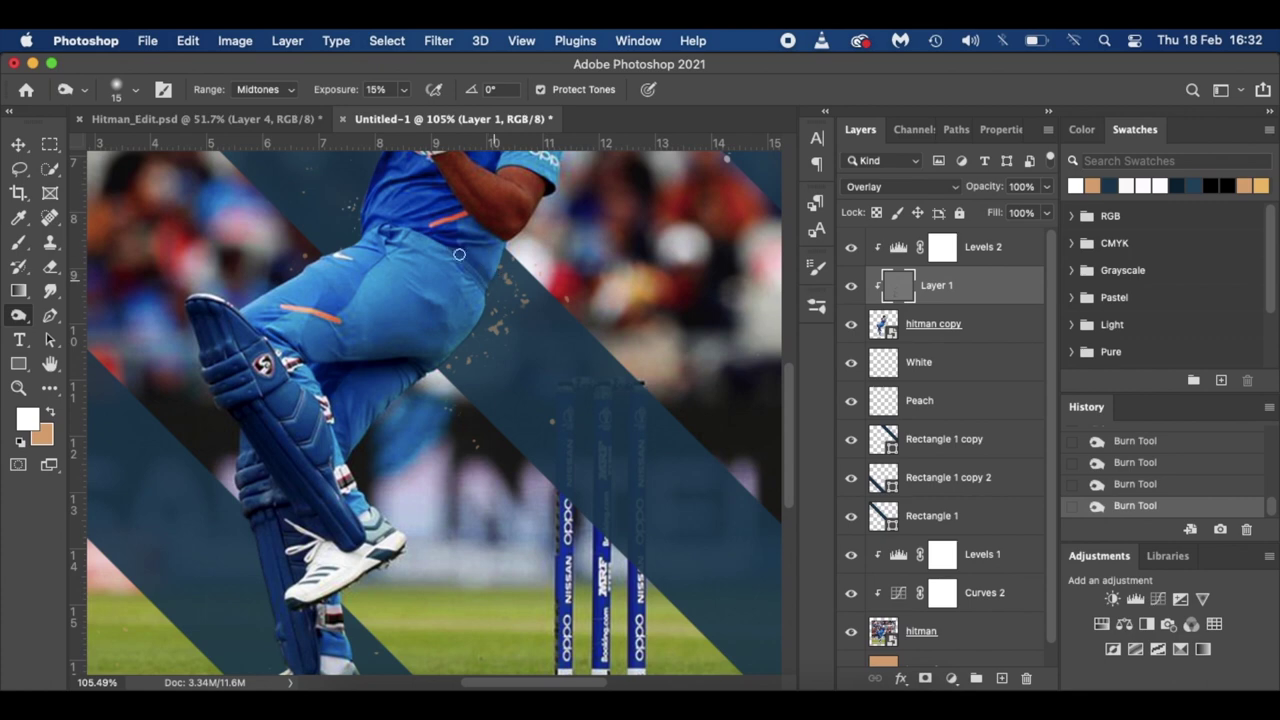
scroll(495, 287, up, 2)
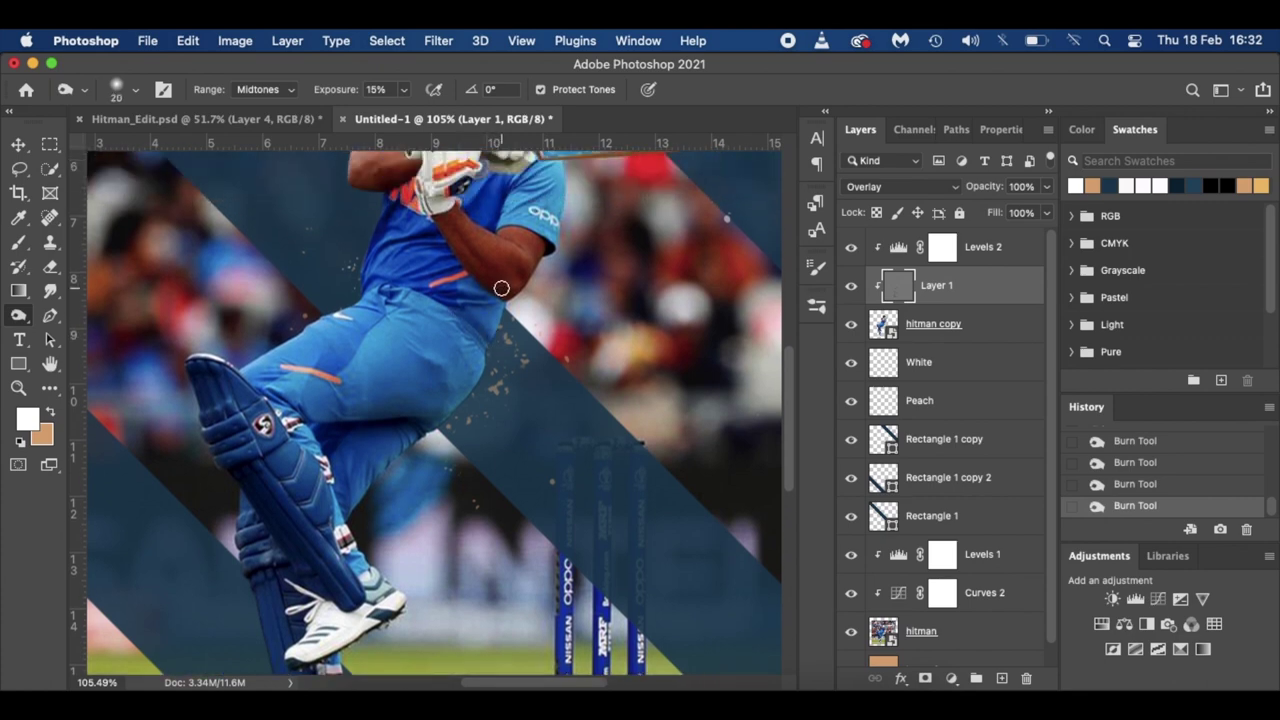
key(bracketright)
key(bracketright)
key(bracketleft)
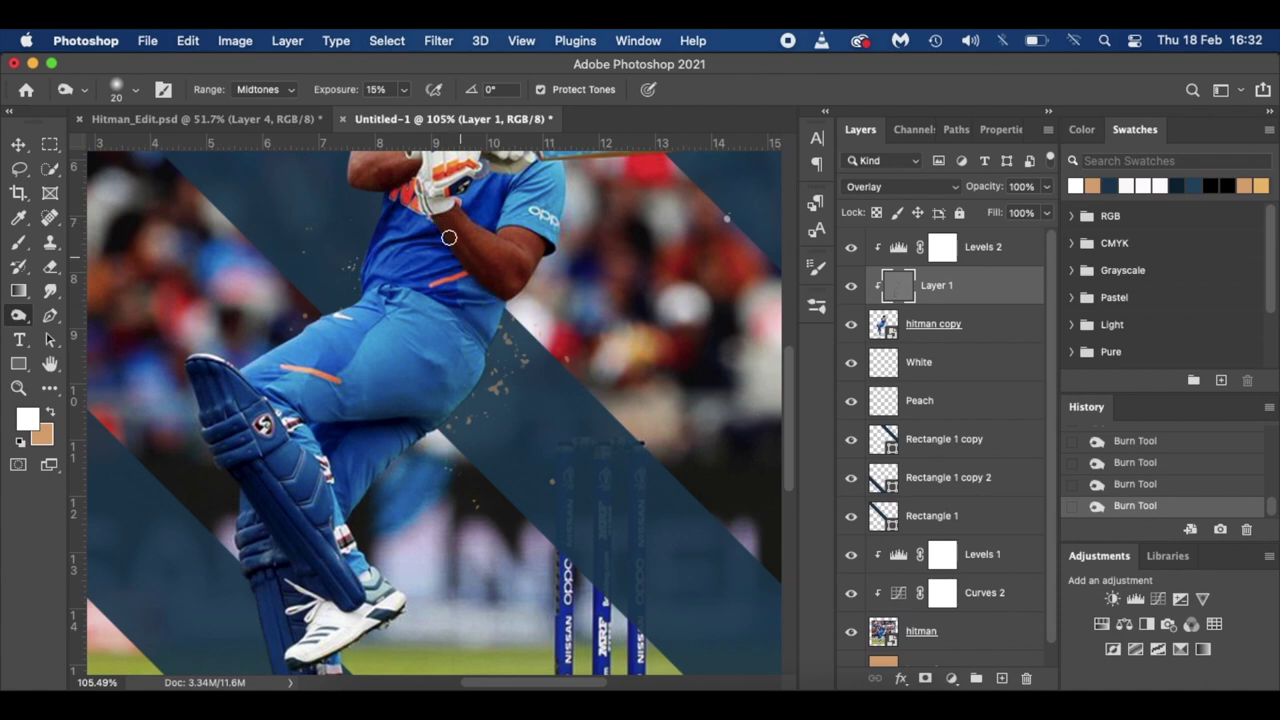
scroll(449, 237, up, 6)
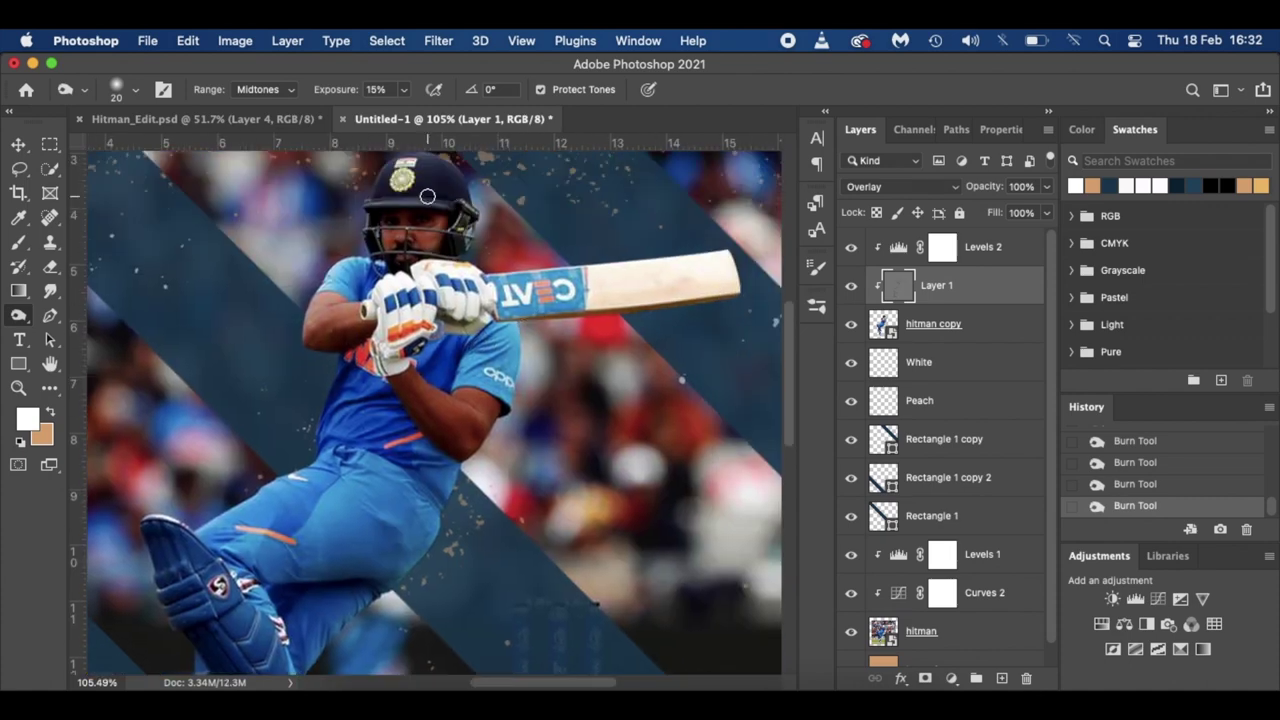
scroll(427, 196, down, 10)
scroll(415, 303, up, 12)
scroll(415, 303, left, 4)
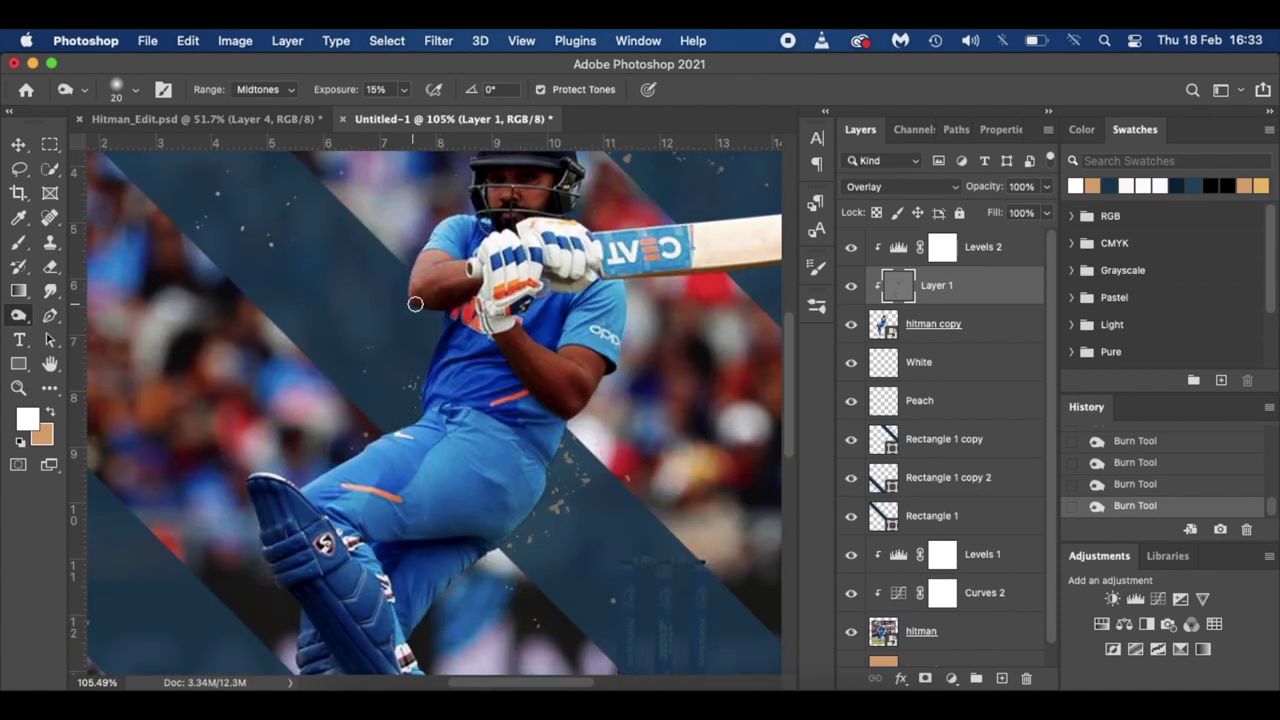
- Fit the poster on screen and toggle the gray overlay layer off and on to compare
key(super+0)
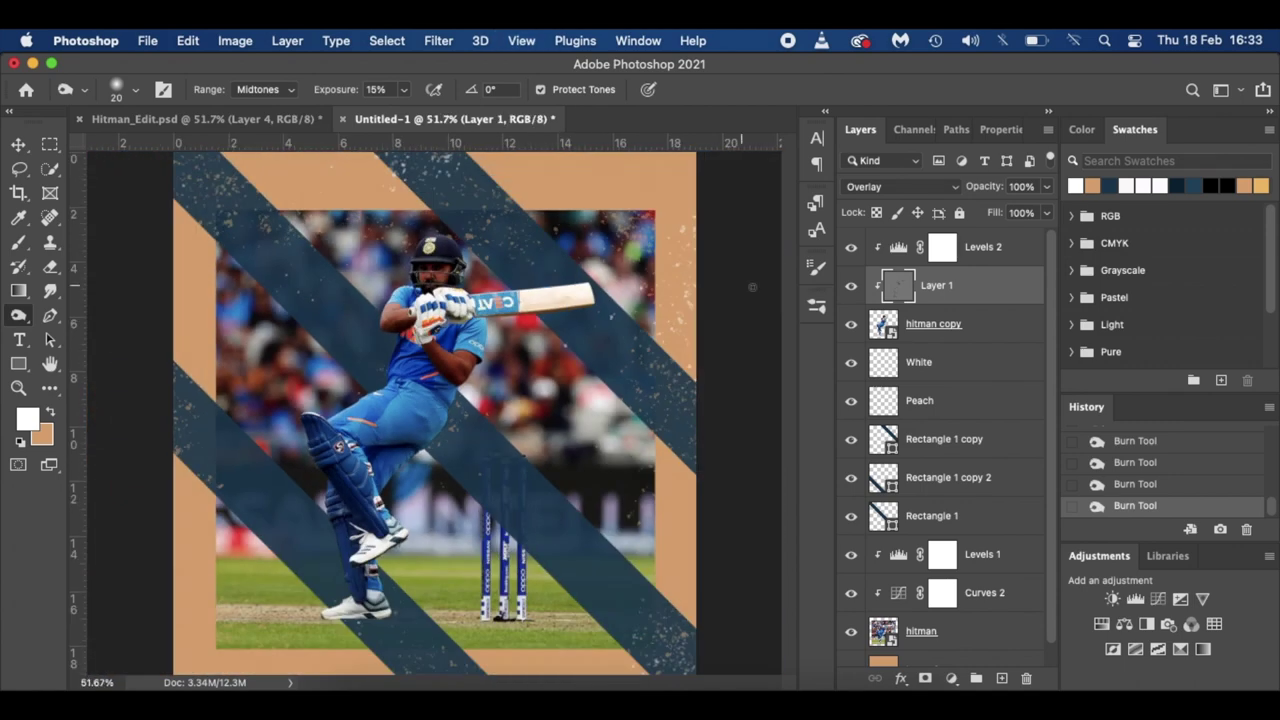
click(851, 286)
click(851, 286)
- Dodge highlights on the batsman's leg pads and the area above the shoe at 10% exposure
right_click(22, 322)
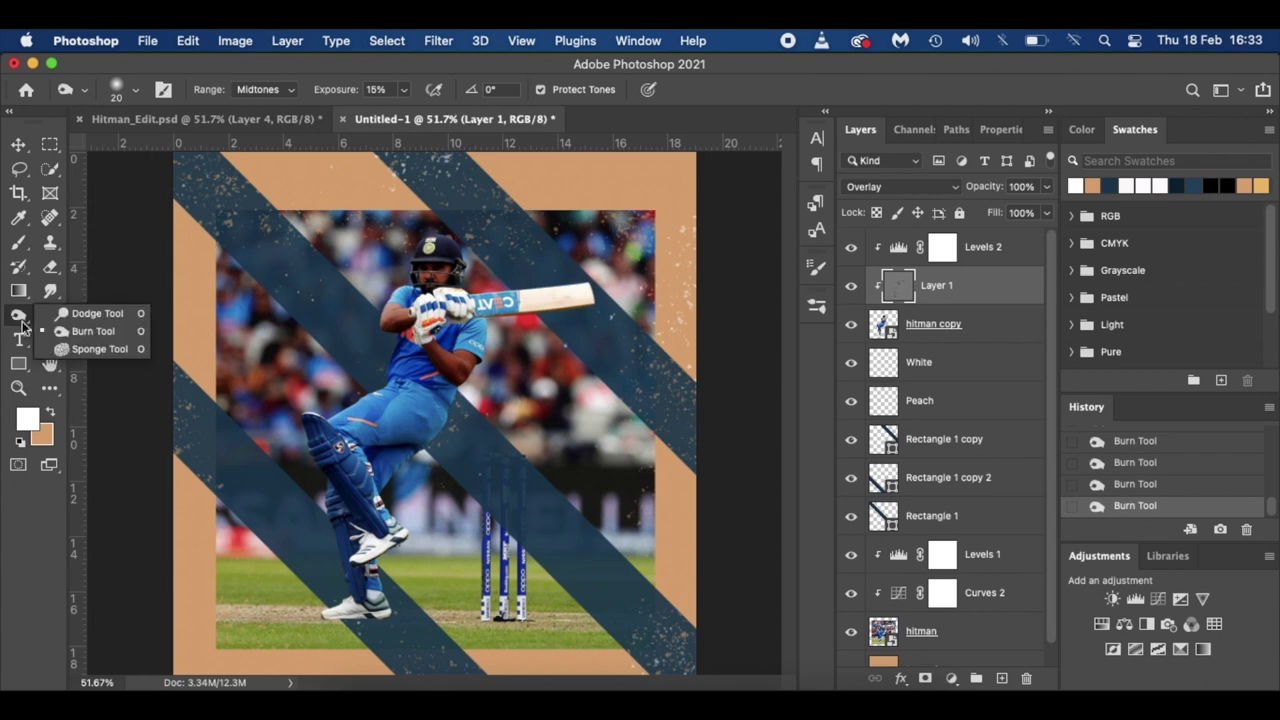
click(72, 313)
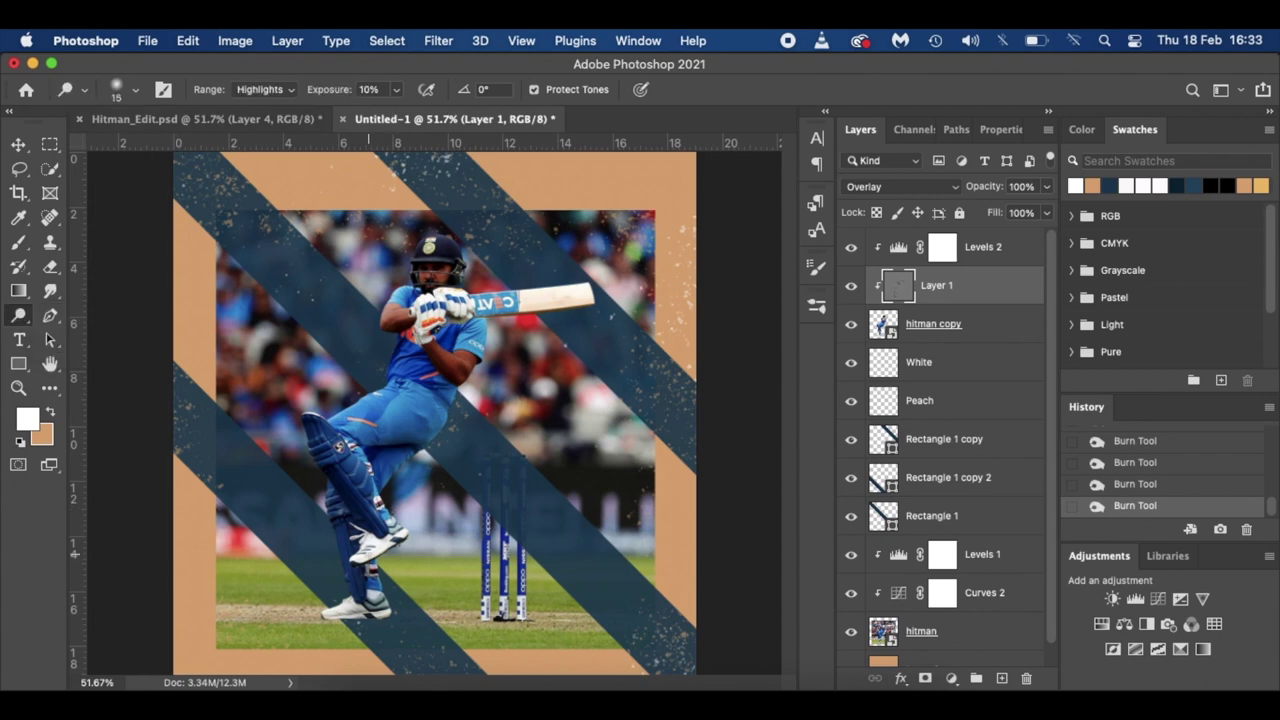
scroll(295, 490, up, 5)
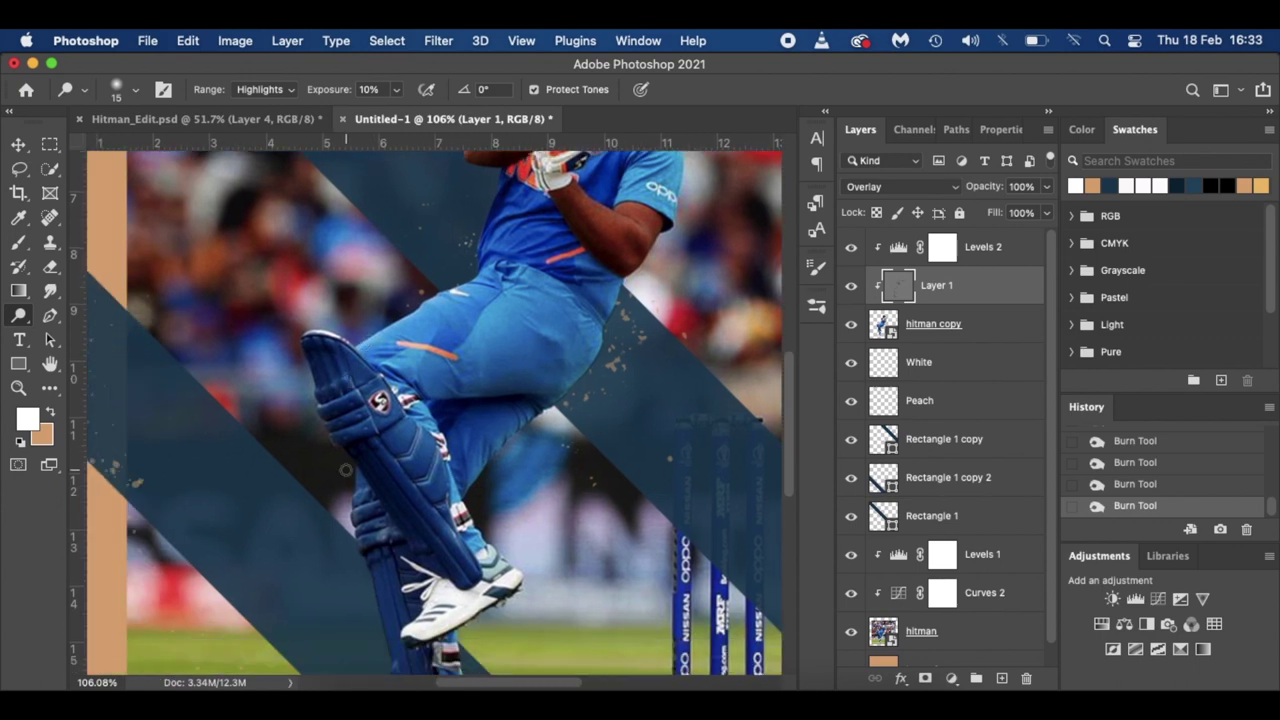
scroll(346, 490, down, 5)
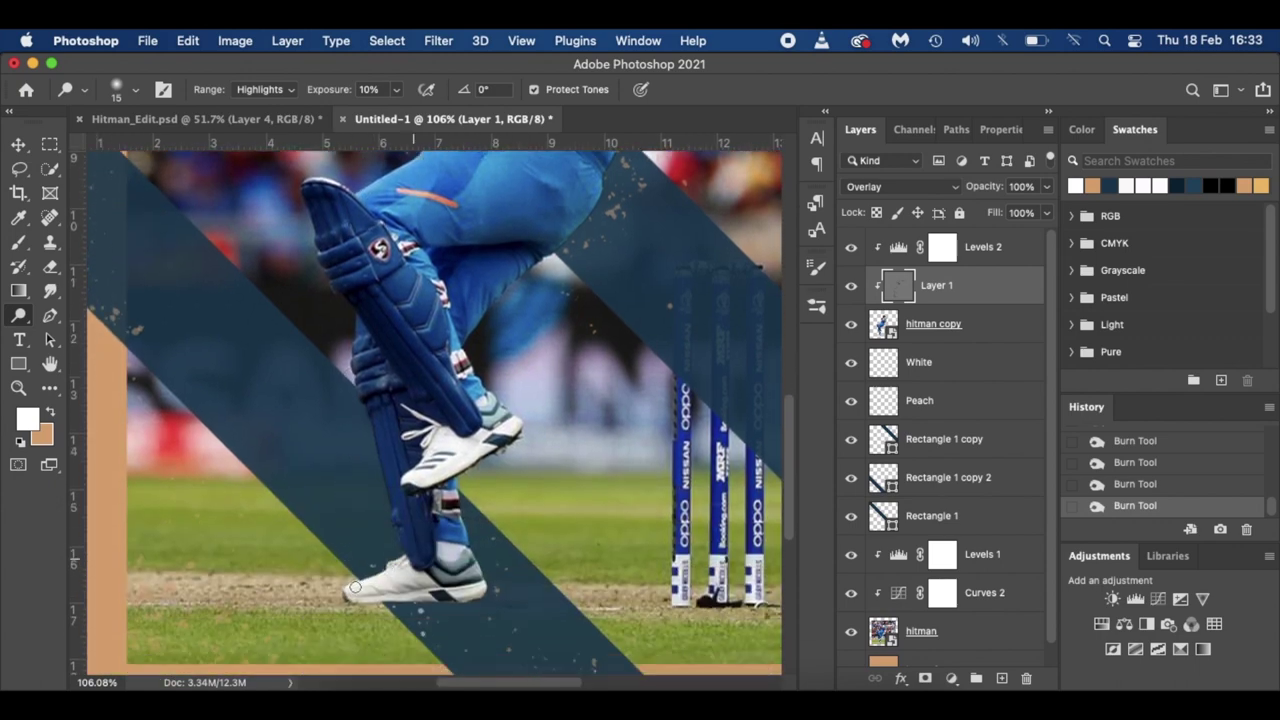
drag(364, 597, 409, 536)
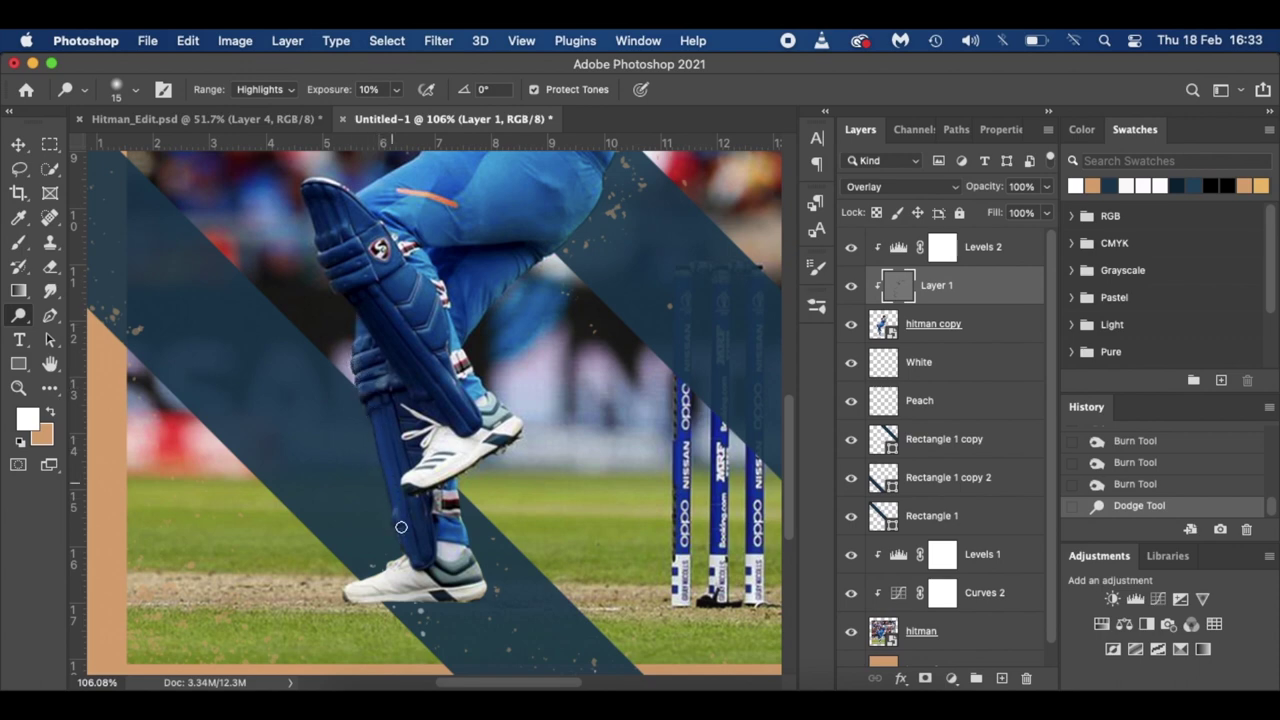
drag(401, 527, 429, 502)
drag(497, 429, 467, 404)
click(412, 336)
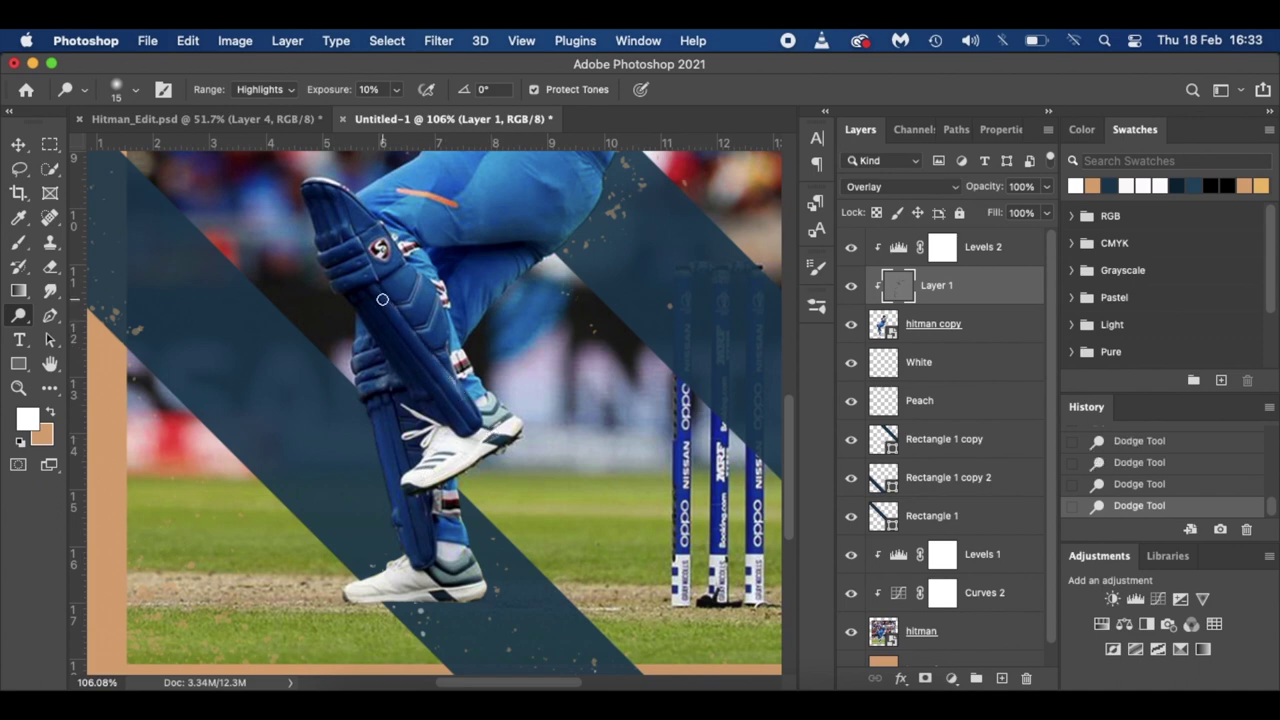
- Enlarge the dodge brush to 30 px and fit the whole poster in view
scroll(445, 367, up, 2)
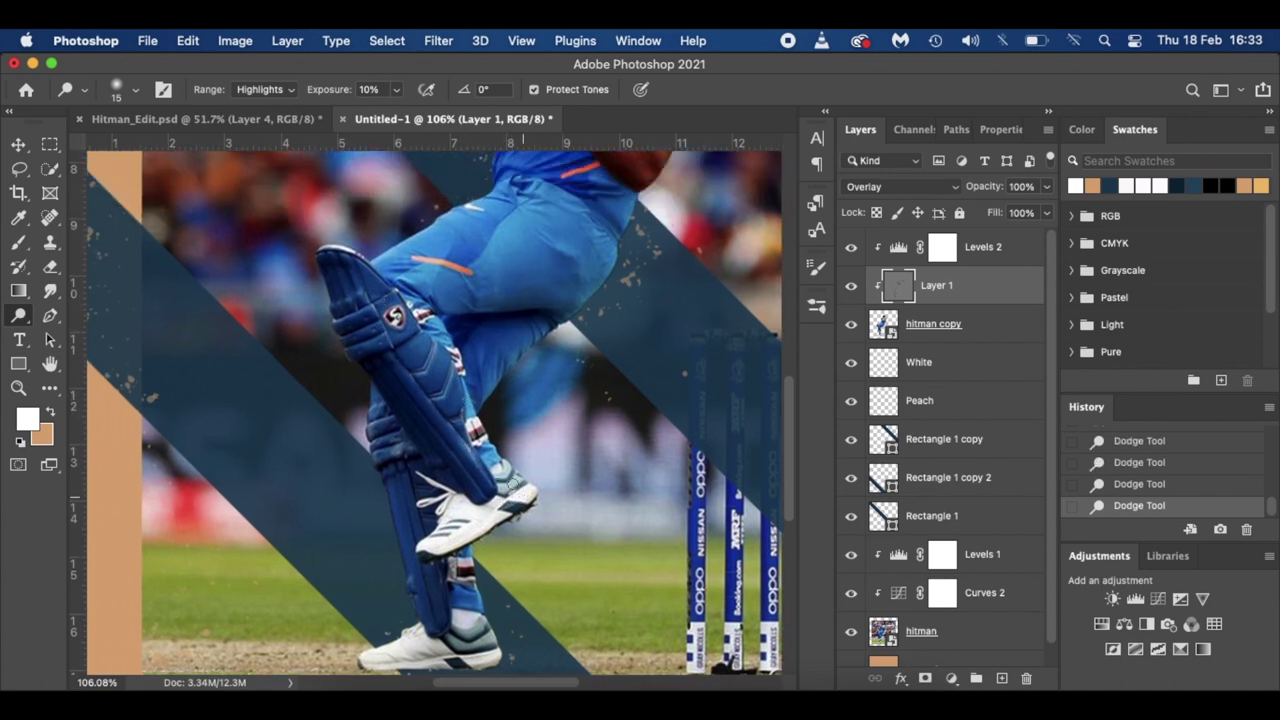
key(bracketright)
key(bracketright)
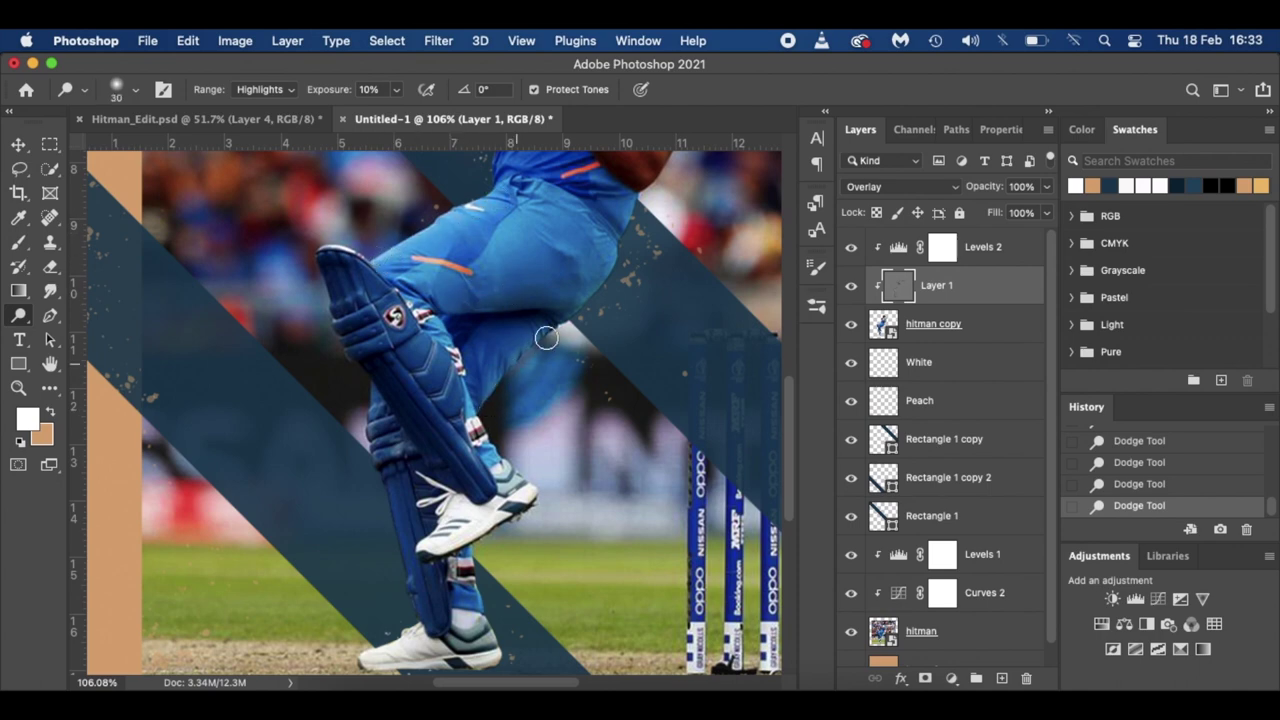
scroll(558, 330, up, 5)
scroll(558, 330, right, 3)
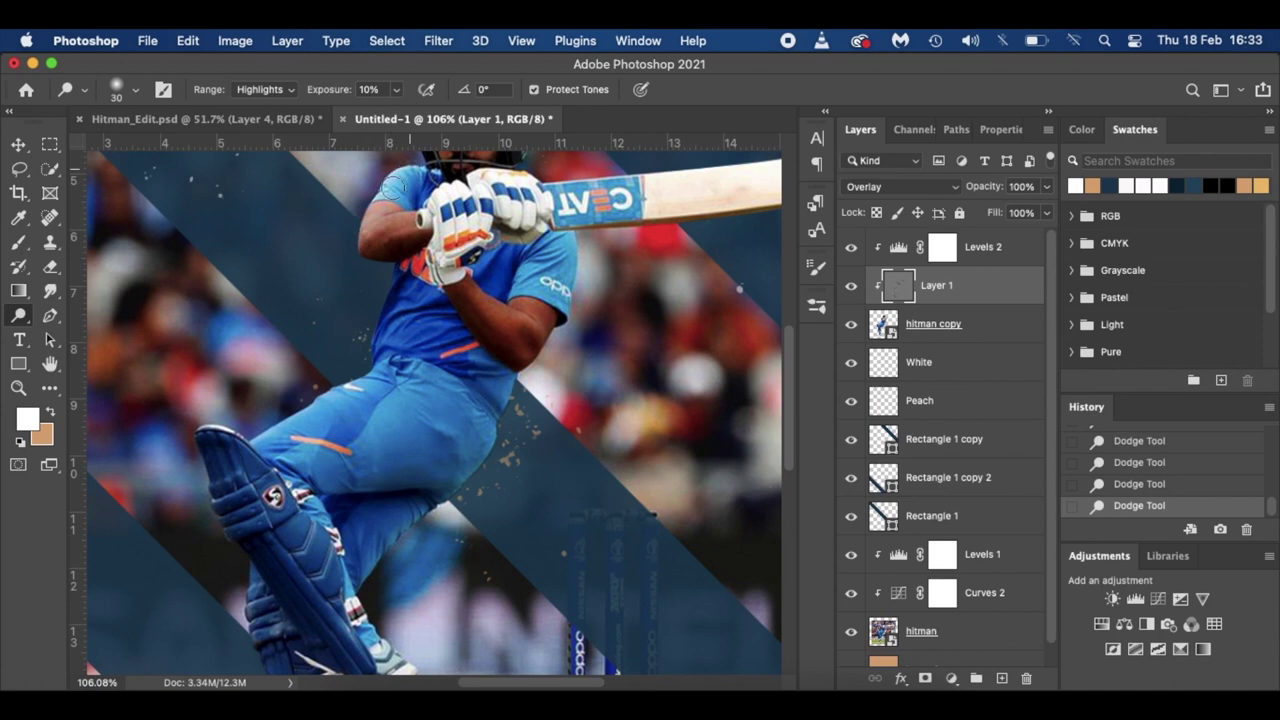
scroll(410, 220, up, 5)
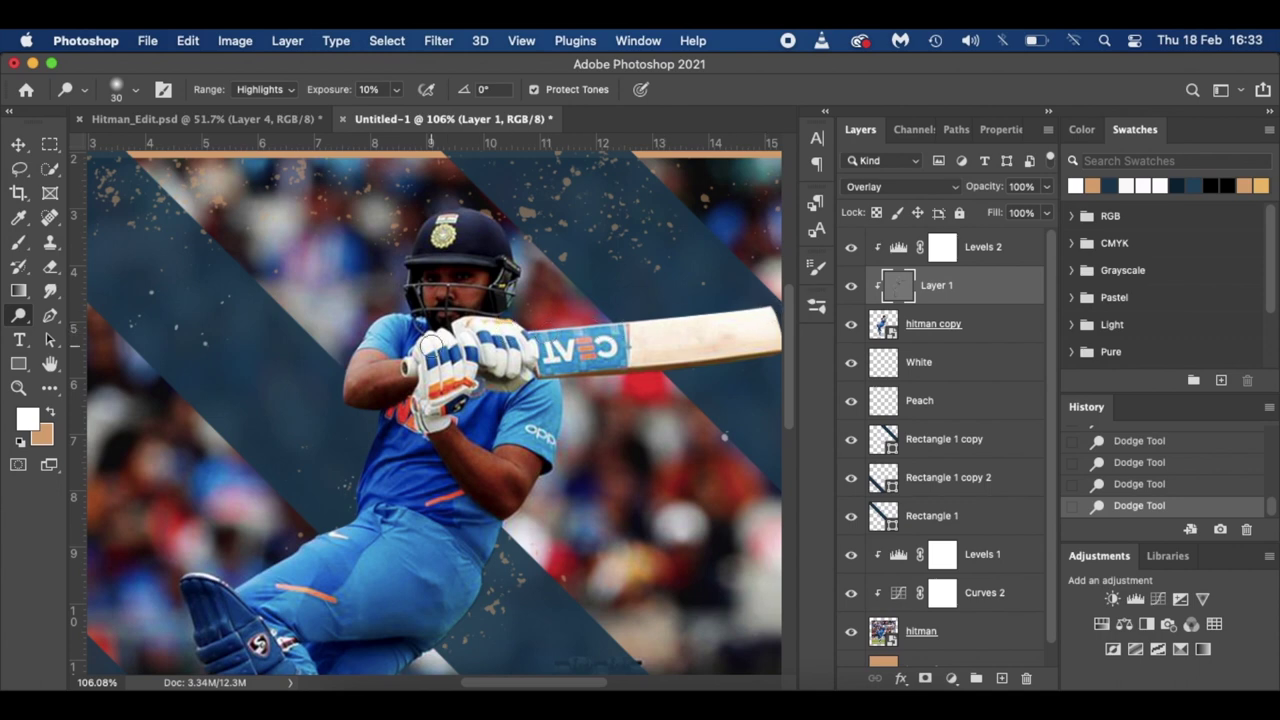
key(super+0)
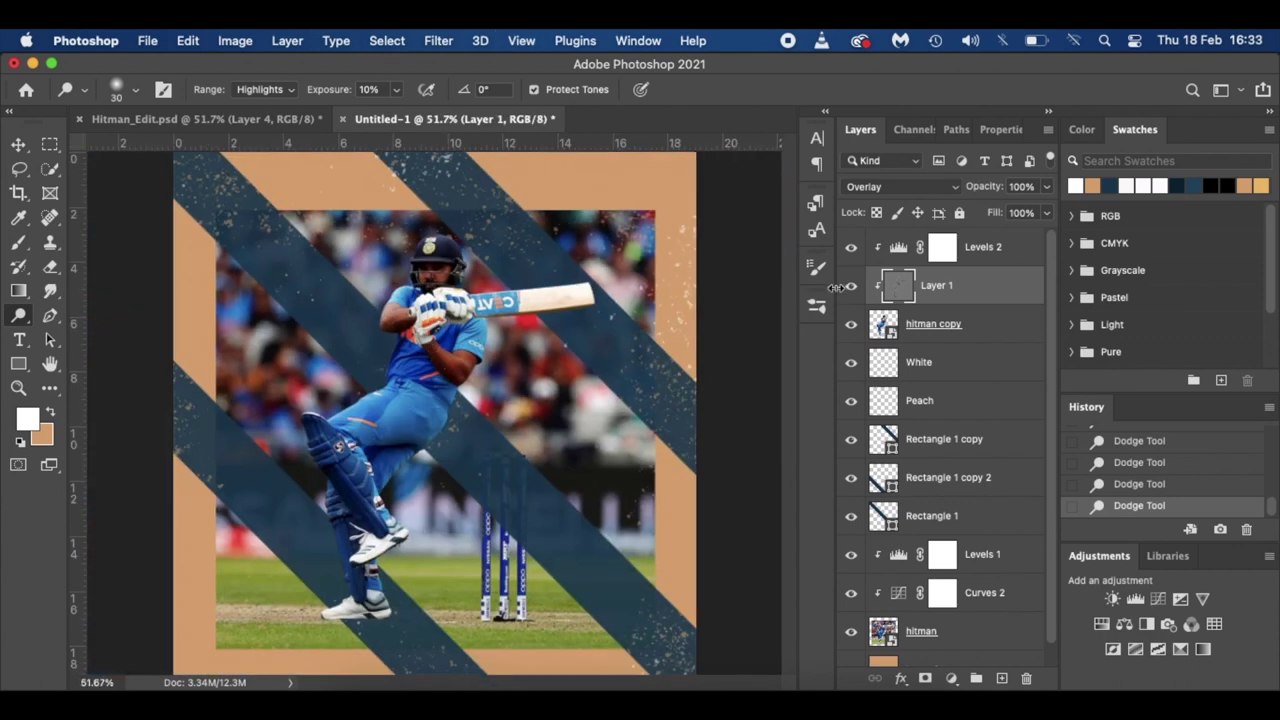
click(852, 287)
click(852, 287)
click(852, 287)
click(852, 287)
click(1010, 334)
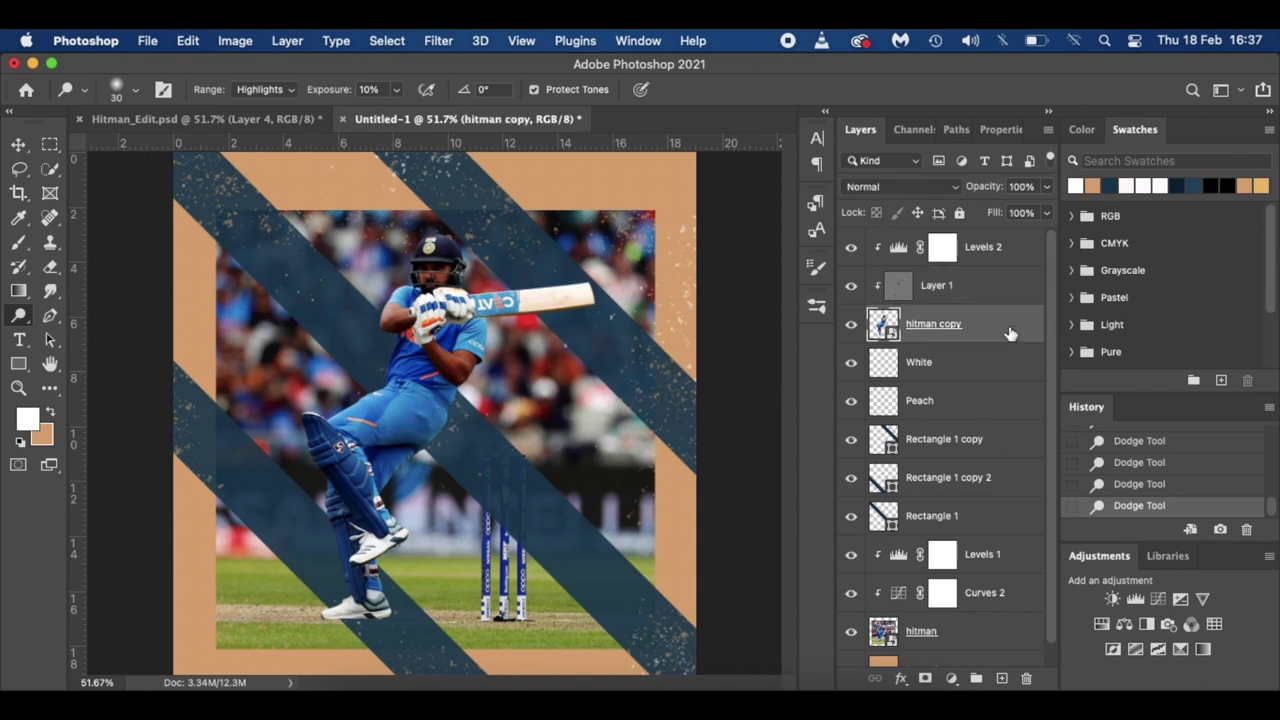
click(1000, 679)
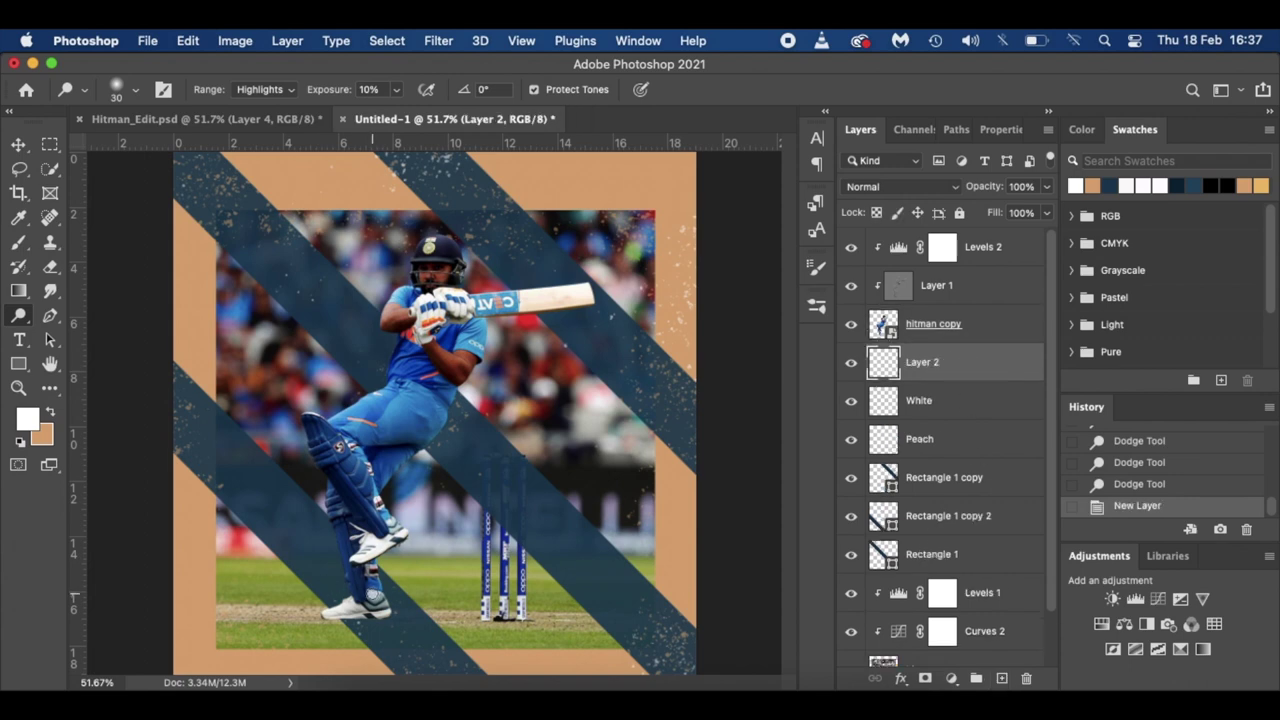
- Reset colours to black and white and choose a flattened Soft Round brush tip
key(d)
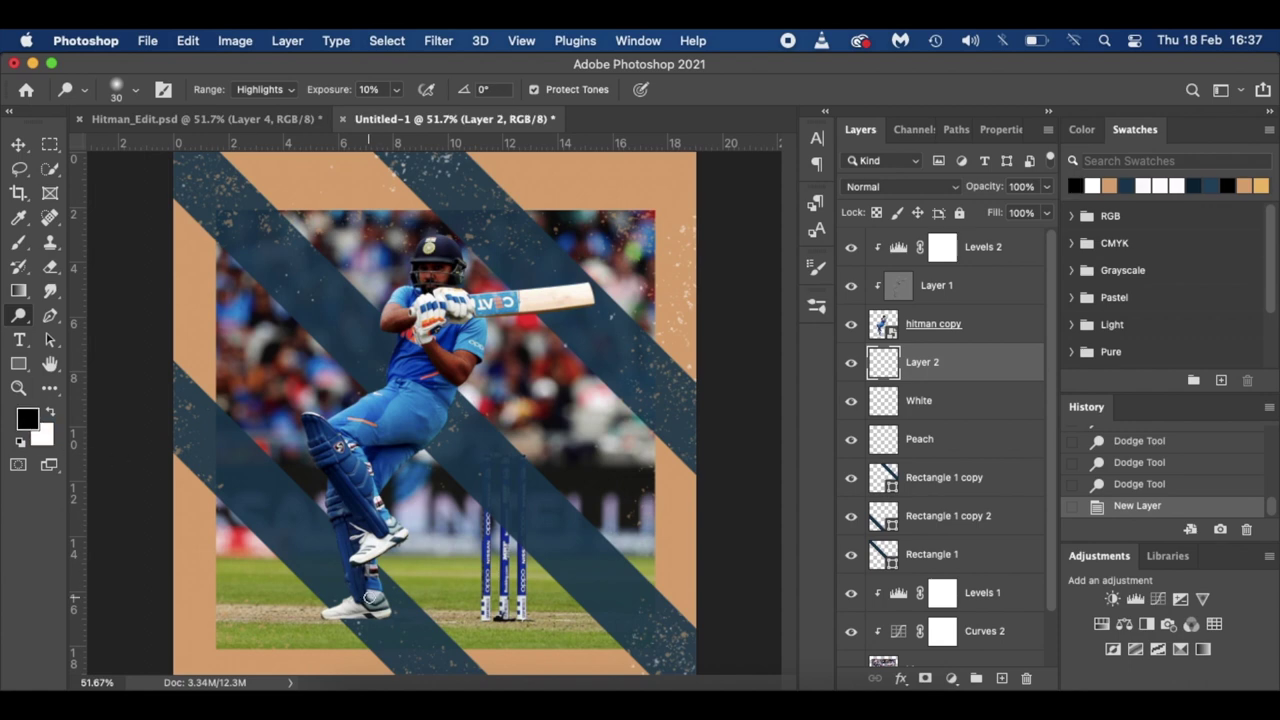
key(b)
drag(418, 622, 400, 620)
right_click(395, 620)
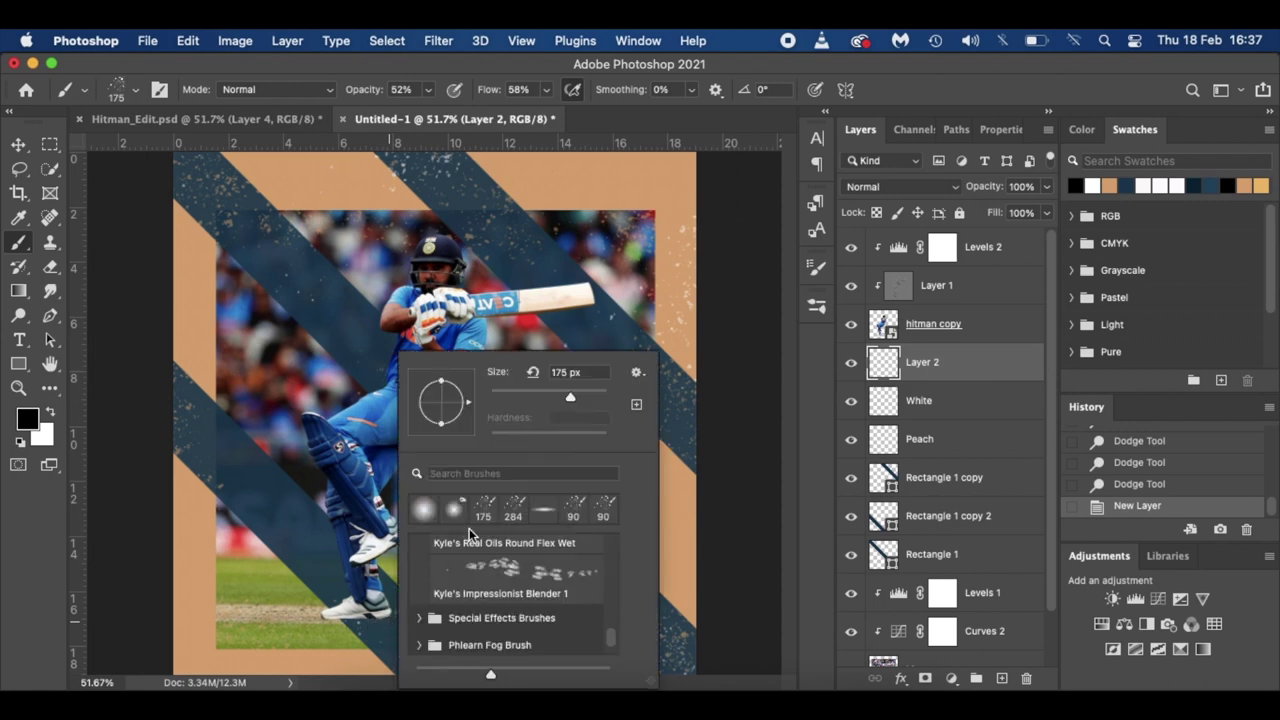
scroll(445, 542, up, 10)
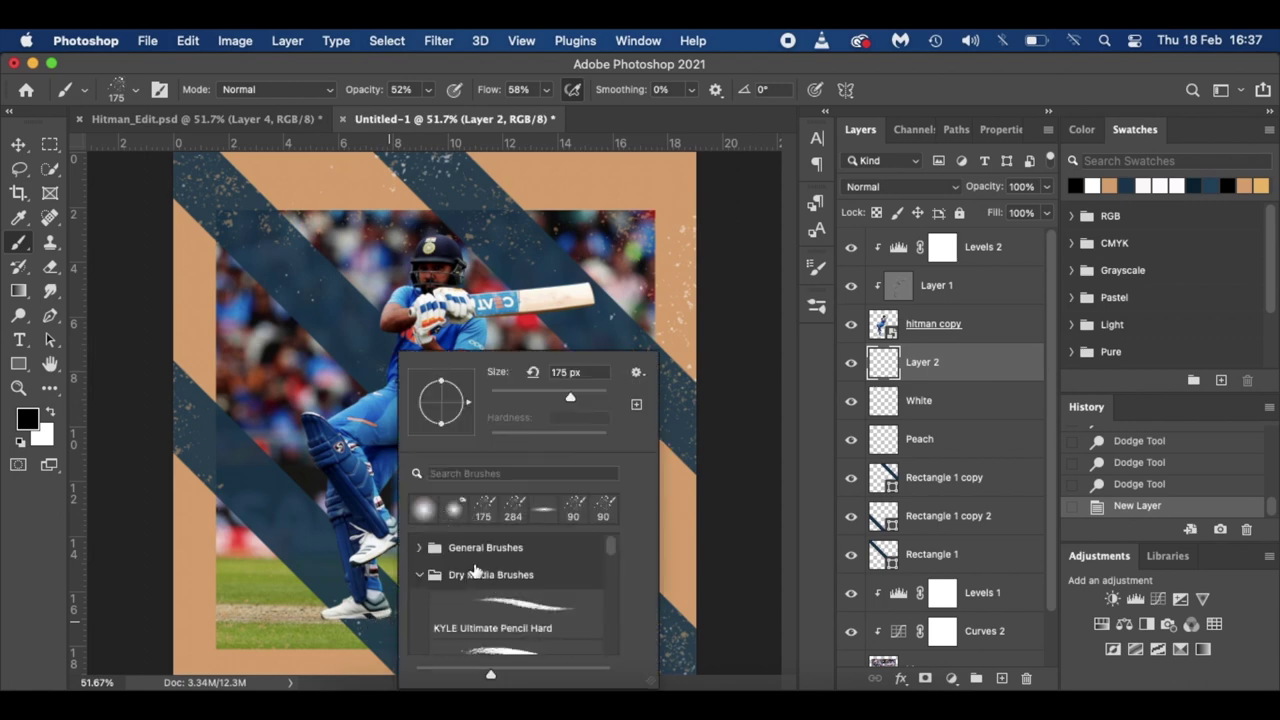
click(418, 547)
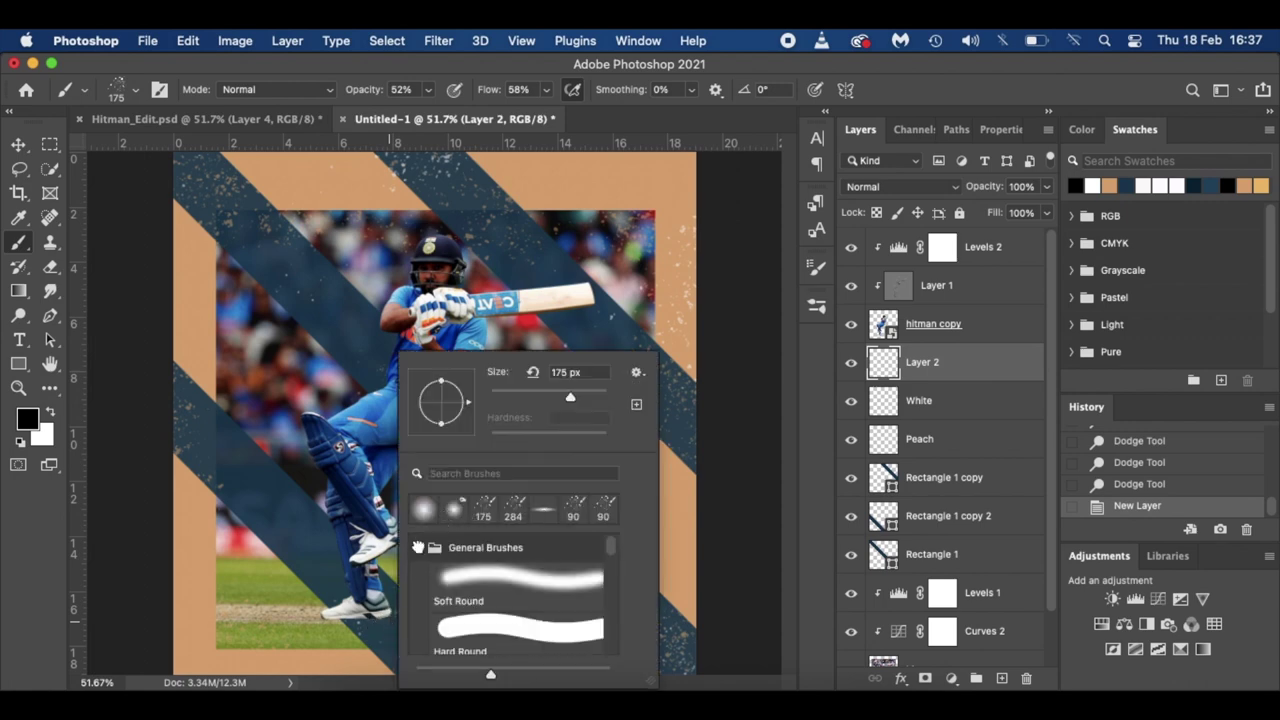
click(473, 595)
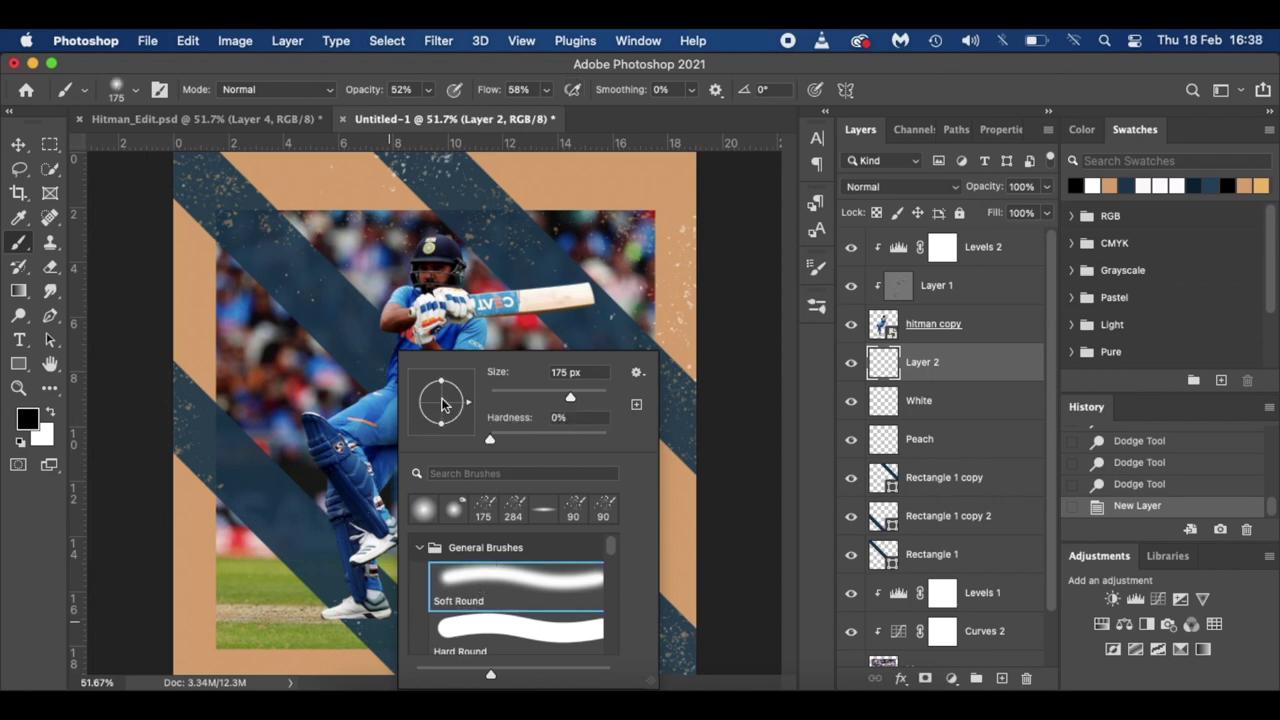
drag(442, 382, 442, 396)
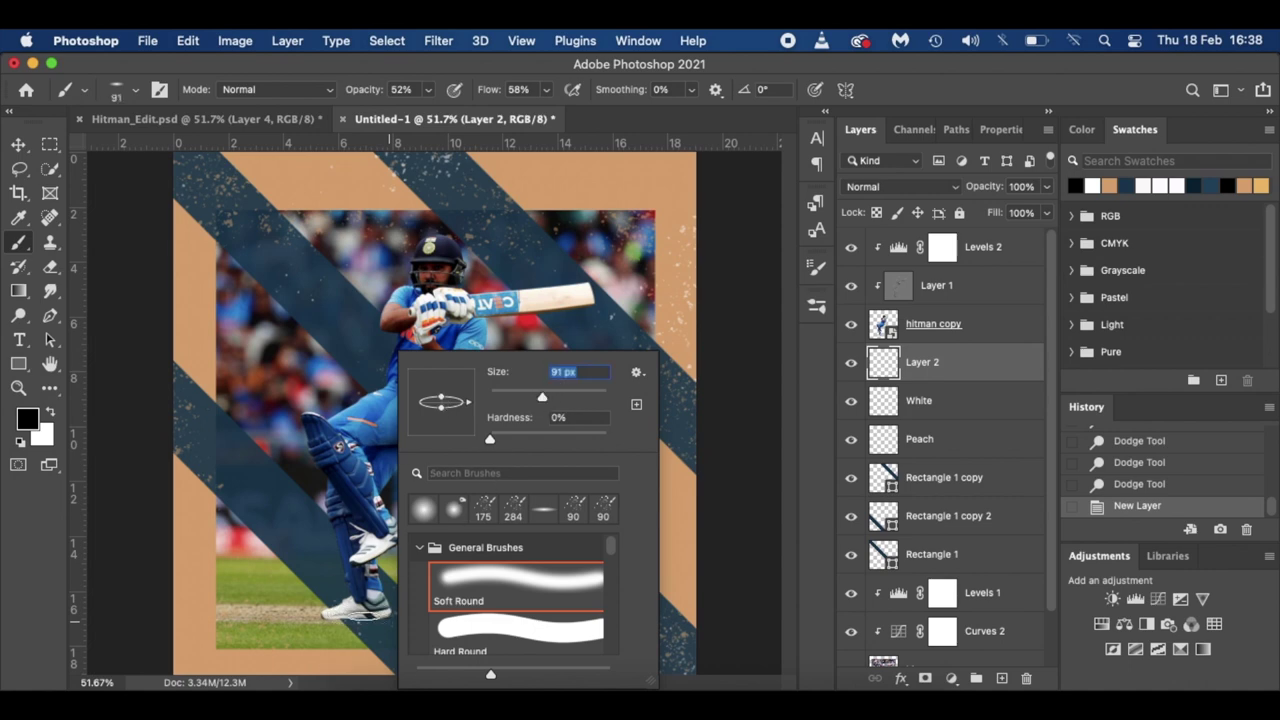
click(360, 619)
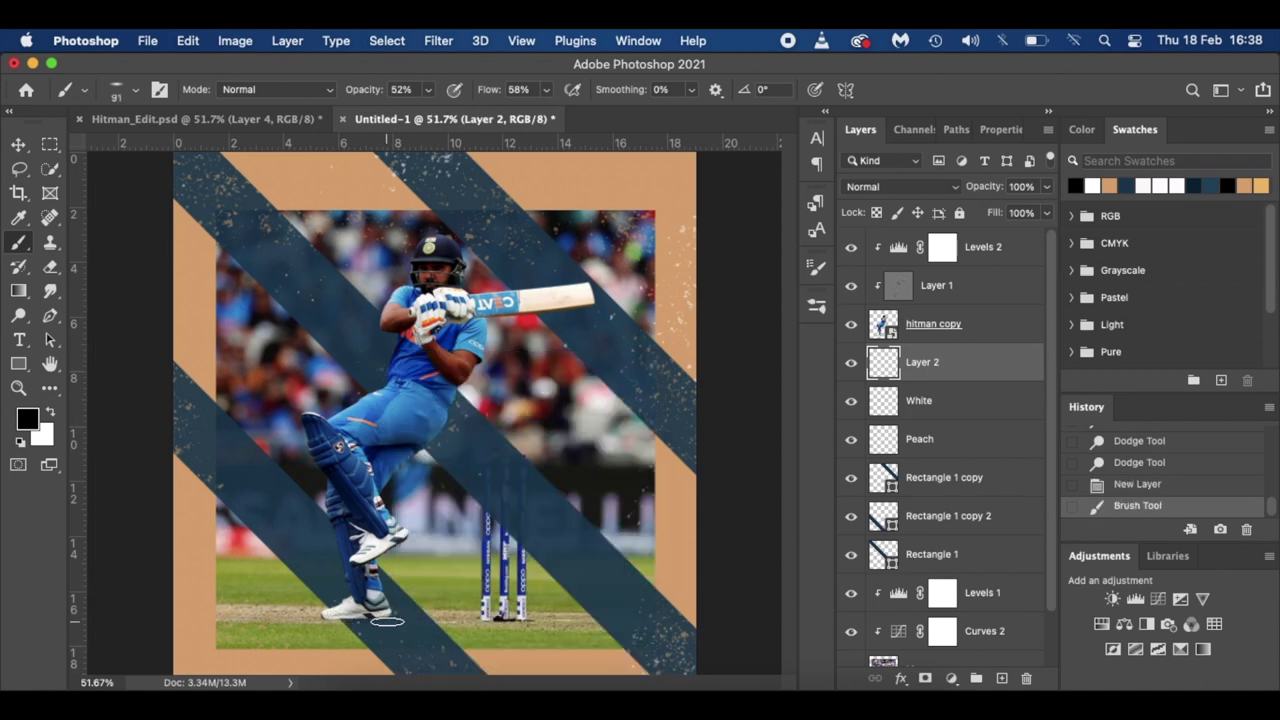
- Paint a soft black shadow under the batsman's shoe, redoing the first stroke
scroll(417, 371, up, 3)
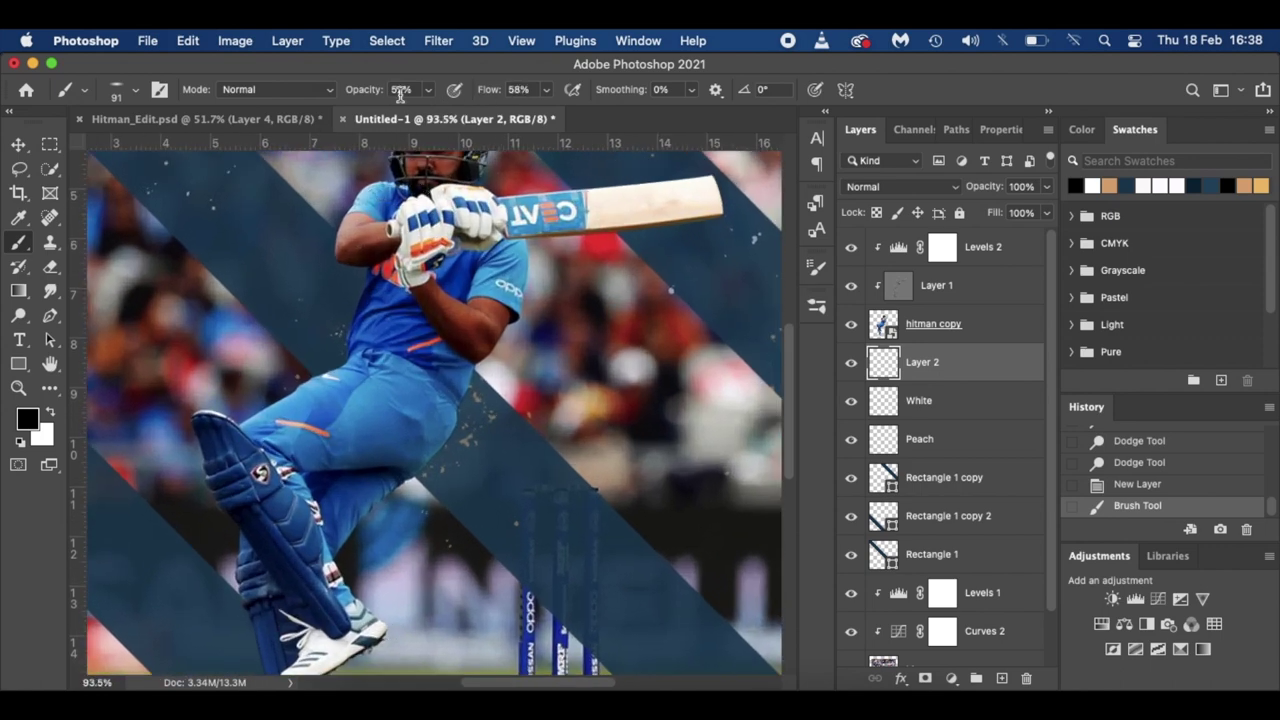
scroll(450, 160, down, 5)
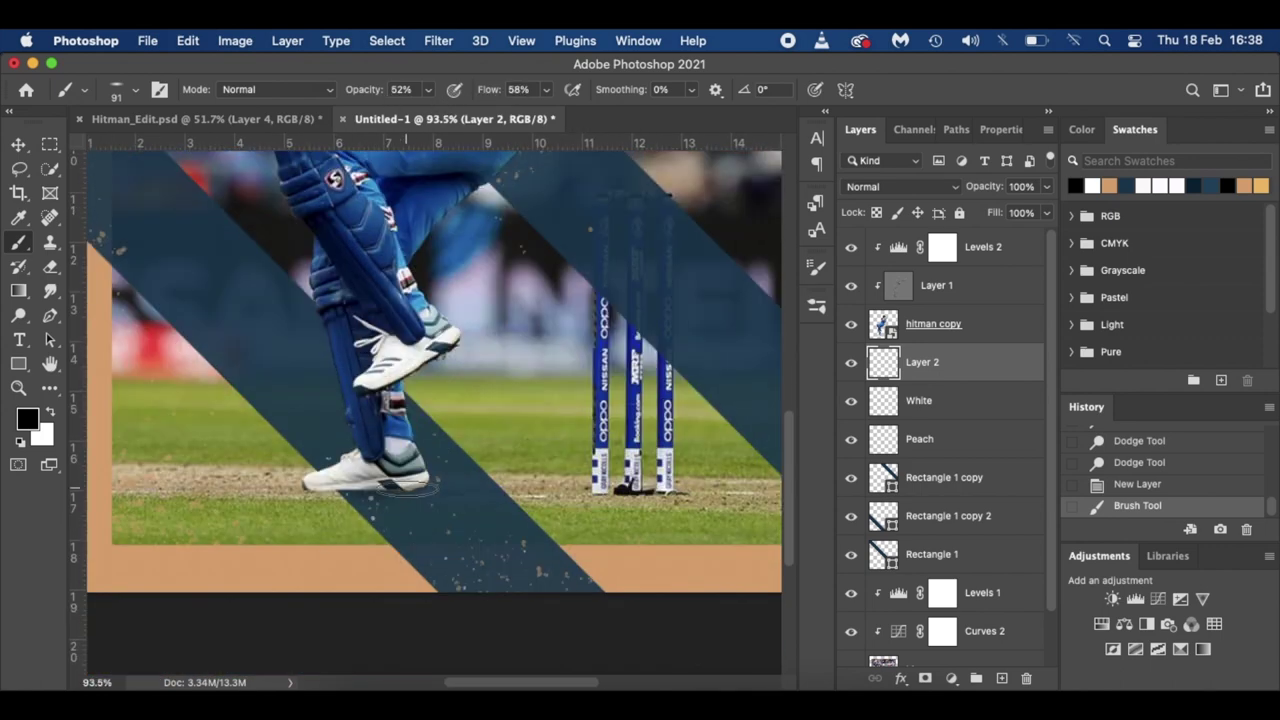
drag(404, 490, 300, 492)
key(super+z)
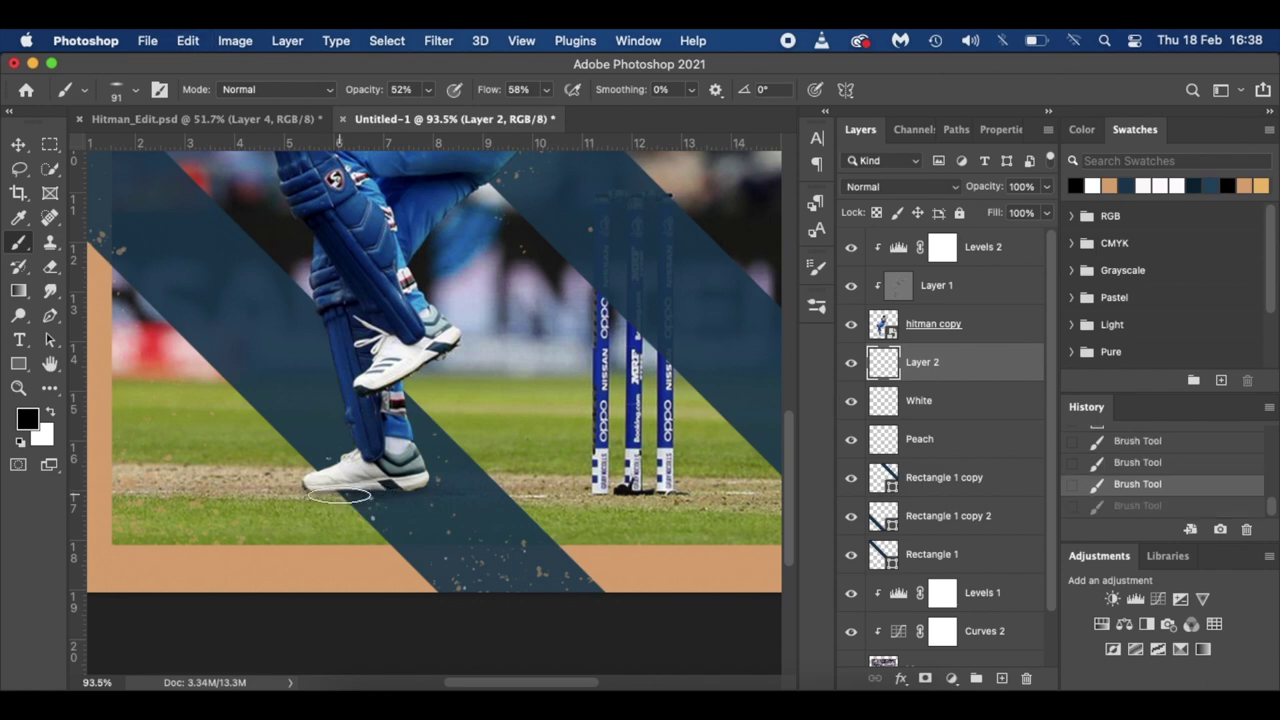
drag(335, 492, 305, 492)
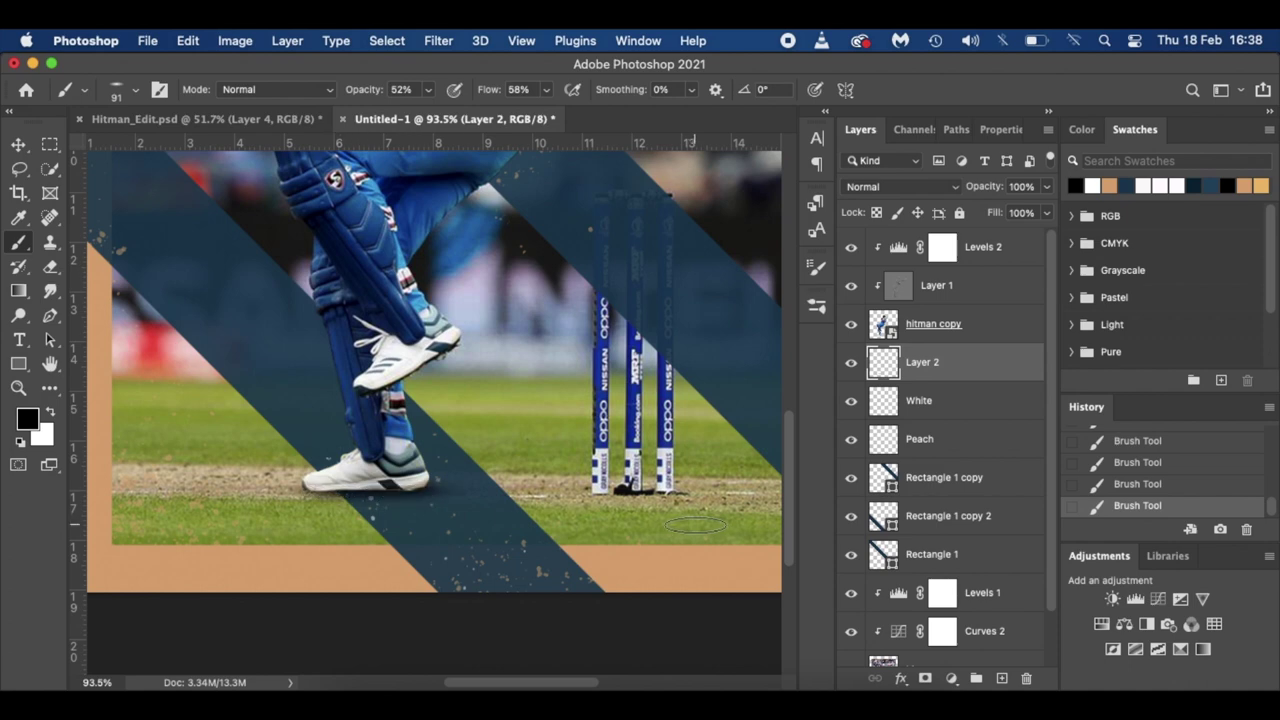
- Rename the new layer to Shadow
double_click(922, 362)
text(Shadow)
key(Return)
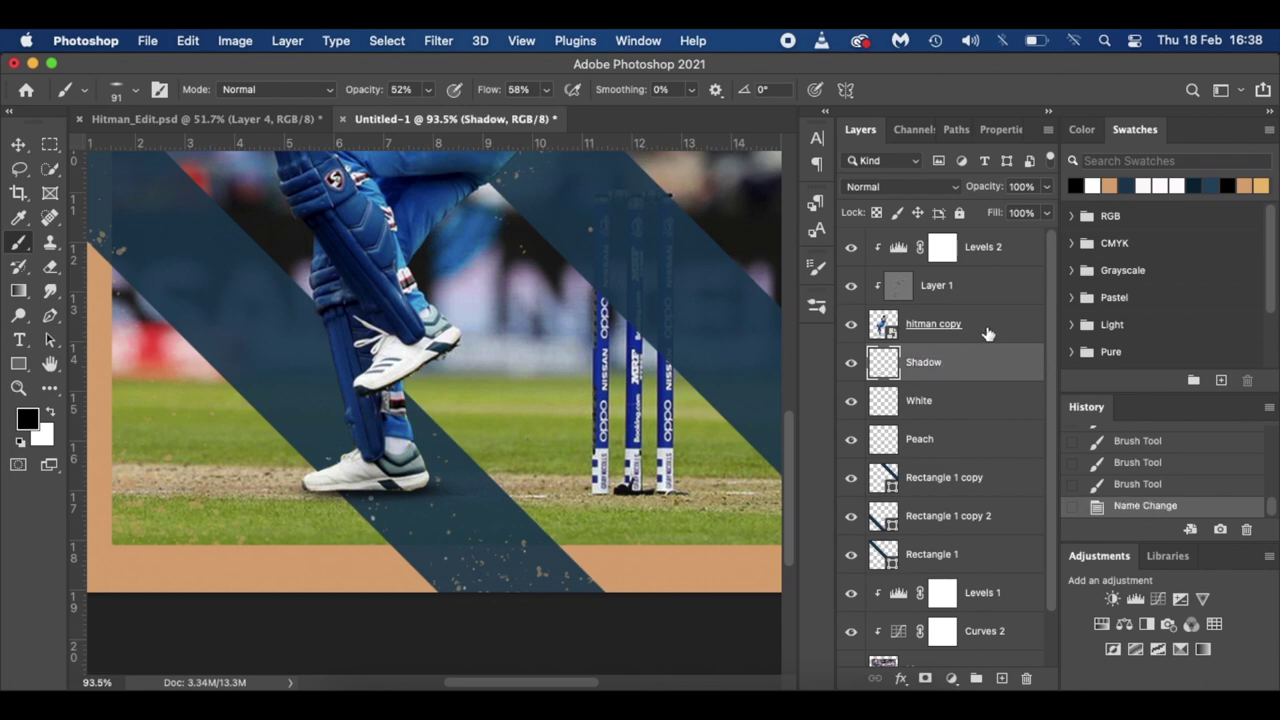
- Add a new layer clipped to the hitman copy and set a 52 px soft round brush
click(962, 334)
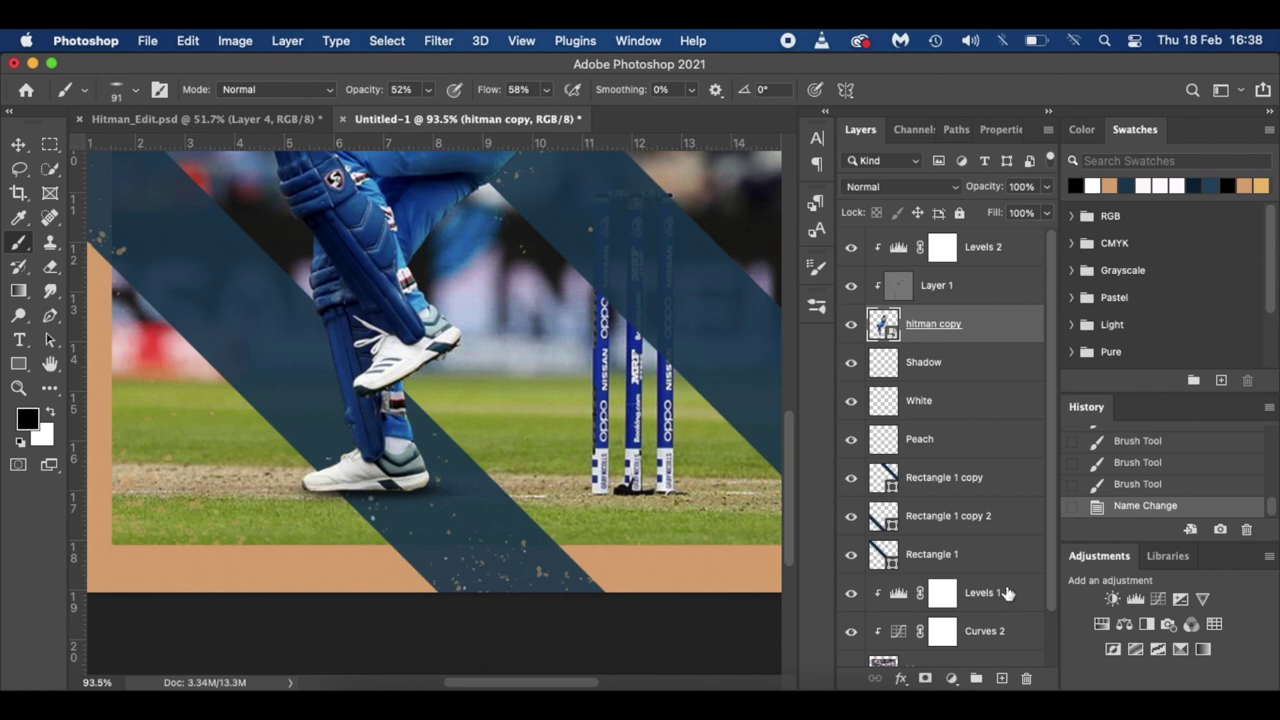
click(1001, 678)
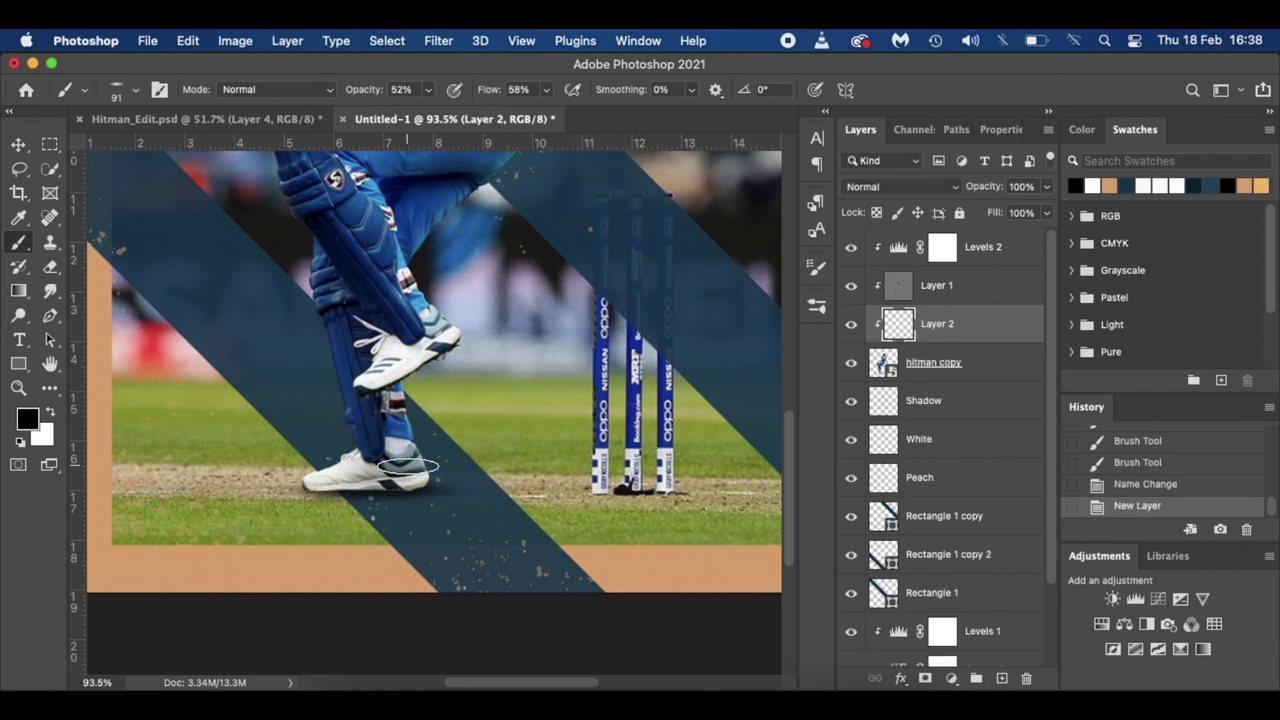
right_click(408, 467)
click(441, 509)
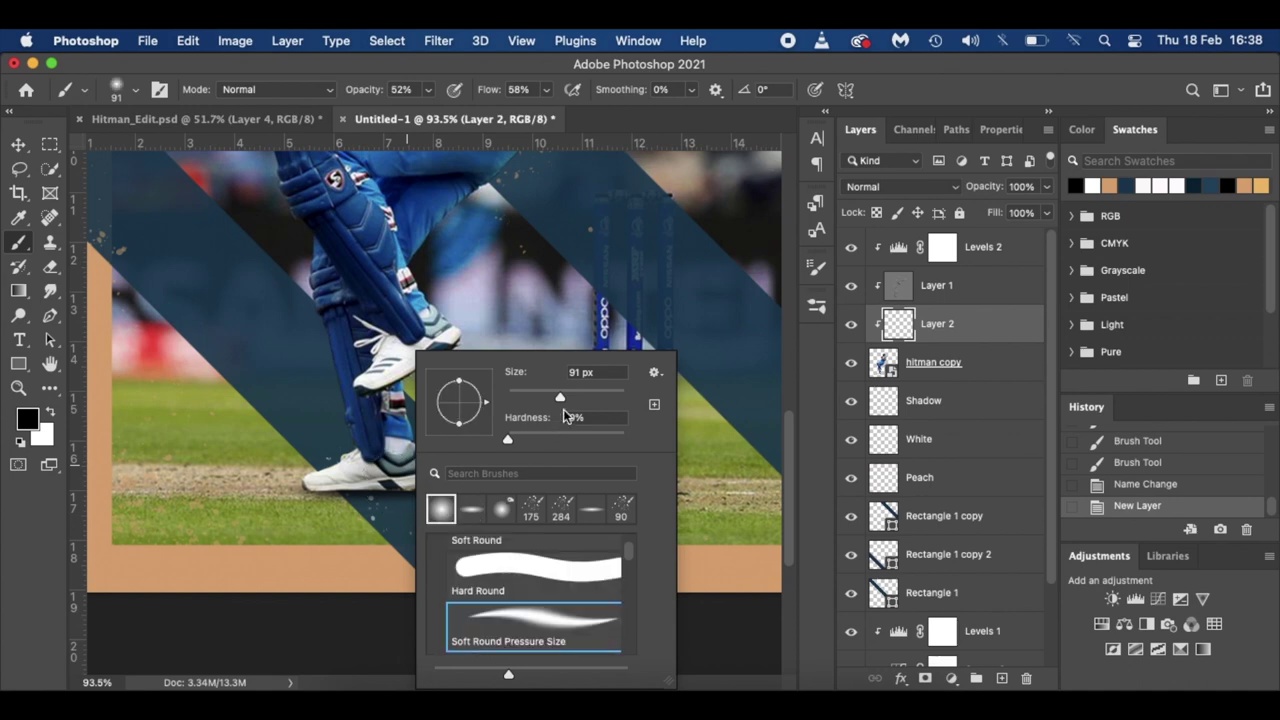
click(538, 391)
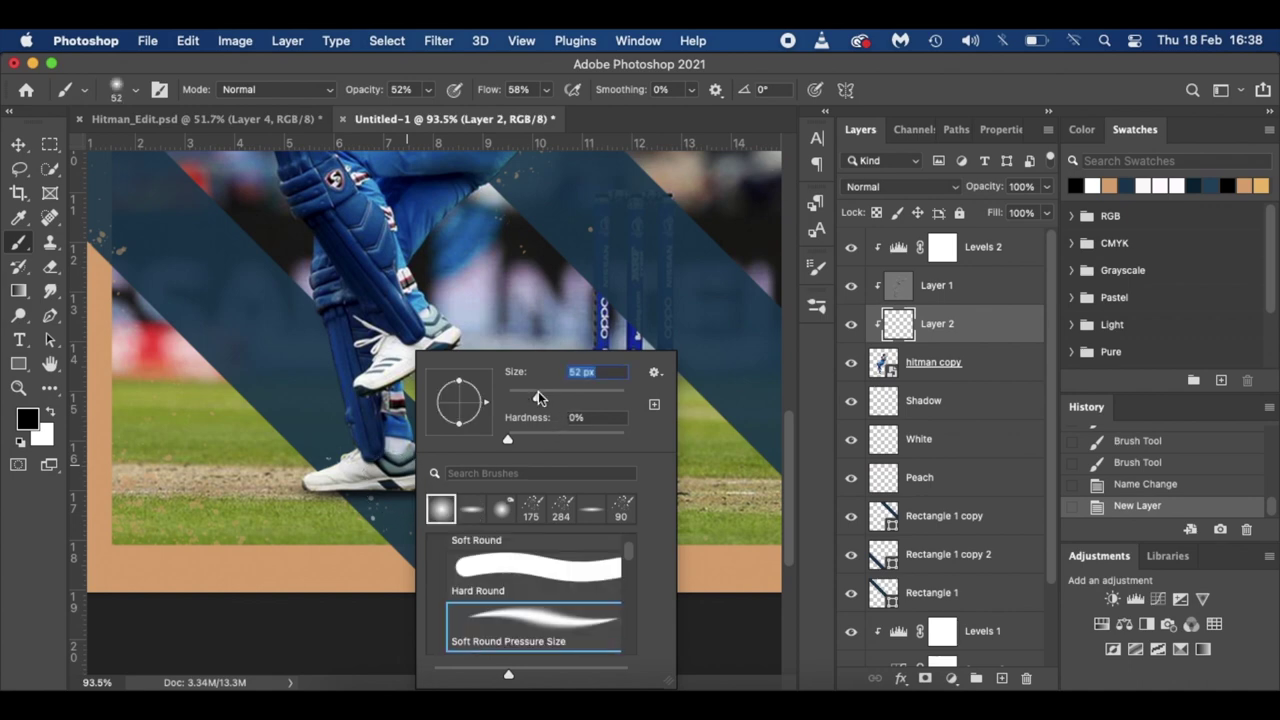
click(391, 486)
drag(391, 486, 417, 486)
key(super+z)
key(super+z)
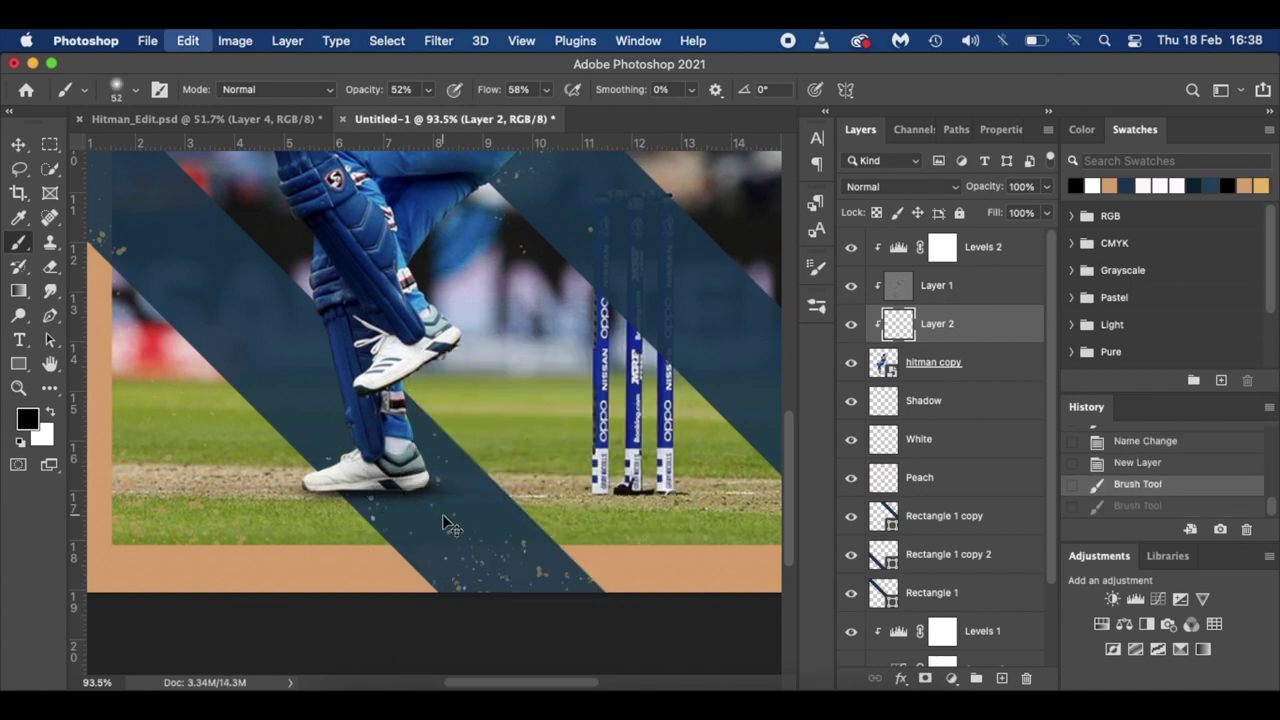
- At 31% opacity and 30% flow, paint soft shading along the shoe sole and shin
drag(366, 94, 346, 95)
drag(486, 93, 459, 93)
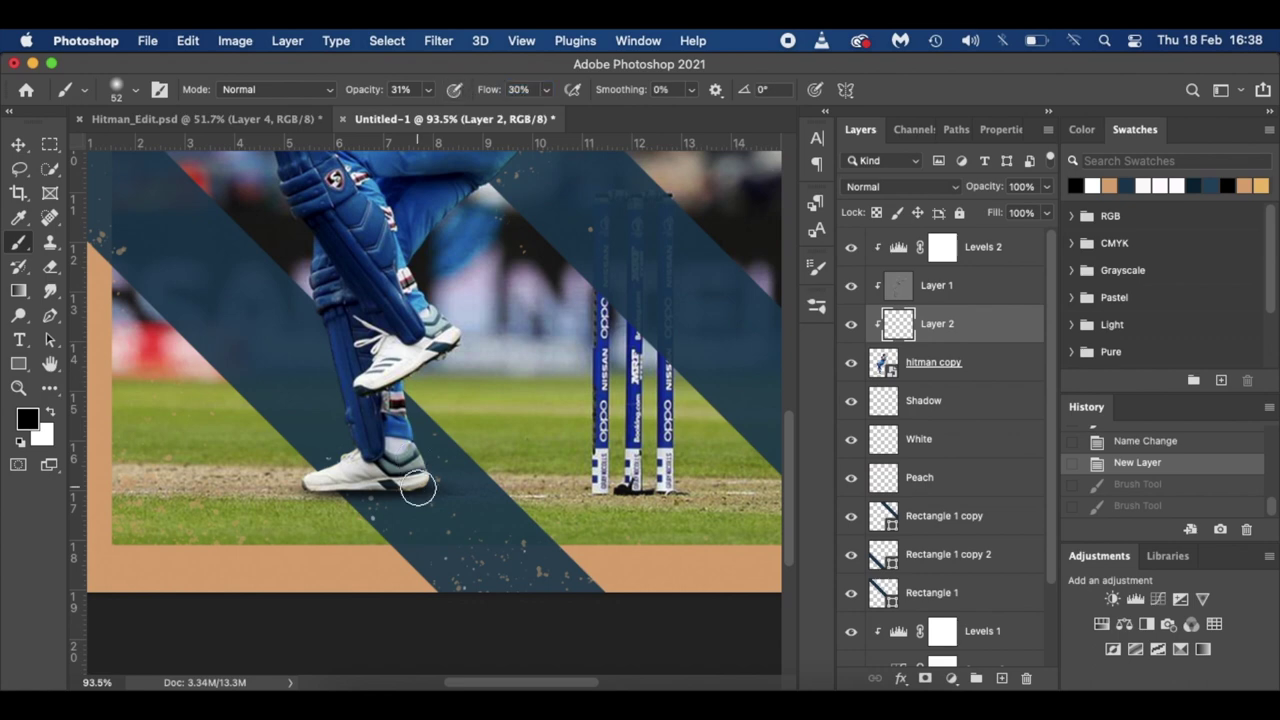
mouse_move(418, 489)
mouse_down()
mouse_move(297, 498)
mouse_move(451, 491)
mouse_up()
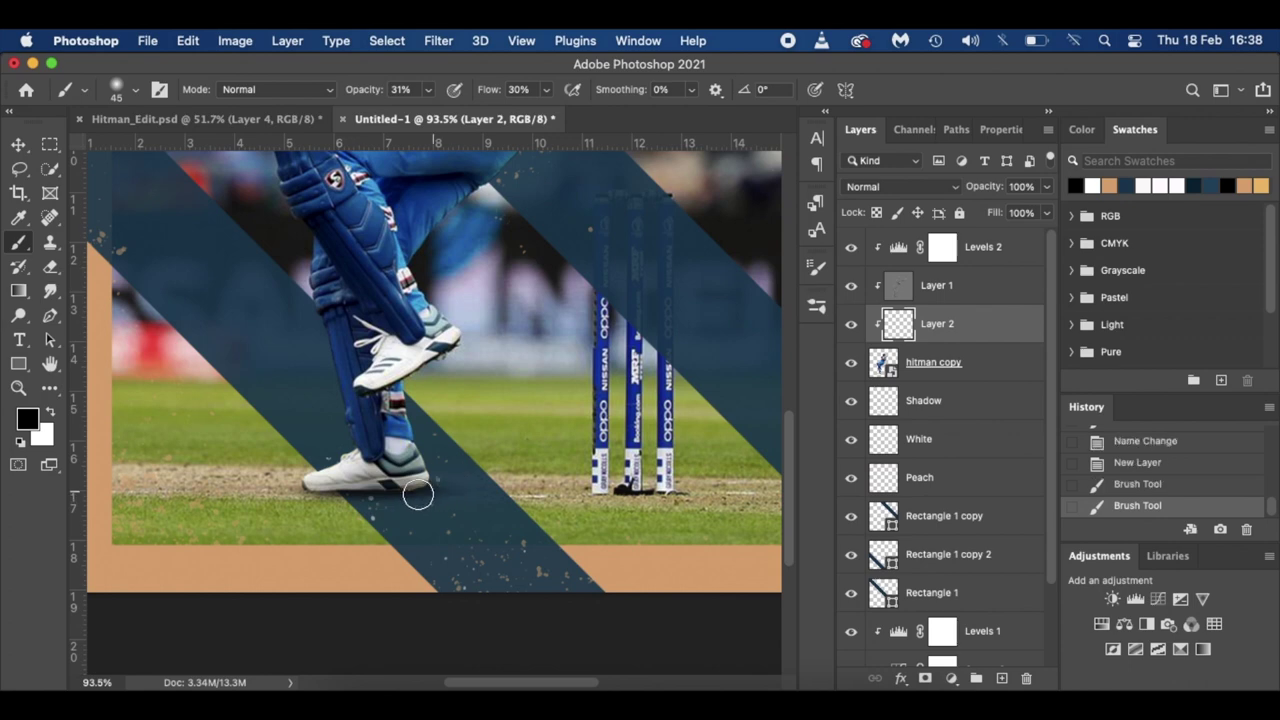
click(282, 514)
drag(417, 486, 320, 487)
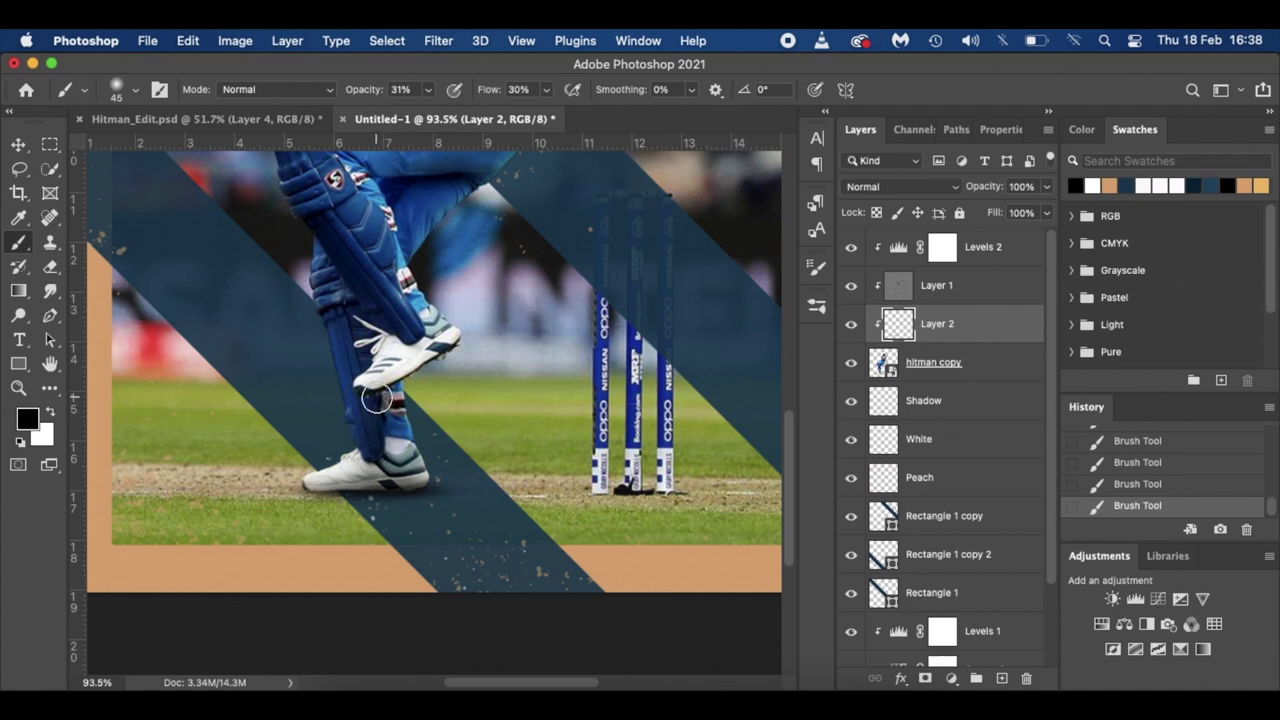
scroll(470, 420, up, 5)
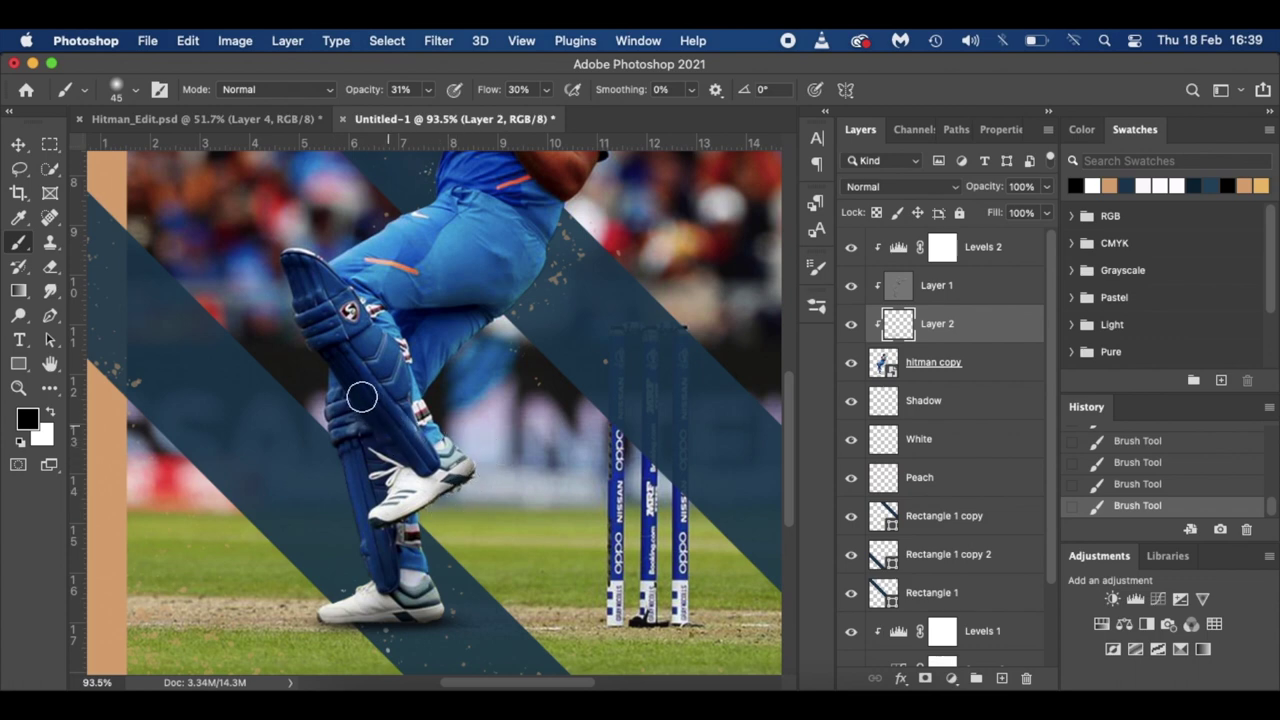
mouse_move(329, 349)
mouse_down()
mouse_move(368, 437)
mouse_move(409, 475)
mouse_move(382, 455)
mouse_up()
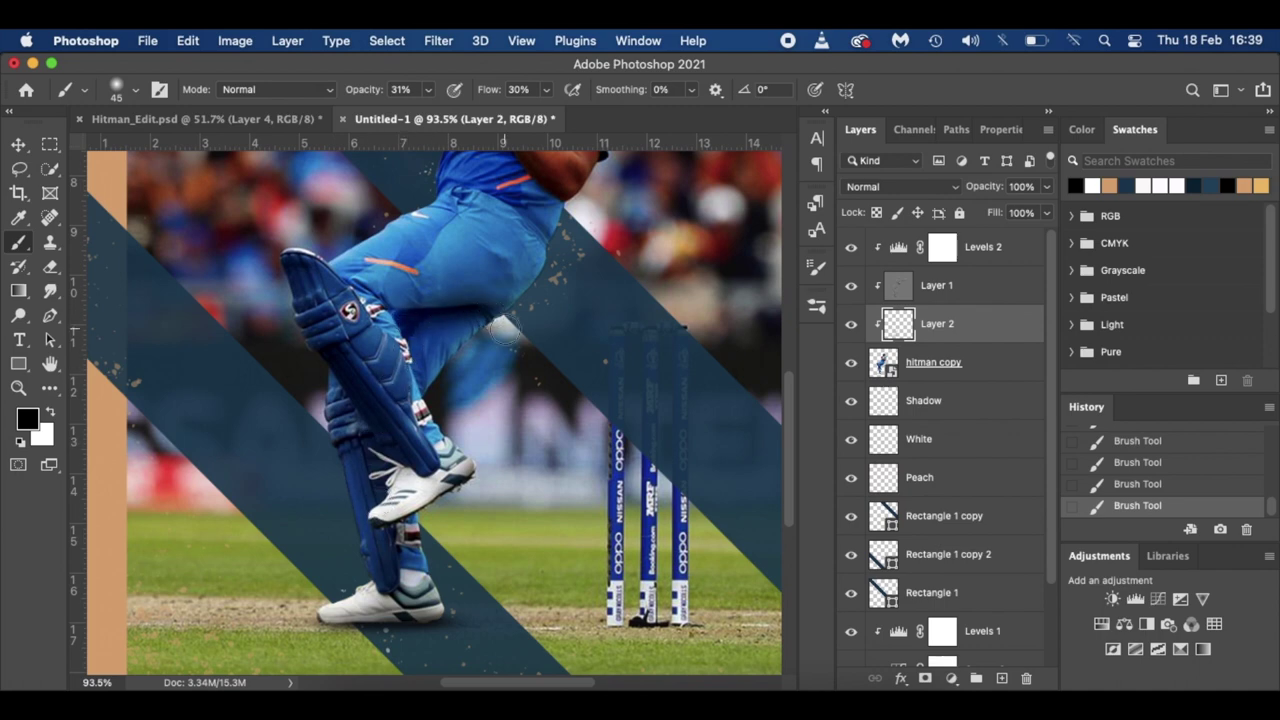
- Shrink the brush for finer shading and fit the whole poster in view
scroll(505, 330, up, 5)
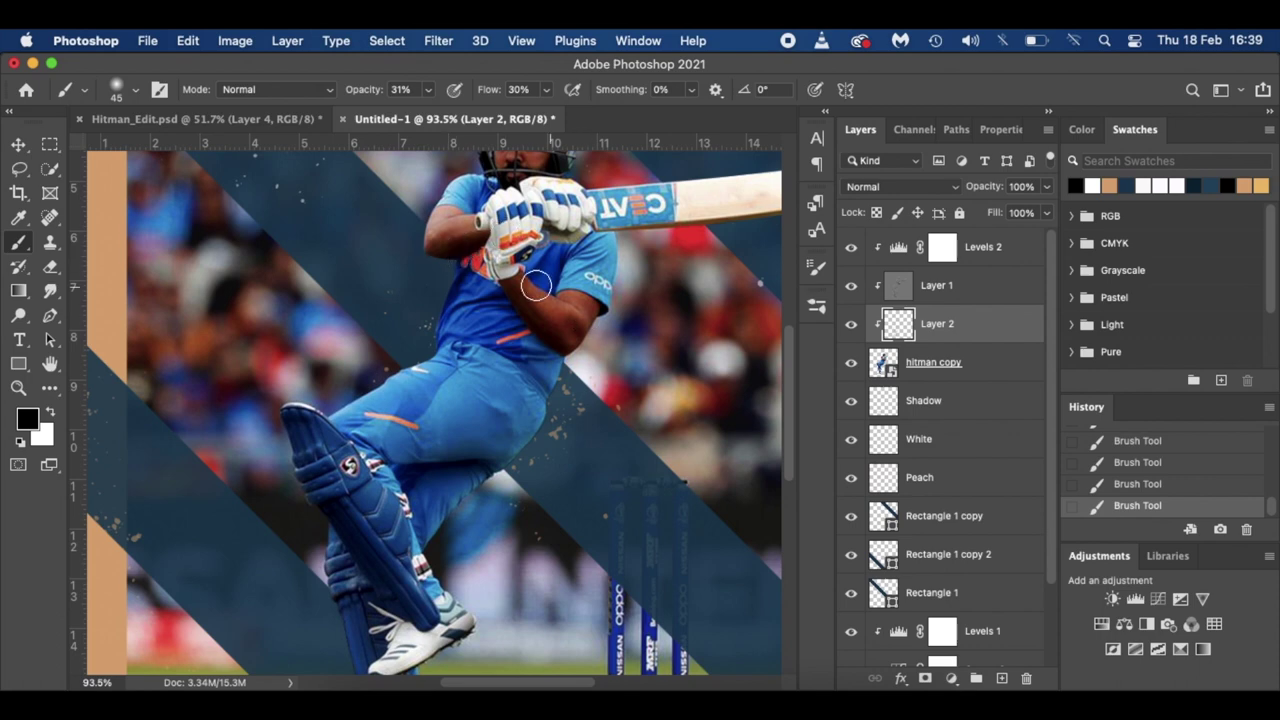
scroll(535, 285, up, 2)
scroll(535, 290, right, 3)
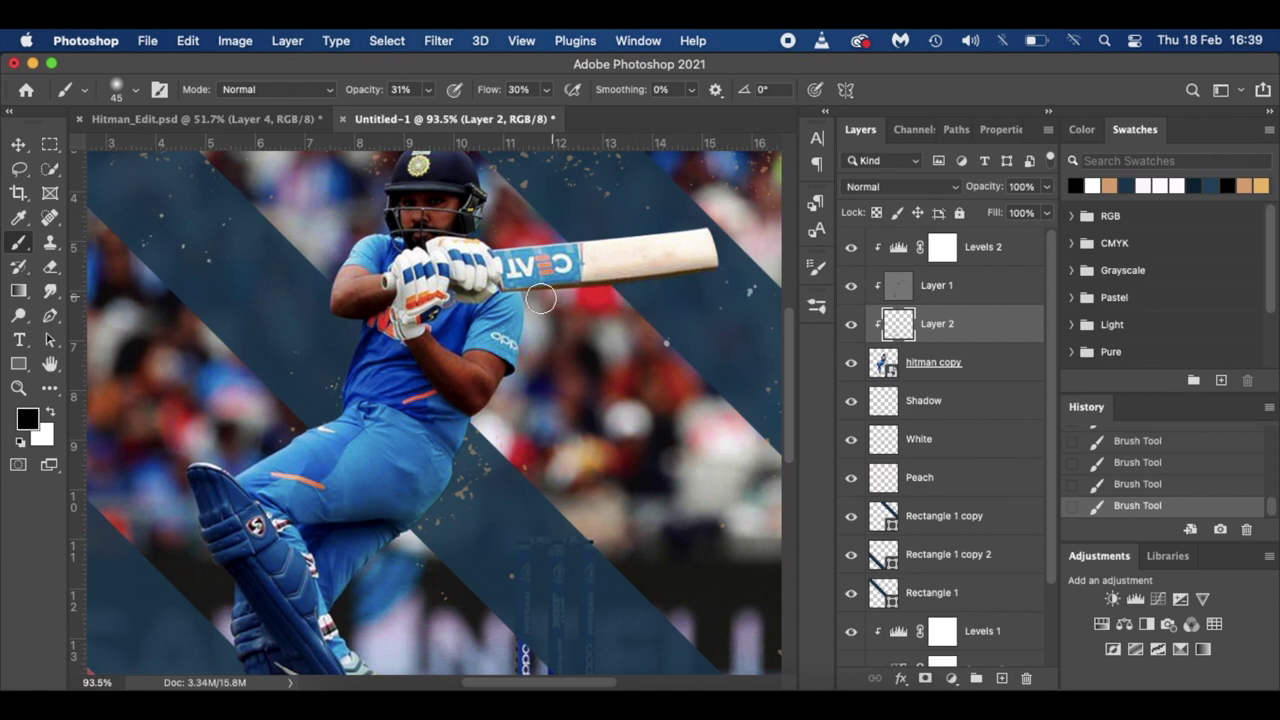
scroll(529, 298, up, 2)
scroll(529, 298, left, 1)
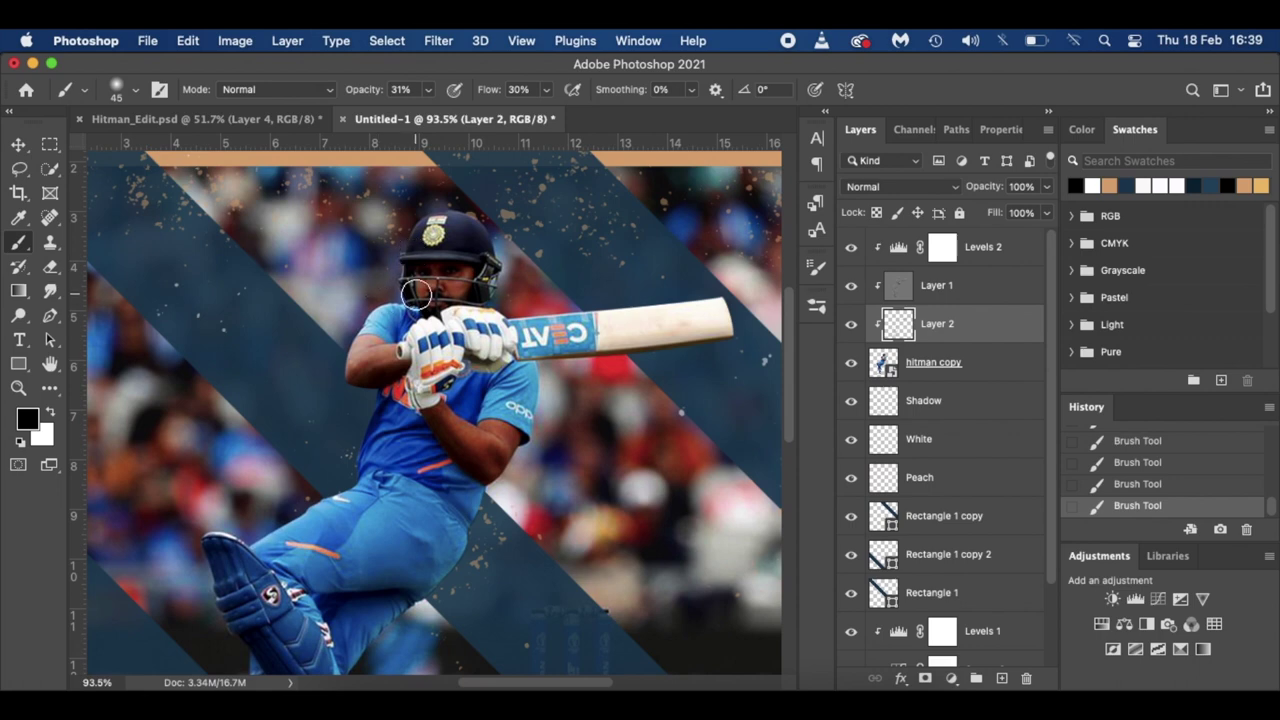
key(bracketleft)
key(bracketleft)
key(bracketleft)
scroll(493, 294, down, 10)
scroll(493, 294, left, 4)
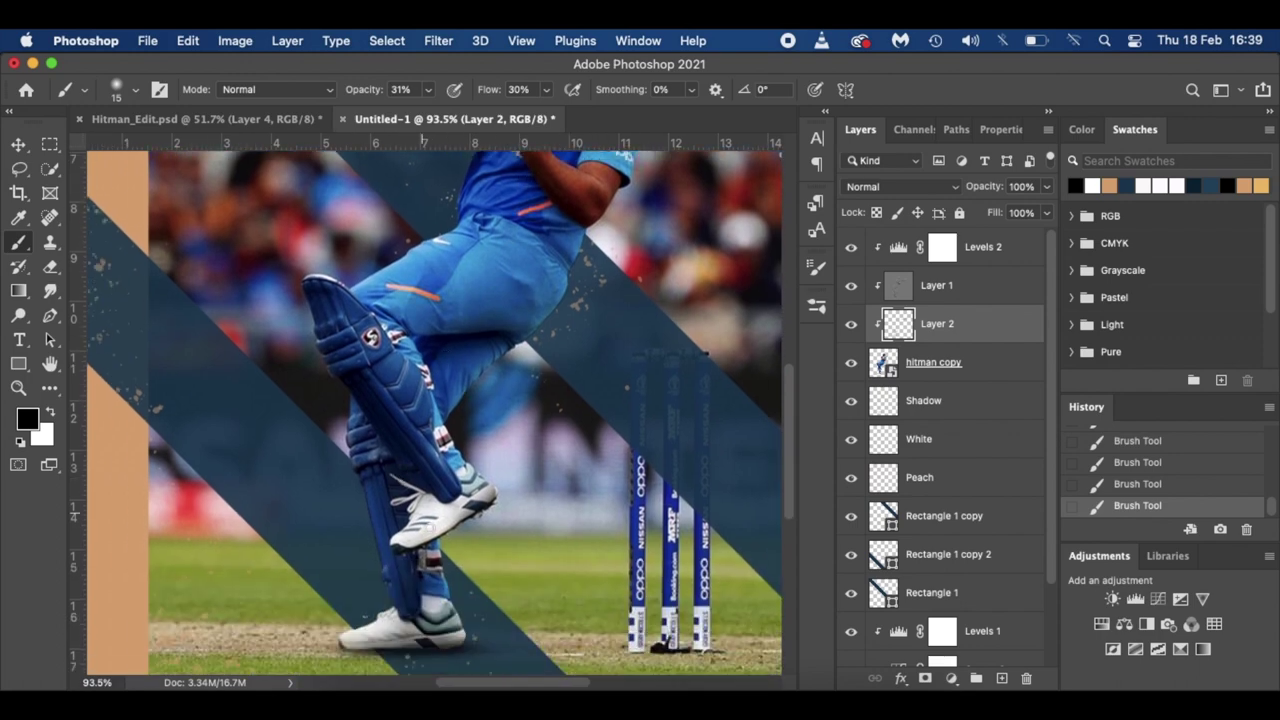
key(super+0)
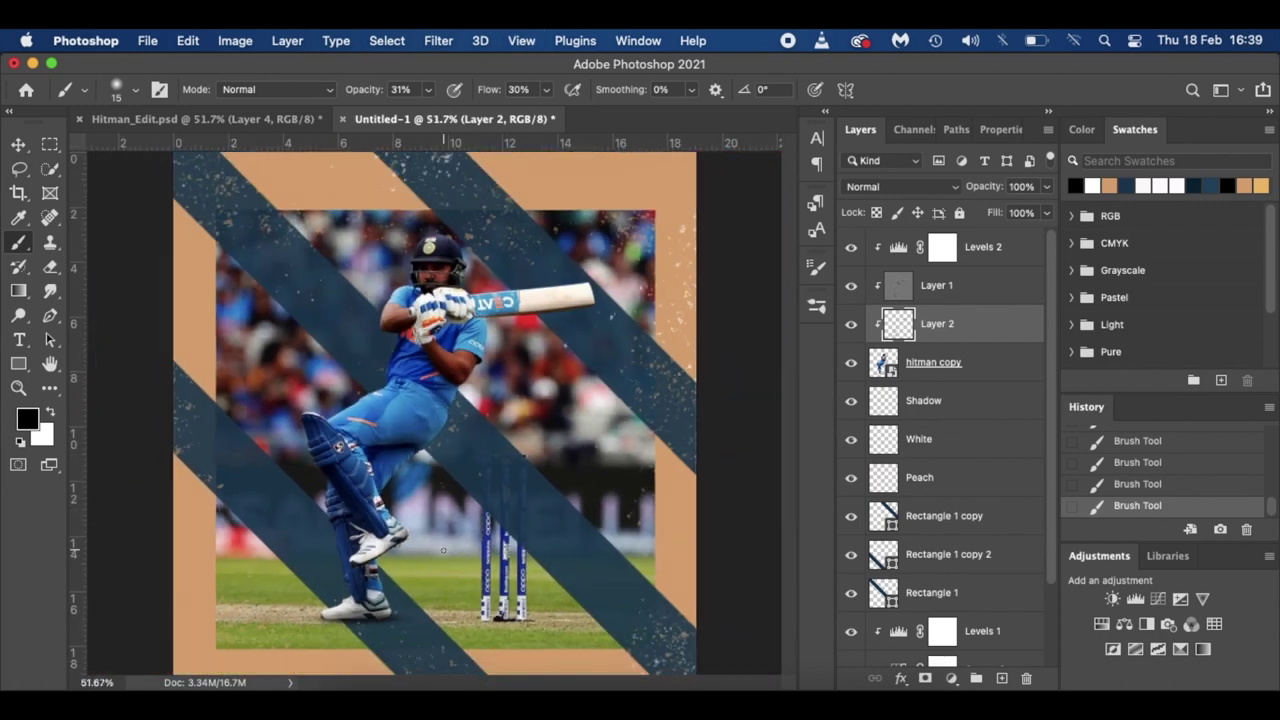
- Toggle Layer 2's visibility to compare, then rename it Shadow
click(851, 324)
click(851, 324)
text(Shadow)
key(Return)
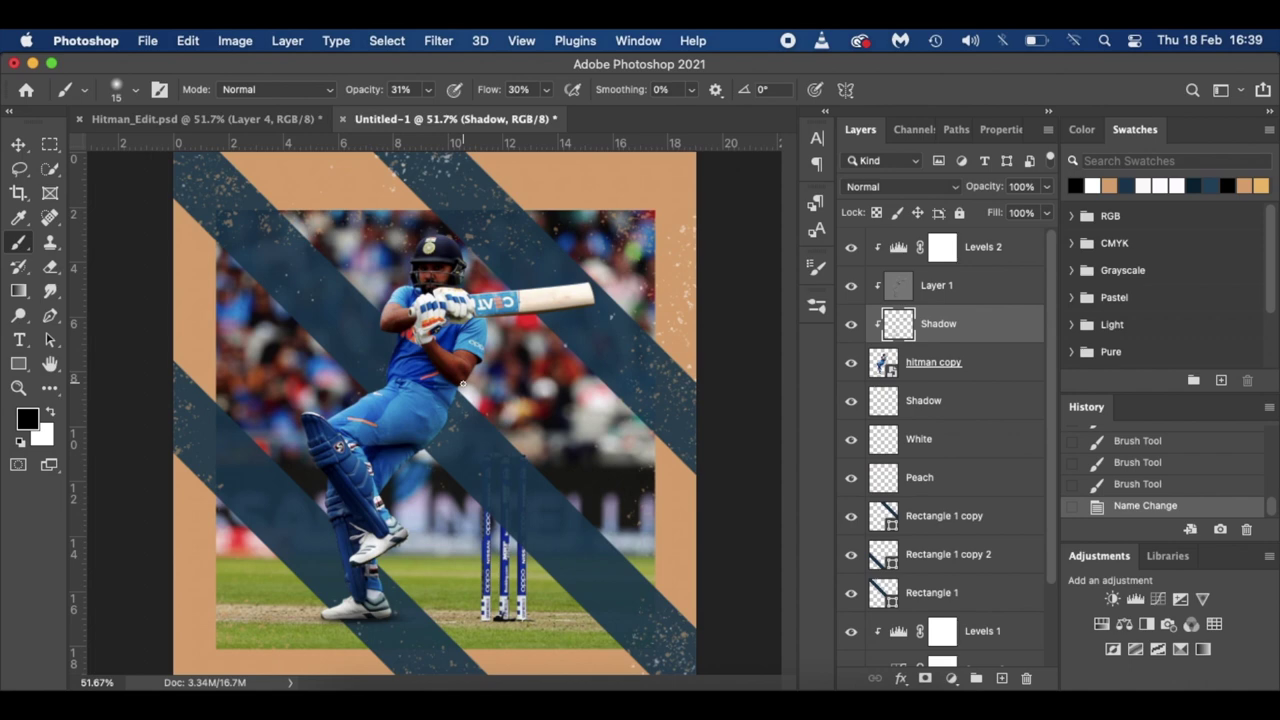
- Glance at Hitman_Edit.psd, return to Untitled-1, and select the Levels 2 layer
click(243, 120)
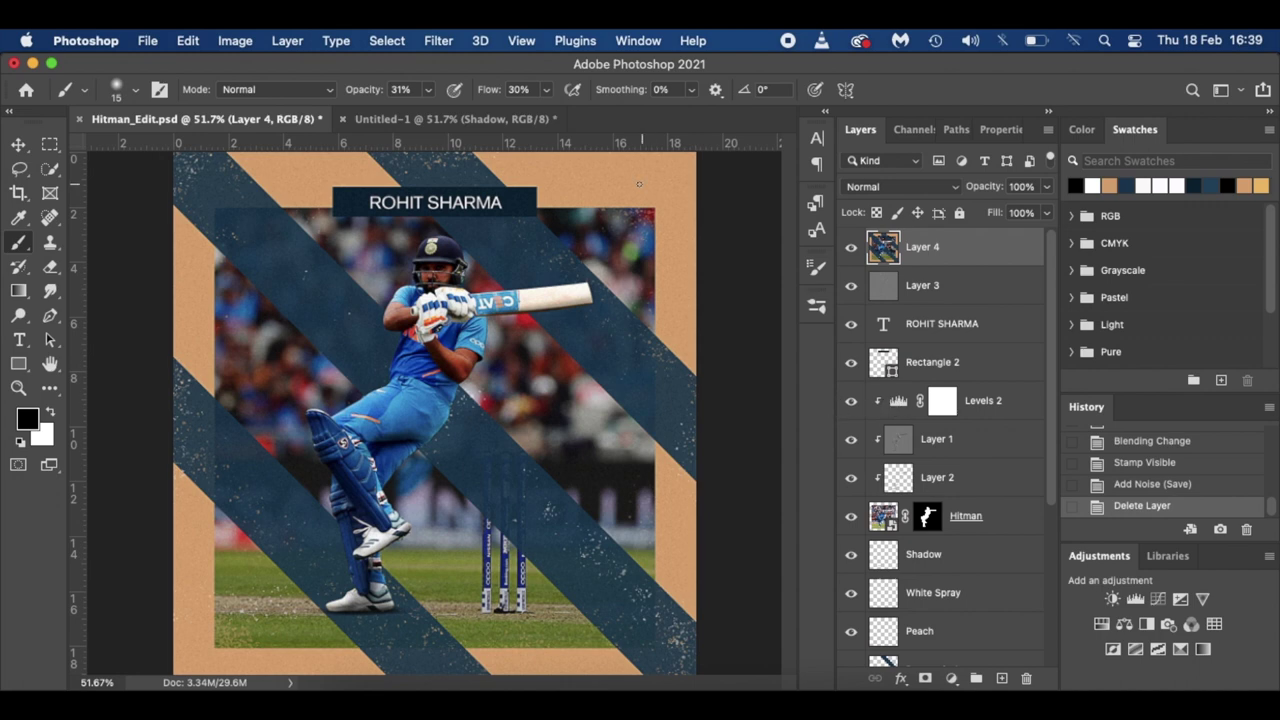
click(504, 118)
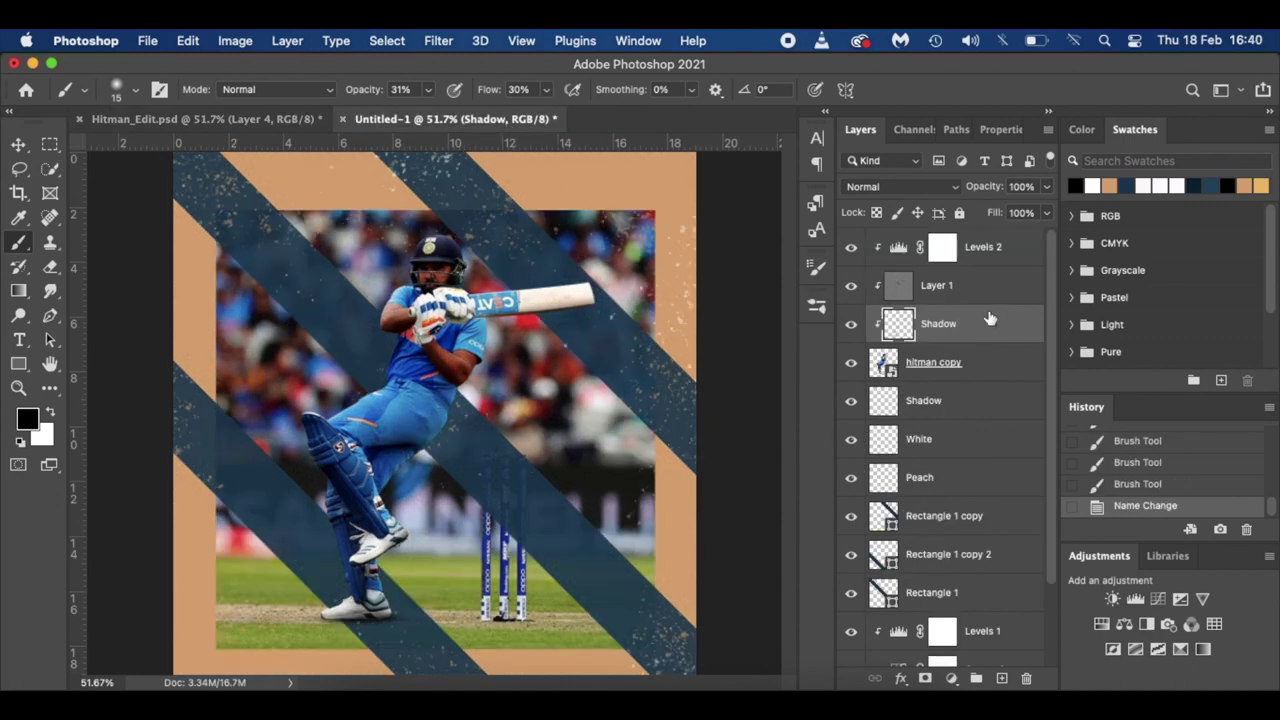
click(1003, 255)
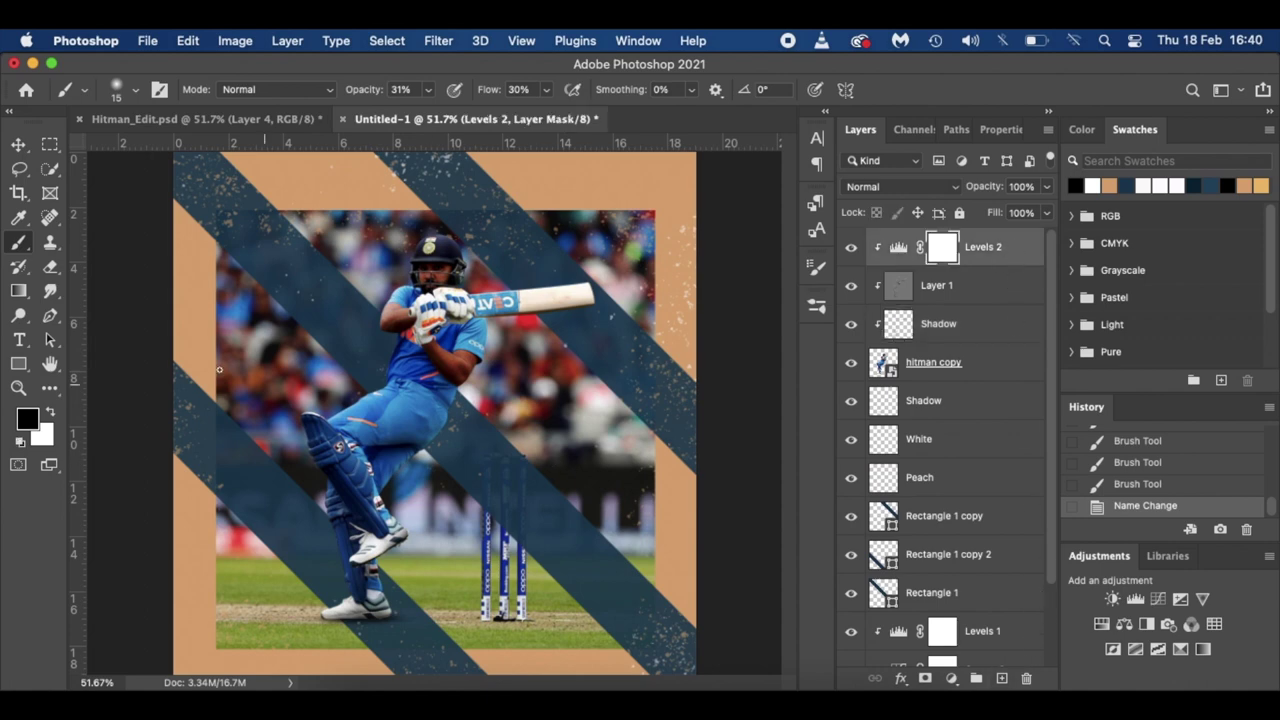
- Choose the Rectangle tool with a dark navy shape fill
click(18, 364)
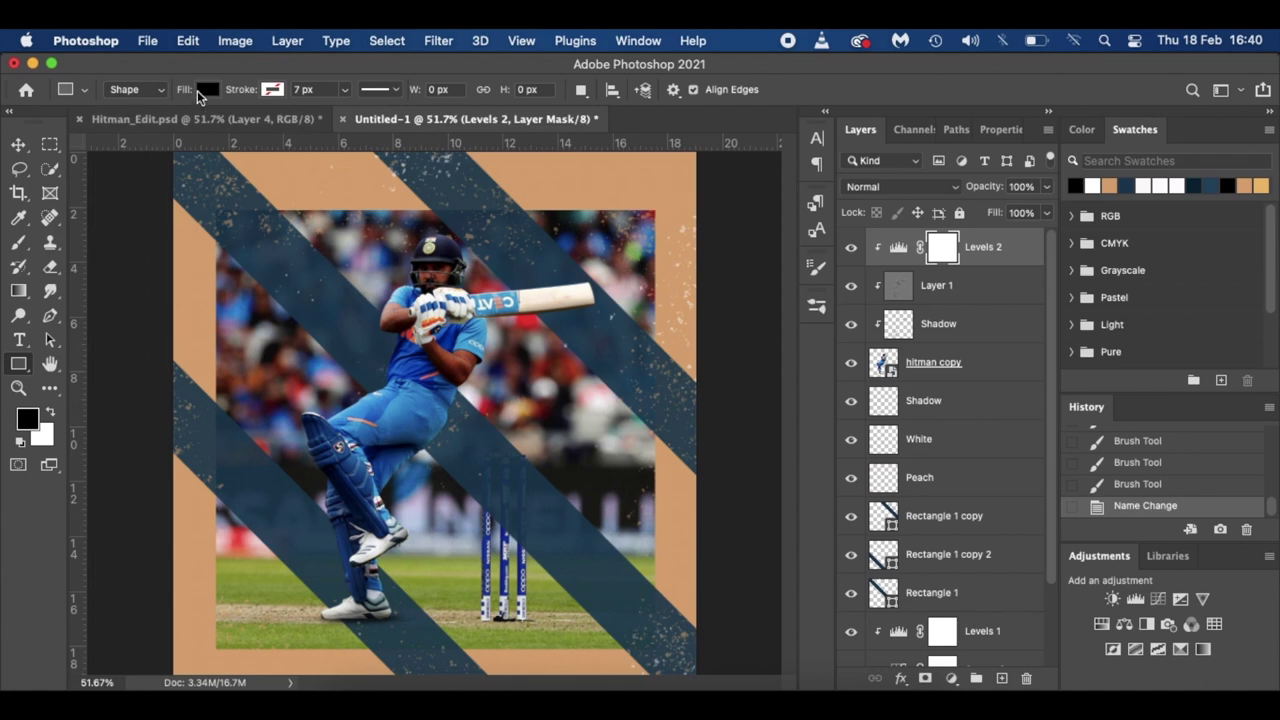
click(212, 90)
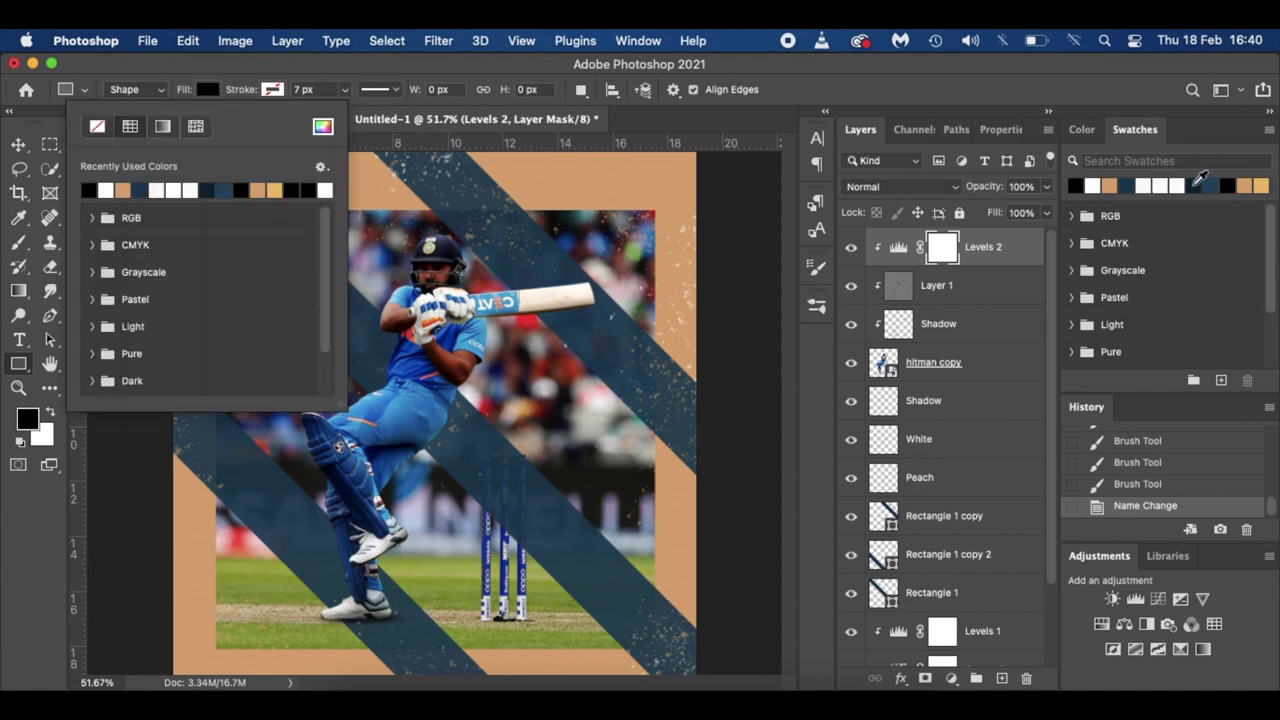
click(1198, 185)
click(209, 90)
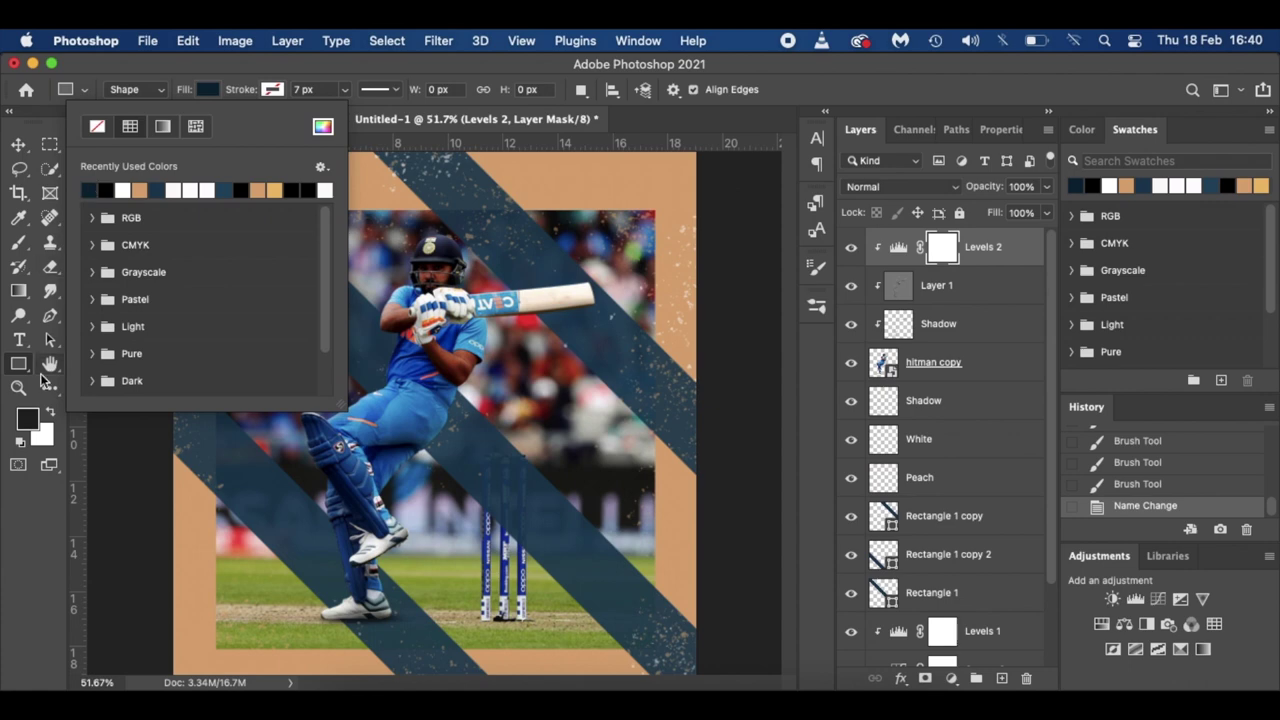
click(45, 514)
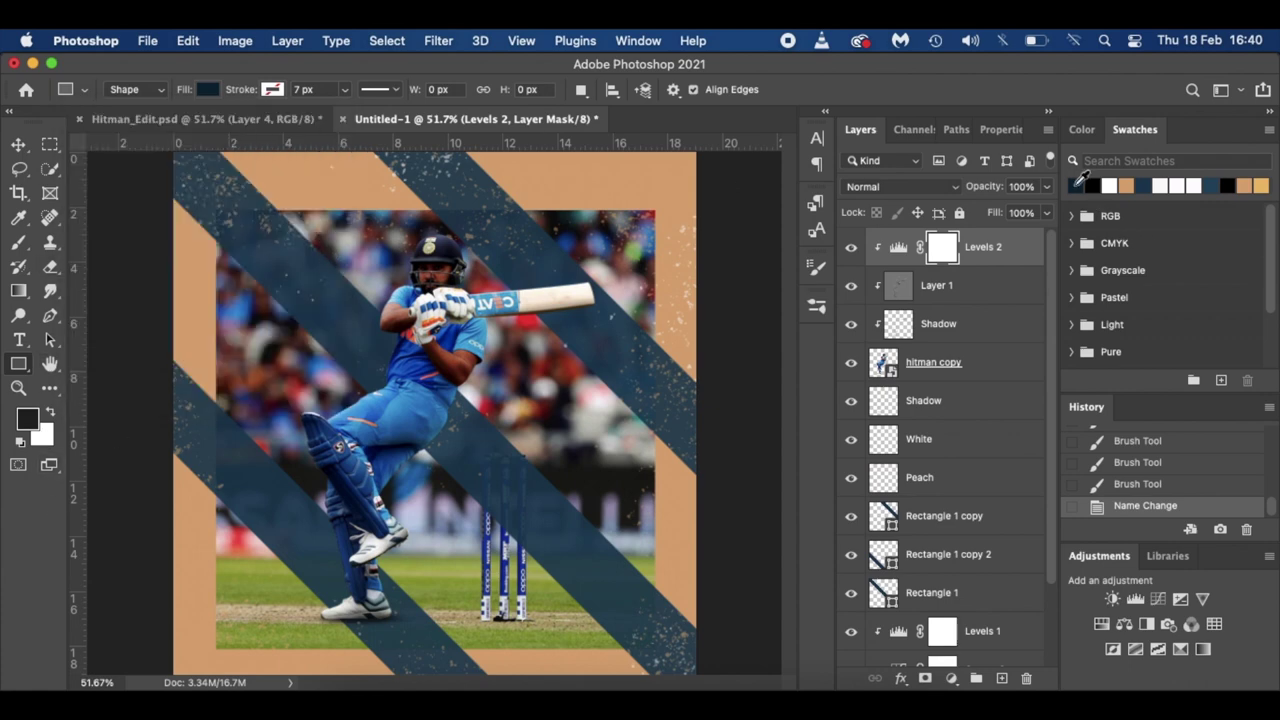
- Add a new empty layer and set the foreground colour to navy #0a2435
key(v)
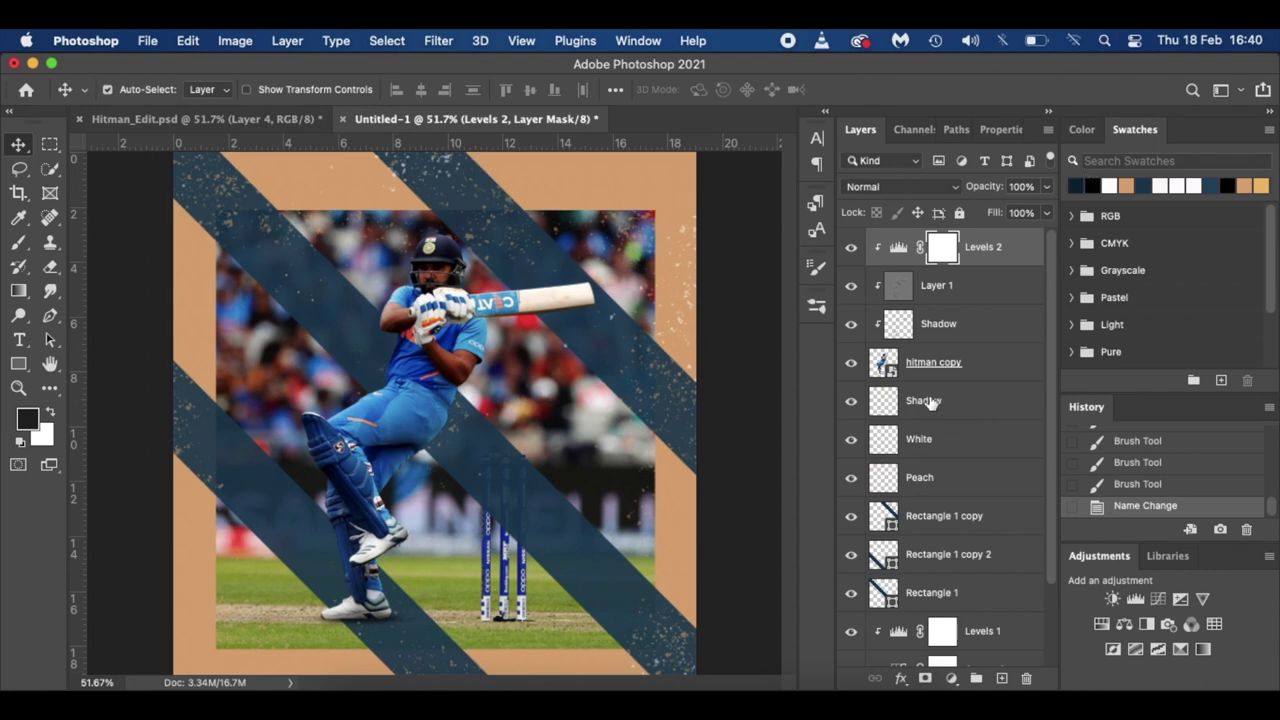
click(1001, 678)
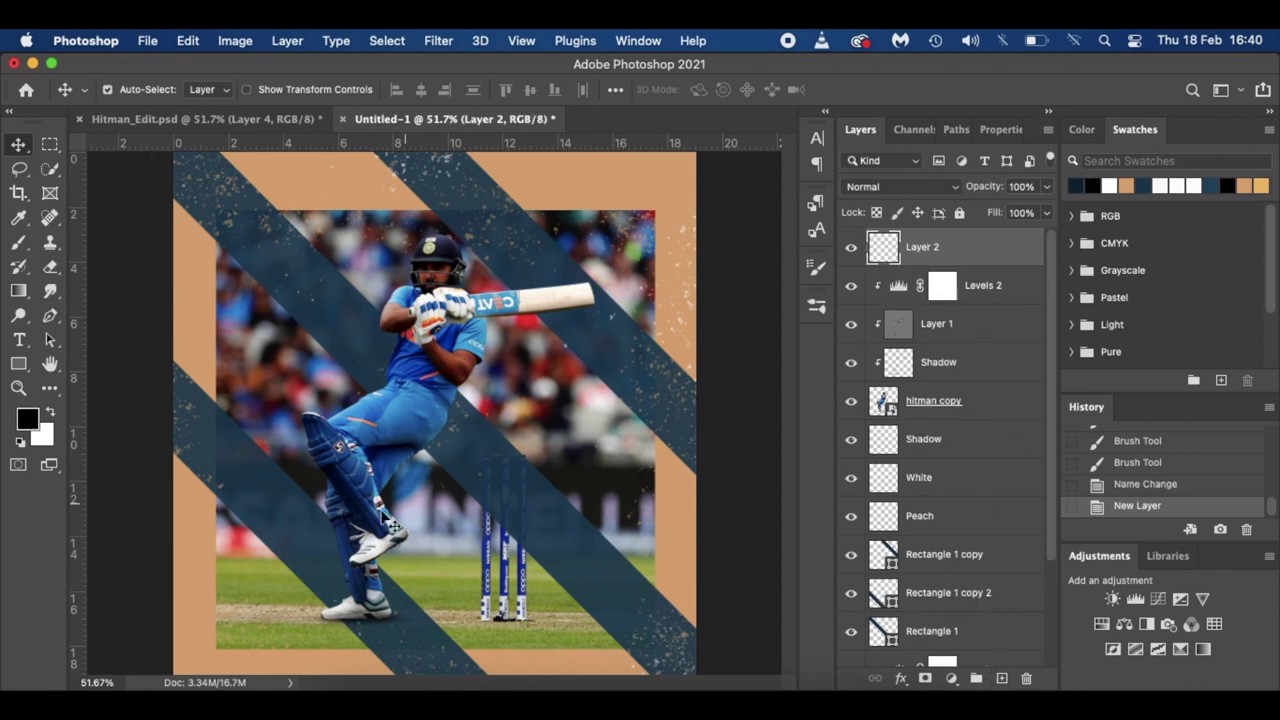
click(1076, 184)
click(27, 419)
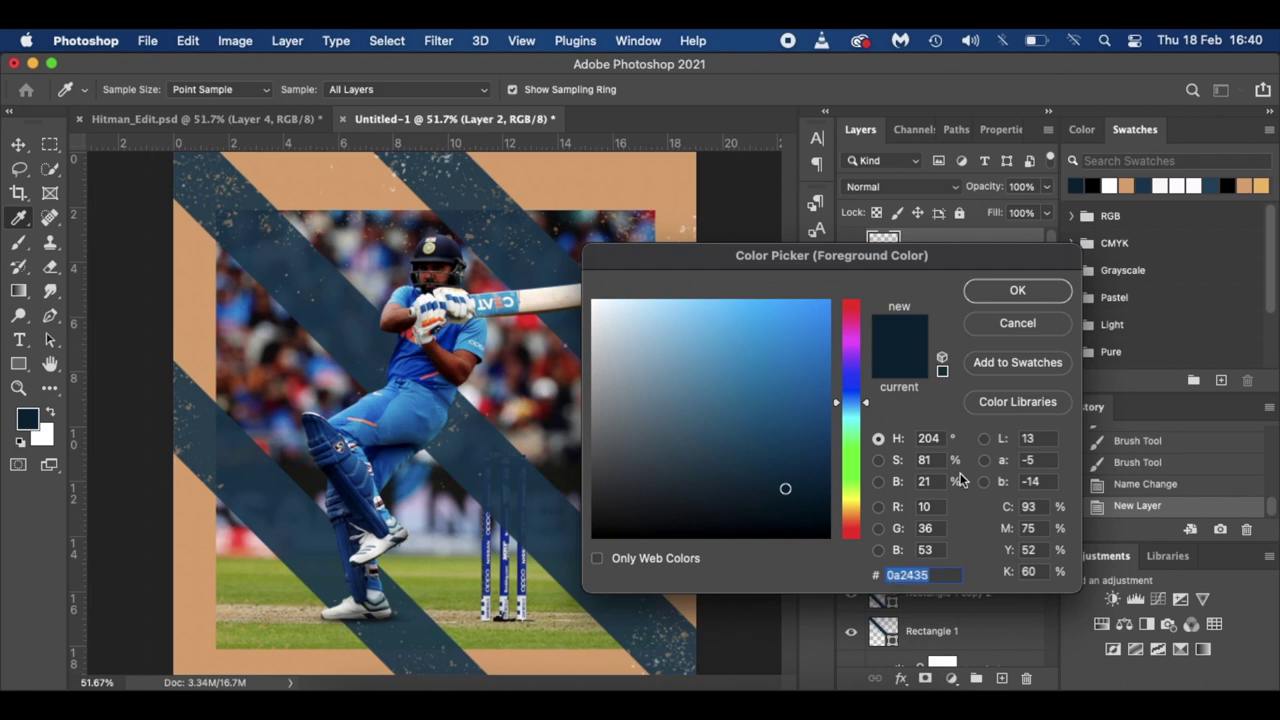
click(1016, 291)
key(v)
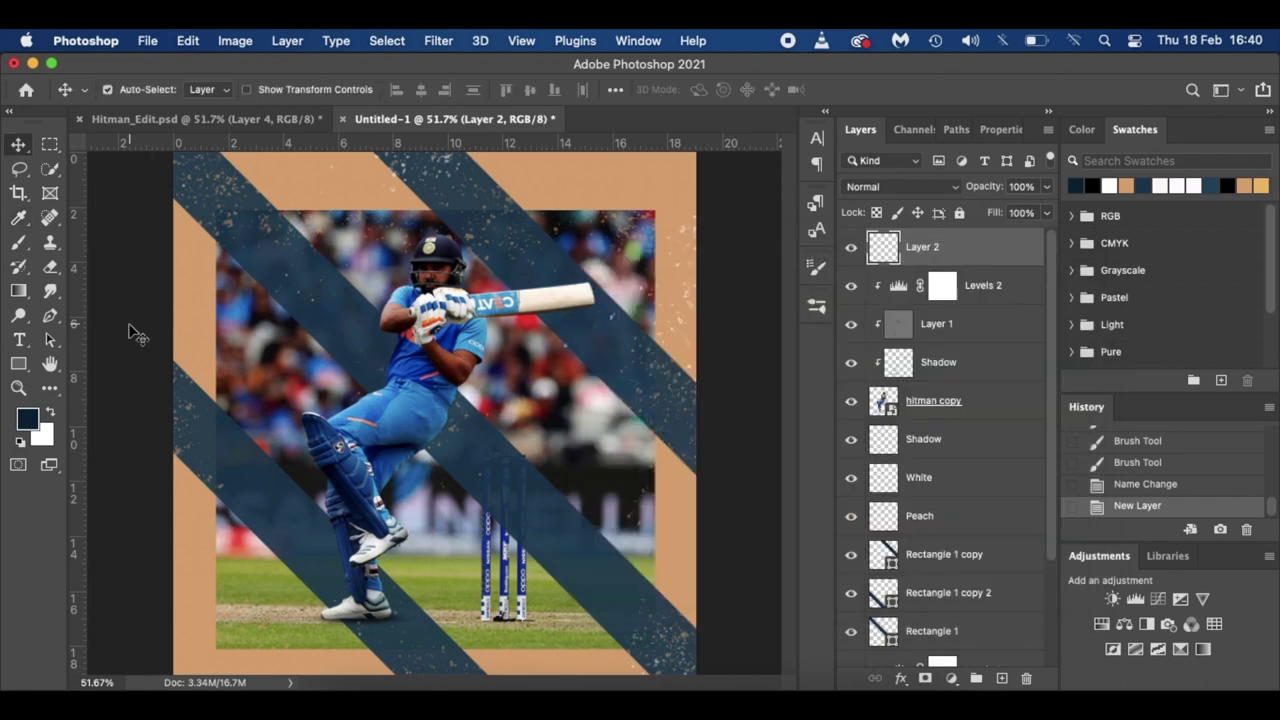
- Draw the 7.3 × 1.22 cm navy banner near the poster top and nudge it into place
click(18, 364)
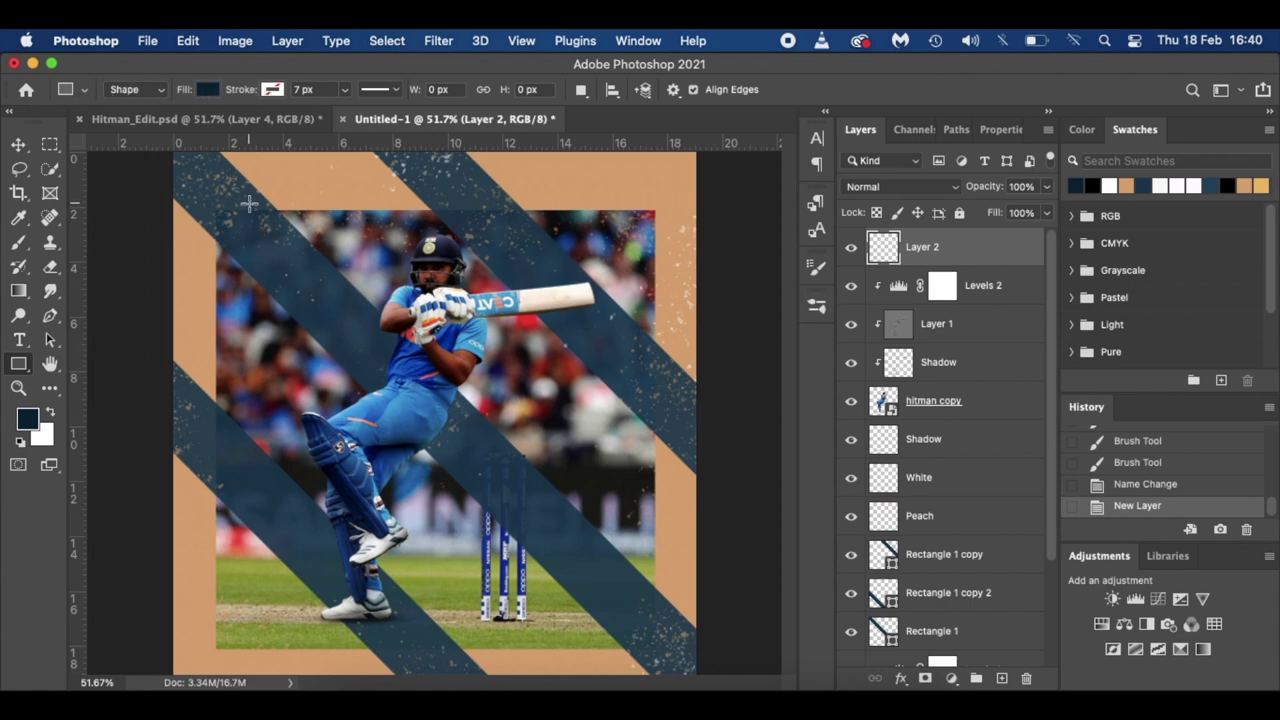
drag(328, 199, 523, 229)
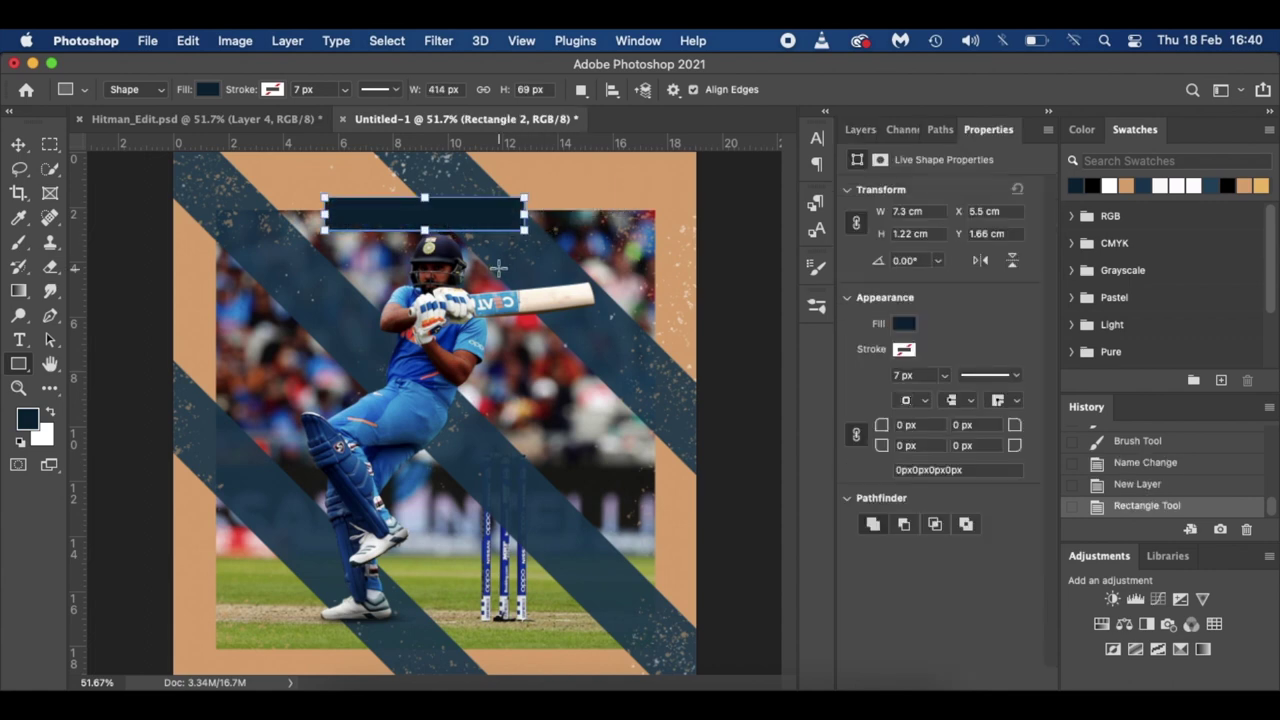
key(v)
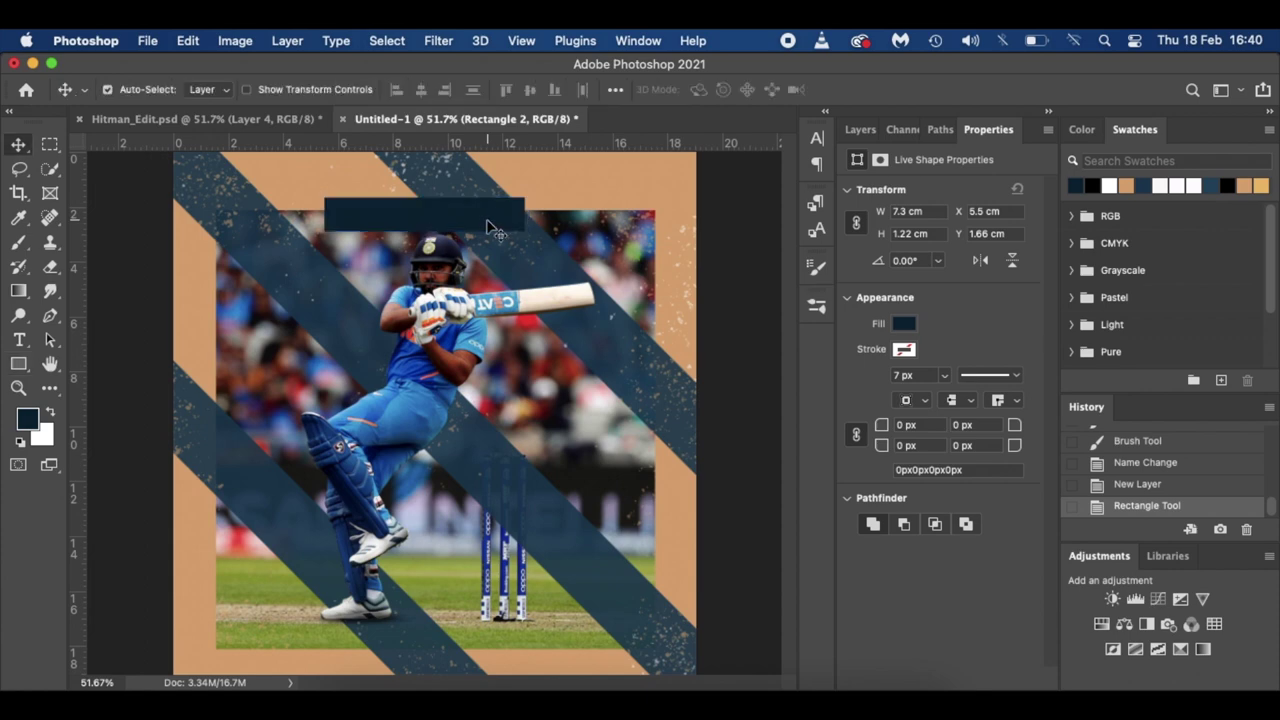
drag(474, 222, 486, 210)
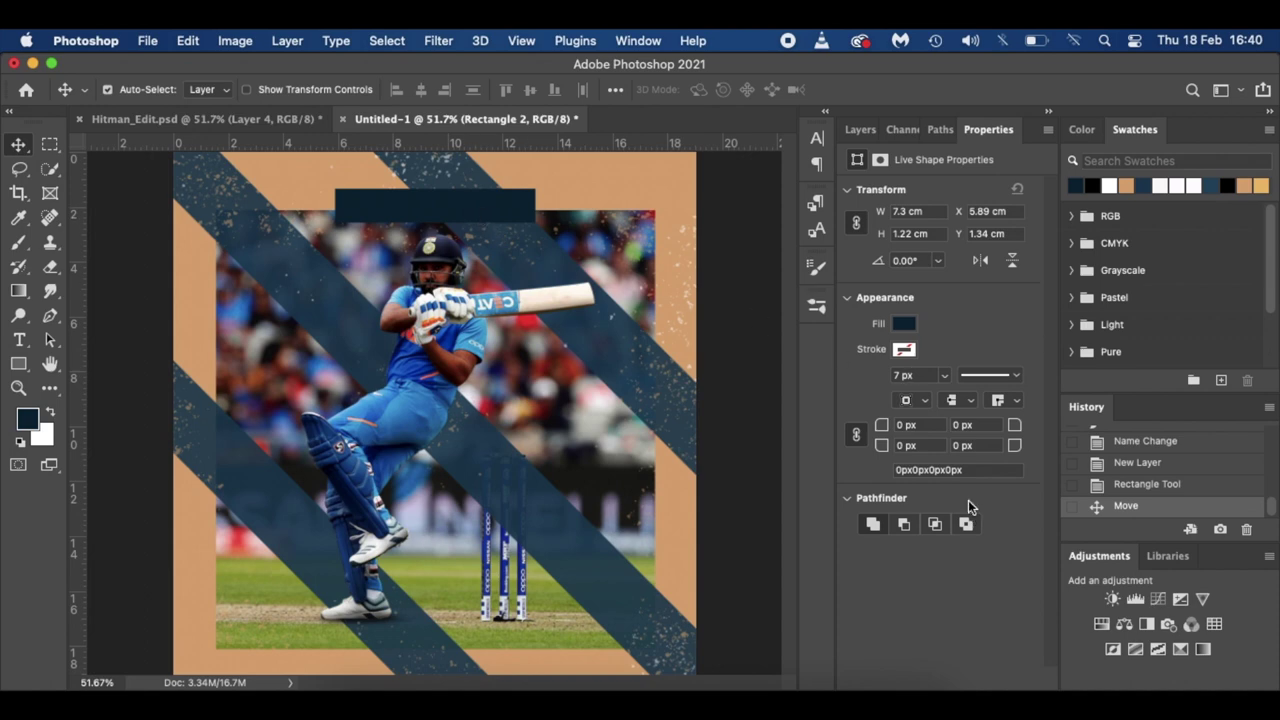
click(854, 126)
scroll(910, 420, down, 5)
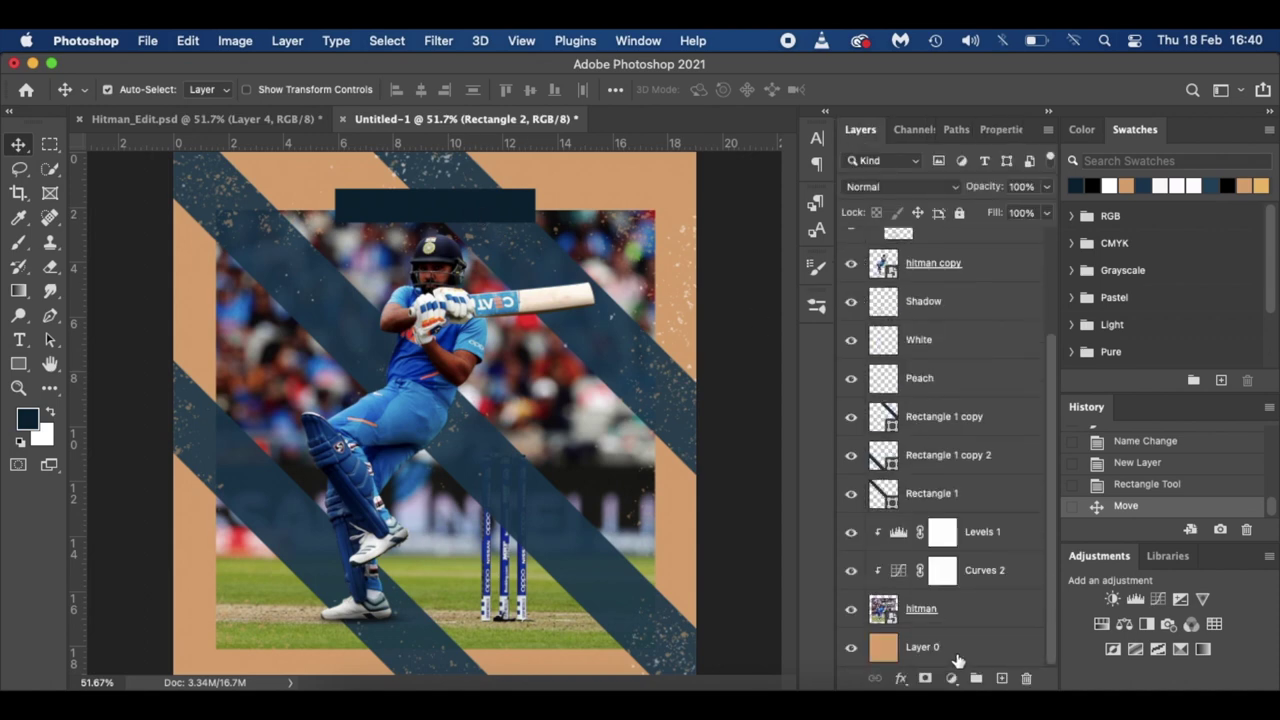
- Place a vertical guide at 9.52 cm, the poster's centre
click(970, 652)
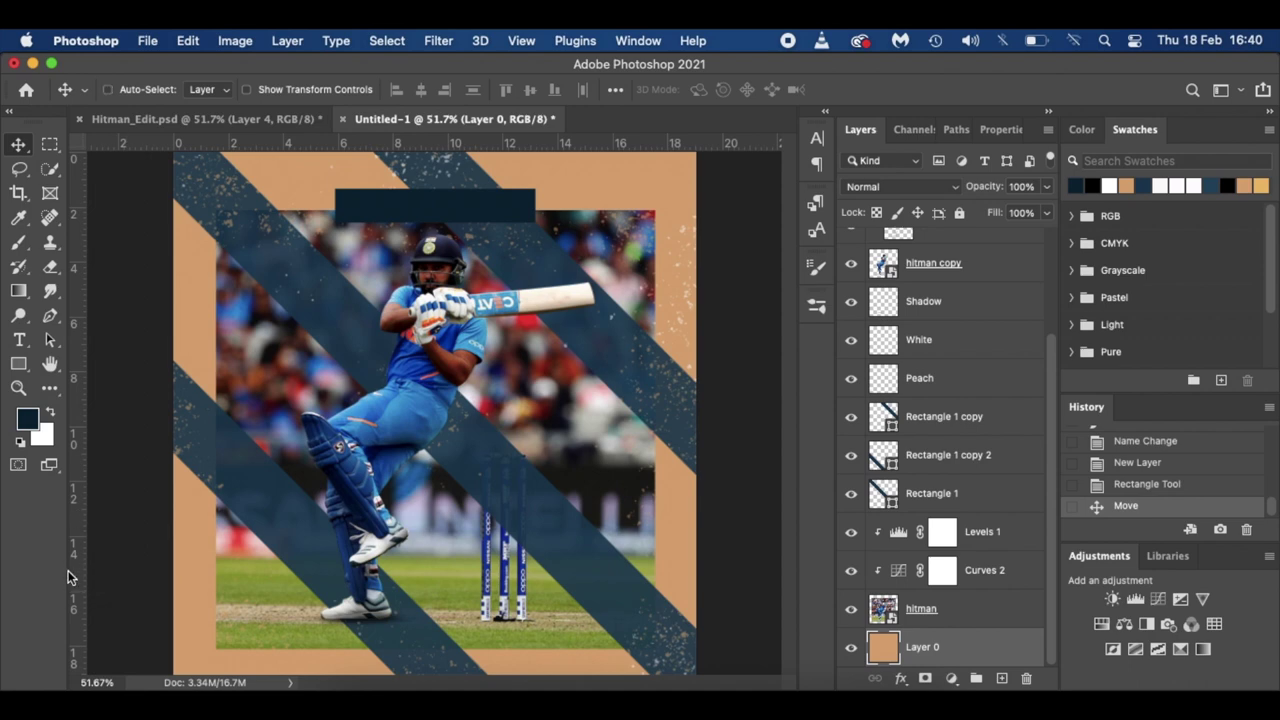
key(super+z)
key(super+shift+z)
drag(72, 585, 435, 628)
- Align the Rectangle 2 banner on the centre guide and nudge it up slightly
click(455, 216)
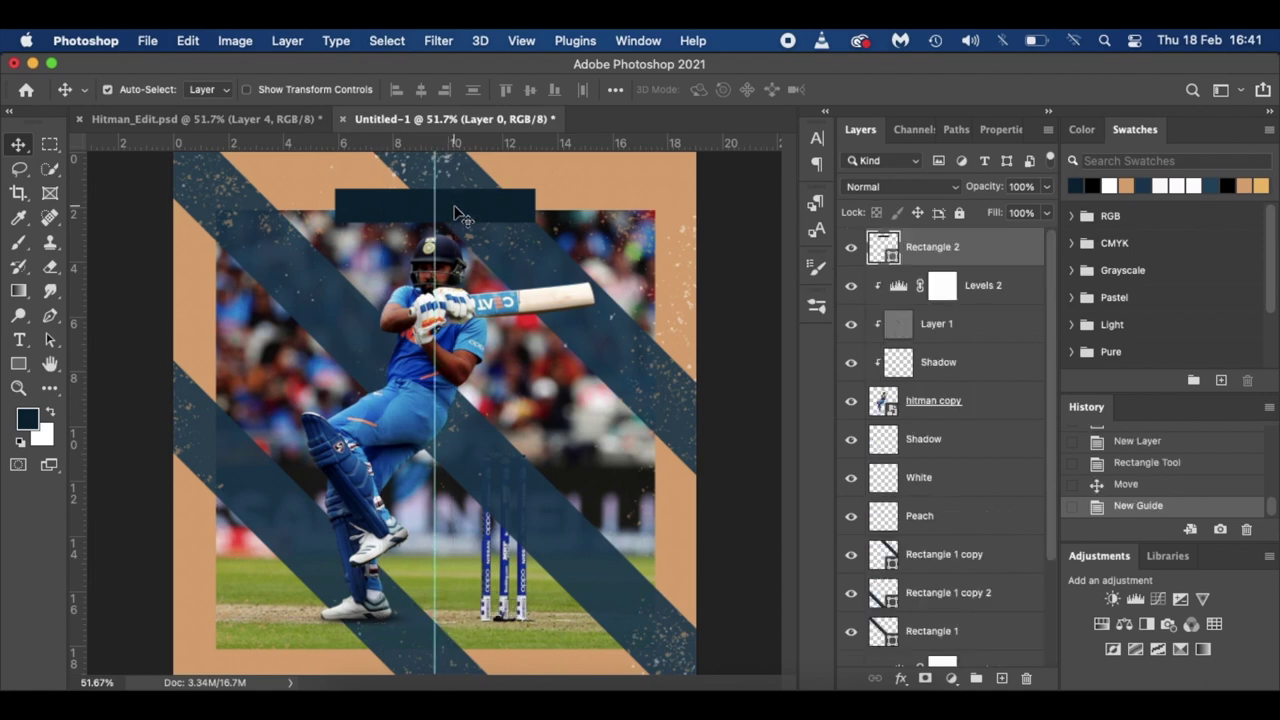
drag(467, 217, 467, 217)
key(super+t)
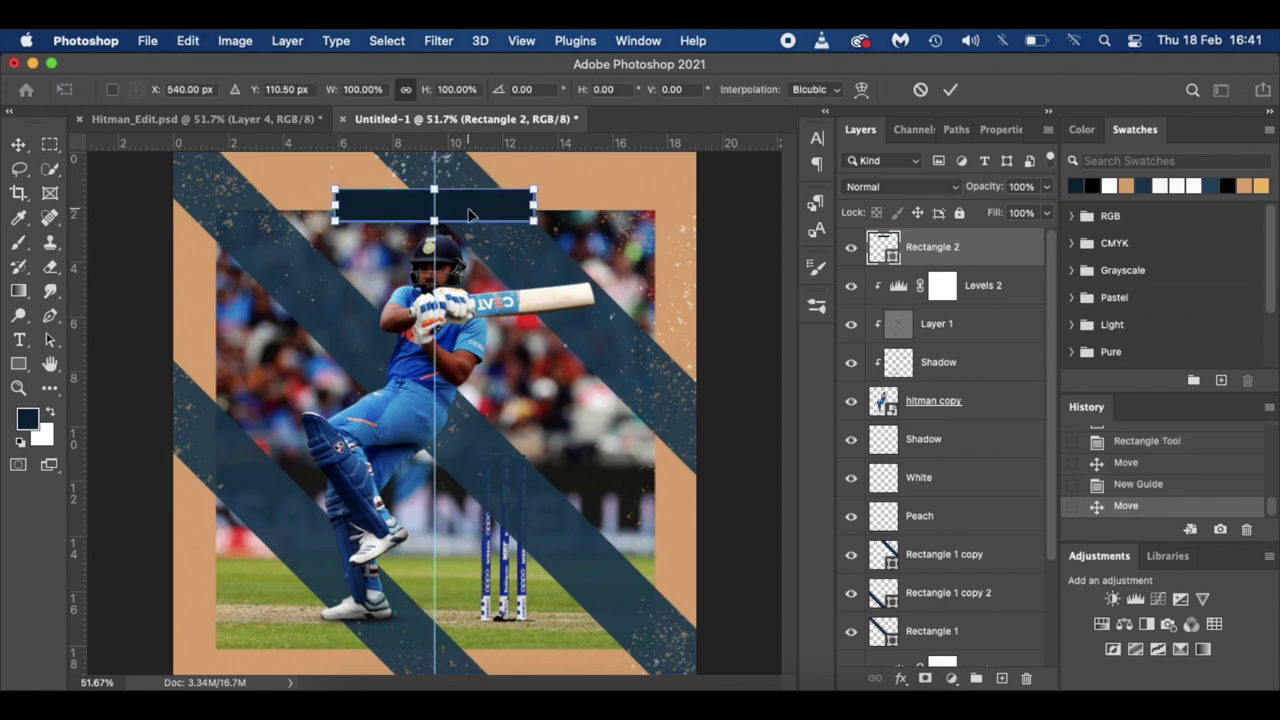
key(Return)
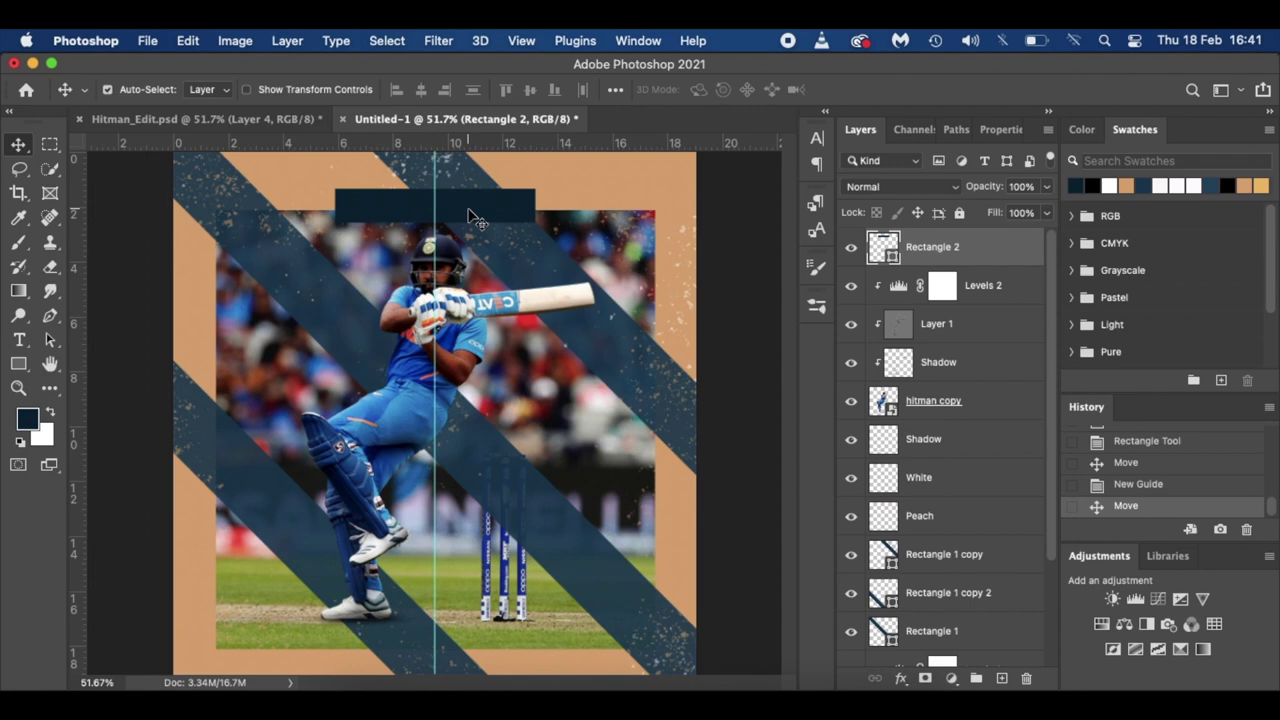
key(Up)
key(Up)
key(Up)
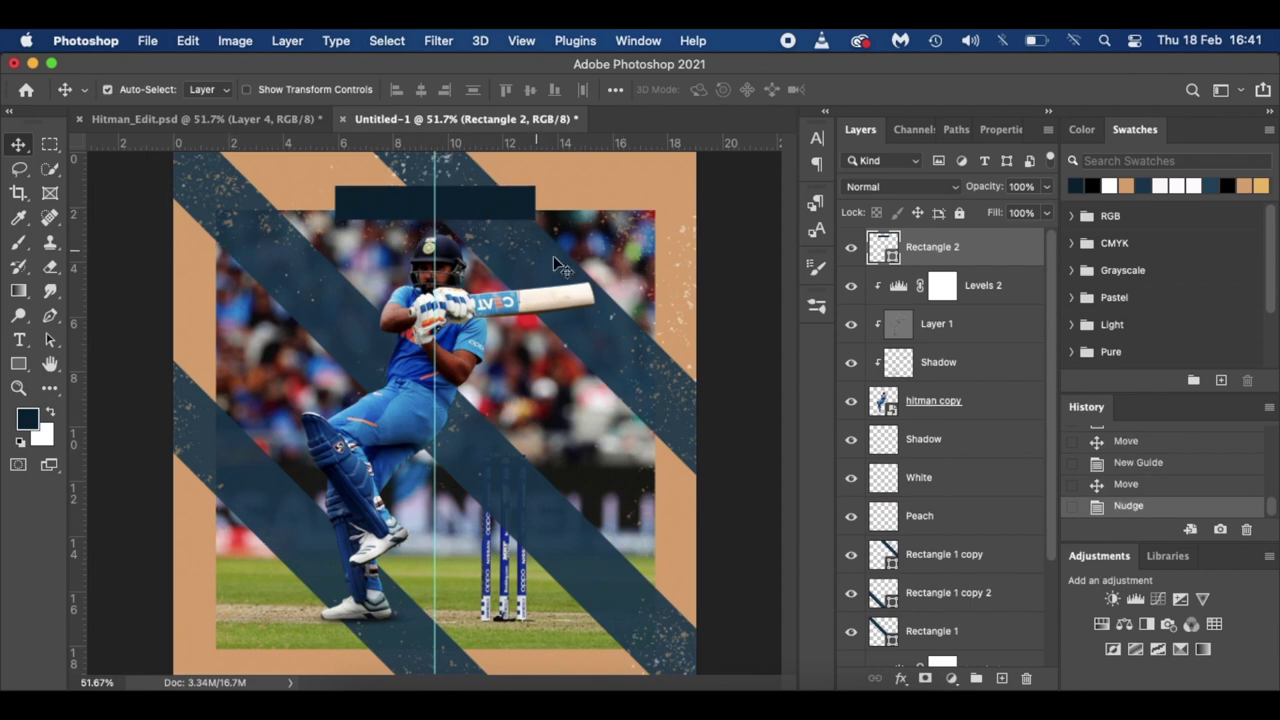
key(t)
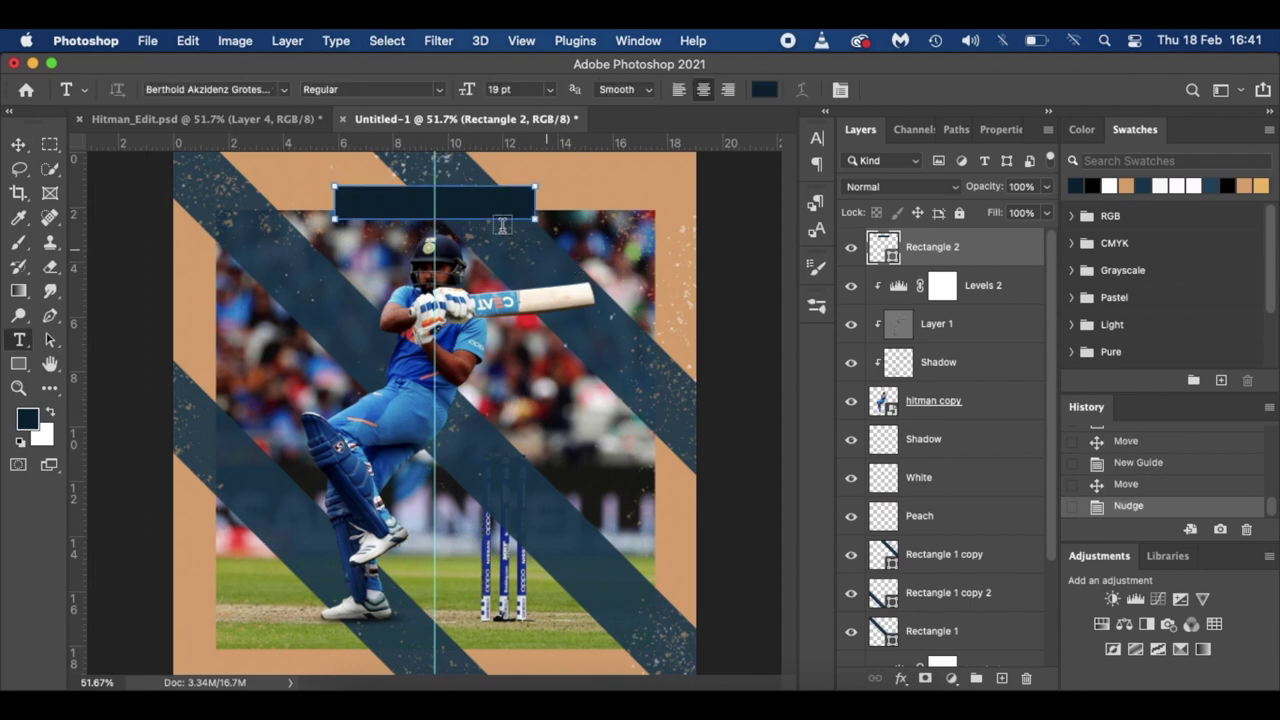
- Set the type to Berthold Akzidenz Grotesk BE in near-white
click(285, 90)
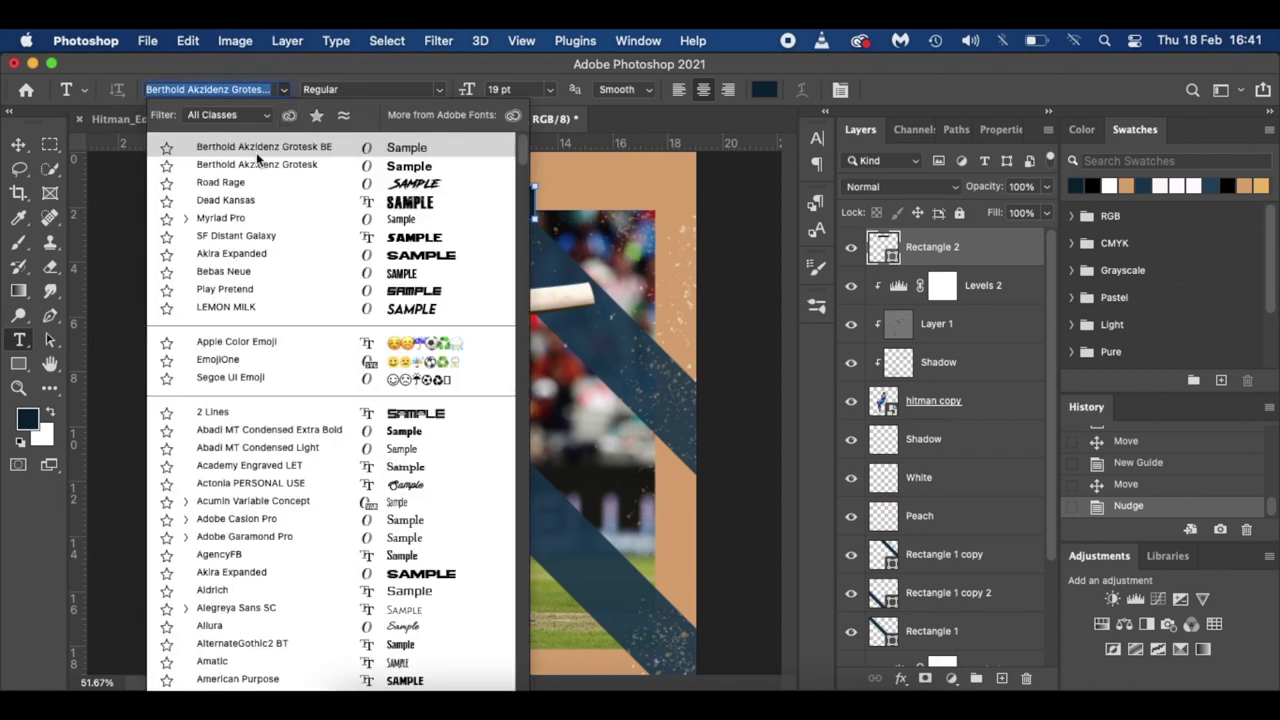
click(283, 147)
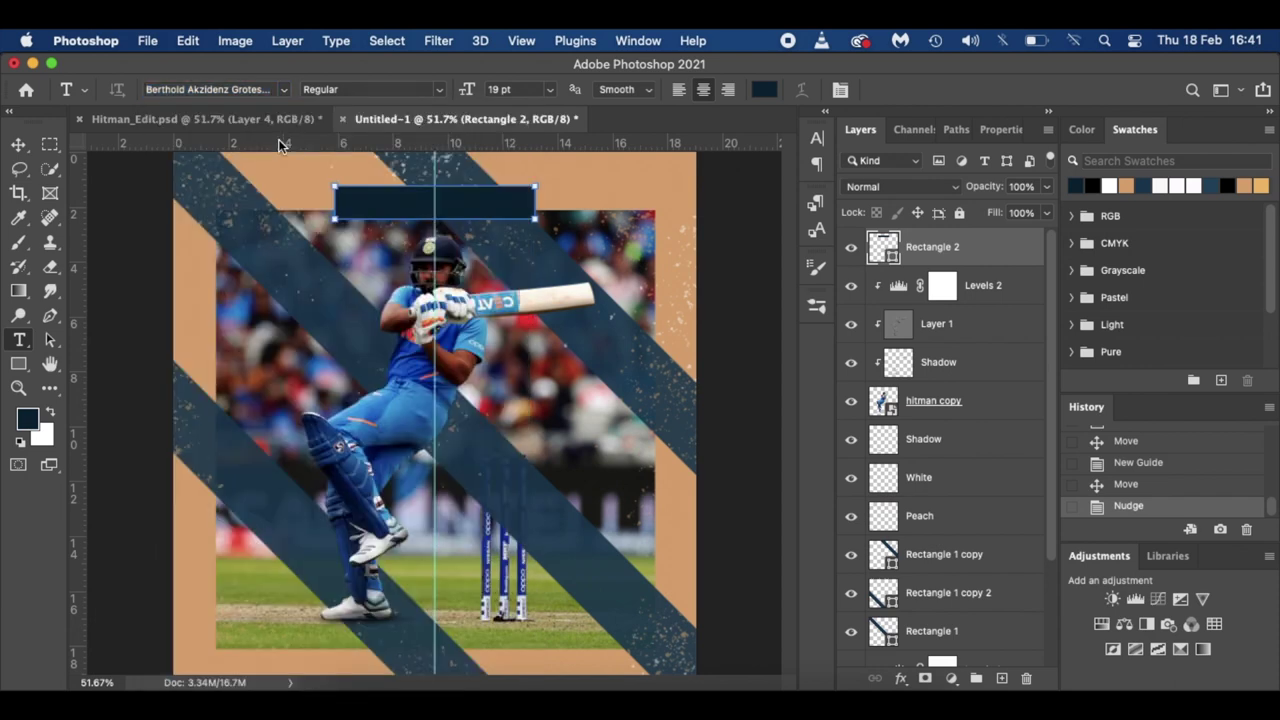
click(770, 92)
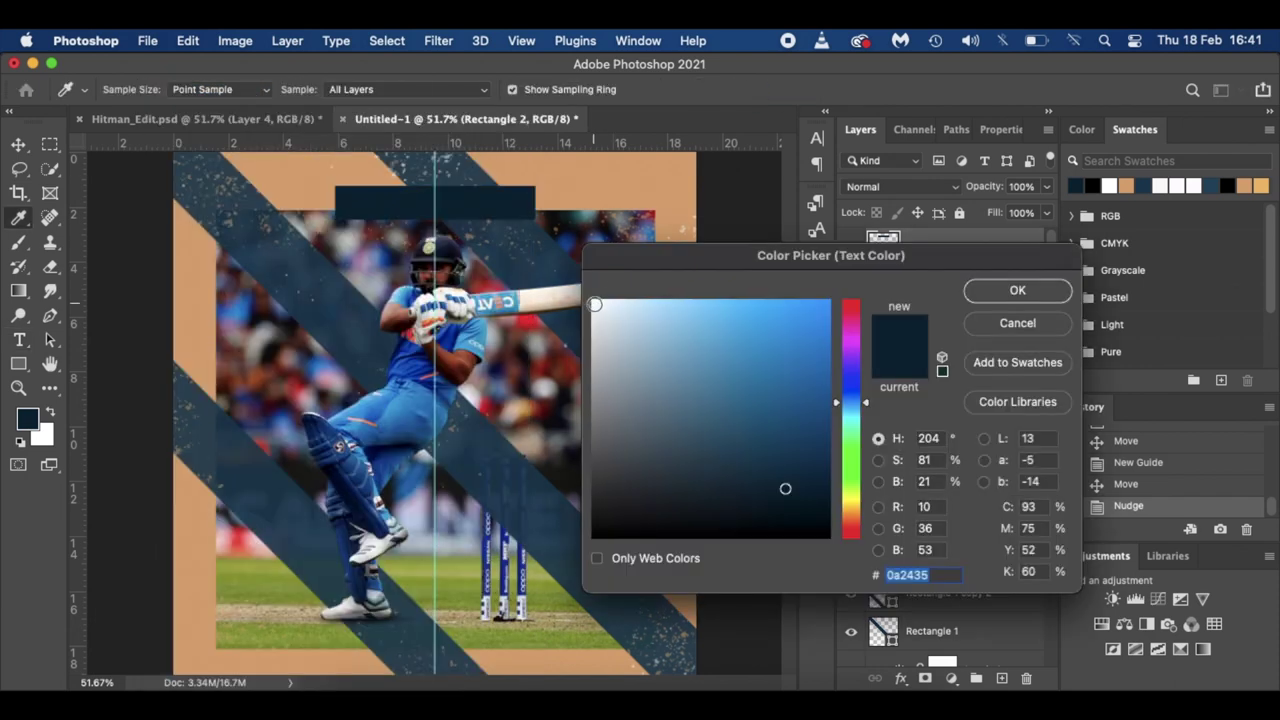
click(594, 302)
click(1017, 291)
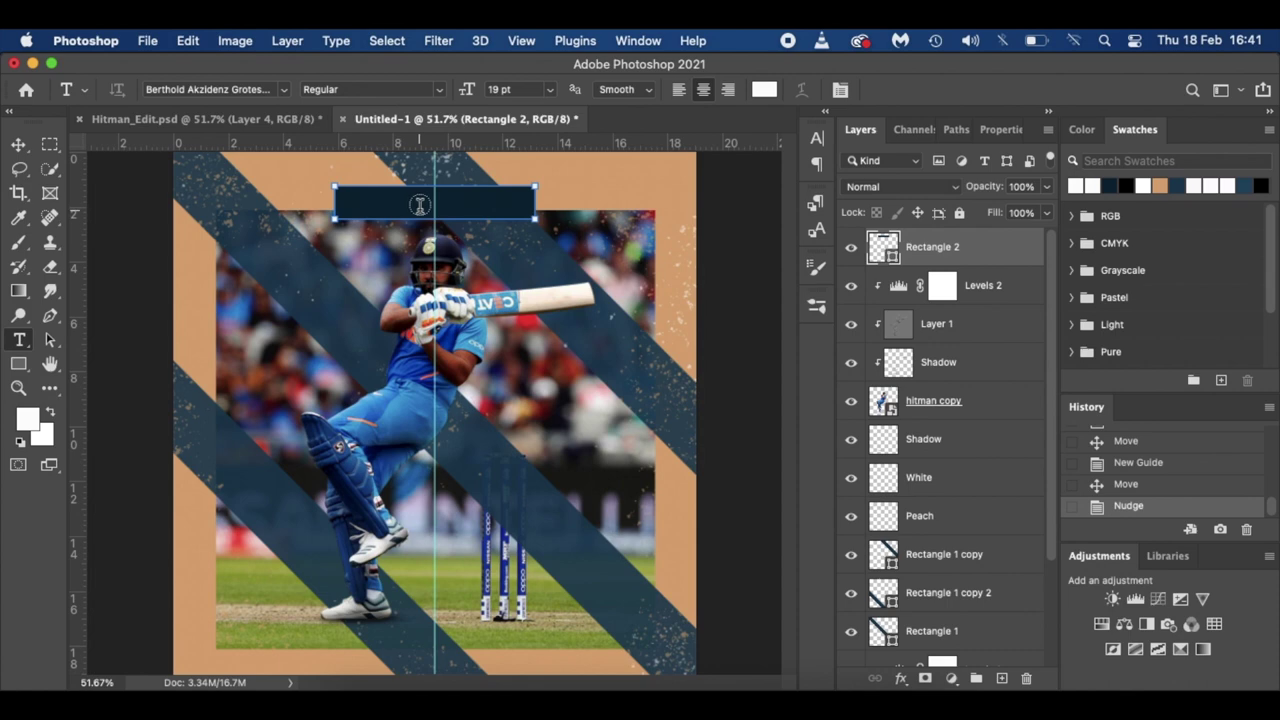
- Type ROHIT SHARMA inside the navy banner, move it into place and commit it
click(422, 204)
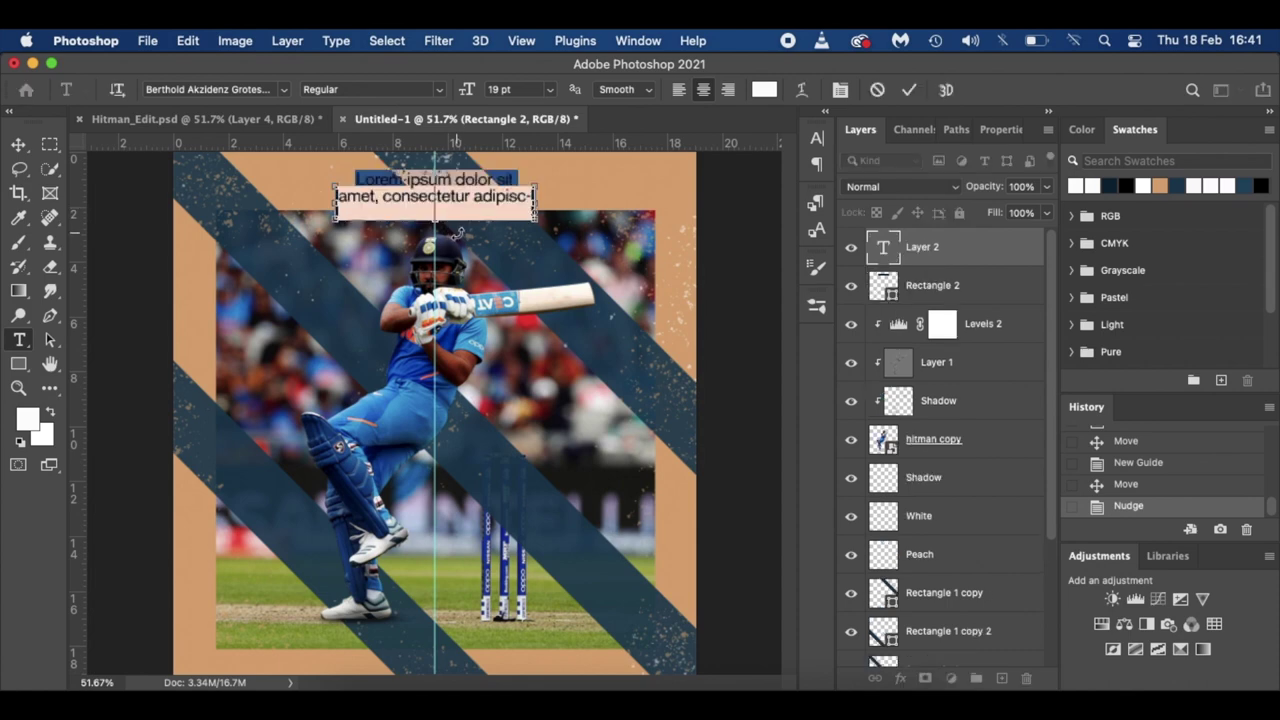
key(BackSpace)
text(ROHIT)
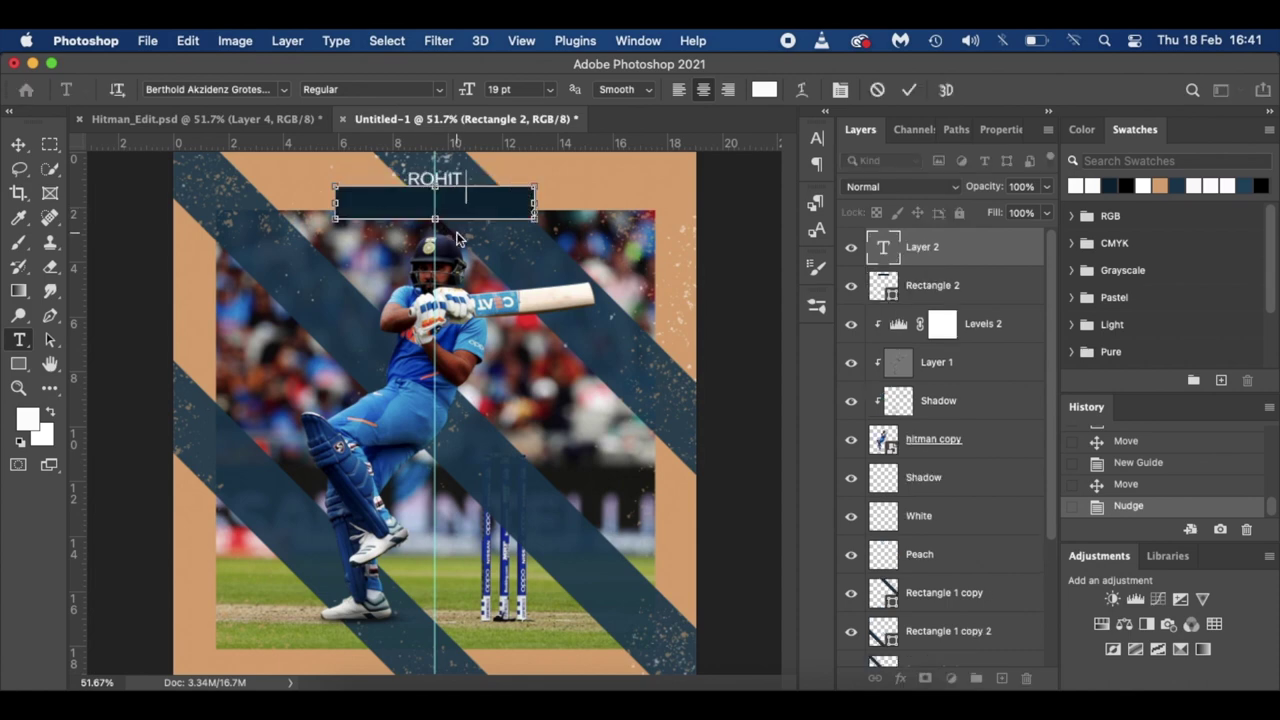
text( SHARMA)
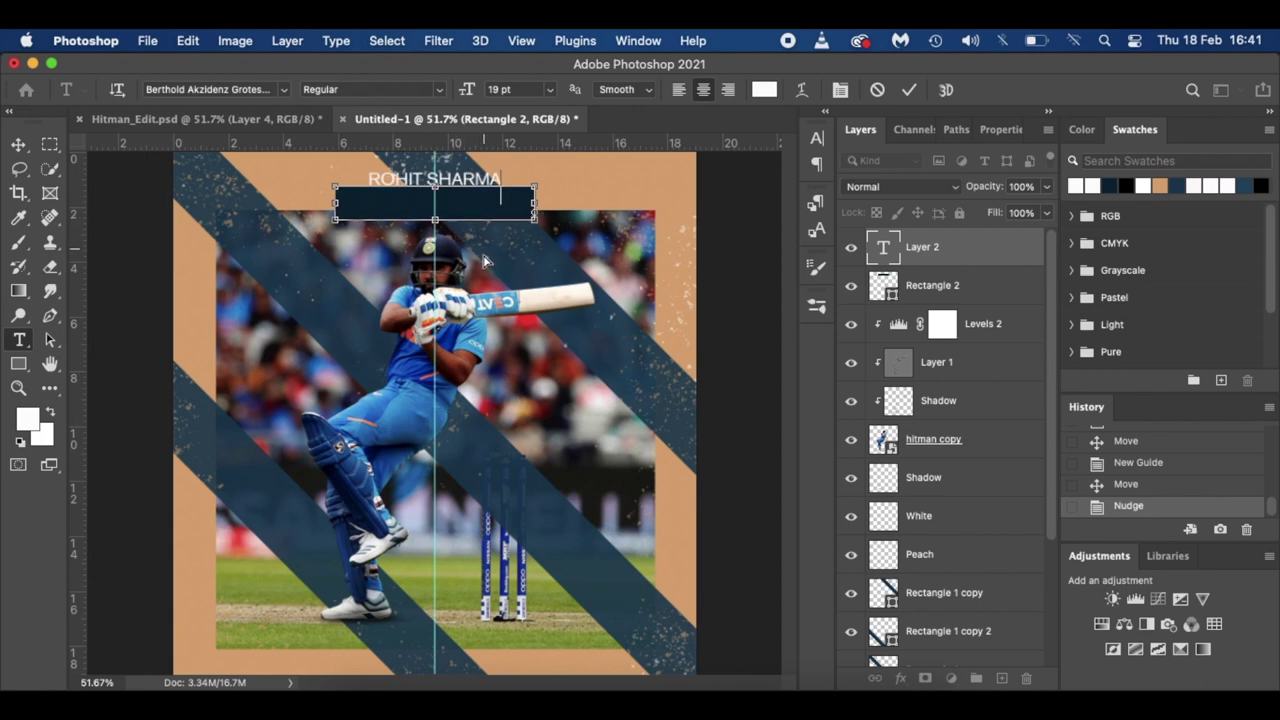
drag(484, 254, 484, 276)
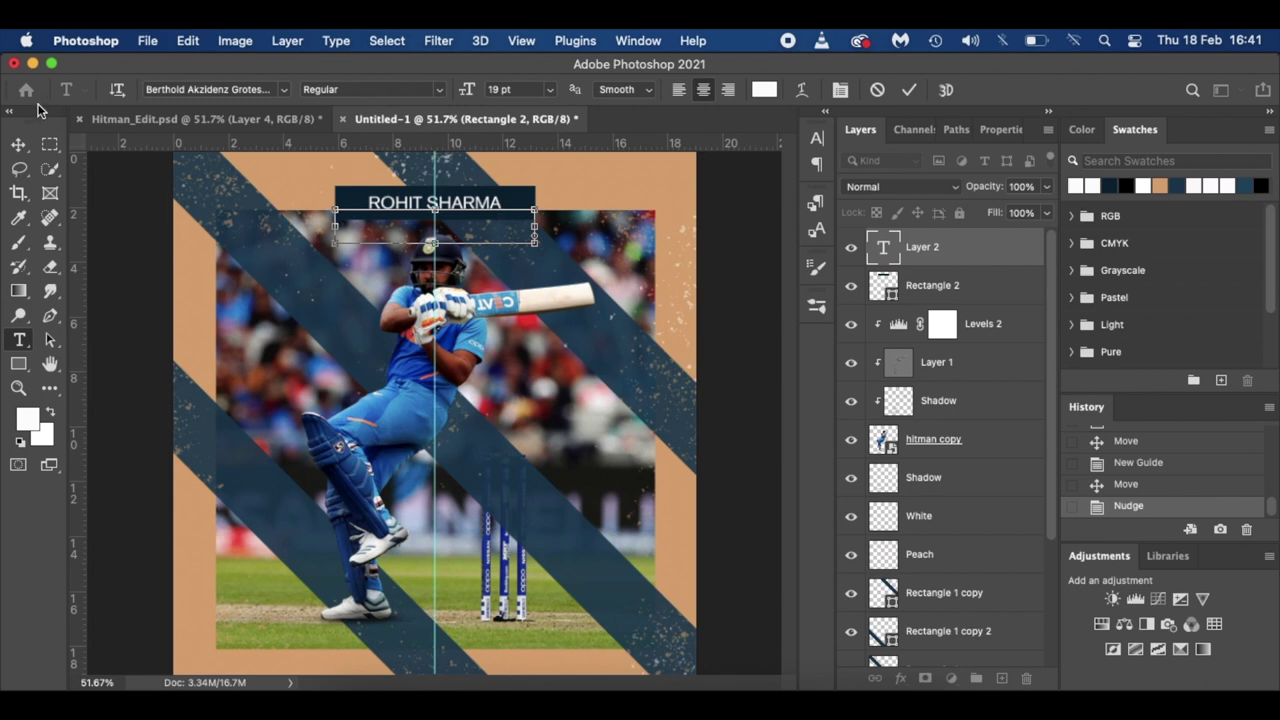
click(18, 145)
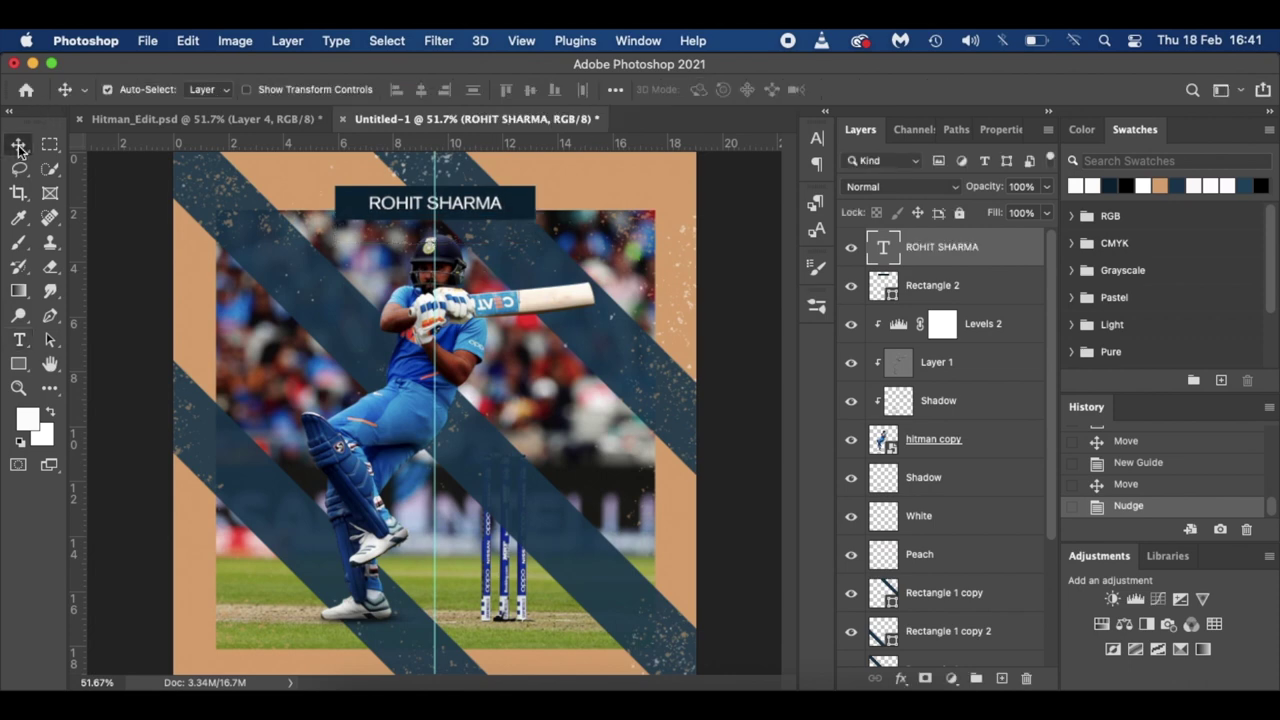
key(t)
click(439, 205)
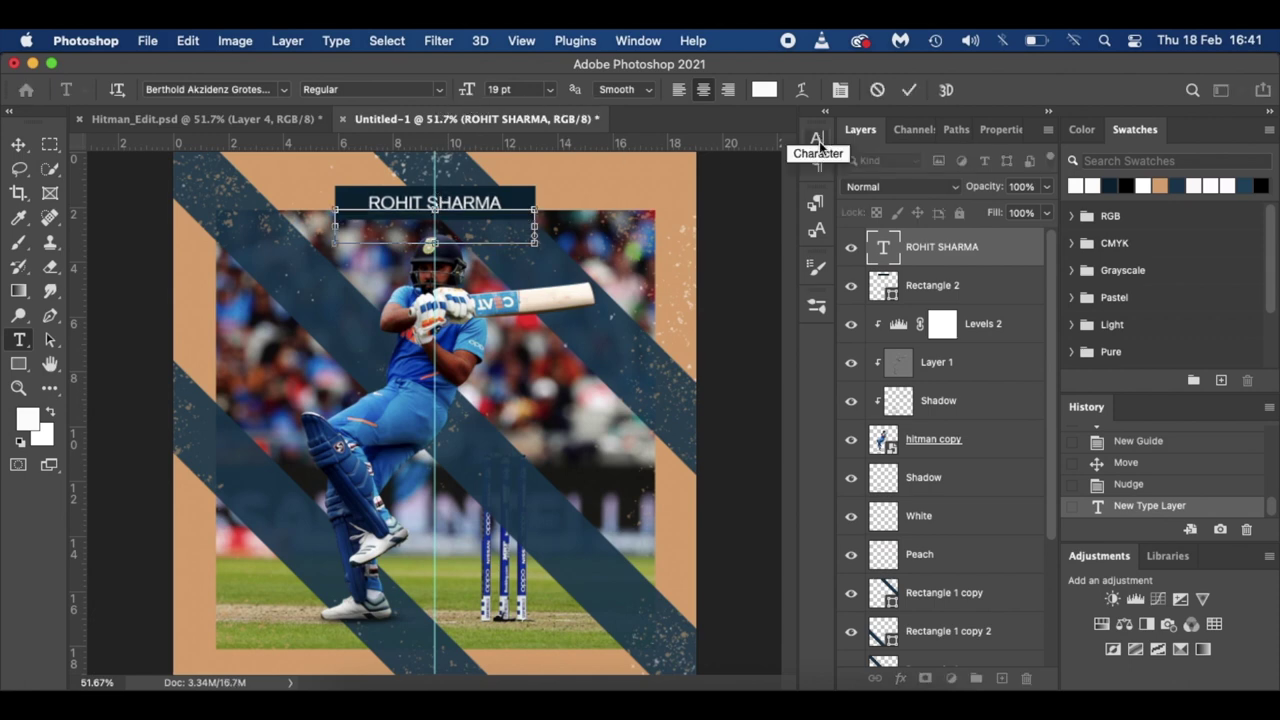
click(645, 42)
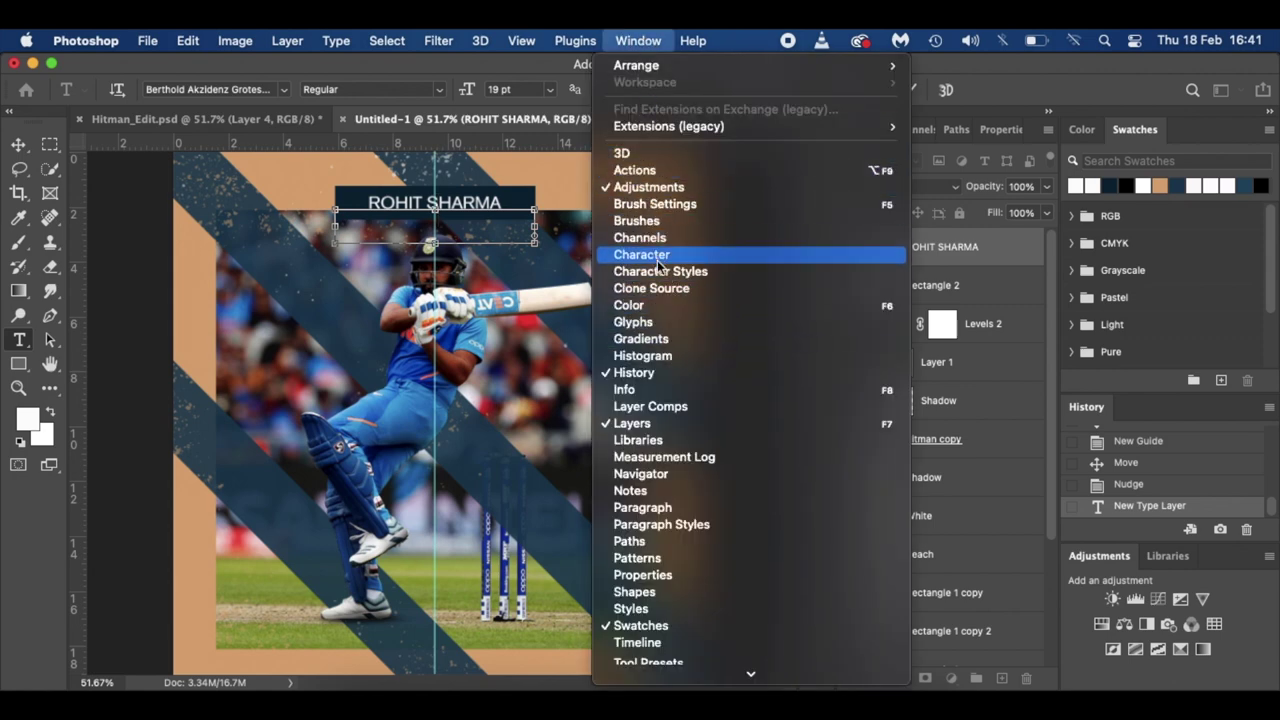
mouse_move(598, 38)
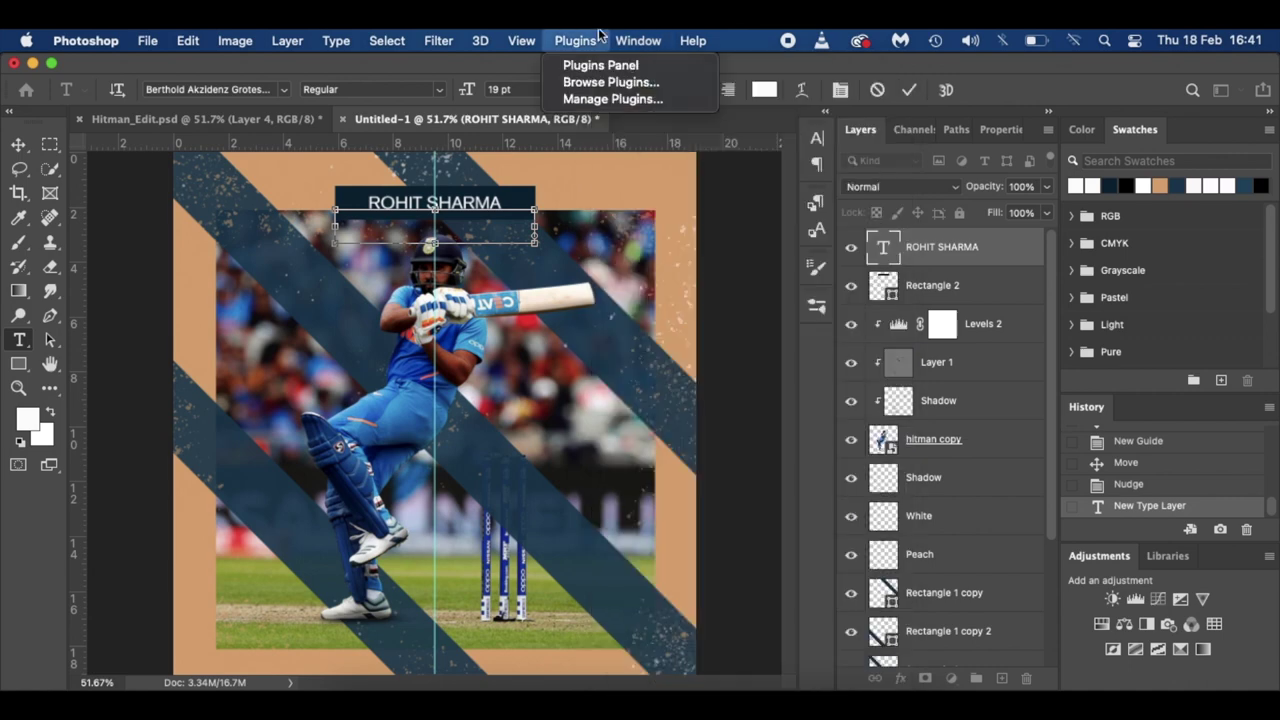
click(830, 157)
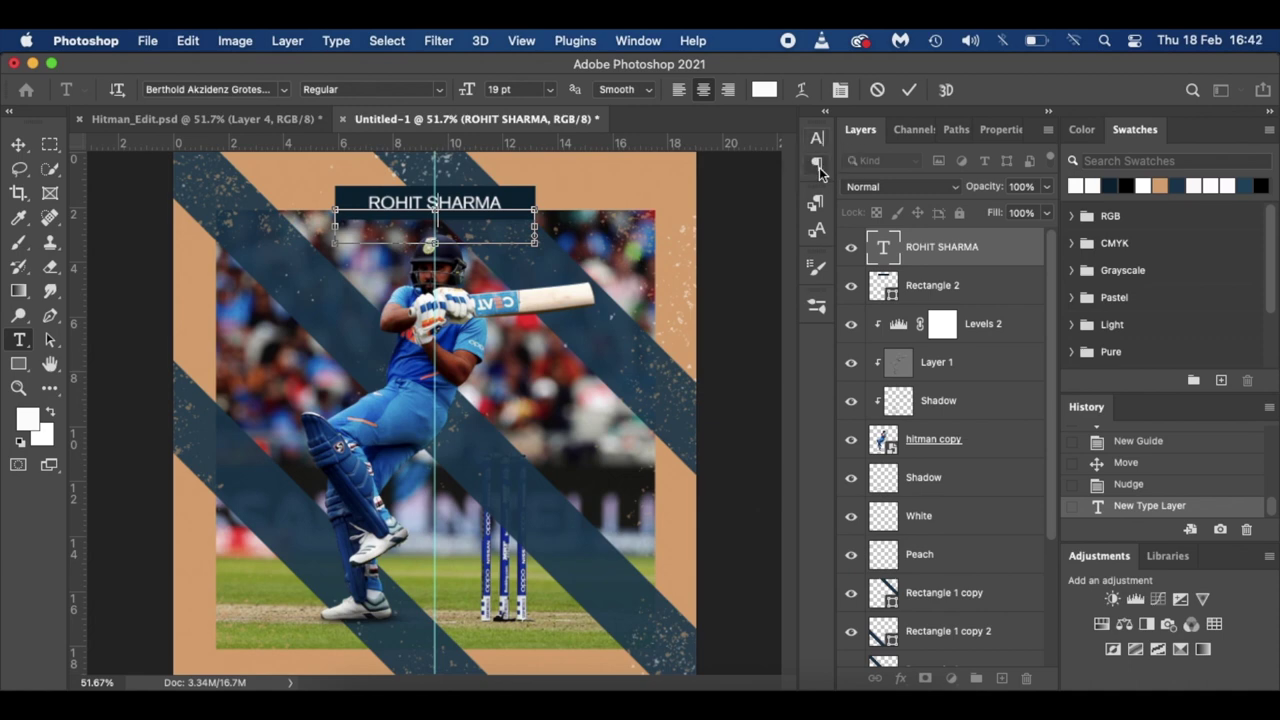
click(640, 41)
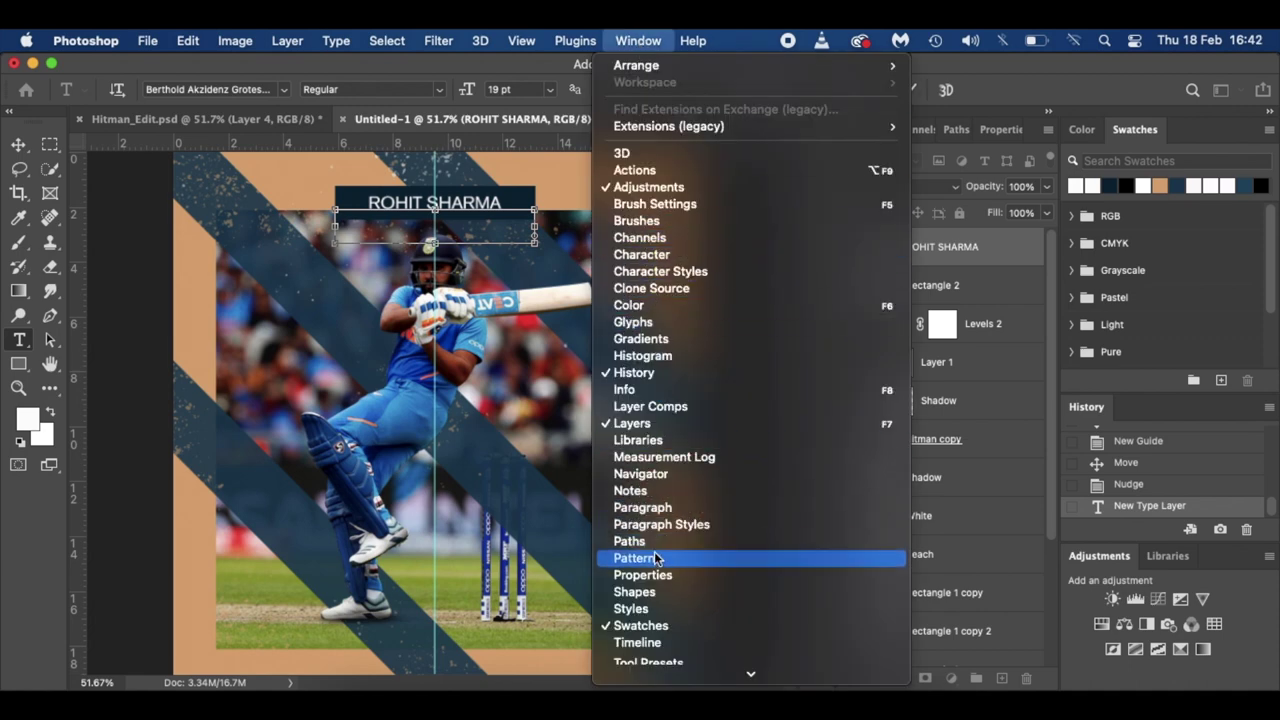
click(668, 510)
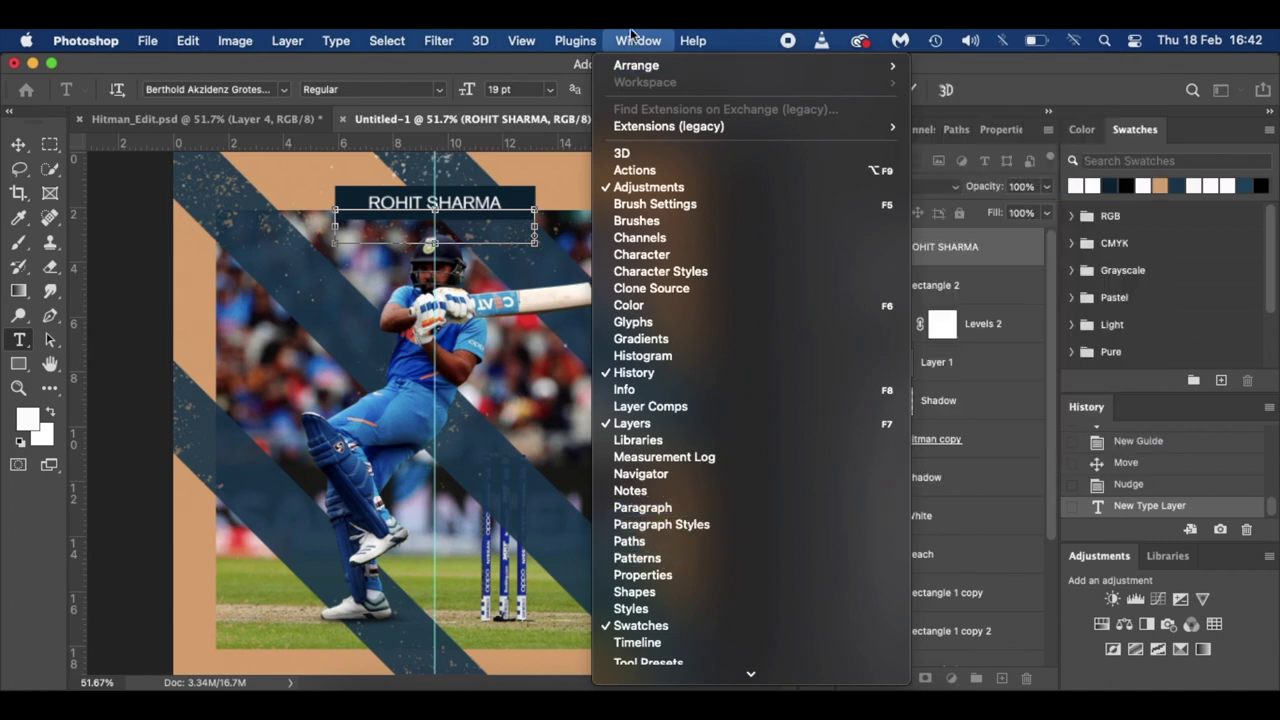
click(19, 145)
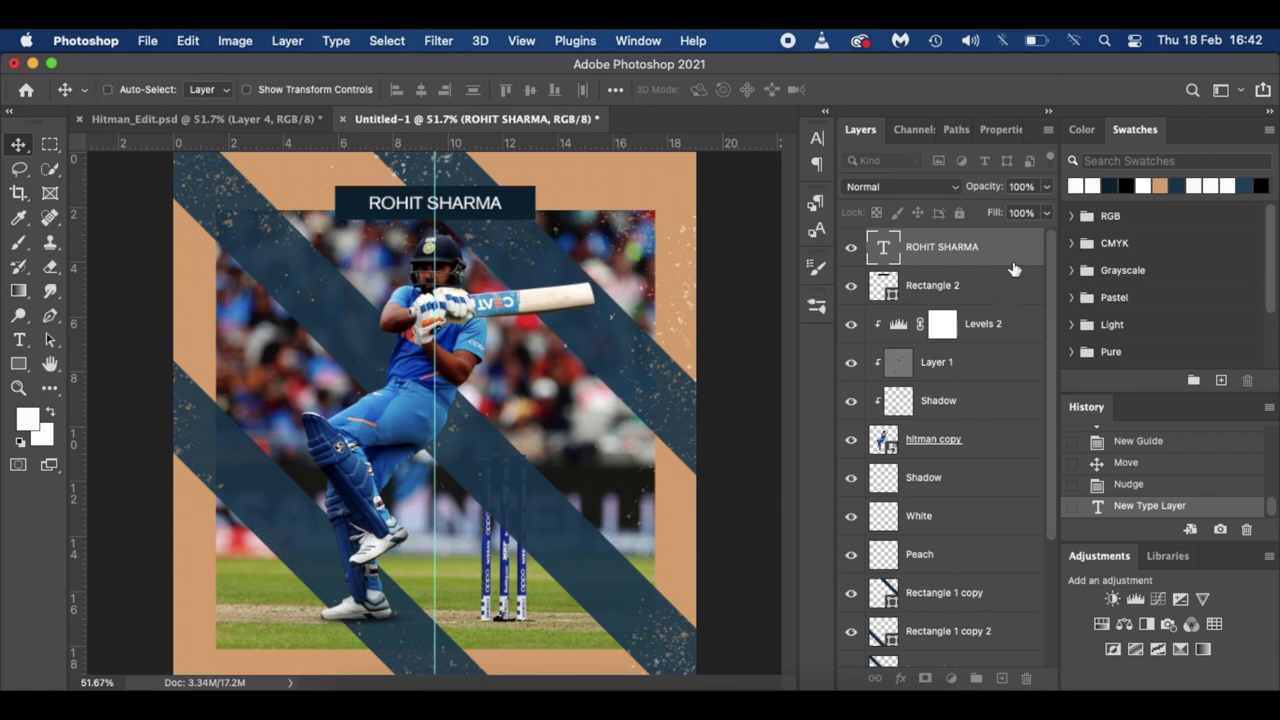
- Stamp visible layers into Layer 2, apply High Pass at radius 2, and blend it in Overlay
key(super+alt+shift+e)
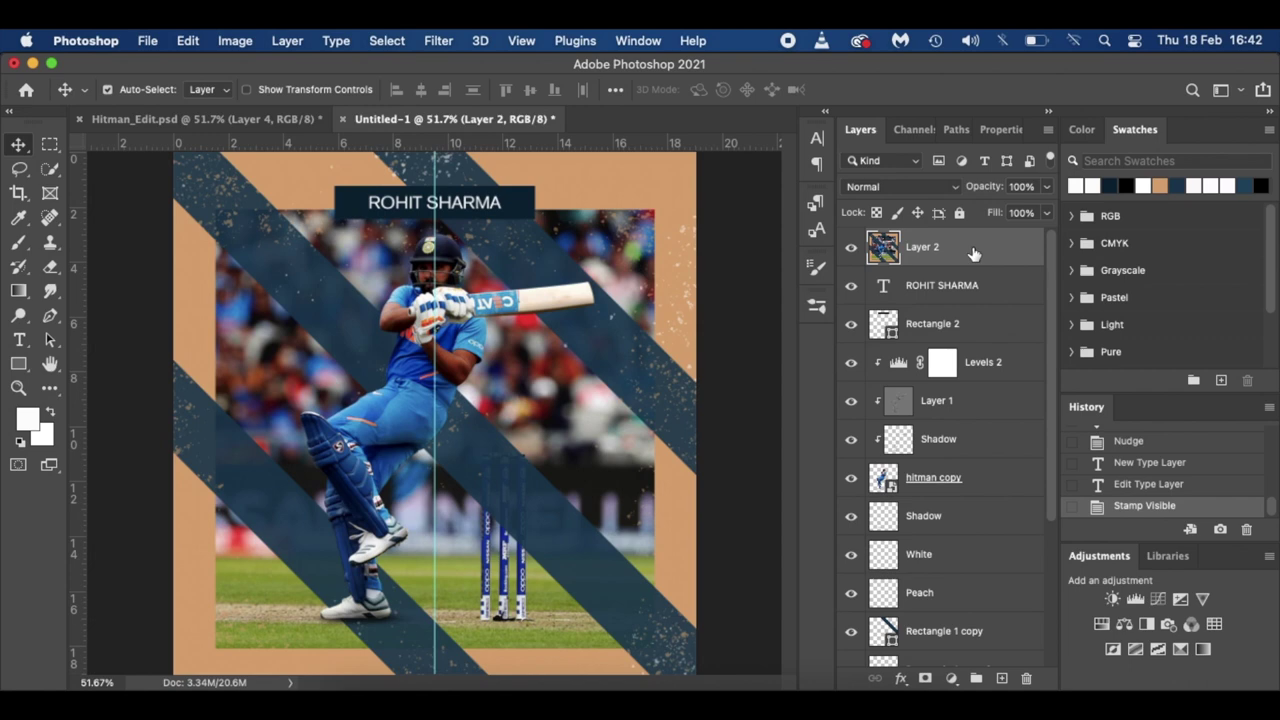
click(436, 41)
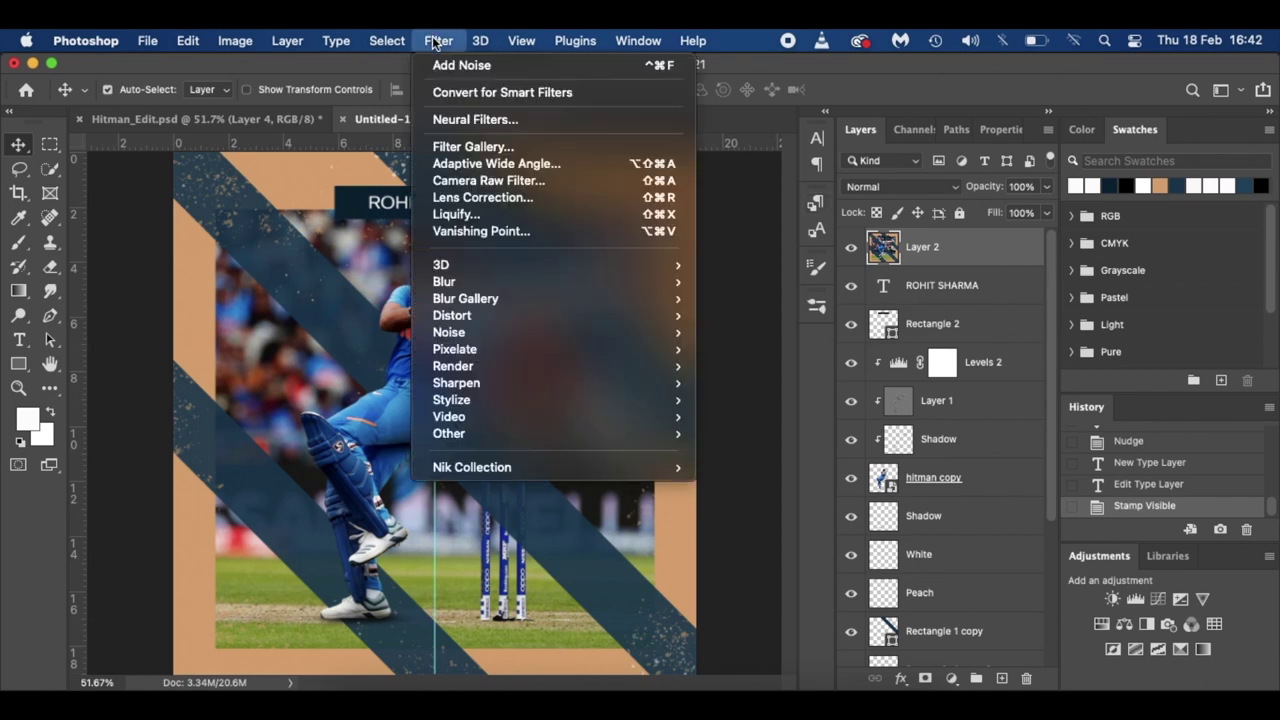
mouse_move(560, 433)
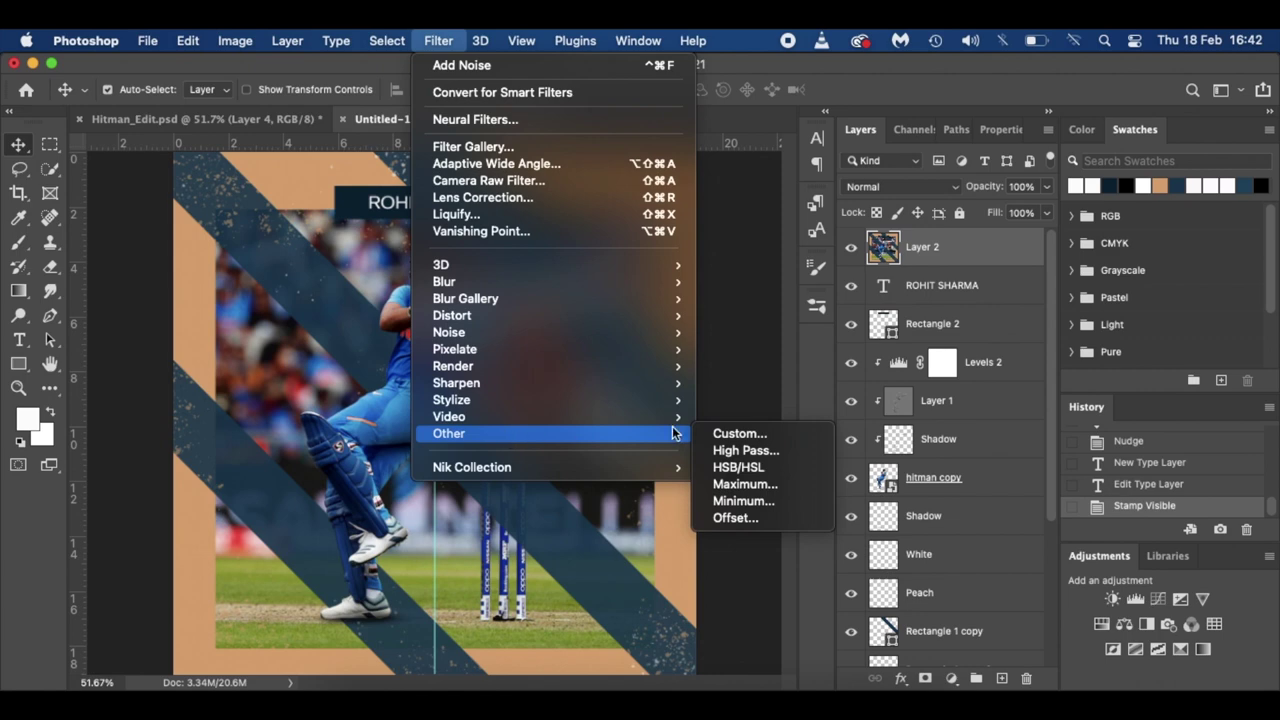
click(776, 450)
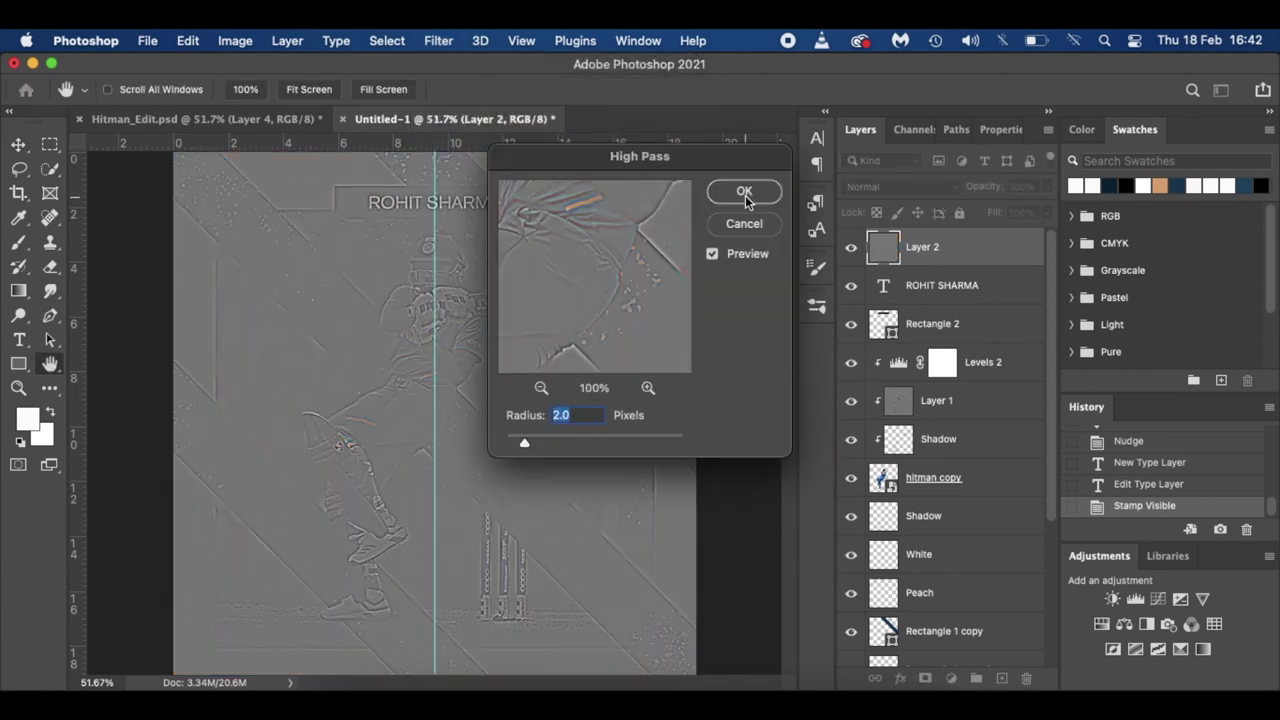
key(Return)
click(897, 187)
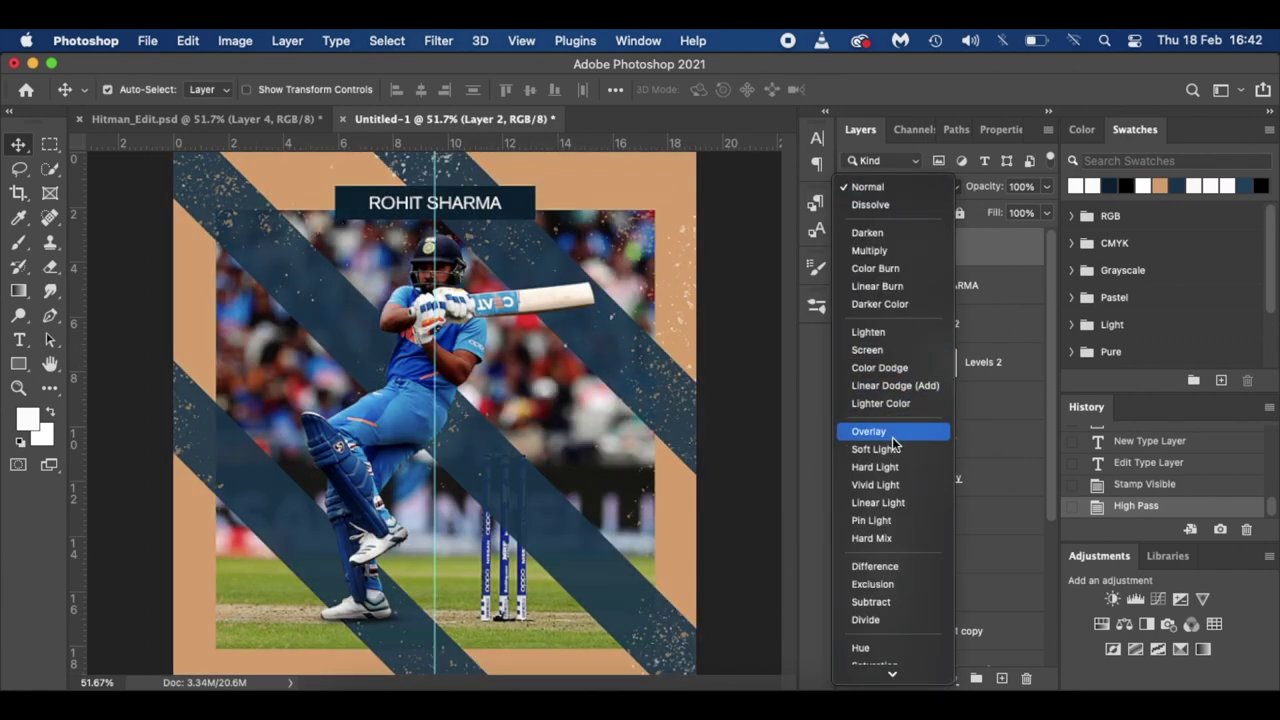
click(892, 437)
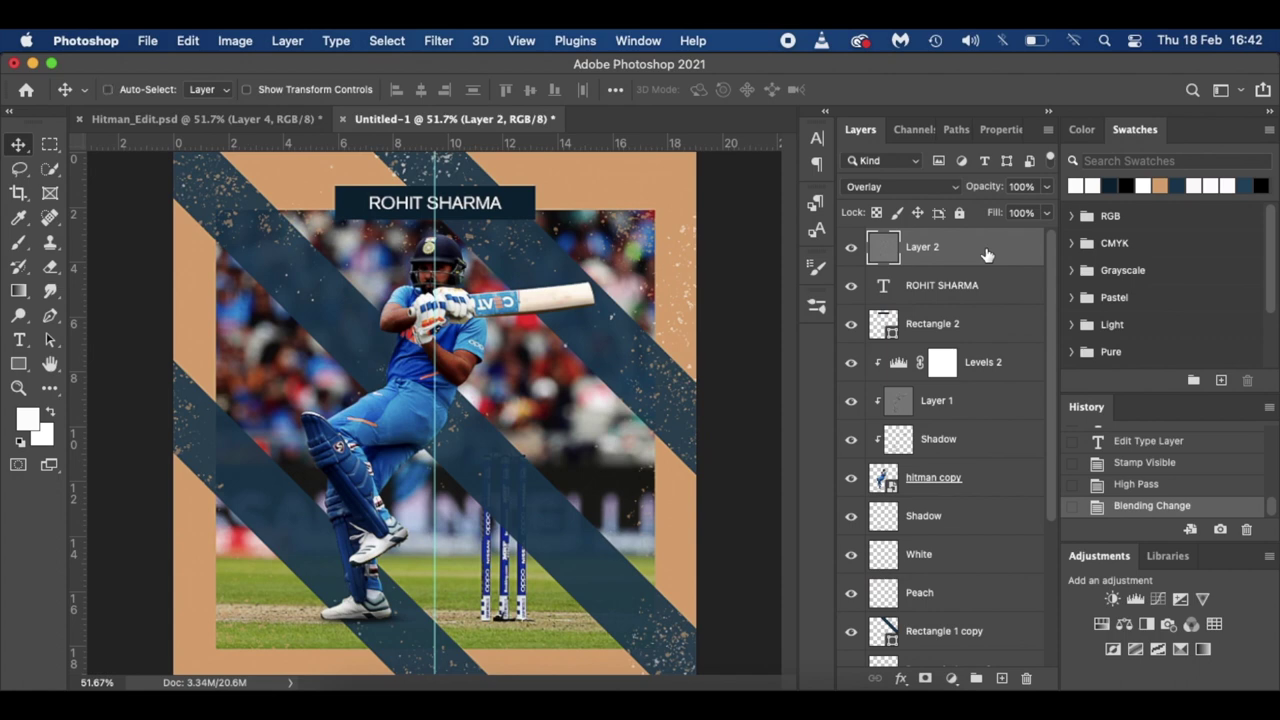
- Stamp visible layers into Layer 3, add 3% Gaussian monochromatic noise, and hide the guide
key(super+alt+shift+e)
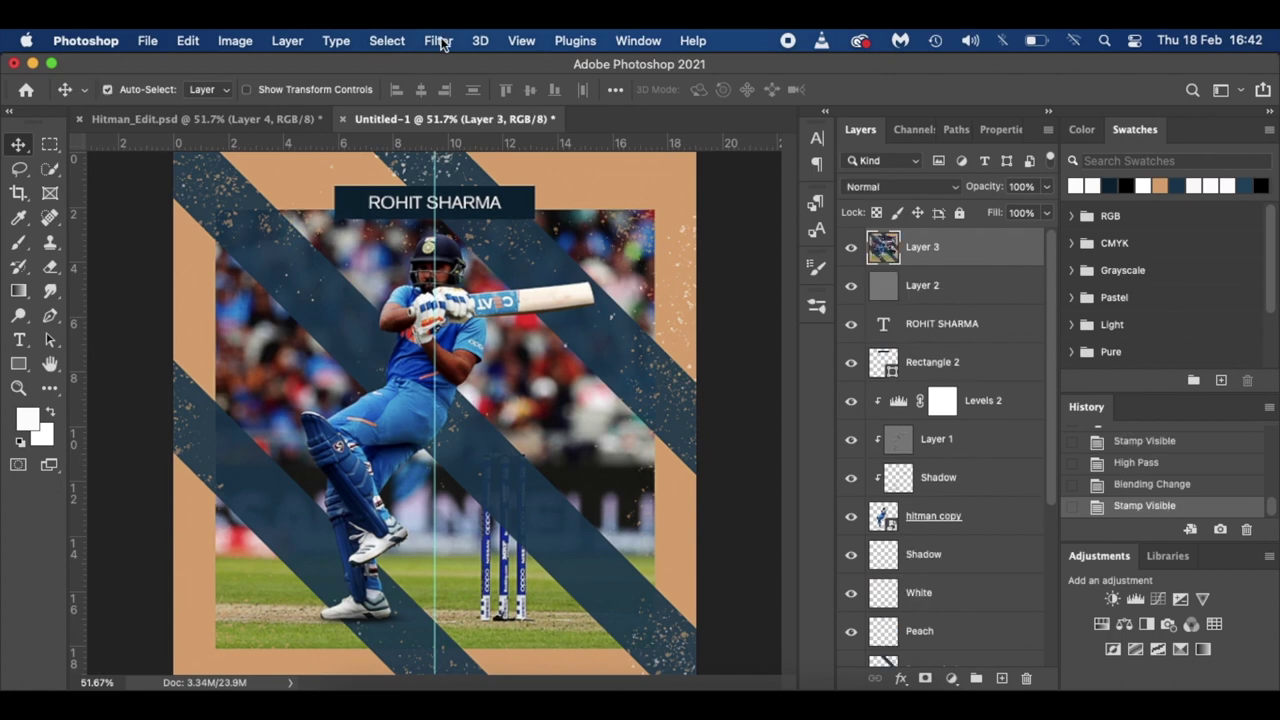
click(438, 41)
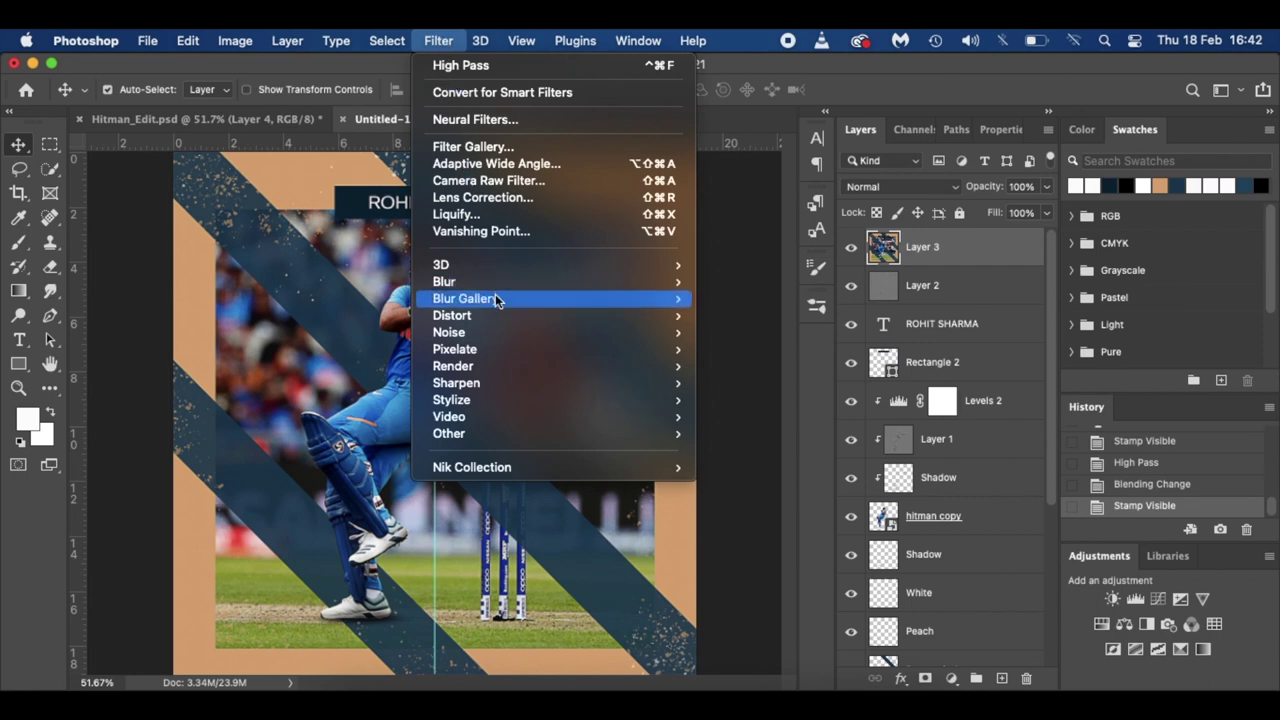
mouse_move(698, 332)
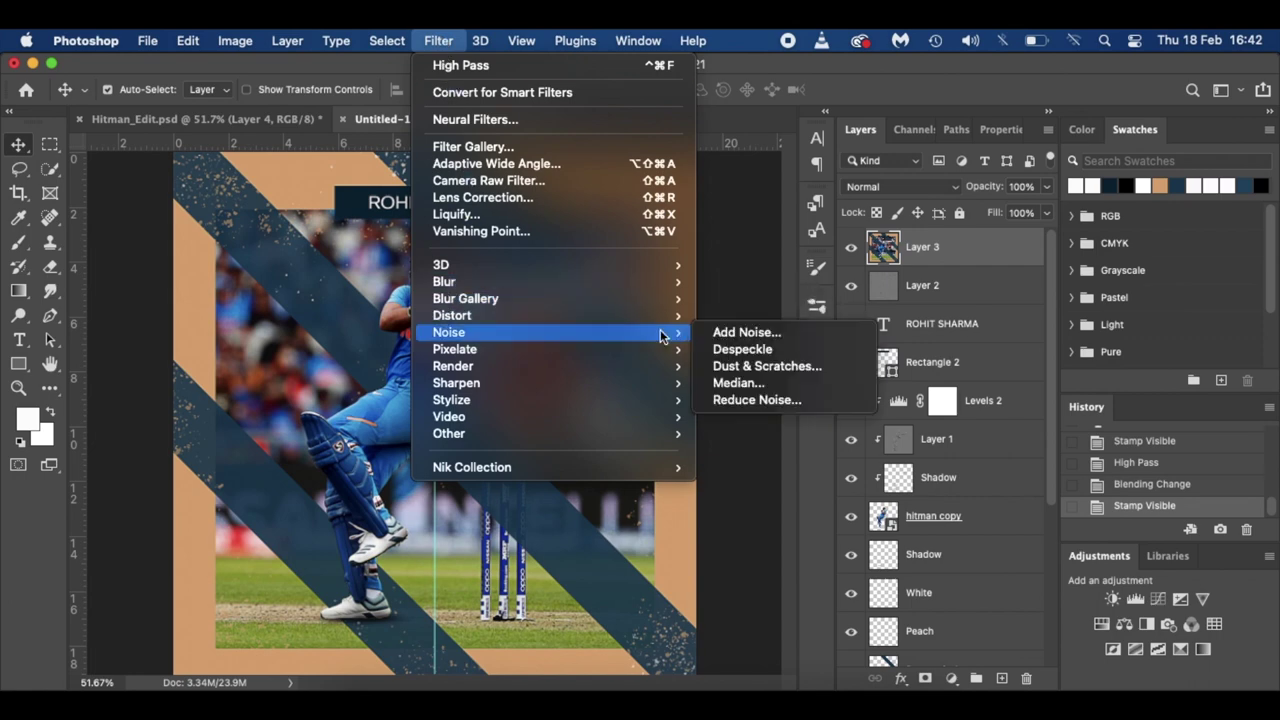
click(743, 331)
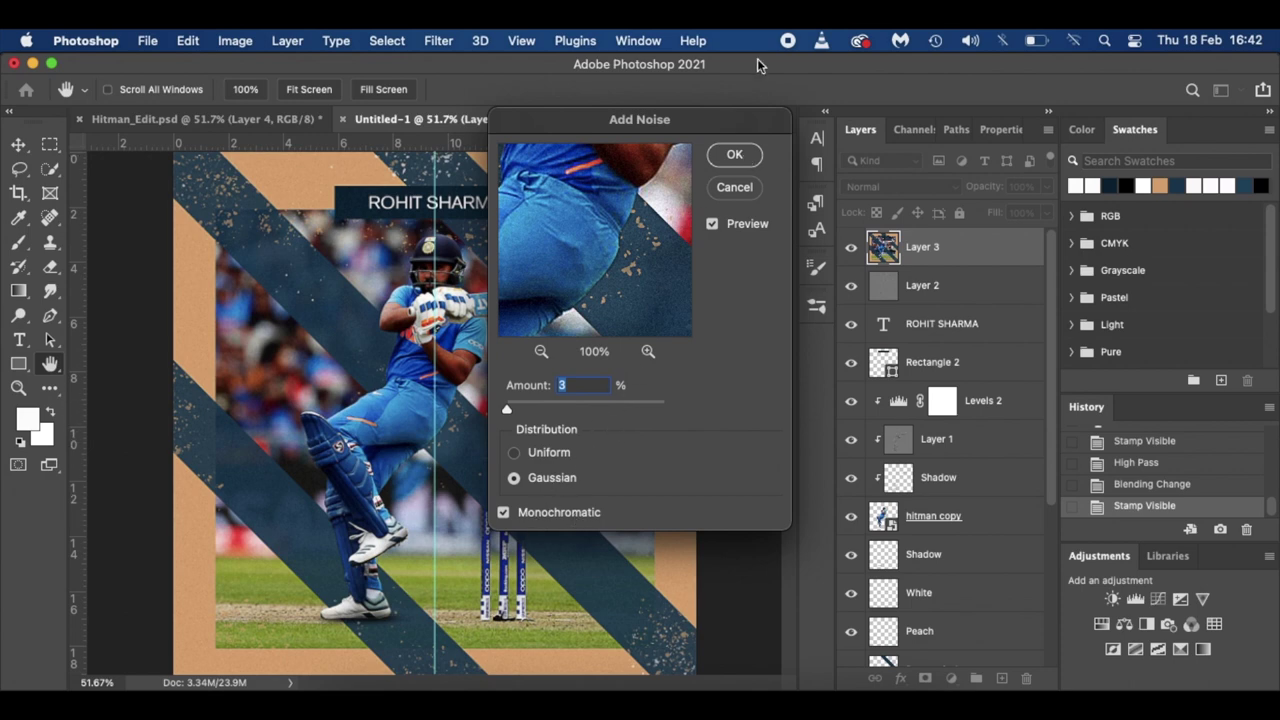
click(735, 156)
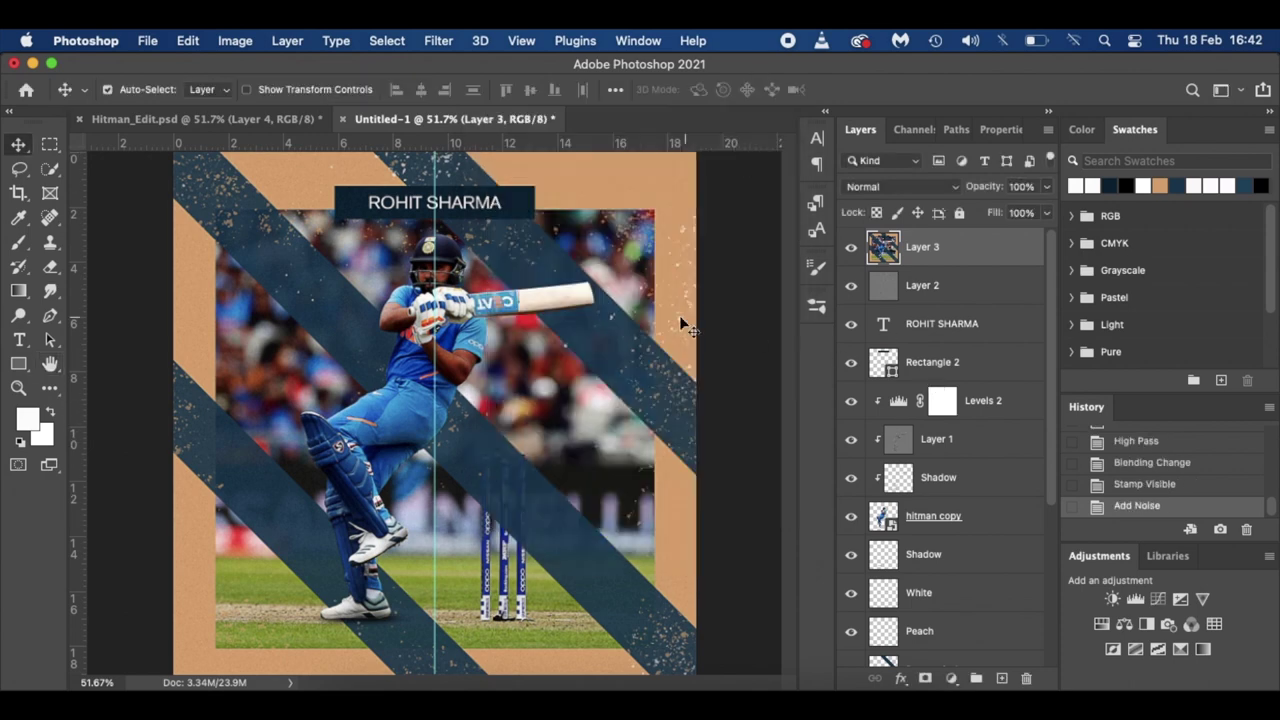
key(super+semicolon)
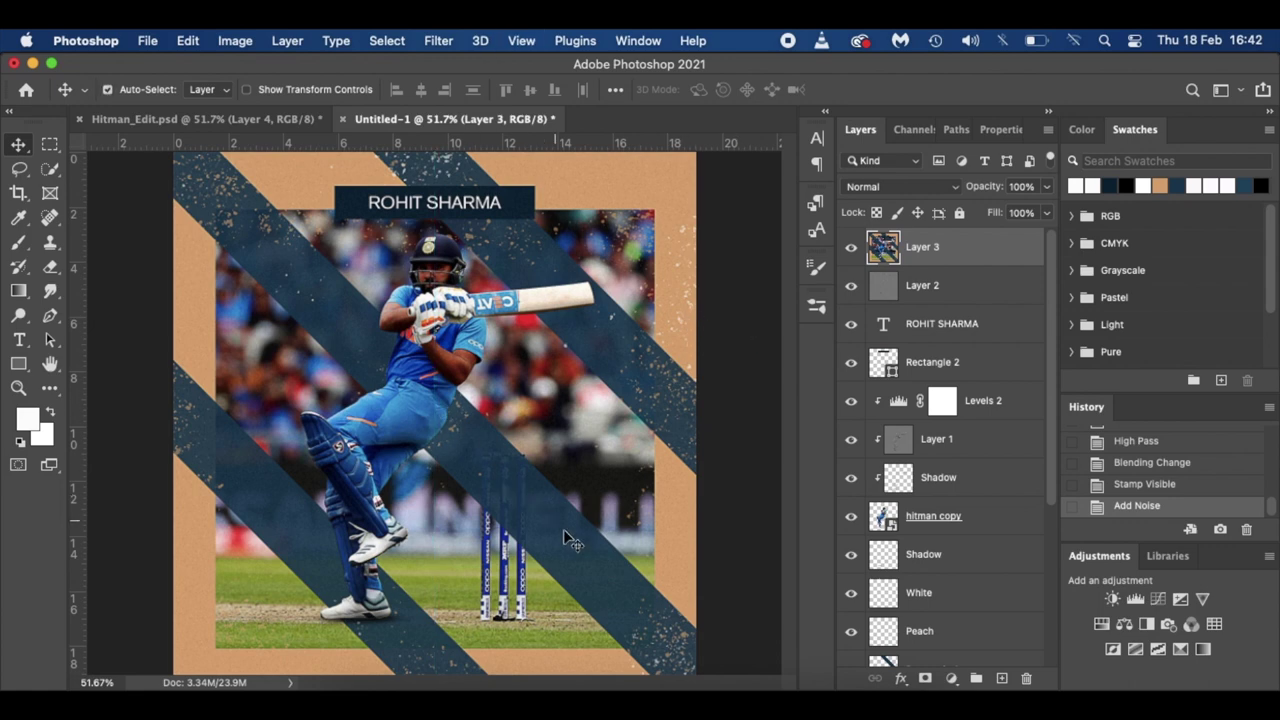